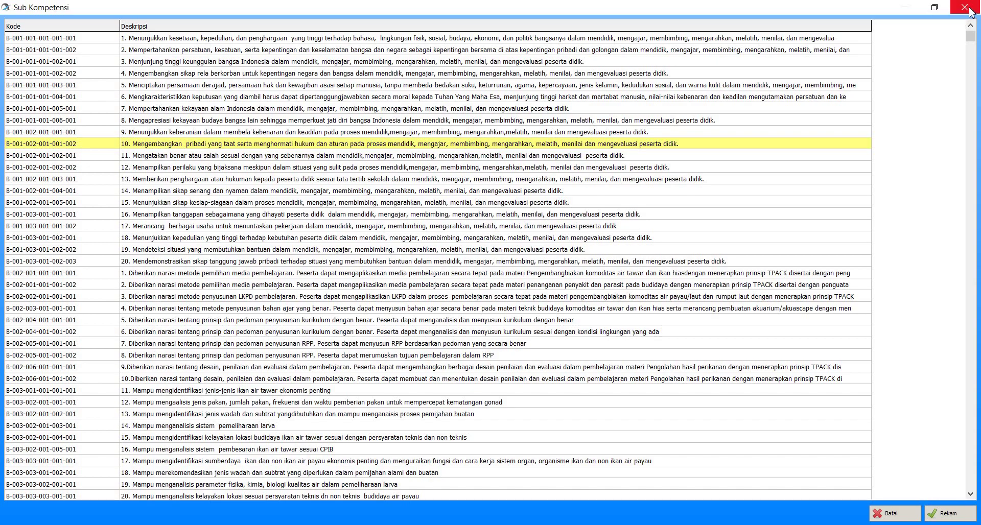
Close the Sub Kompetensi list and open the first project file in the 853-Perikanan folder.
left_click(964, 7)
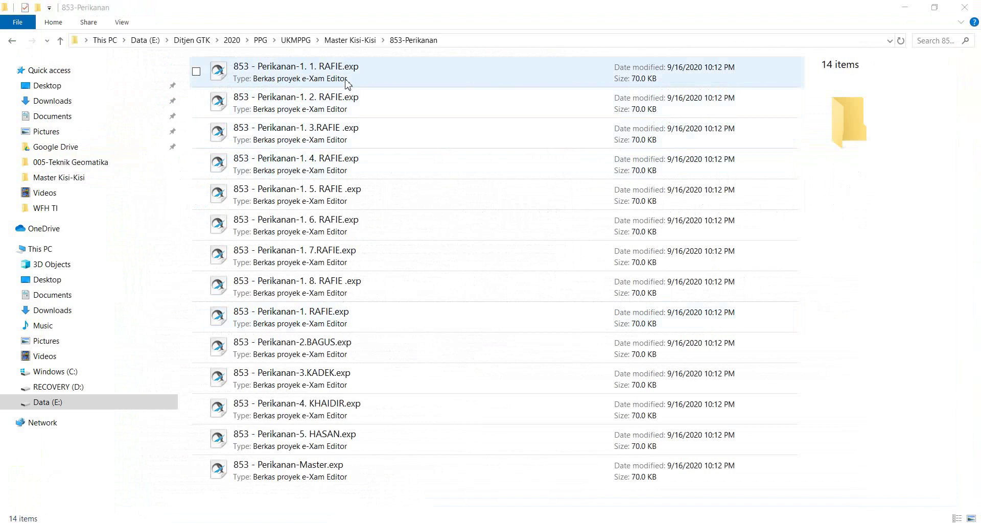
left_click(347, 83)
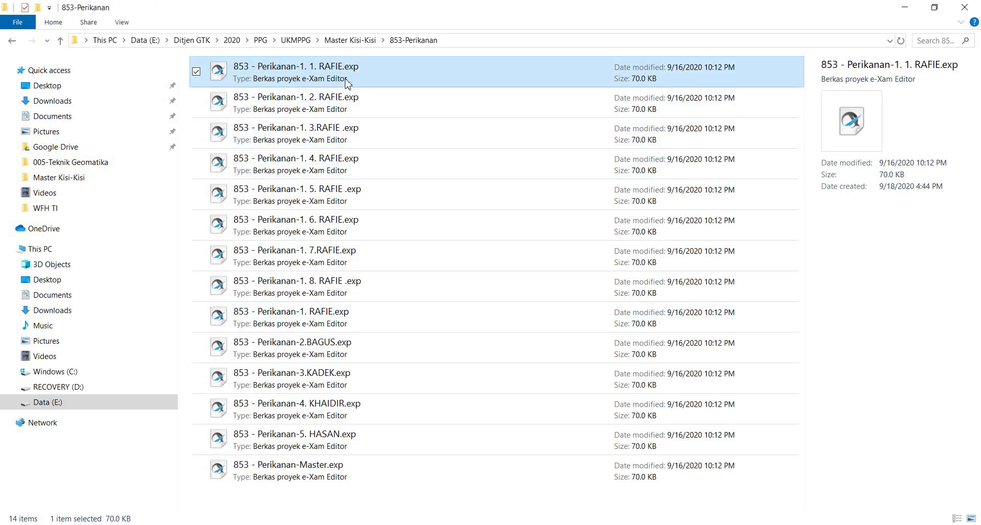
double_click(346, 82)
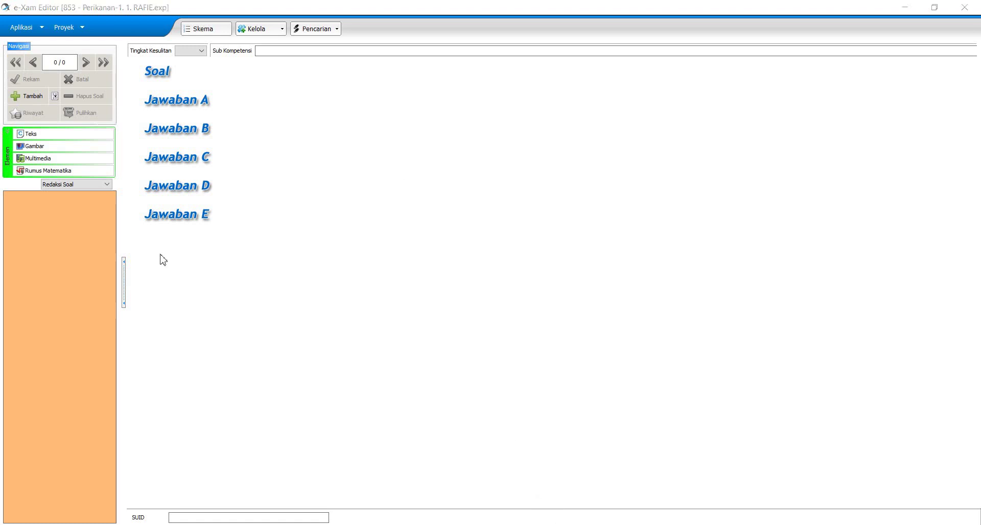
Start a new question with a Redaksi Soal text element beginning "Sebagai warga negara yang menjunjung nilai bahasa persatuan".
left_click(107, 185)
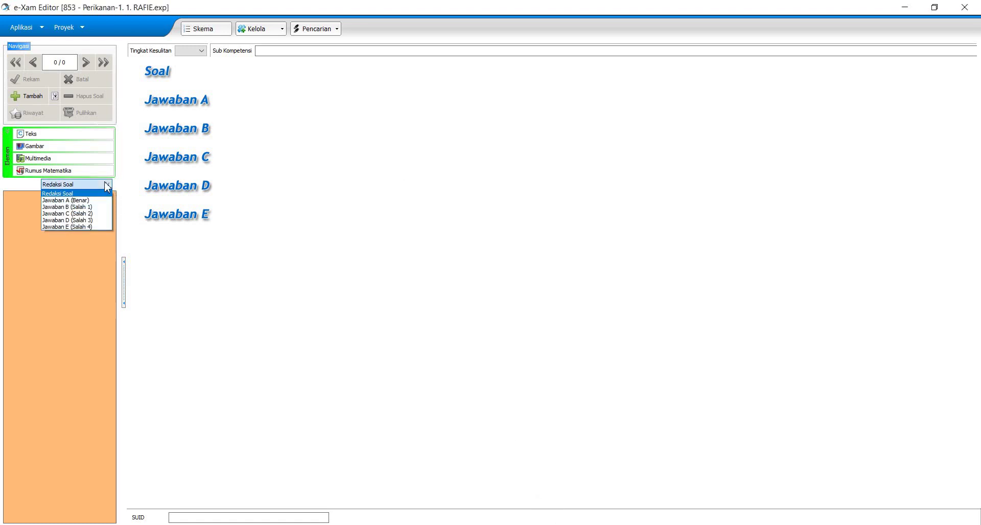
left_click(62, 195)
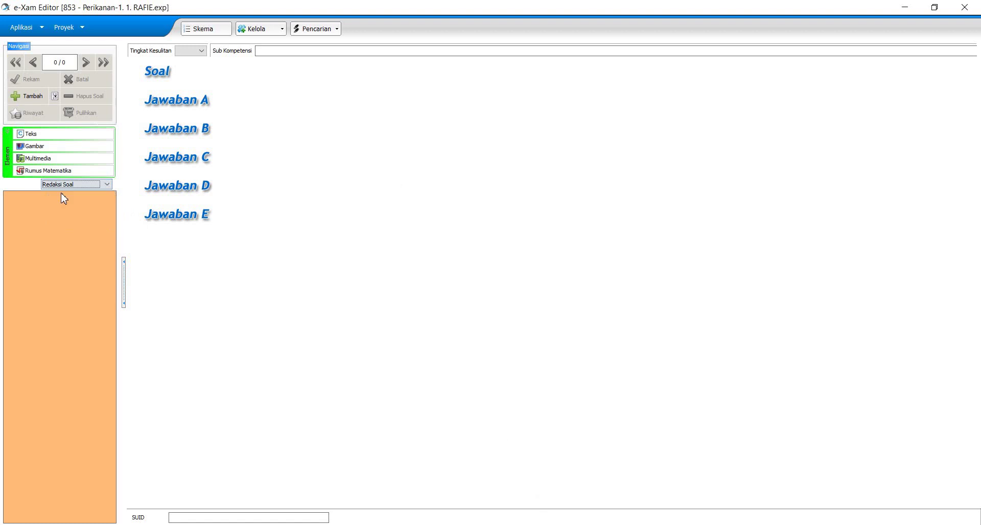
left_click(43, 137)
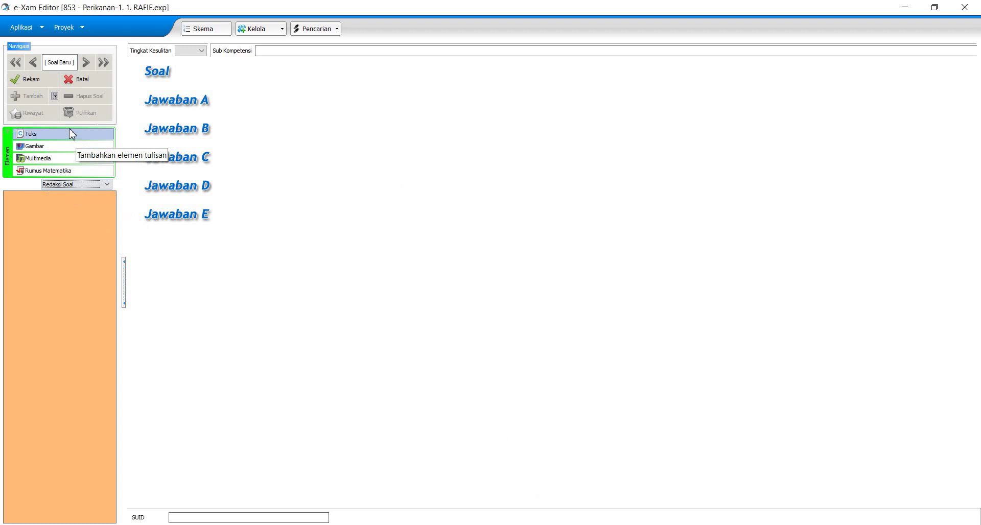
left_click(69, 134)
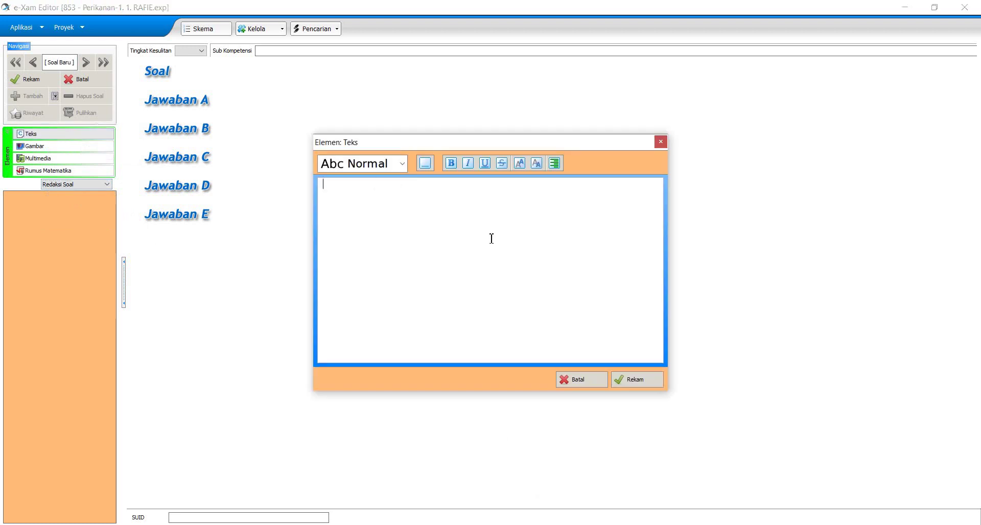
type("Sebagai warga ne")
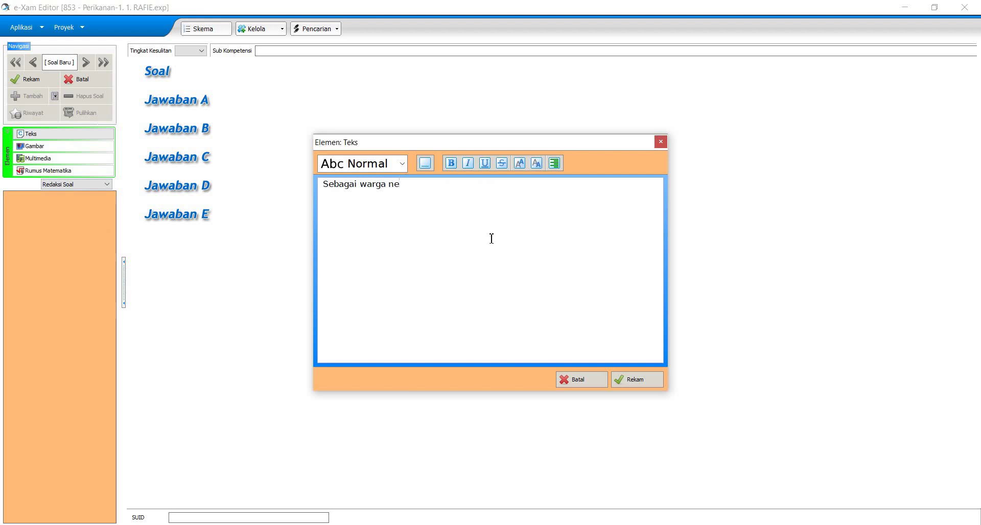
type("gara yang menjunjung")
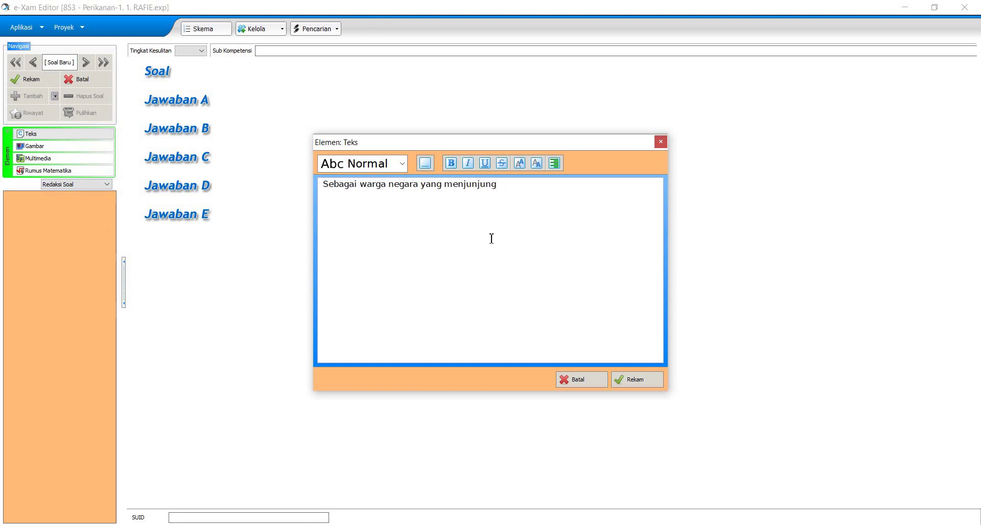
type(" nilai bahasa persatuan")
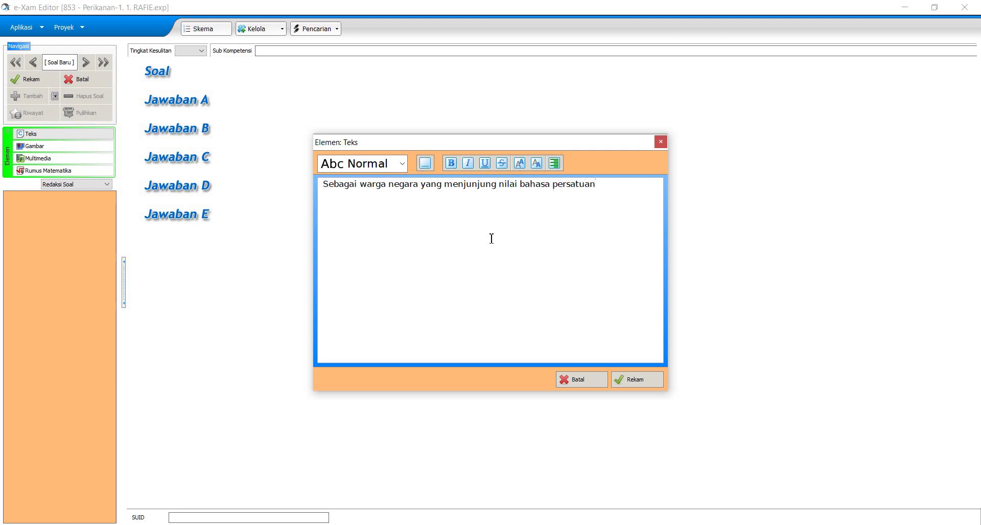
Complete the question text with "bagaimana sikap Anda dalam kehidupan sehari-hari...." and save the text element.
type(",")
key("BackSpace")
key("BackSpace")
type("bagaimana sikap Anda")
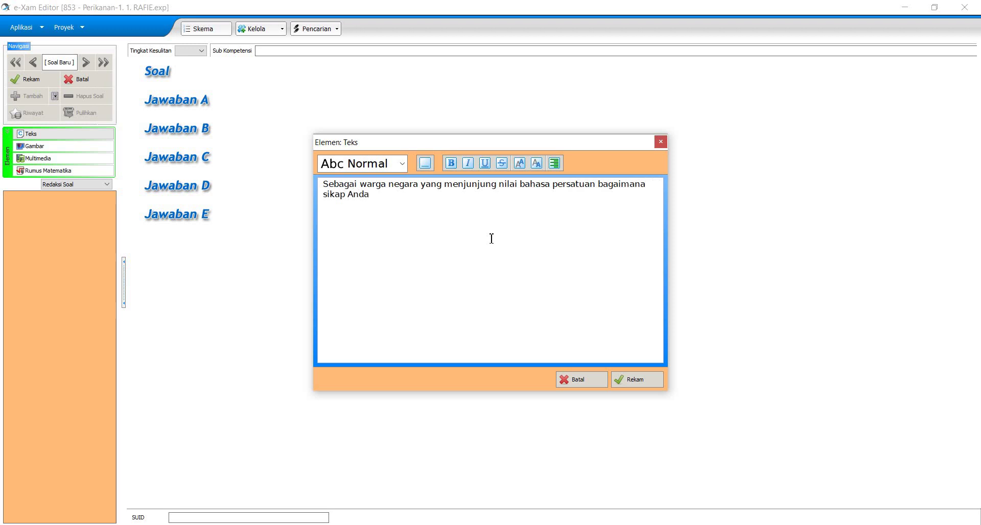
type(" dalam kehidupa")
key("BackSpace")
key("BackSpace")
type("pan sehar")
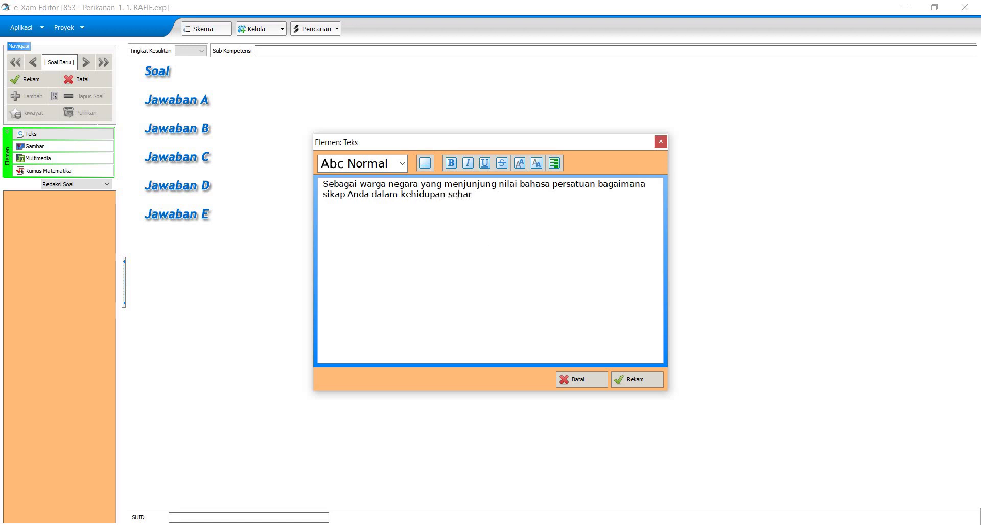
type("i-hari....")
left_click(644, 382)
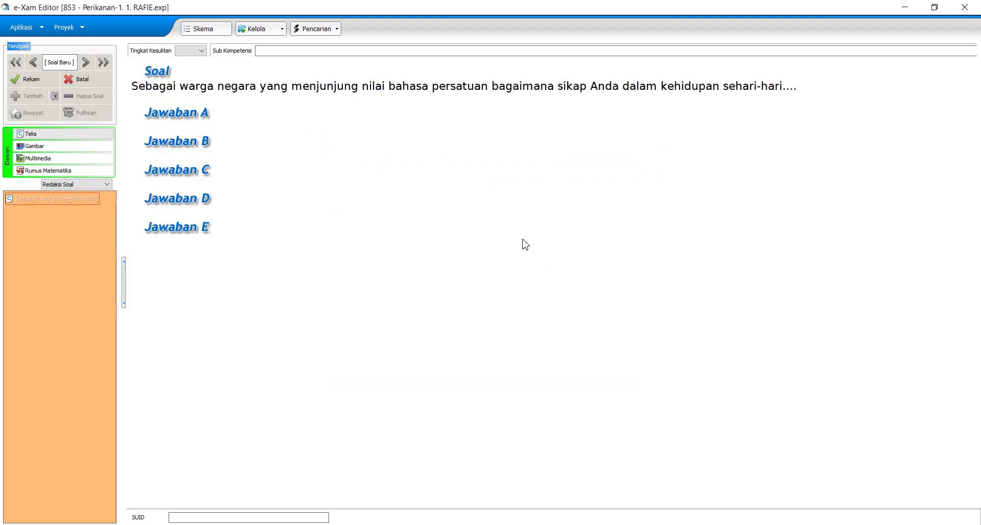
Add a text element to Jawaban A (Benar) reading "menggunakan bahasa indonesia setiap waktu" and save it.
left_click(100, 186)
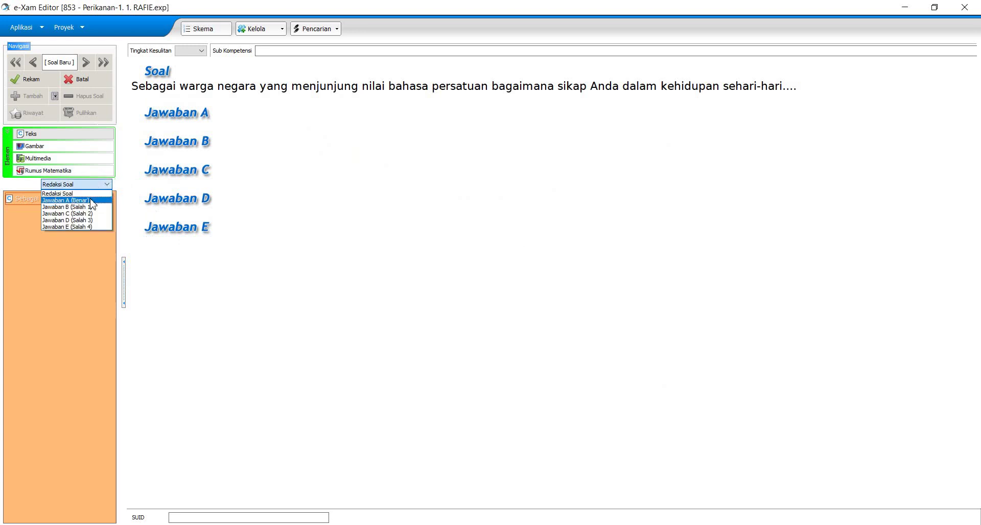
left_click(92, 203)
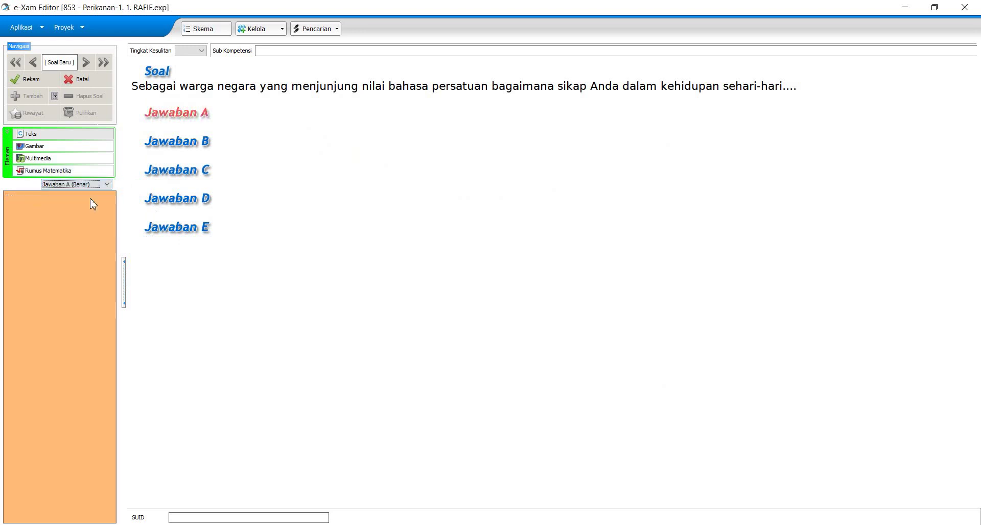
left_click(71, 137)
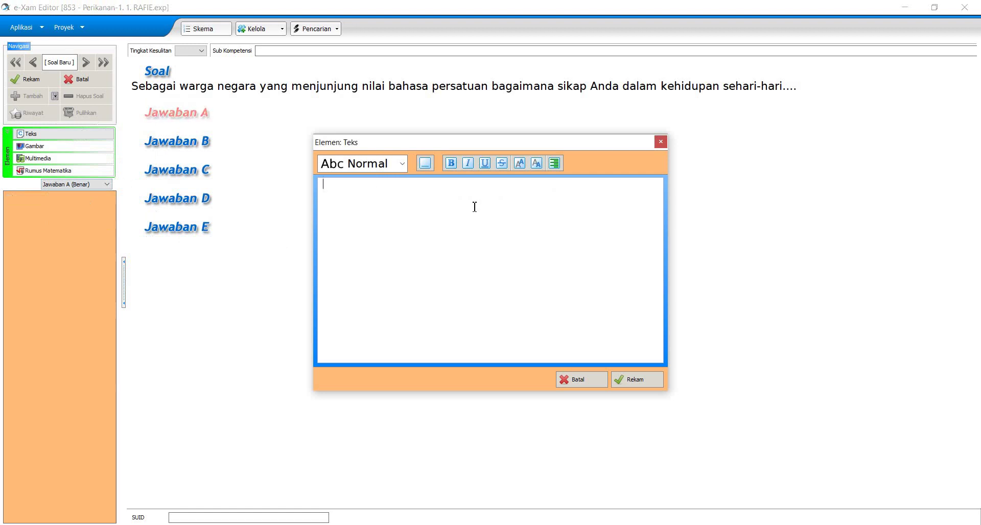
type("mengu")
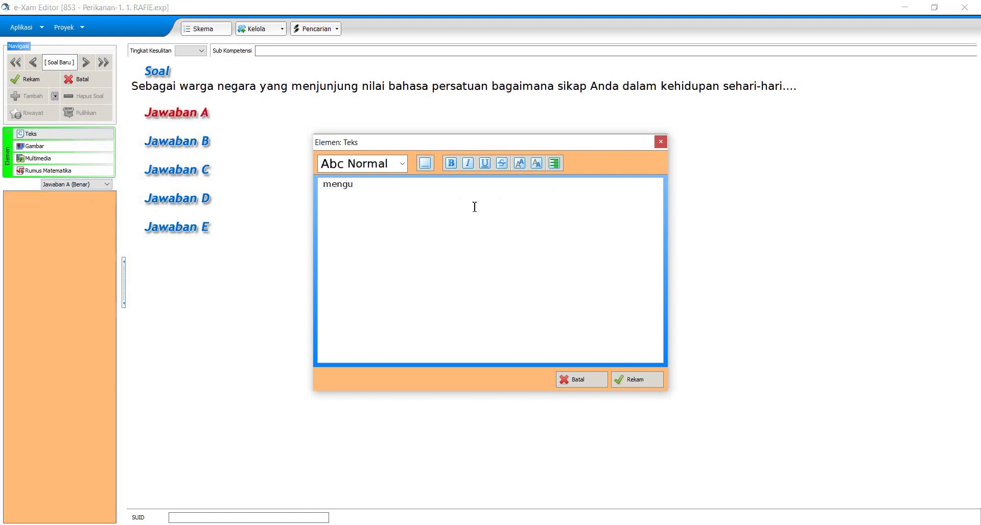
key("BackSpace")
type("gun")
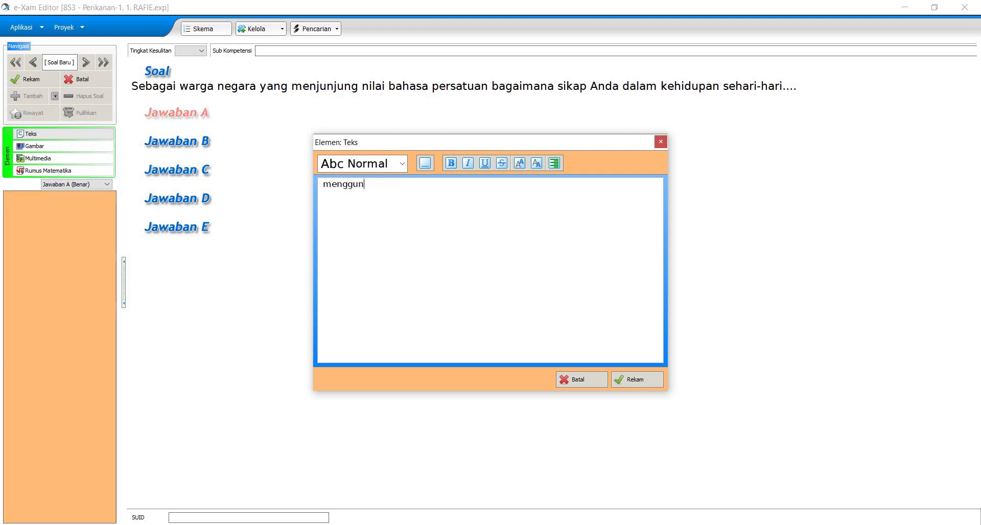
type("akan bahas")
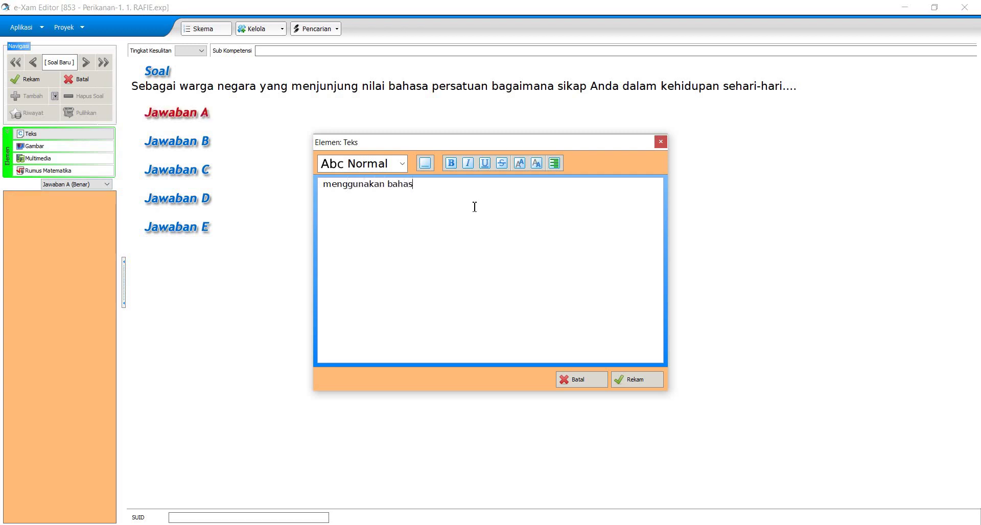
type("a indo")
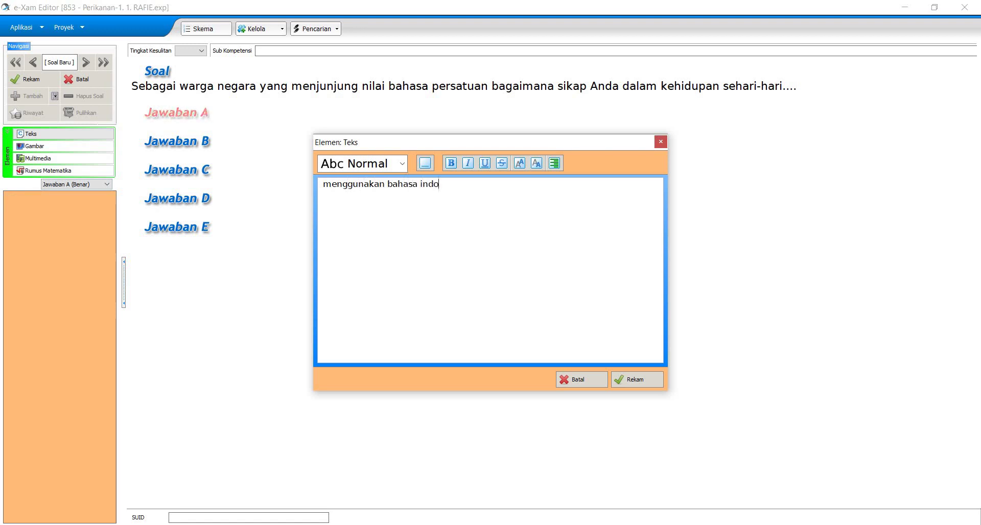
type("nesia")
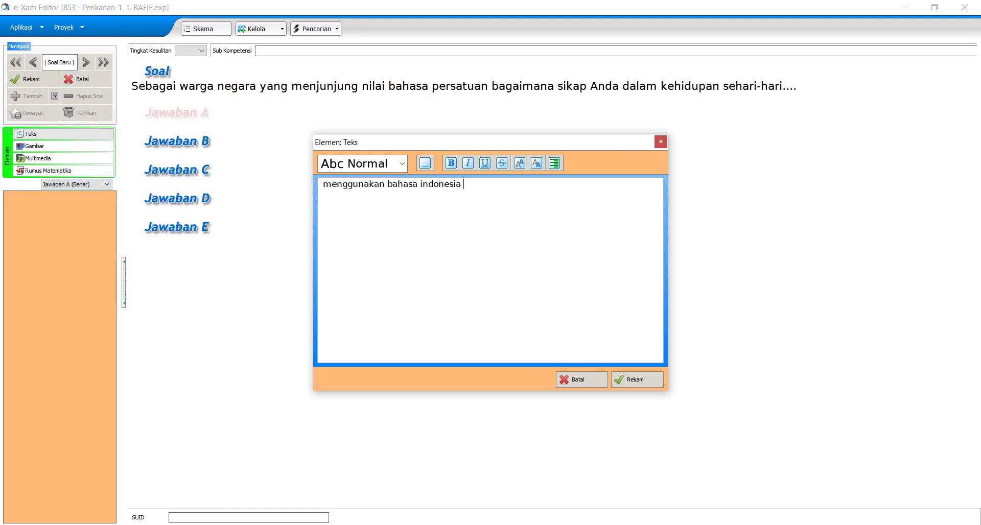
type(" setiap")
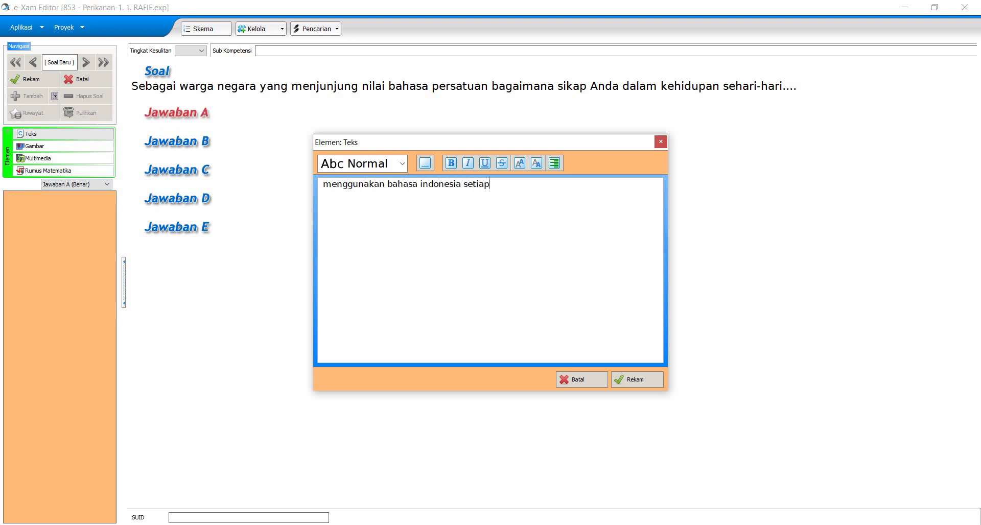
type(" waktu")
left_click(637, 382)
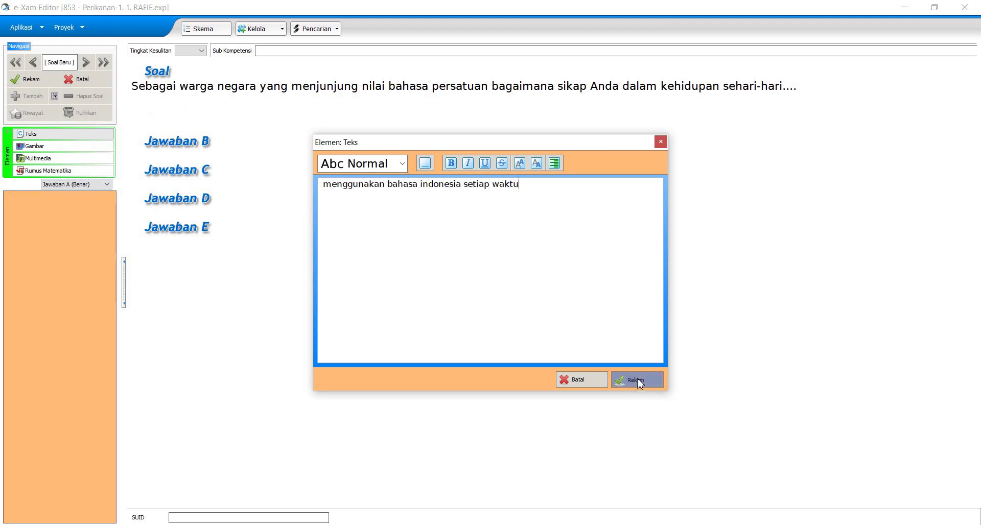
Start a text element for Jawaban B (Salah 1) beginning "menggunakan bahasa daerah".
left_click(187, 162)
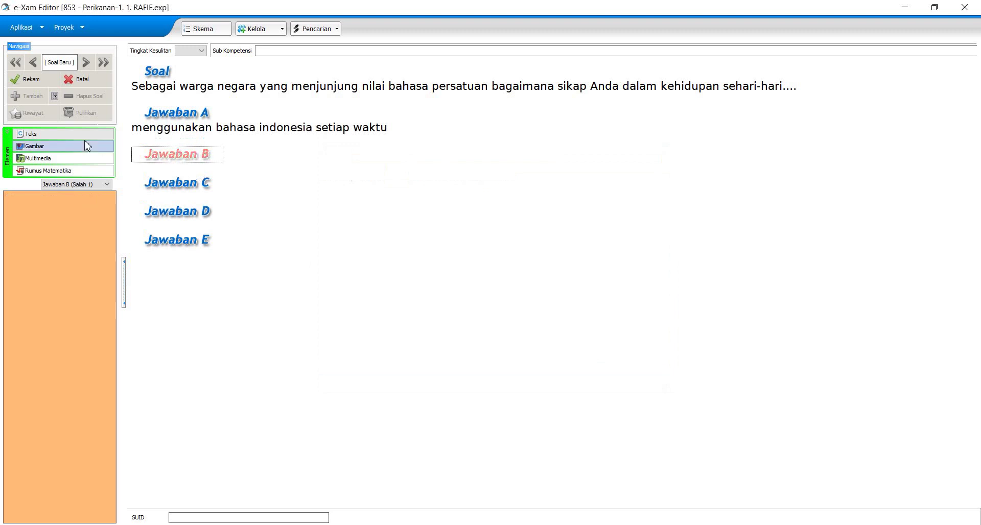
left_click(82, 136)
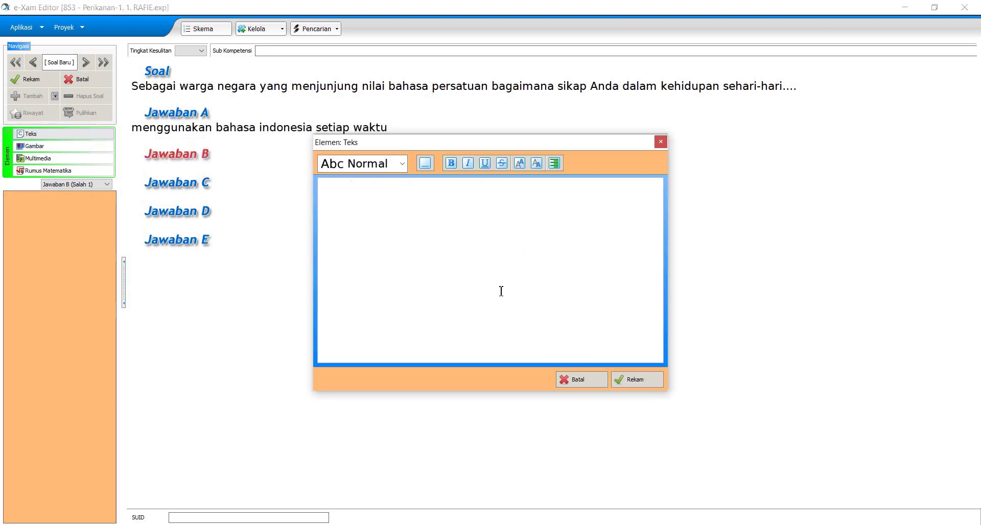
type("men")
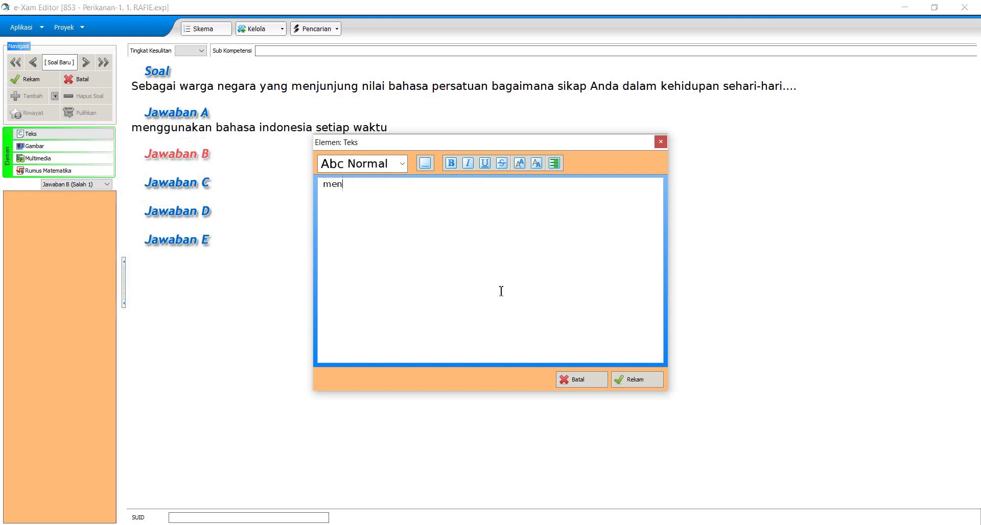
type("gg")
key("BackSpace")
key("BackSpace")
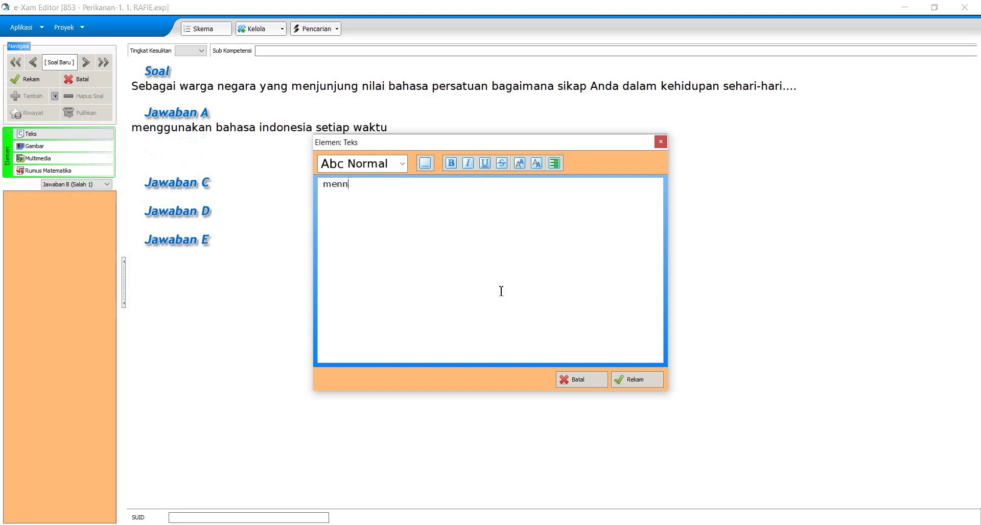
type("guna")
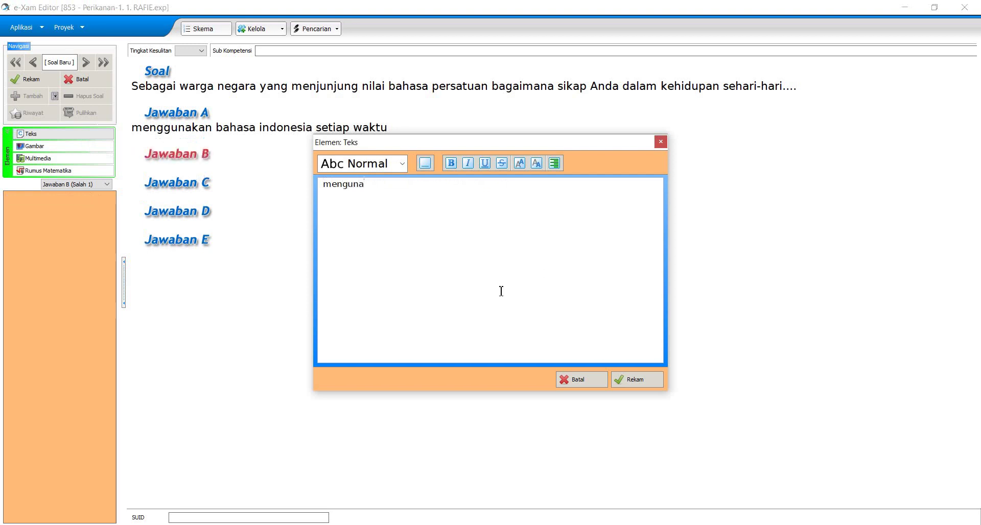
key("BackSpace")
key("BackSpace")
key("BackSpace")
type("gunaka")
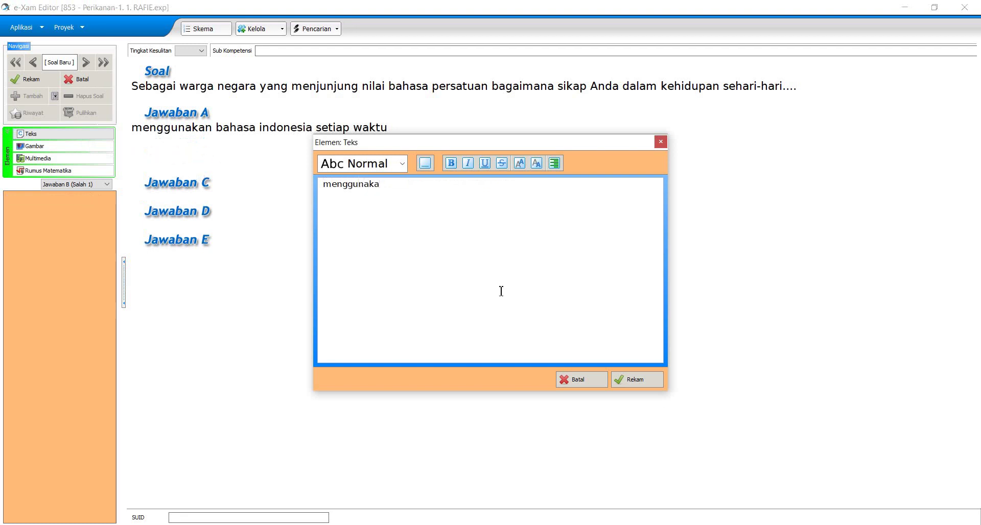
type("n bahas")
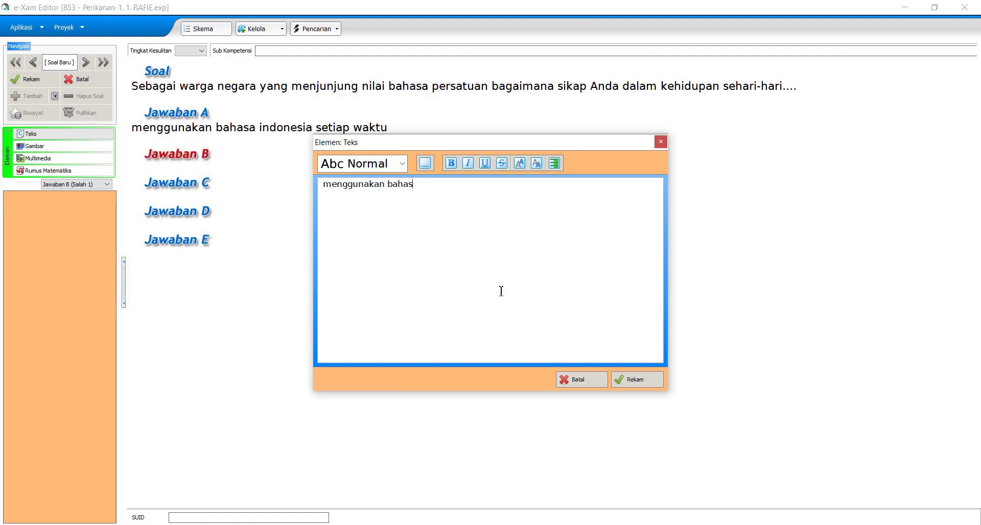
type("a")
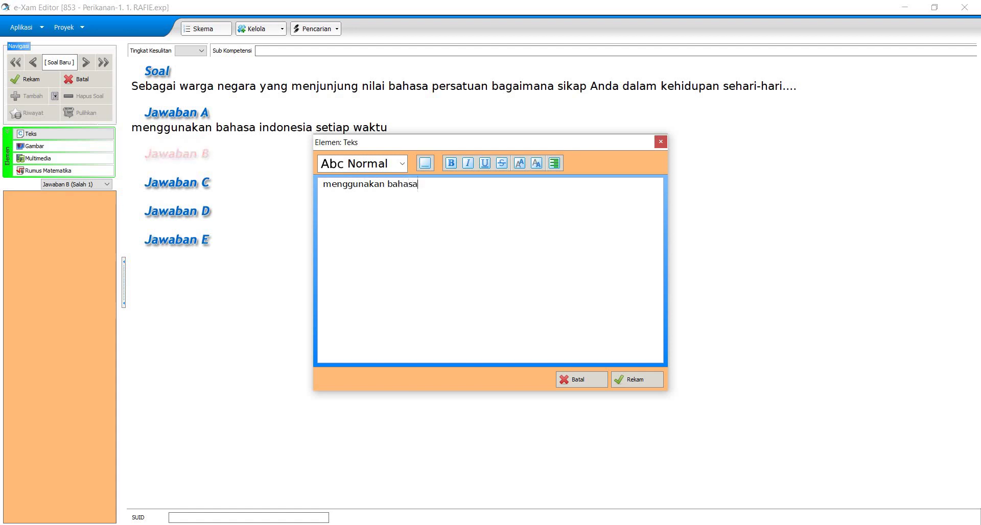
type(" daer")
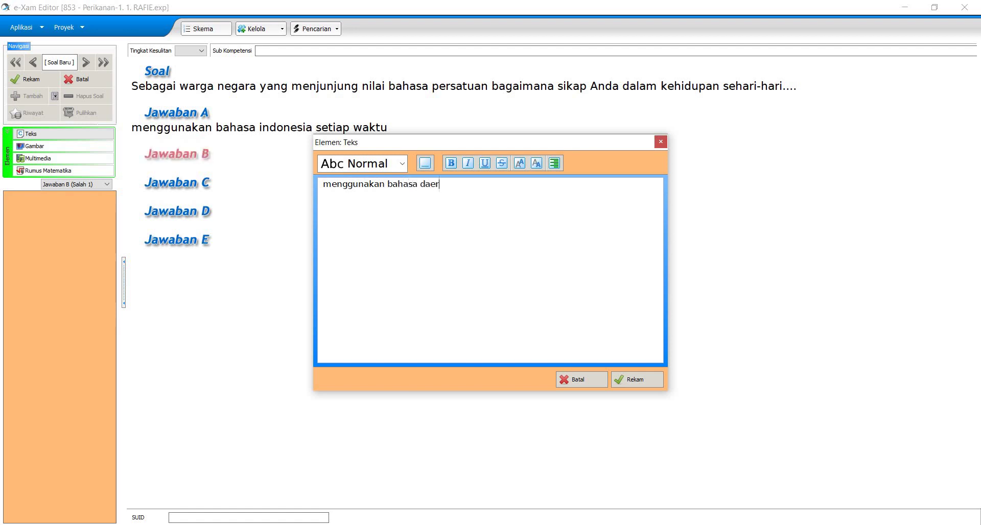
type("ah")
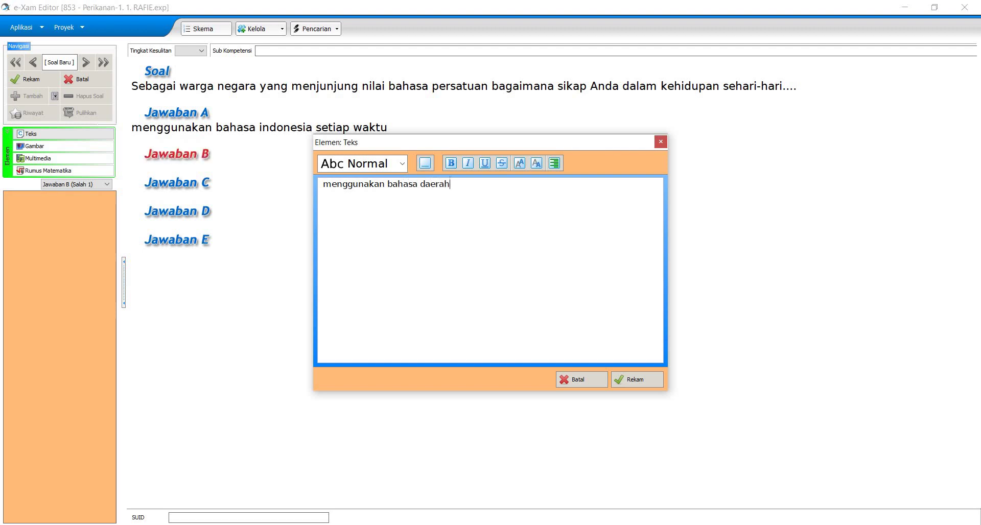
Complete the Jawaban B text with "masing-masing kecuali saat di kantor" and save the text element.
type(" m")
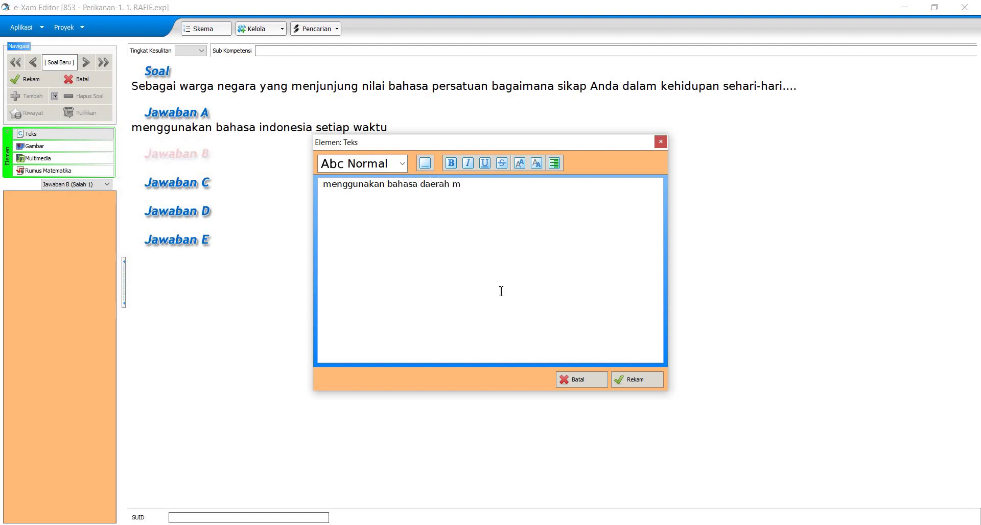
type("asing")
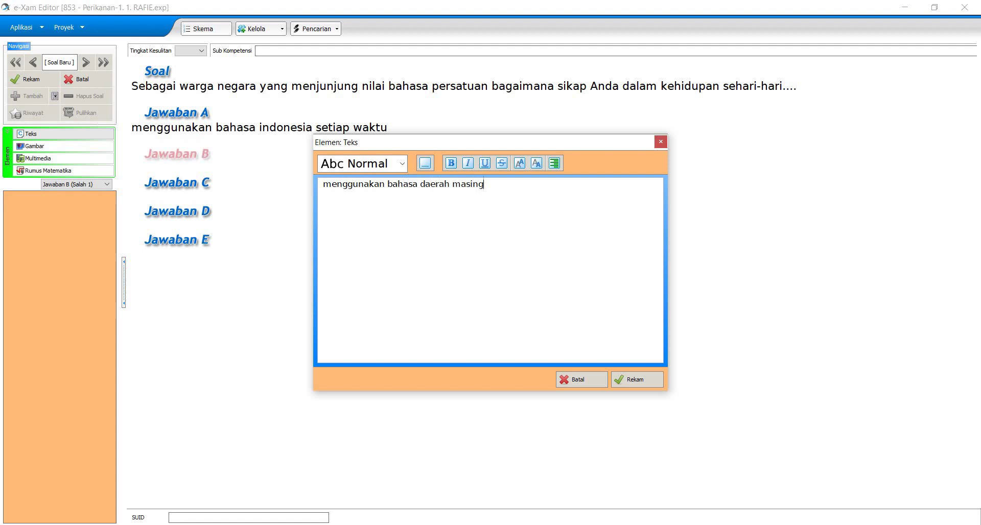
type("-mas")
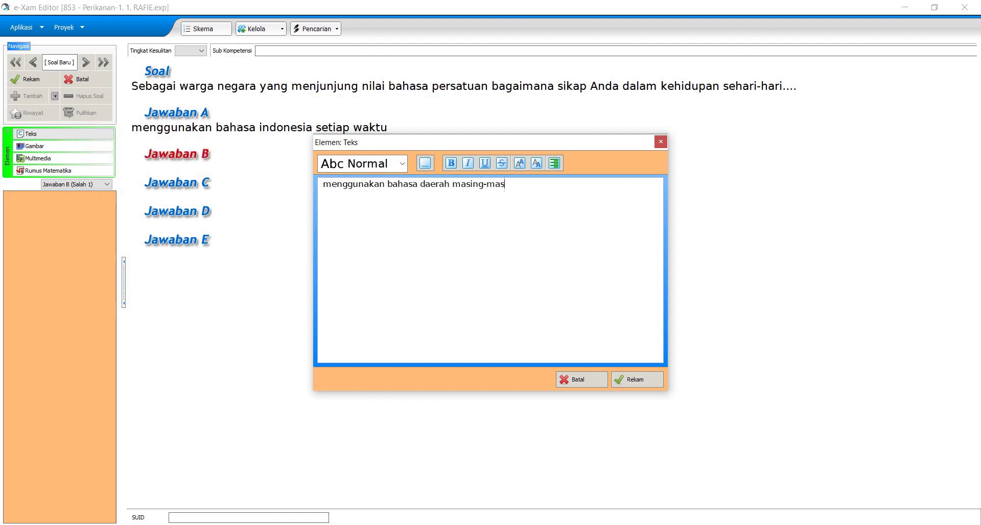
type("ing ke")
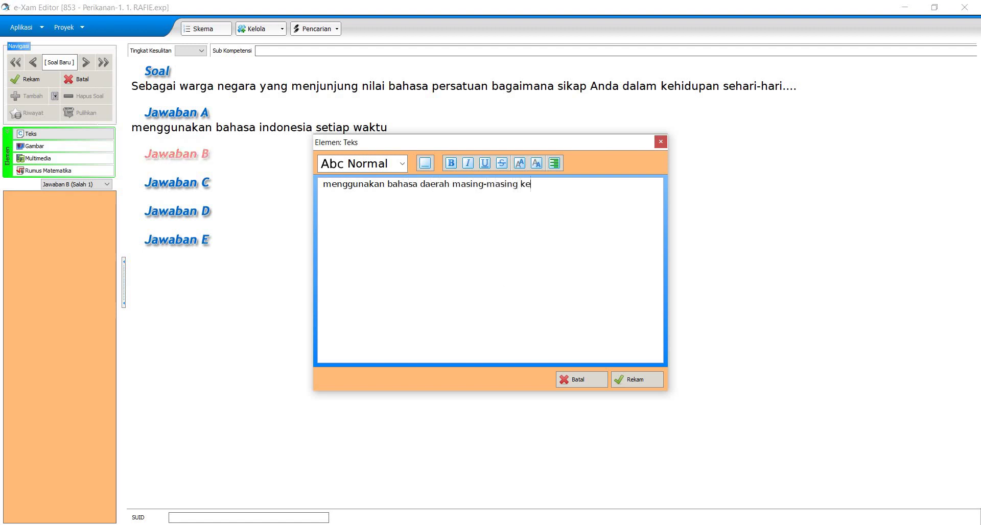
type("cua")
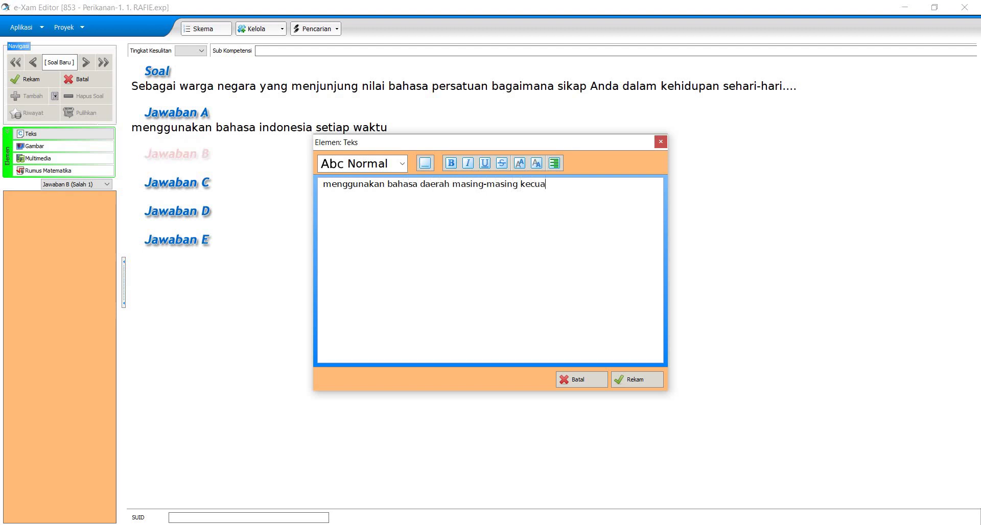
type("li asaat")
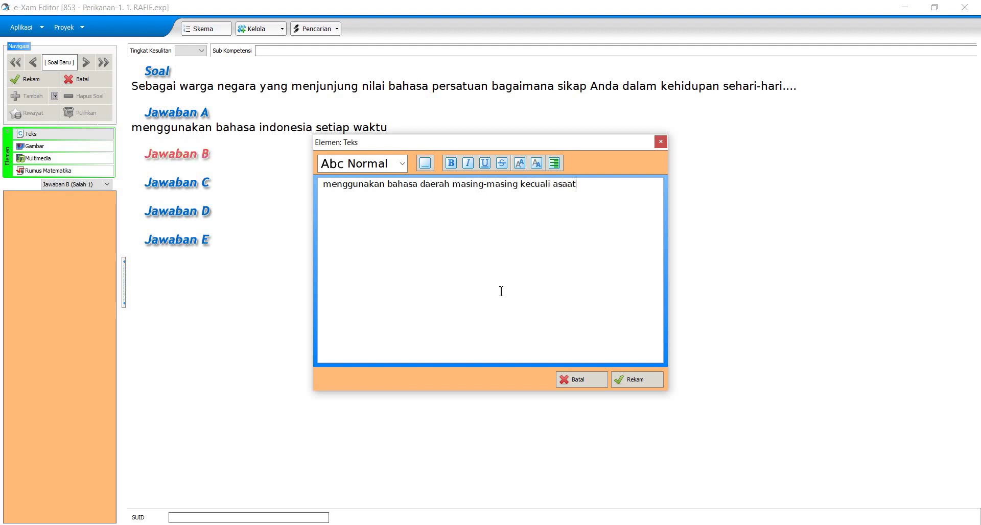
key("BackSpace")
key("BackSpace")
key("BackSpace")
key("BackSpace")
key("BackSpace")
key("BackSpace")
type("sa")
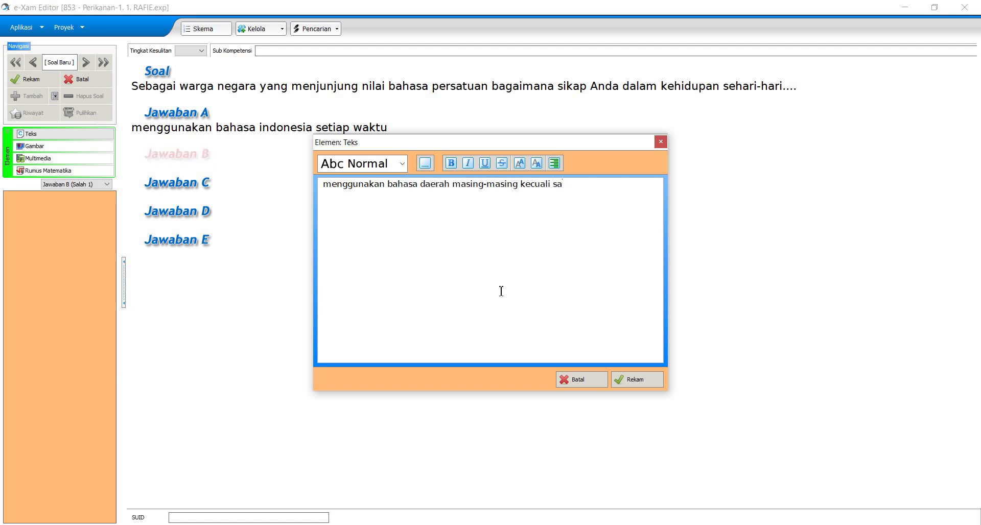
type("at")
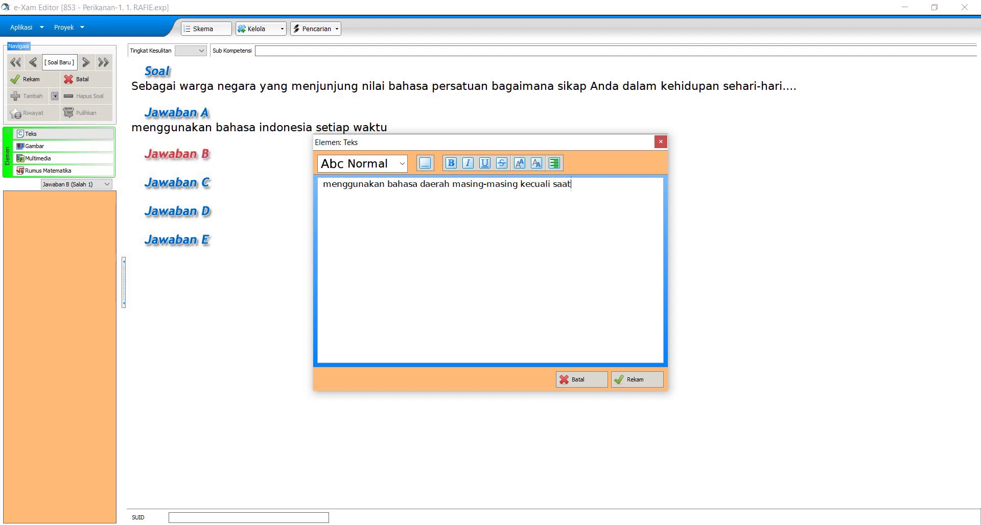
type(" di ")
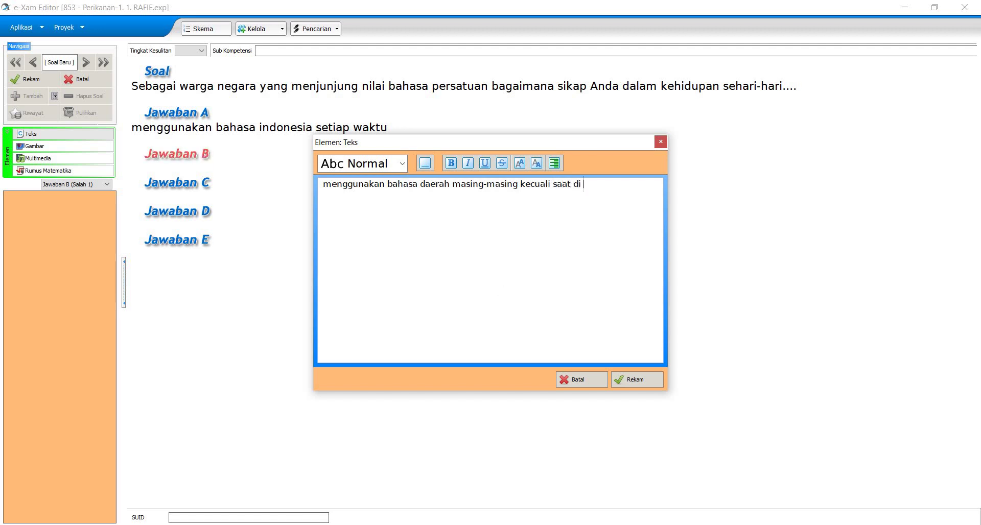
type("kantor")
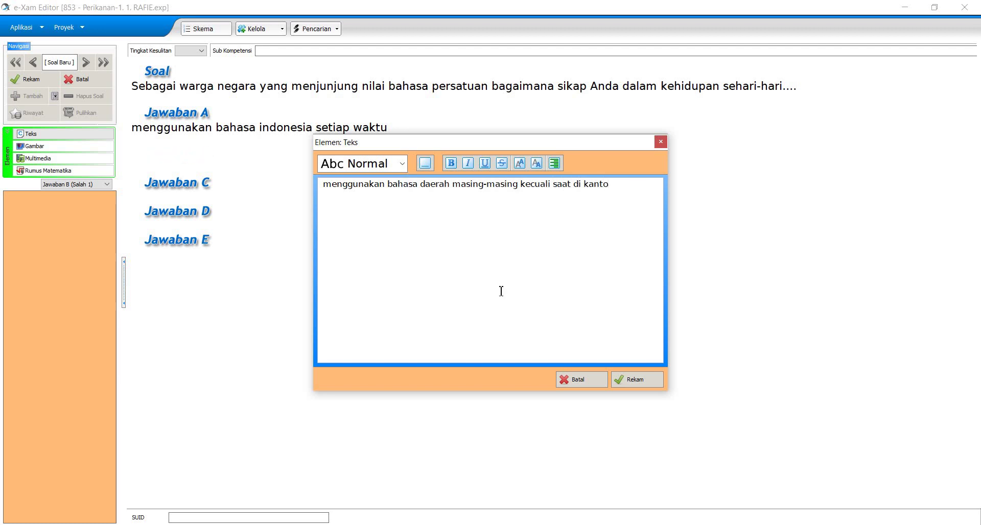
left_click(629, 382)
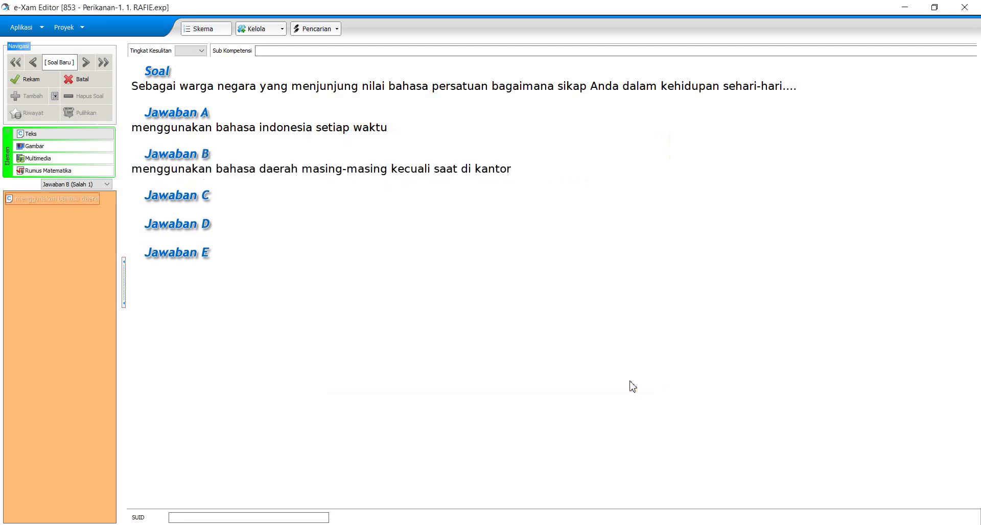
Start a text element for Jawaban C (Salah 2) beginning "menggunakan bahasa indonesia".
left_click(175, 203)
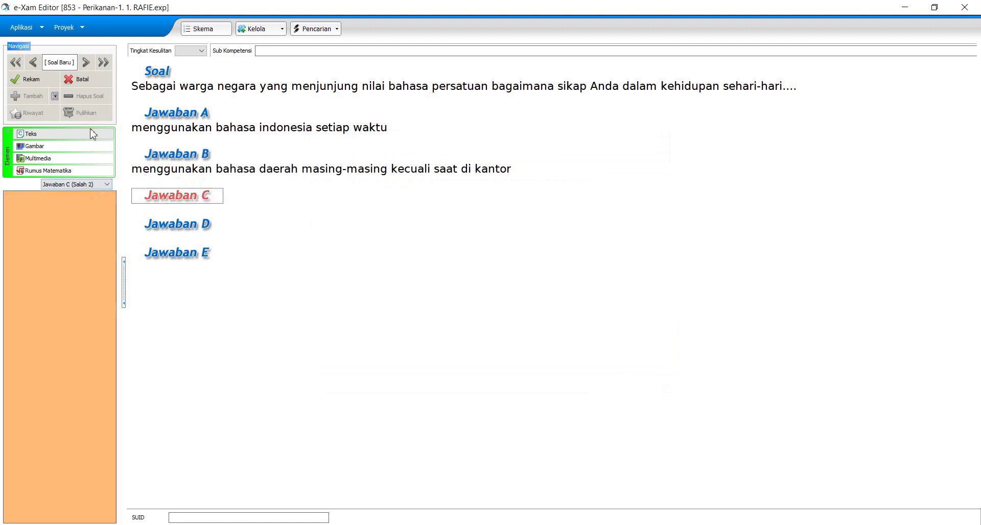
left_click(65, 138)
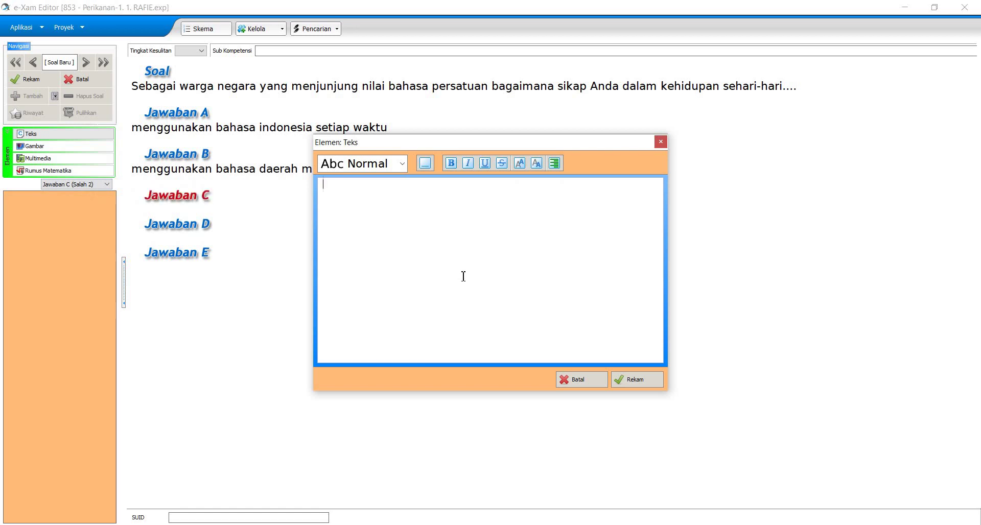
type("men")
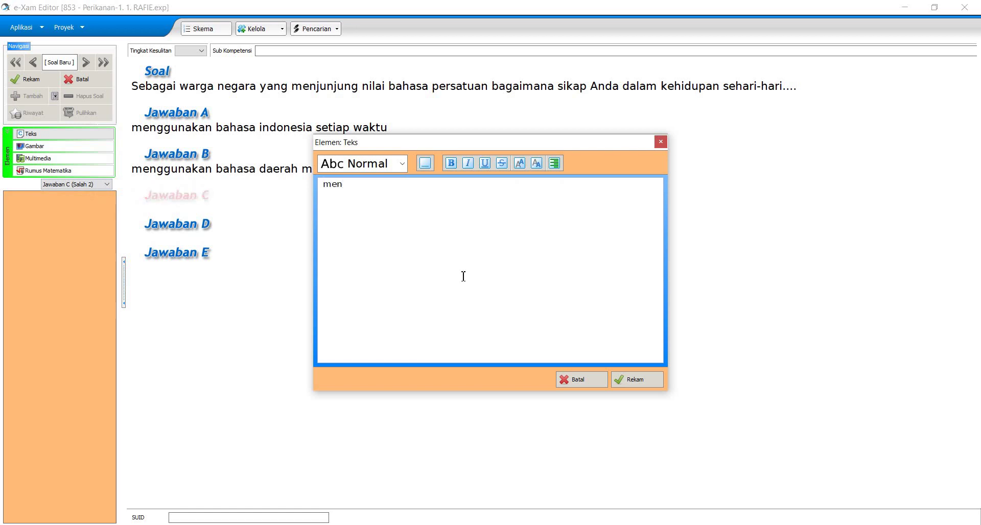
type("g")
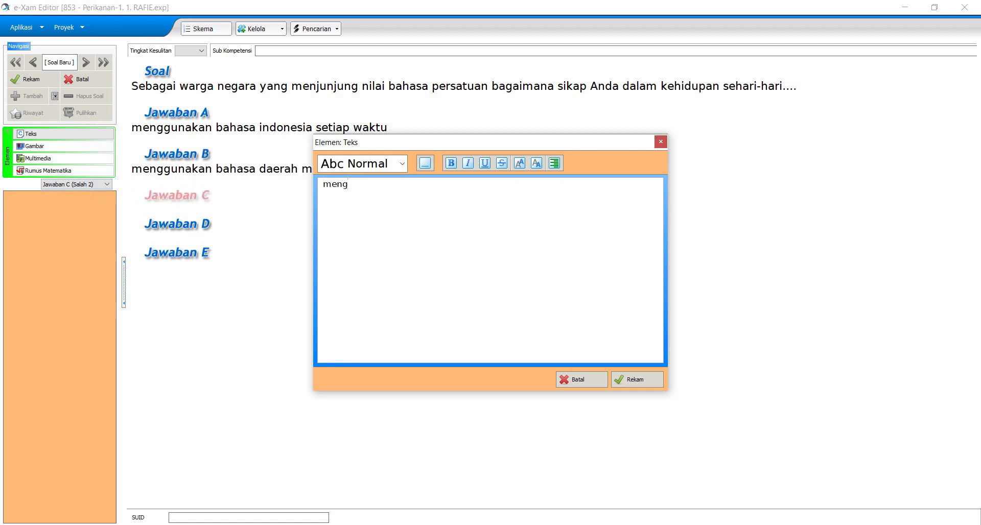
type("guna")
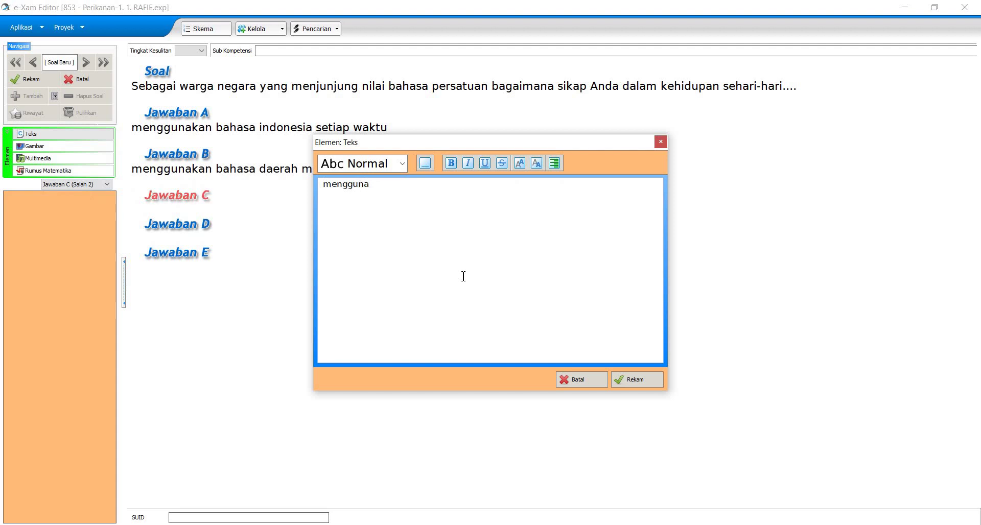
type("kan b")
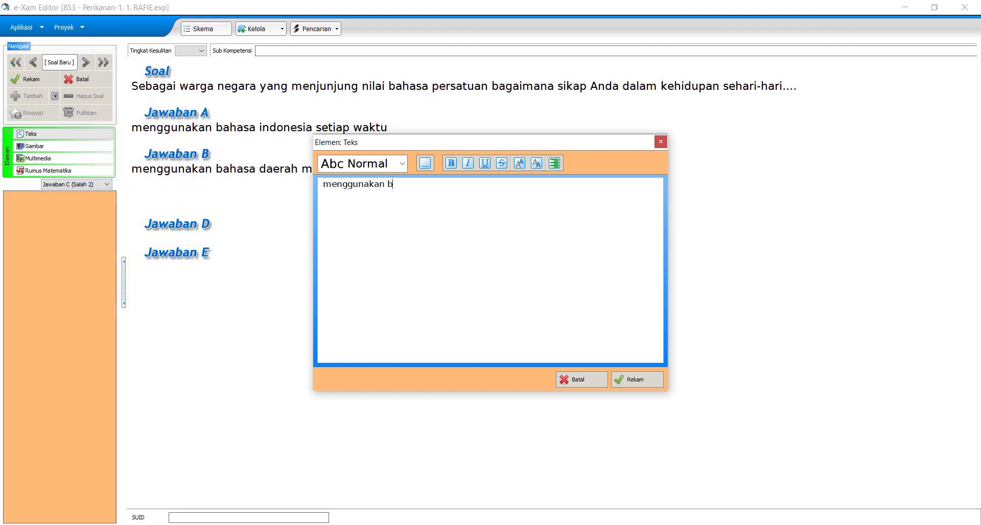
type("ahasi")
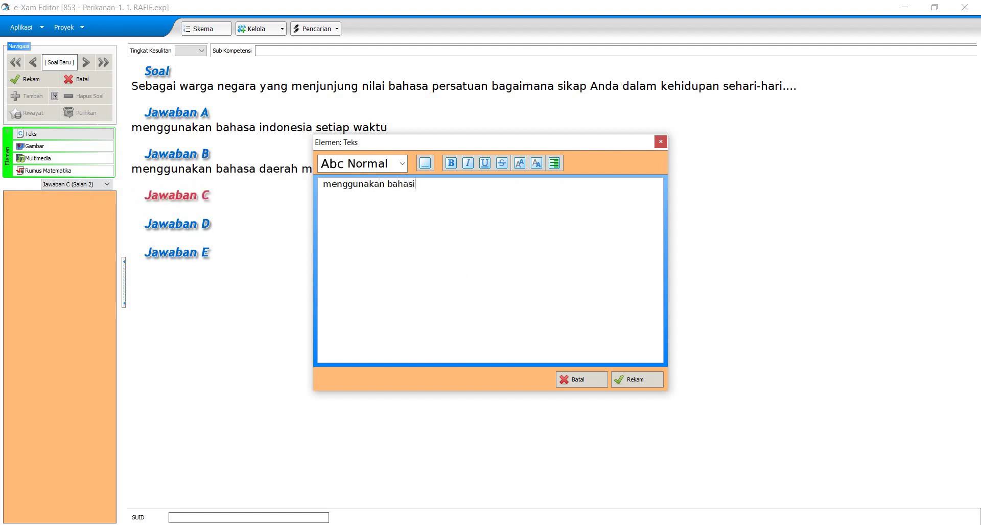
key("BackSpace")
type("a")
type(" ind")
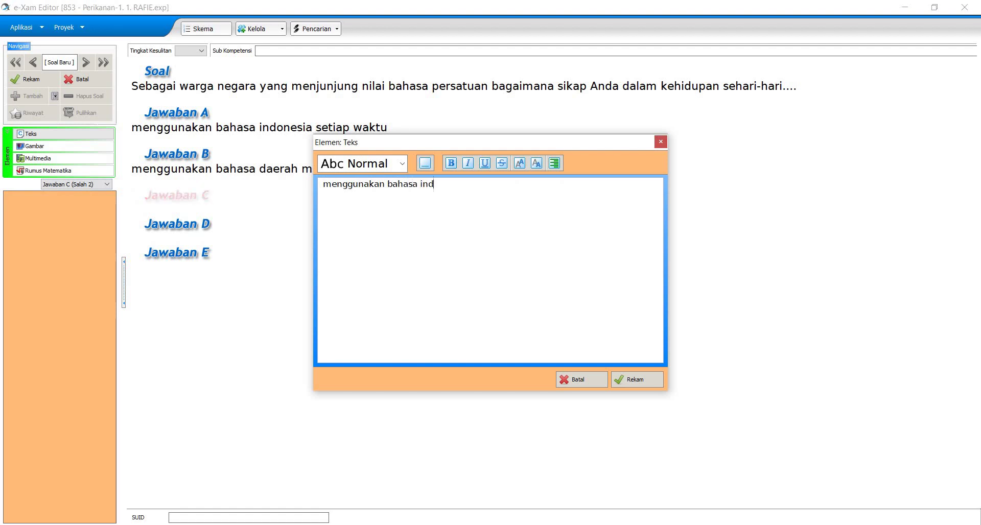
type("onese")
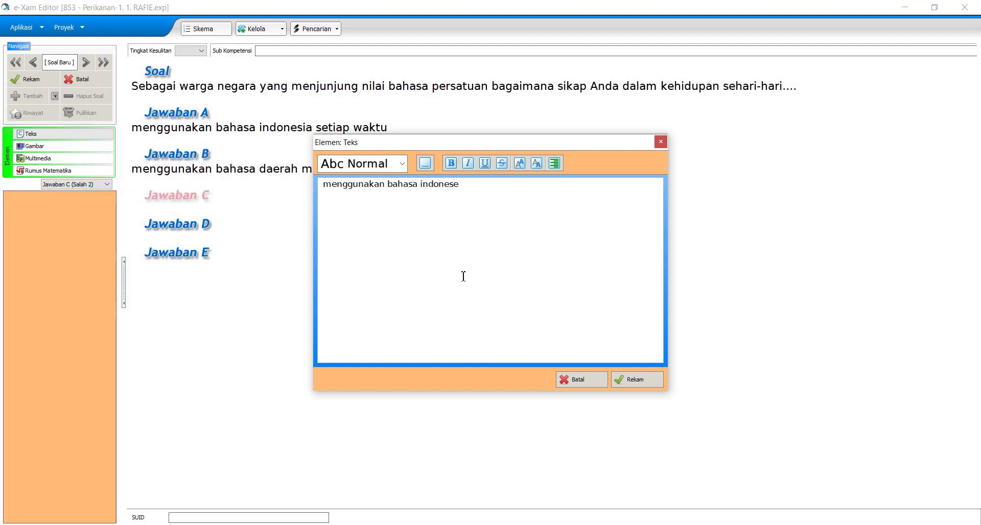
key("BackSpace")
type("ia")
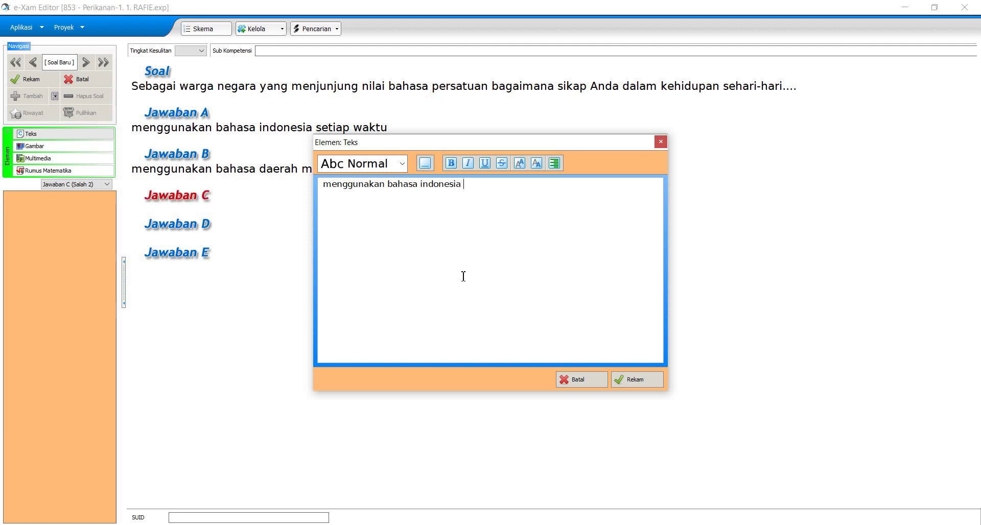
Complete the Jawaban C text with "dan bahasa daerah" and save the text element.
type(" dan bagi")
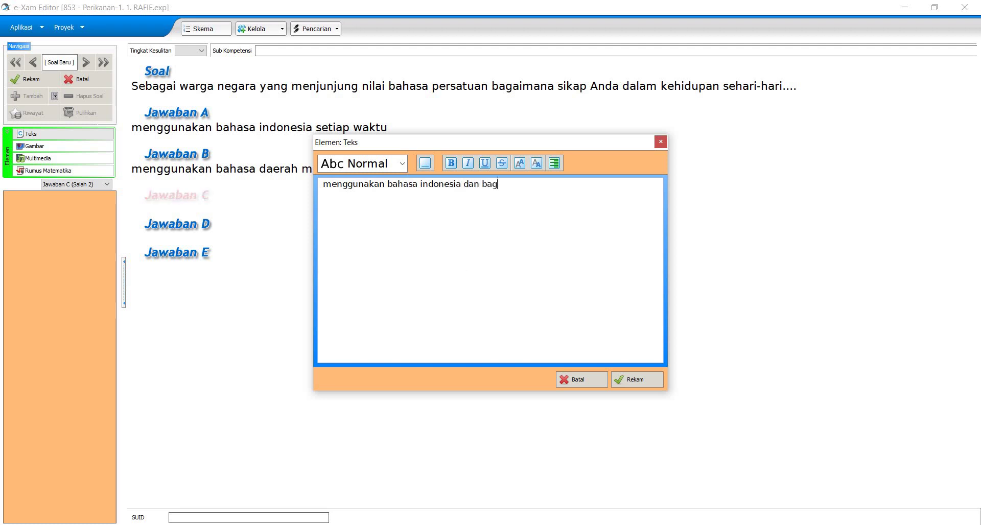
key("BackSpace")
key("BackSpace")
type("hasa ")
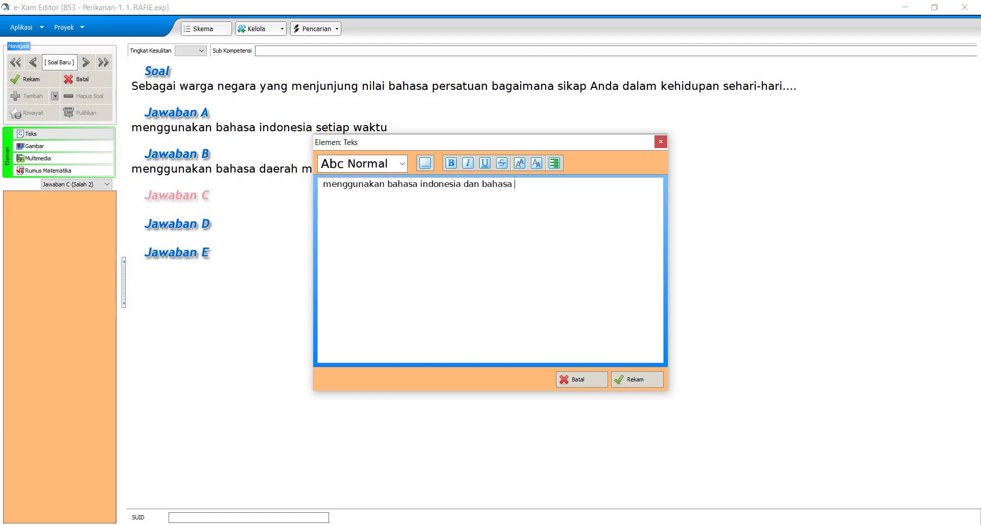
type("daera")
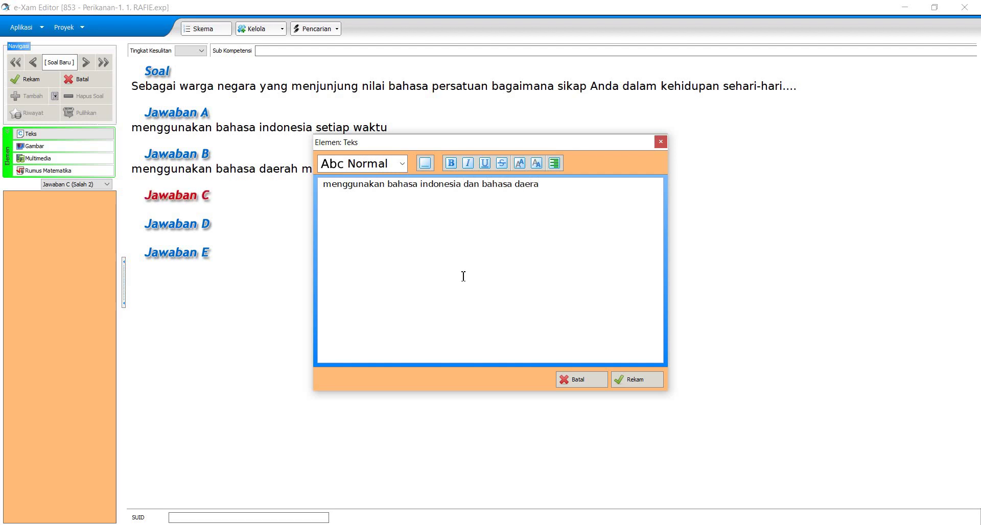
type("h")
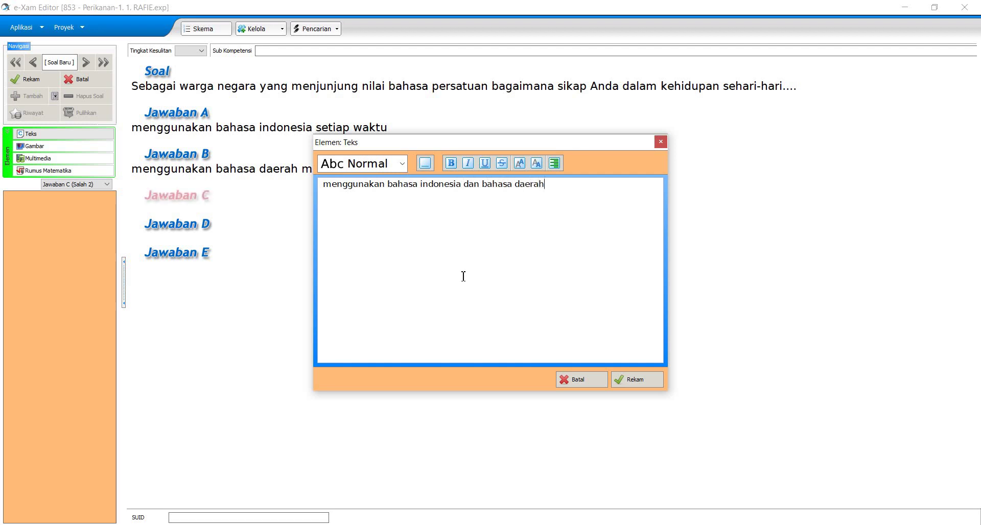
left_click(635, 379)
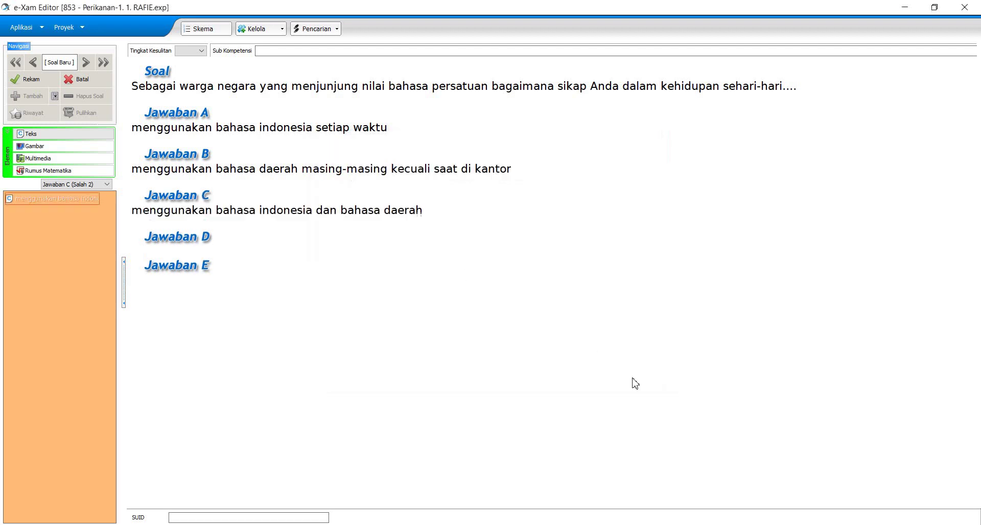
Start a text element for Jawaban D (Salah 3) beginning "tergantung".
left_click(186, 239)
left_click(52, 134)
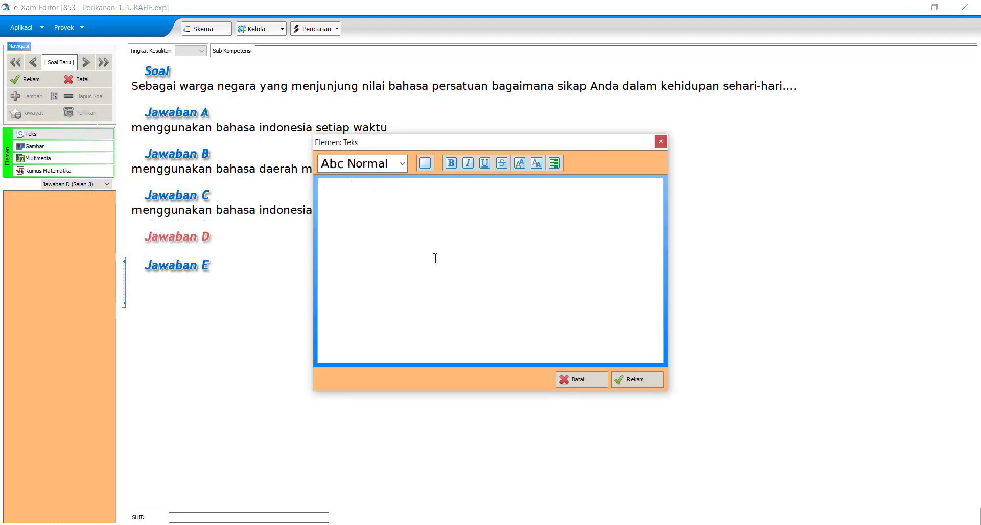
type("ras")
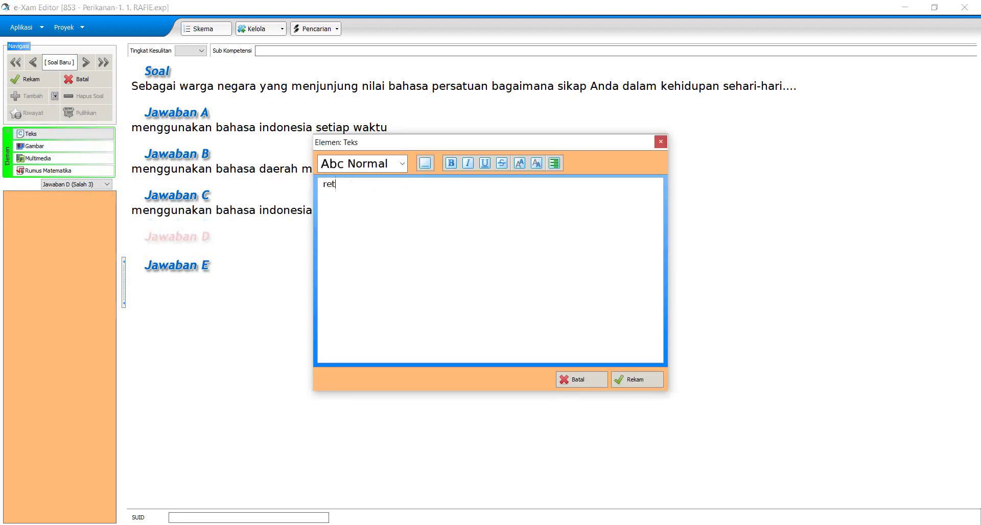
key("BackSpace")
key("BackSpace")
key("BackSpace")
type("ter")
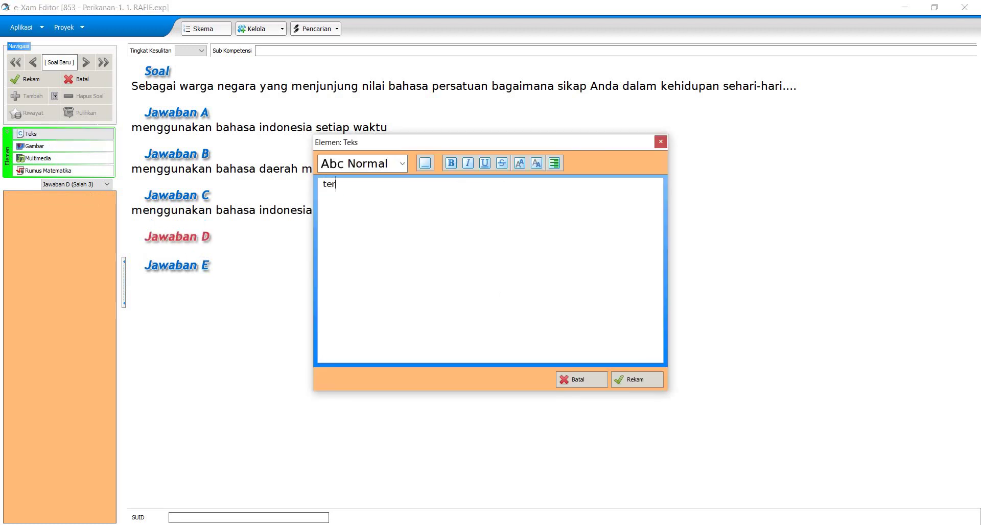
type("gant")
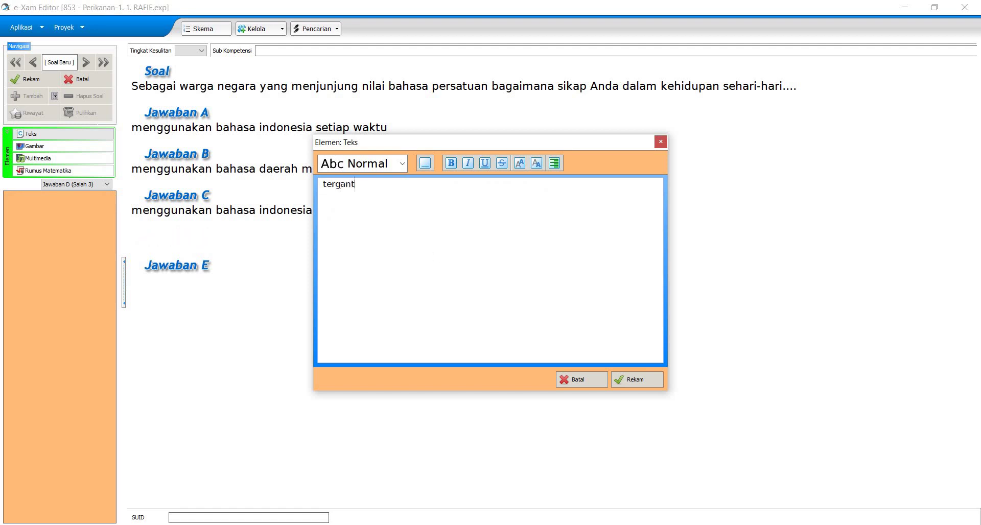
type("iun")
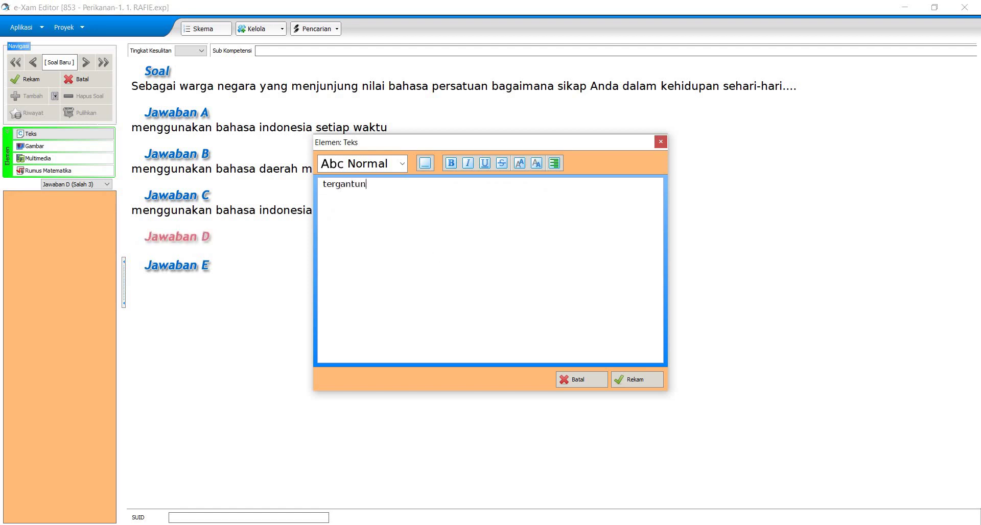
type("g sist")
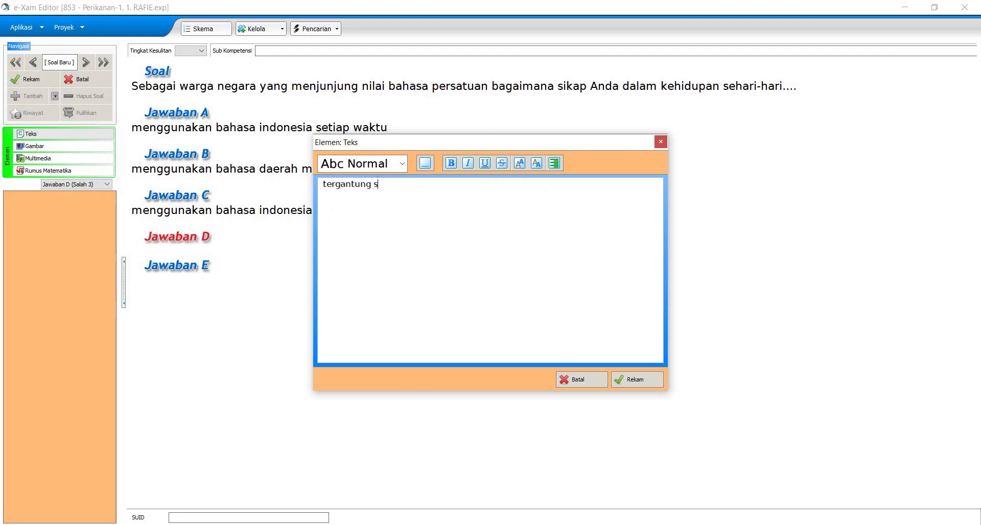
Complete the Jawaban D text with "situasi dimana kita berada" and save the text element.
key("BackSpace")
key("BackSpace")
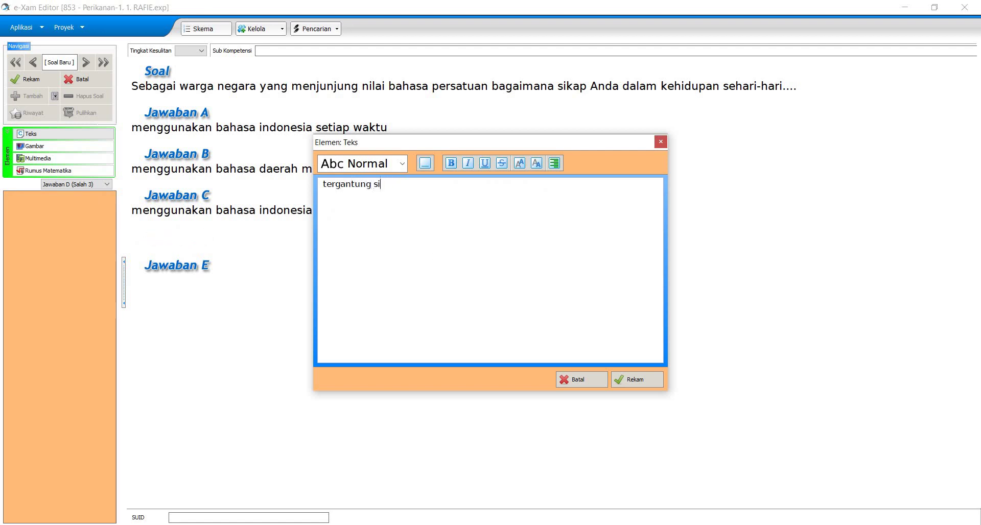
type("t")
key("BackSpace")
type("t")
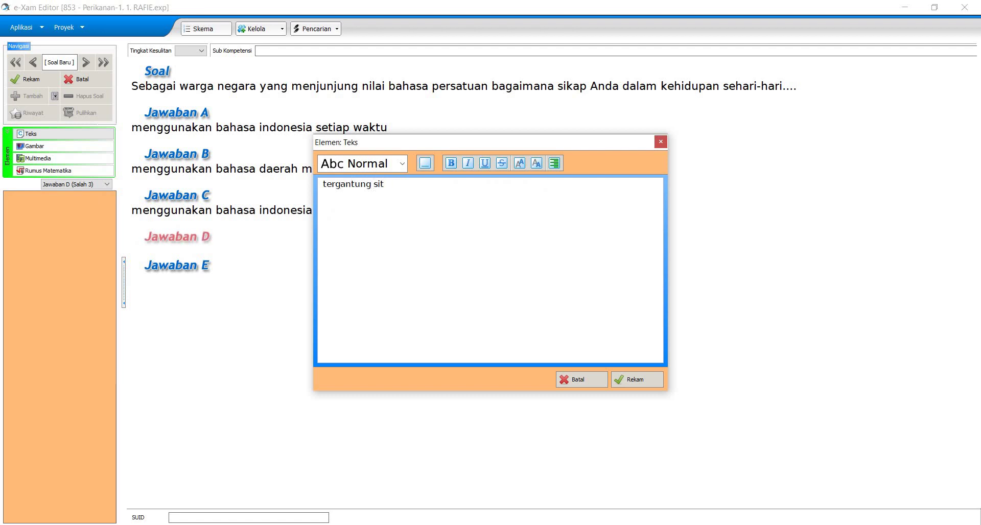
type("uasi dim")
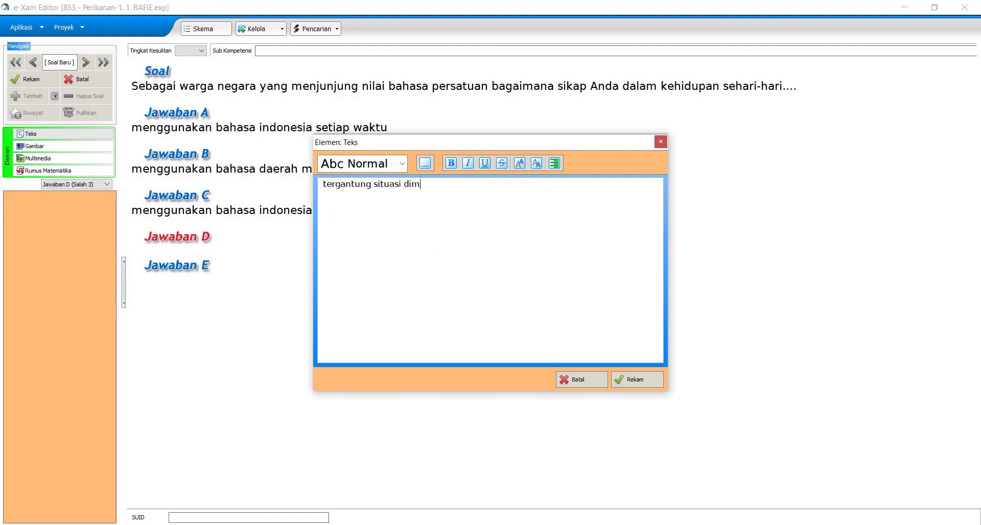
type("ana kit")
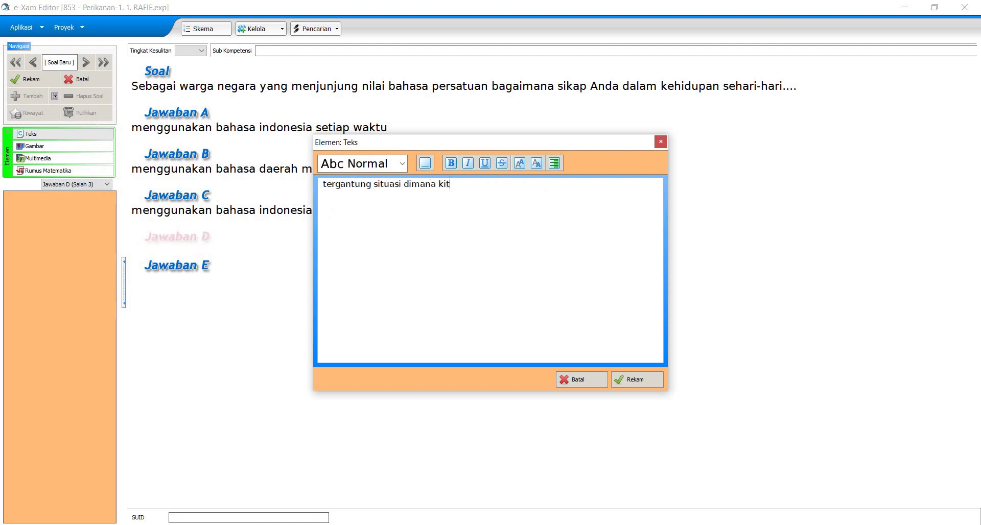
type("a bera")
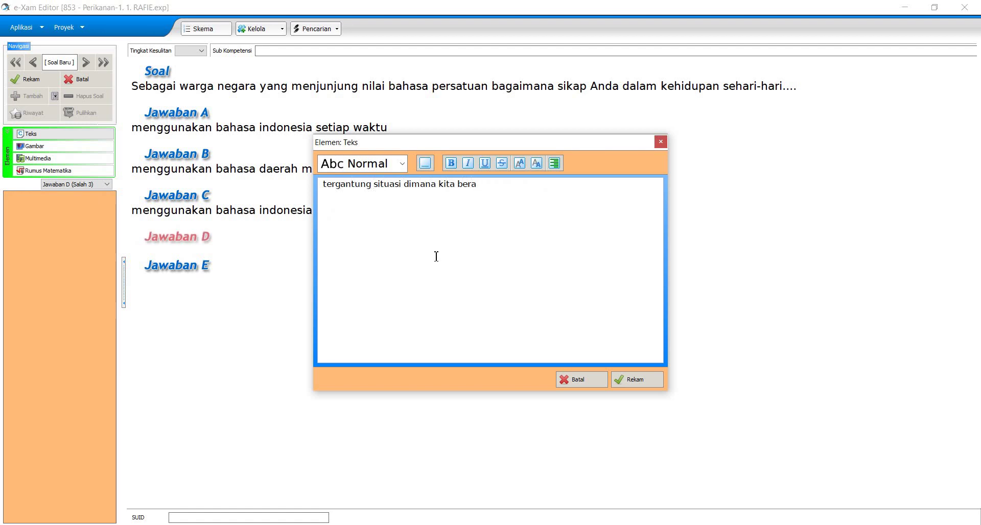
type("da")
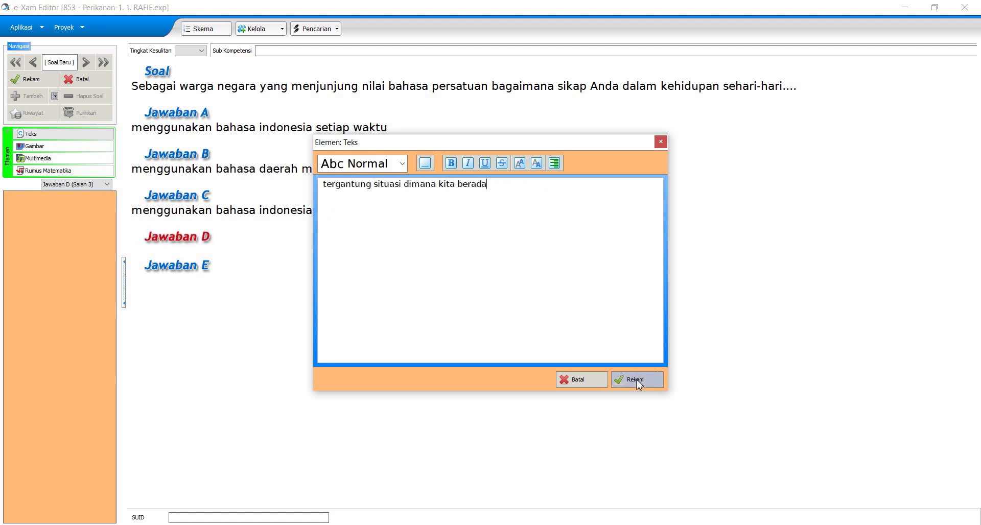
left_click(637, 380)
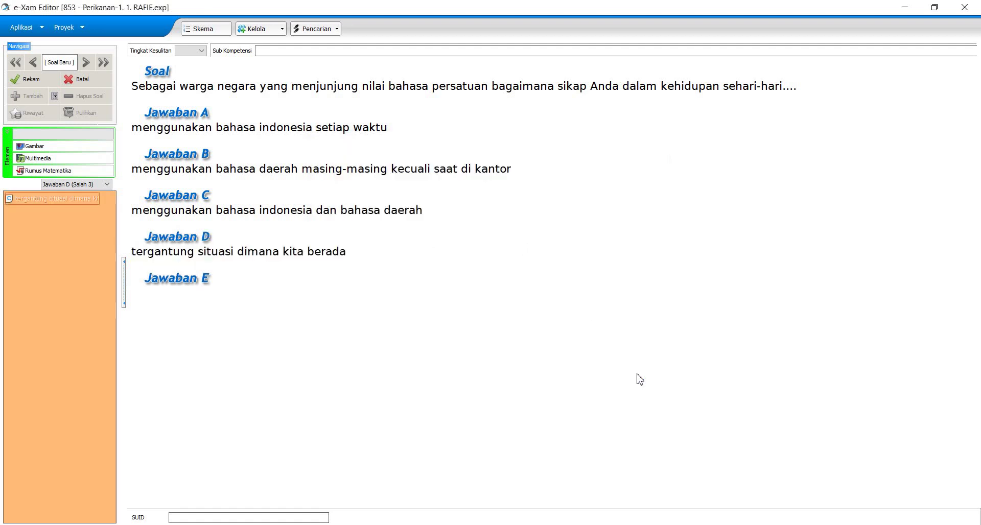
Start a text element for Jawaban E (Salah 4) beginning "tidak menggunakan bahasa".
left_click(169, 284)
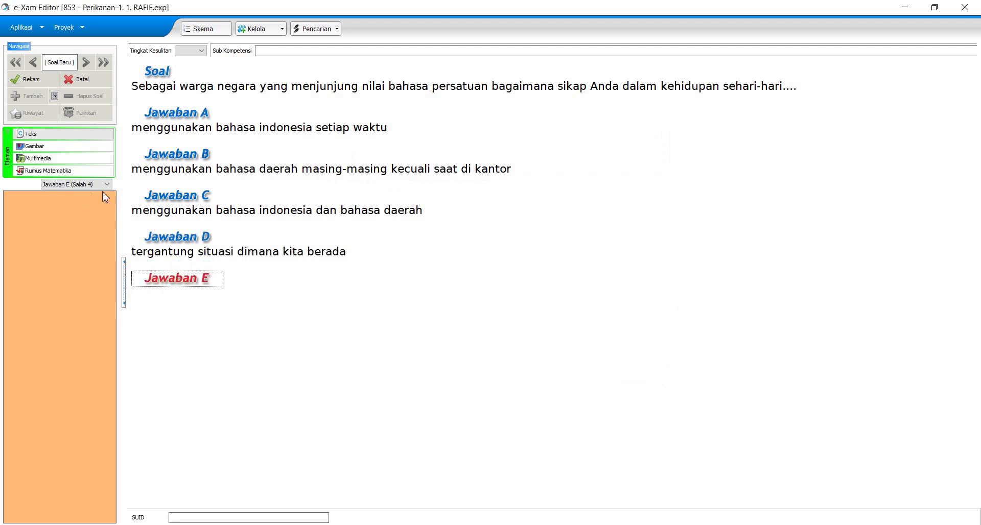
left_click(80, 136)
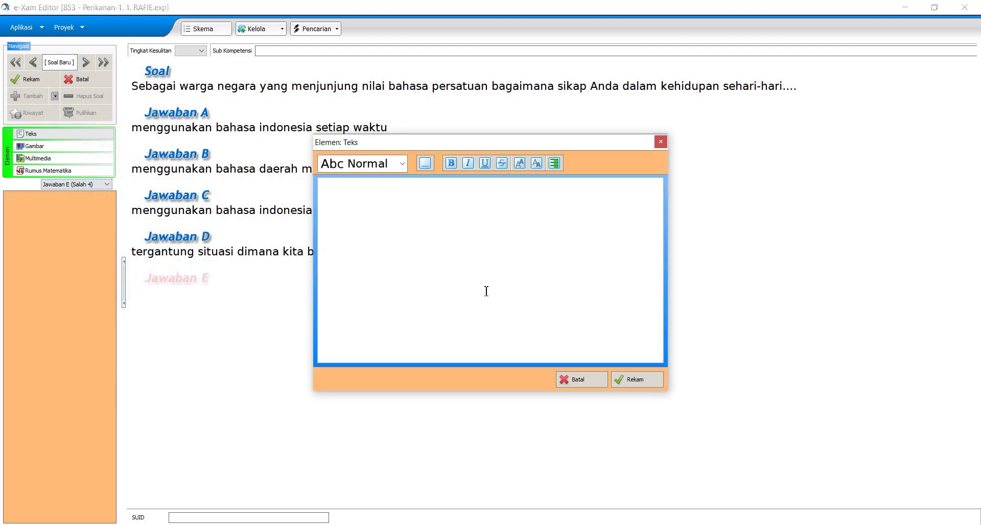
type("t")
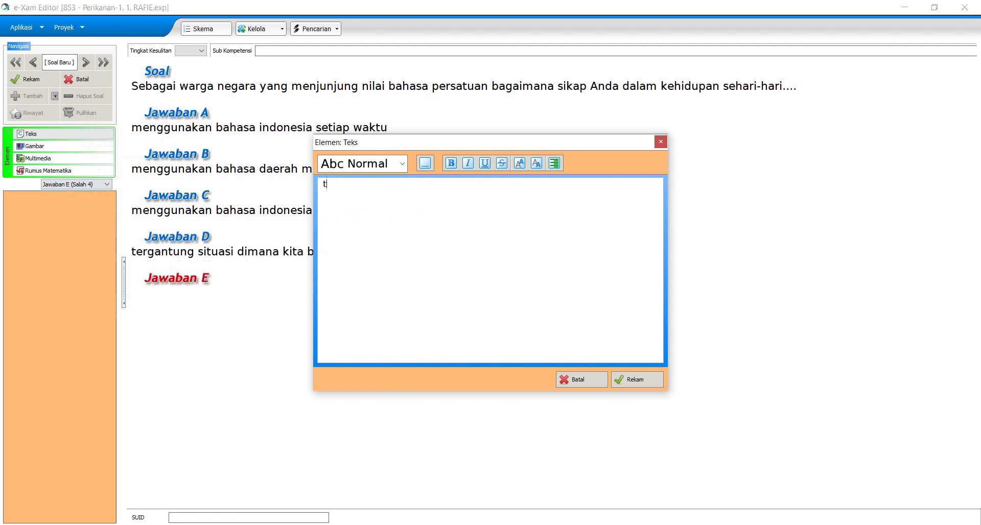
type("idak")
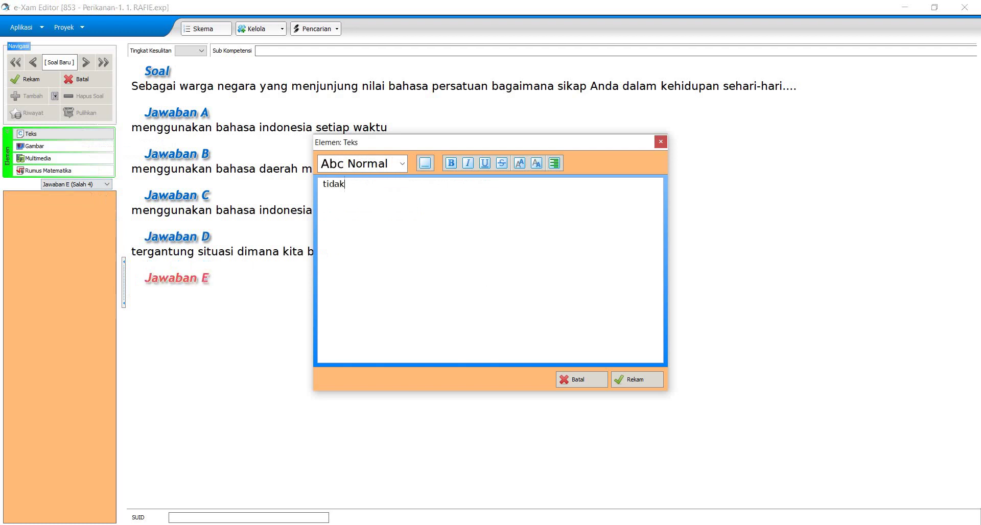
type(" mengg")
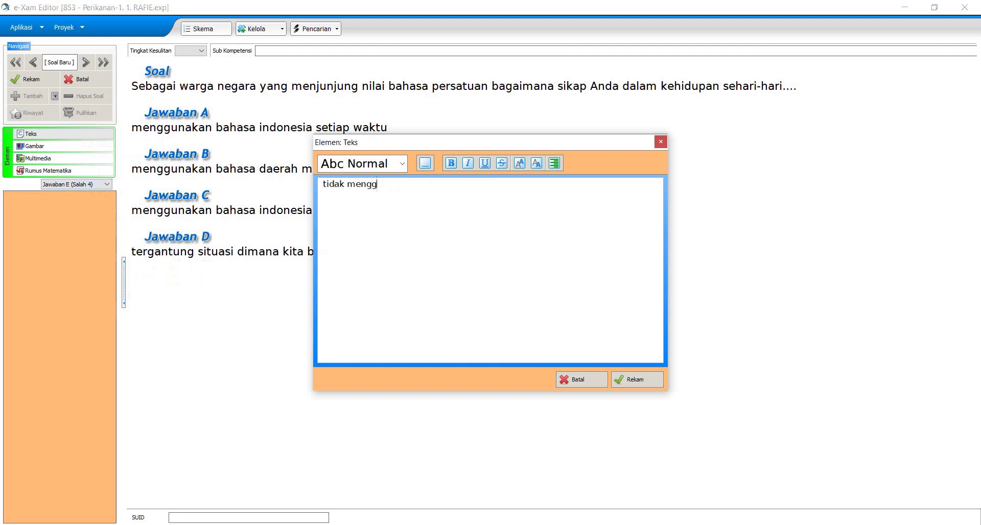
type("una")
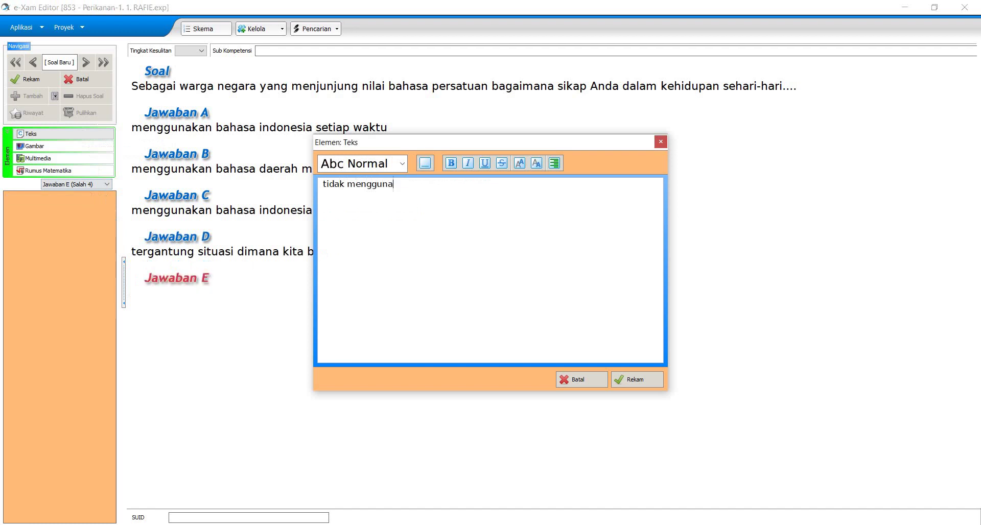
type("kan bahasa")
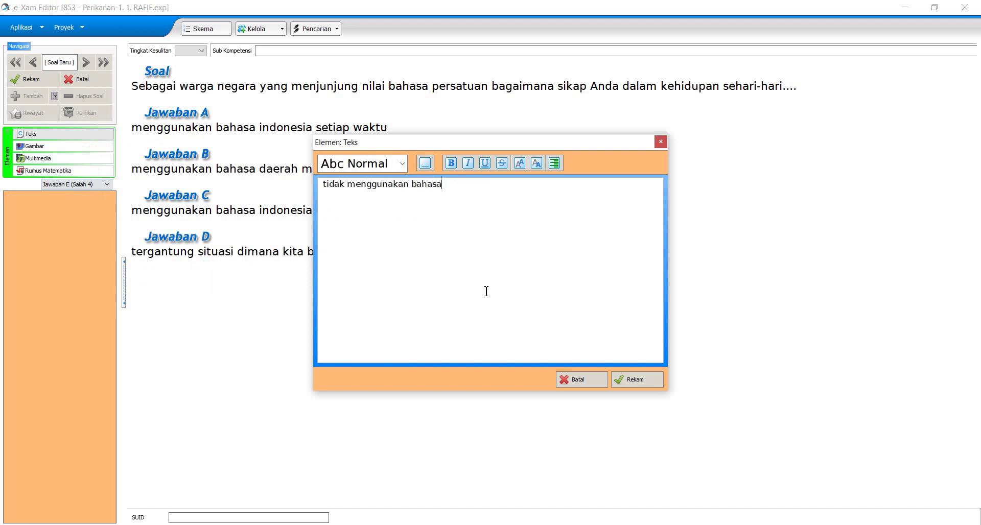
Complete the Jawaban E text with "daerah disaat forum komunikasi formal" and save the text element.
type(" dae")
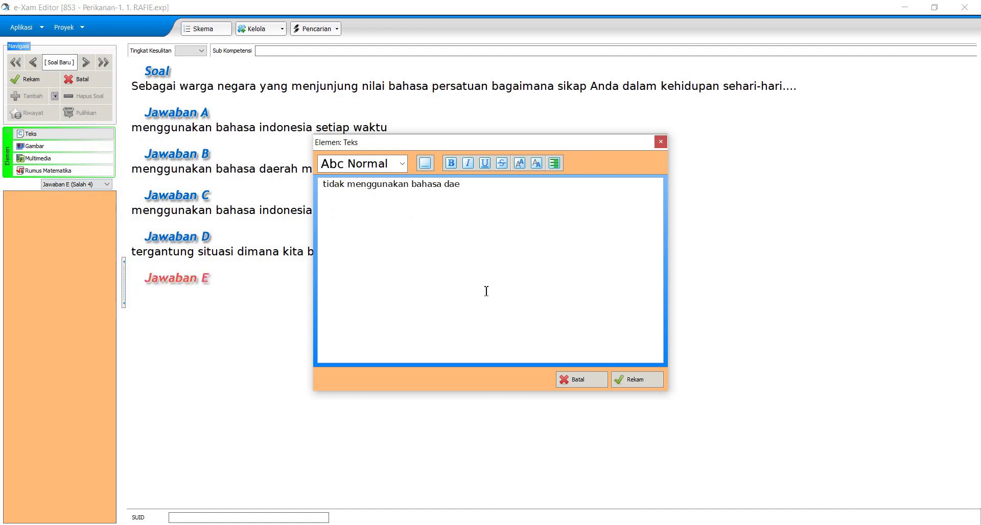
type("r")
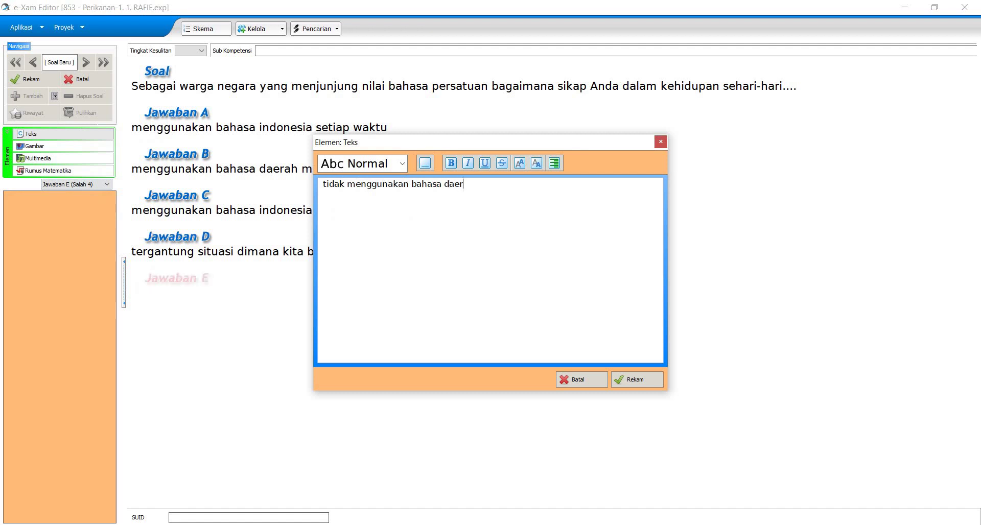
type("ah di")
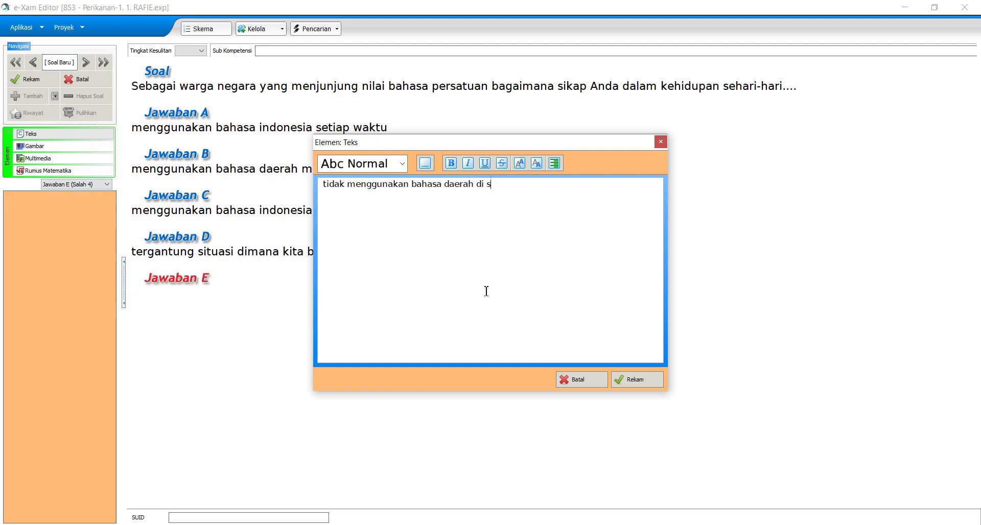
type("saat fo")
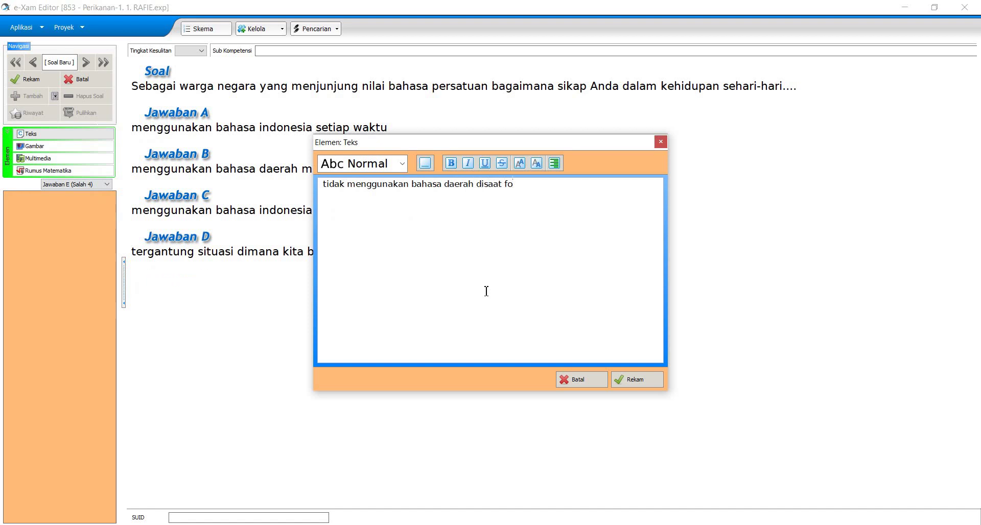
type("rum ")
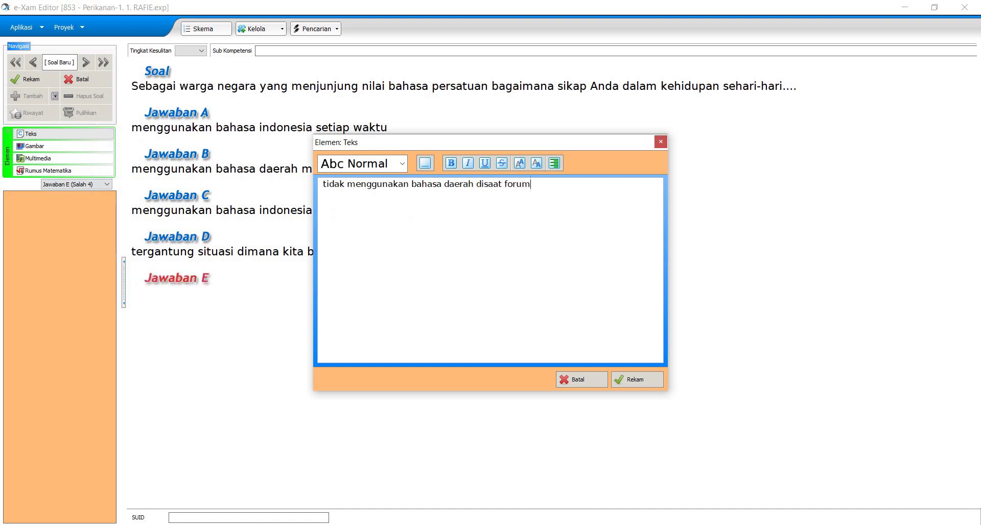
type("komunikasi")
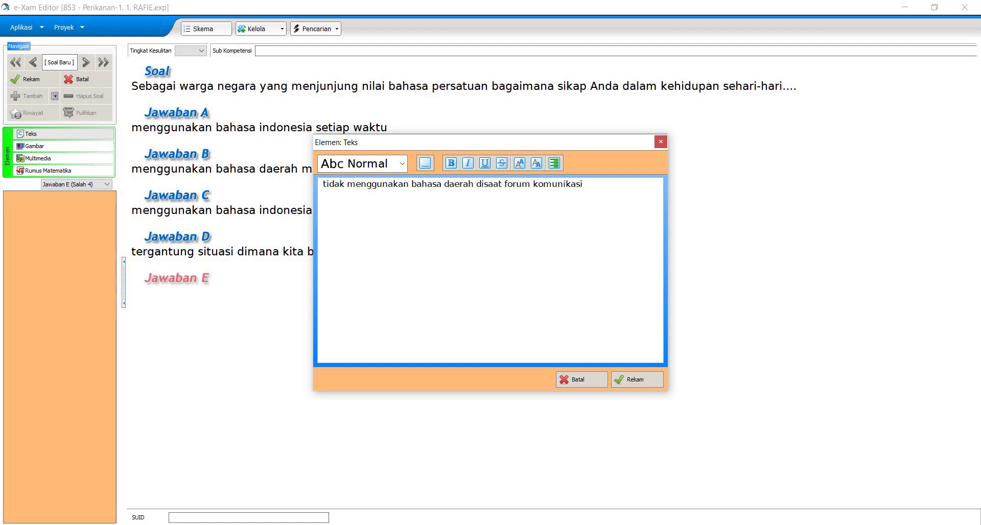
type(" for")
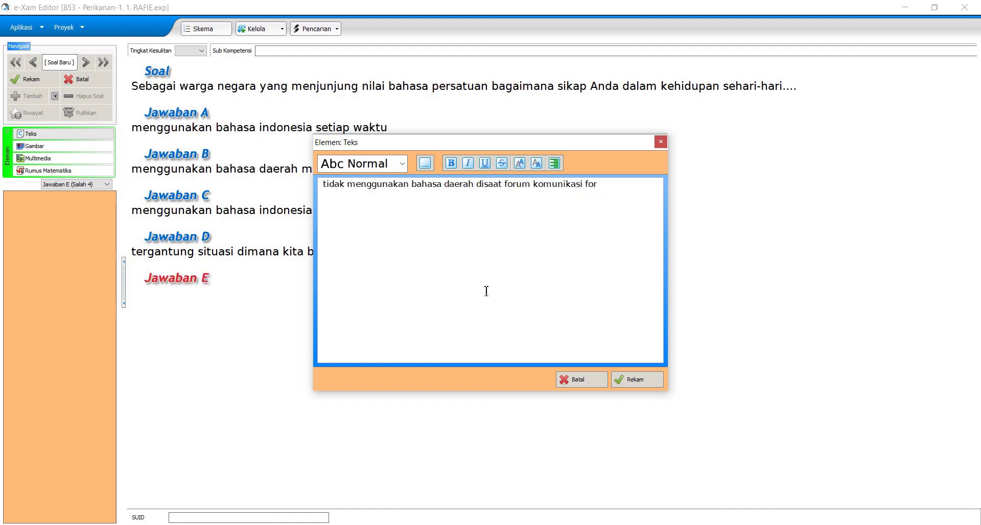
type("mal")
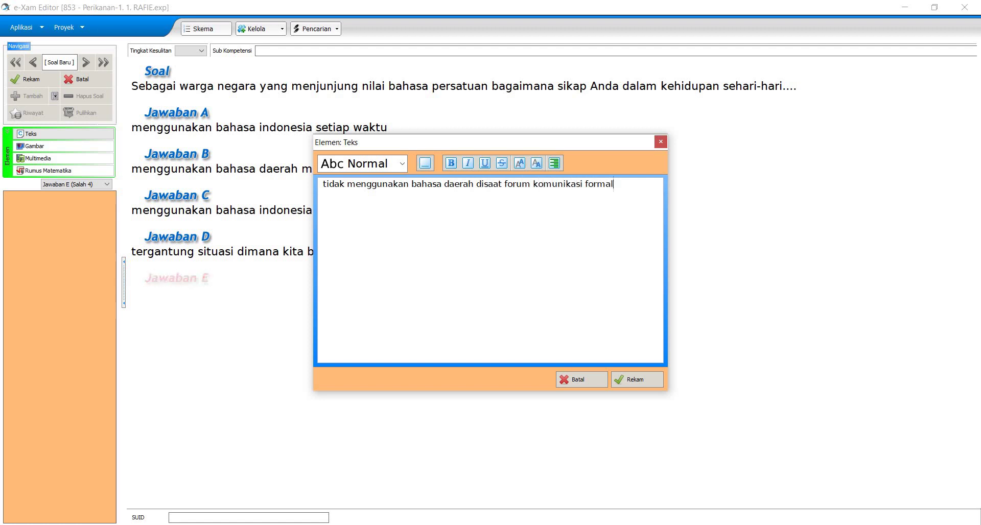
left_click(634, 381)
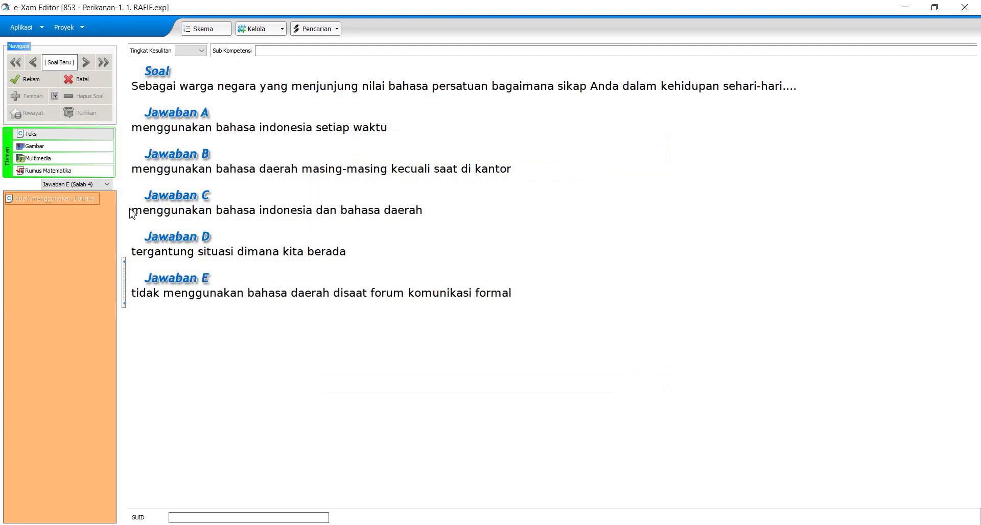
Try to save the new question, dismiss the warning, and set its Tingkat Kesulitan to 3.
left_click(33, 85)
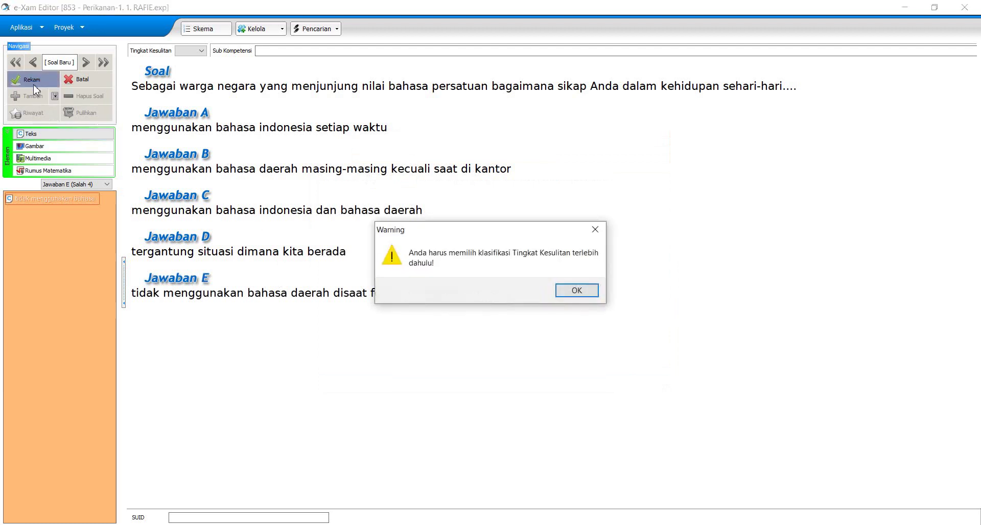
left_click(568, 293)
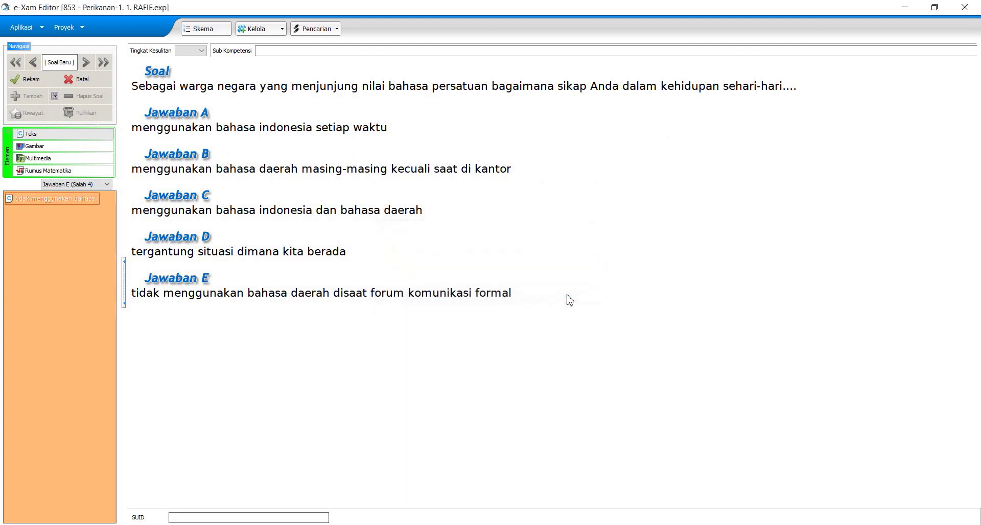
left_click(202, 51)
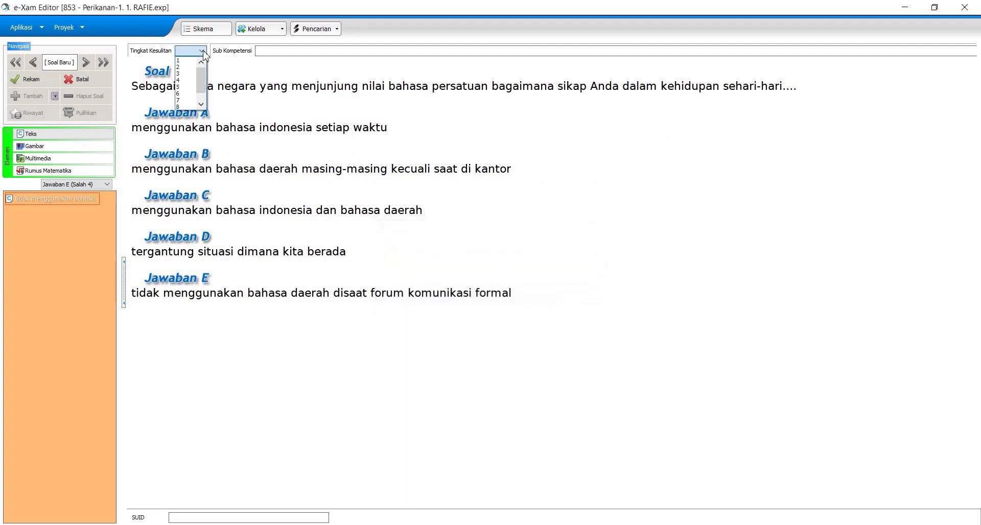
left_click(184, 75)
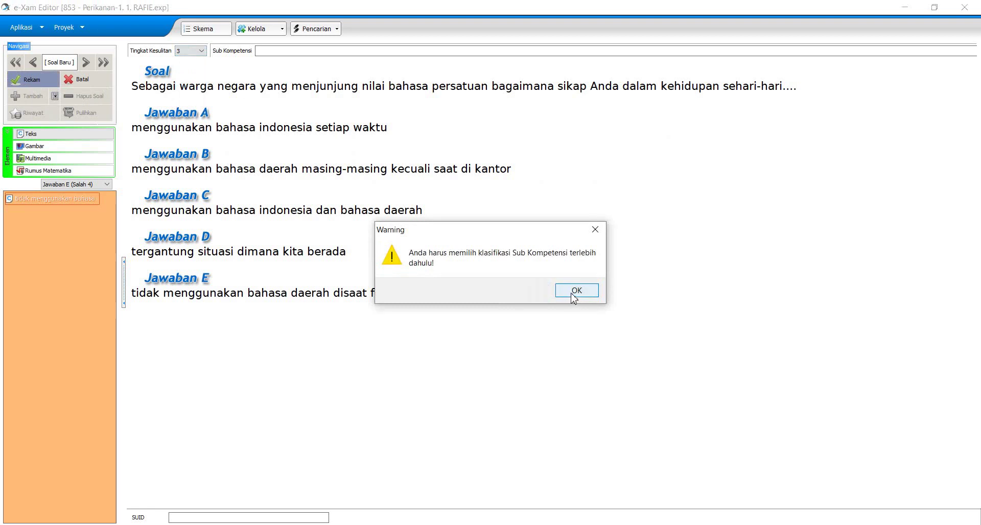
left_click(573, 296)
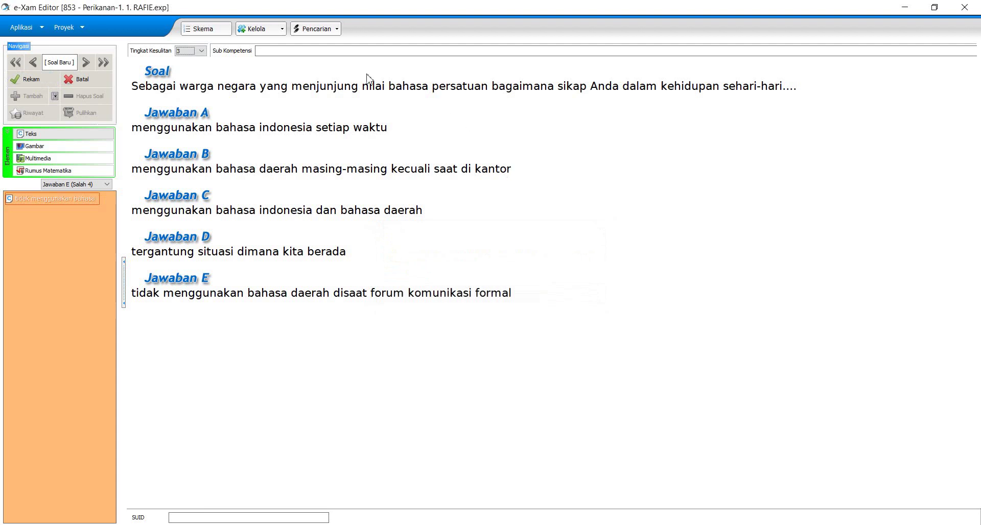
left_click(348, 51)
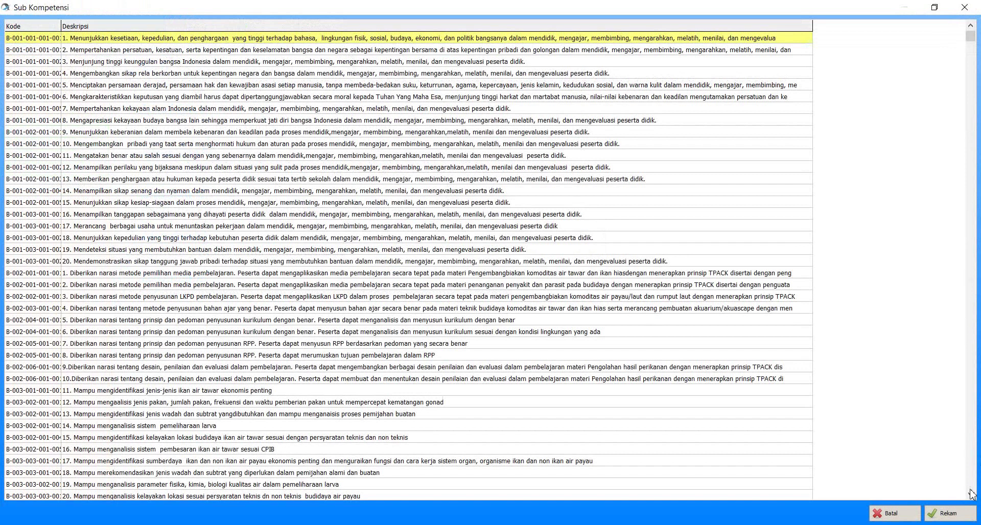
left_click(948, 513)
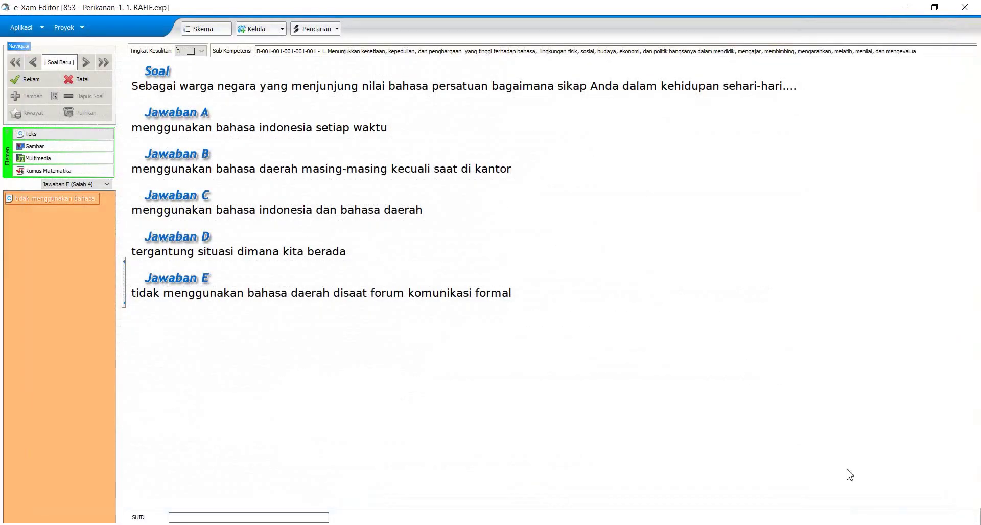
left_click(32, 81)
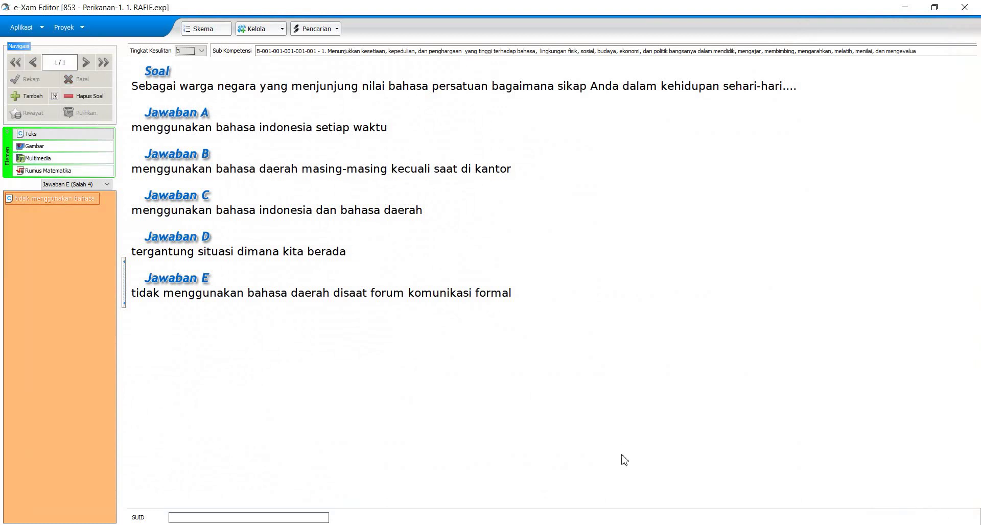
Add another new question to the project and switch to the Word document containing the source question.
left_click(357, 524)
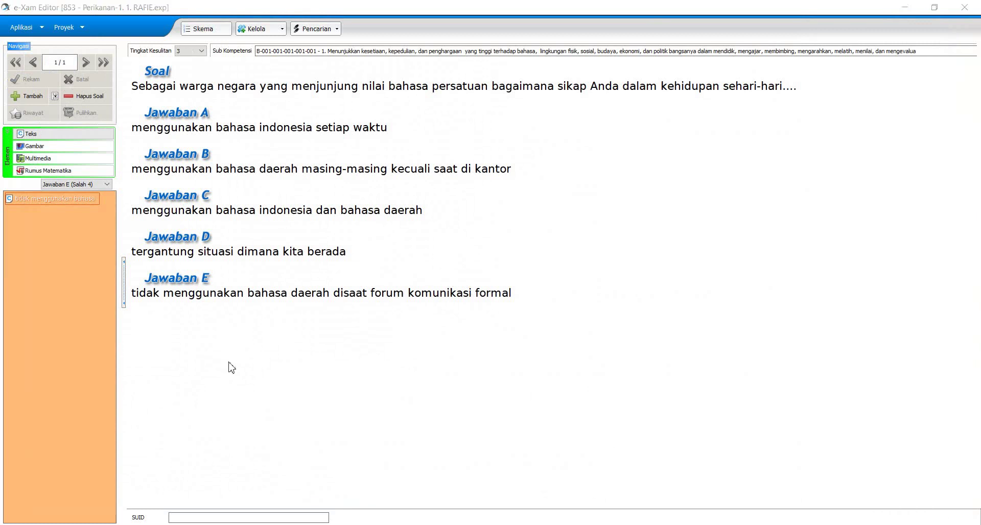
left_click(27, 100)
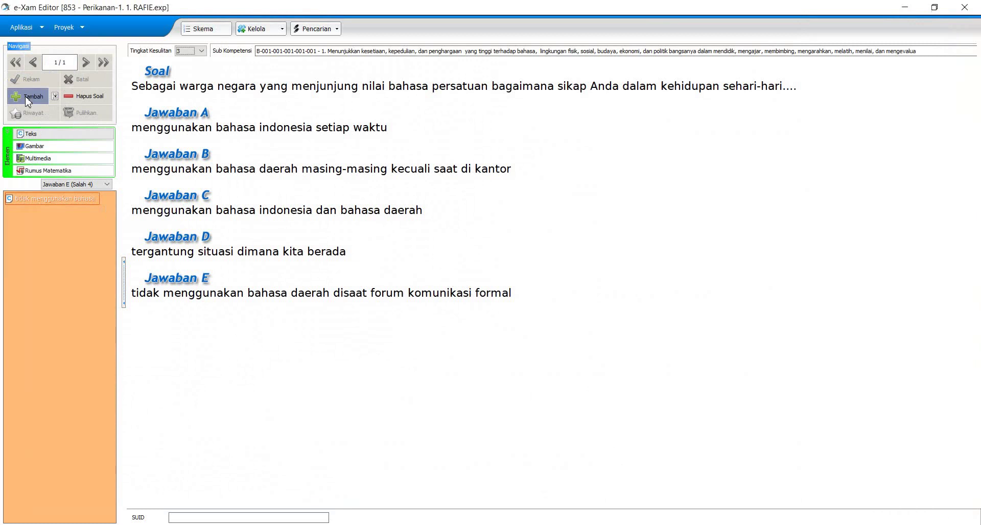
key("alt+Tab")
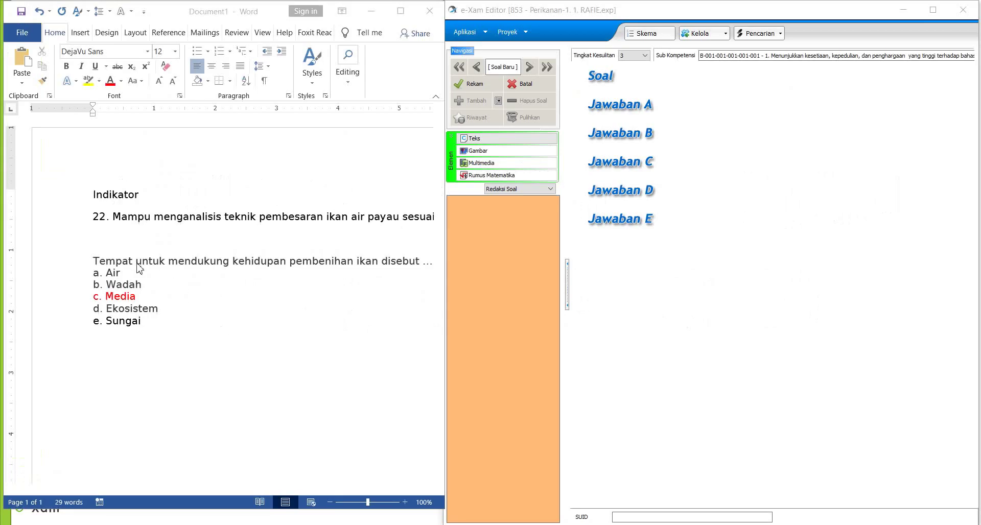
Copy "Tempat untuk mendukung kehidupan pembenihan ikan disebut …" from the Word document and save it as the Soal text element in e-Xam Editor.
left_click(98, 264)
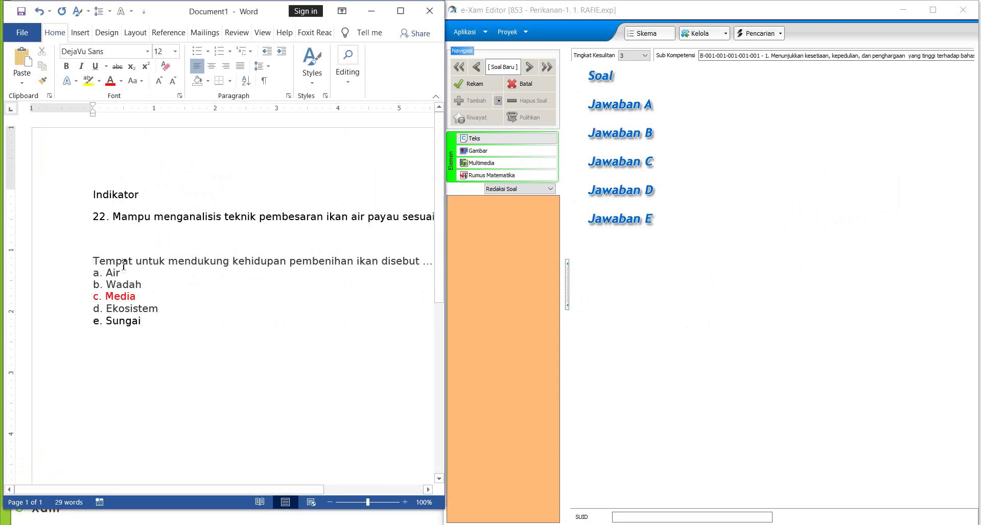
left_click_drag(124, 263, 430, 268)
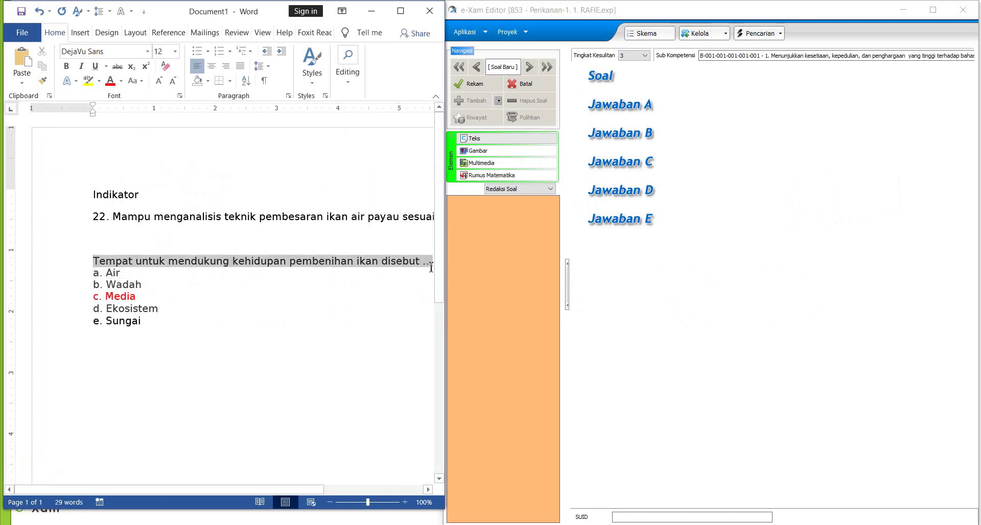
right_click(378, 265)
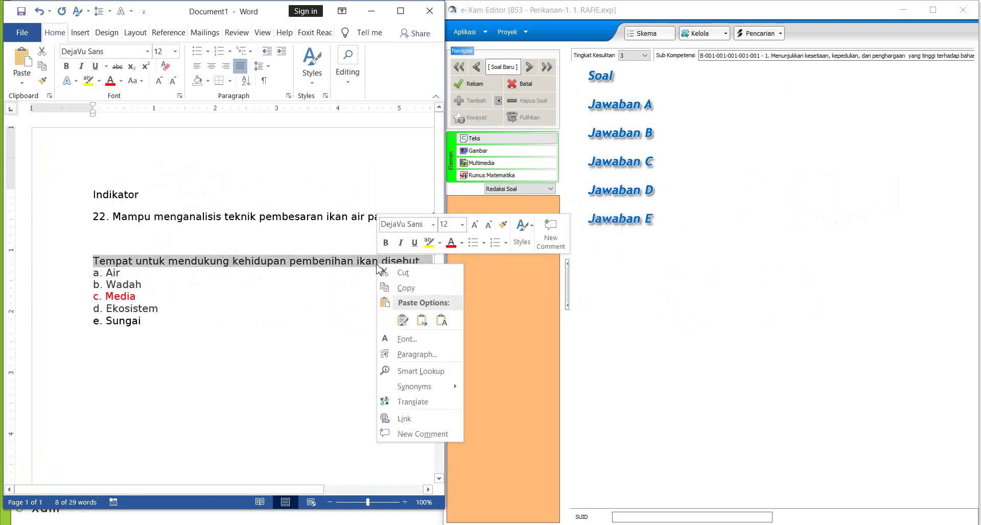
left_click(406, 288)
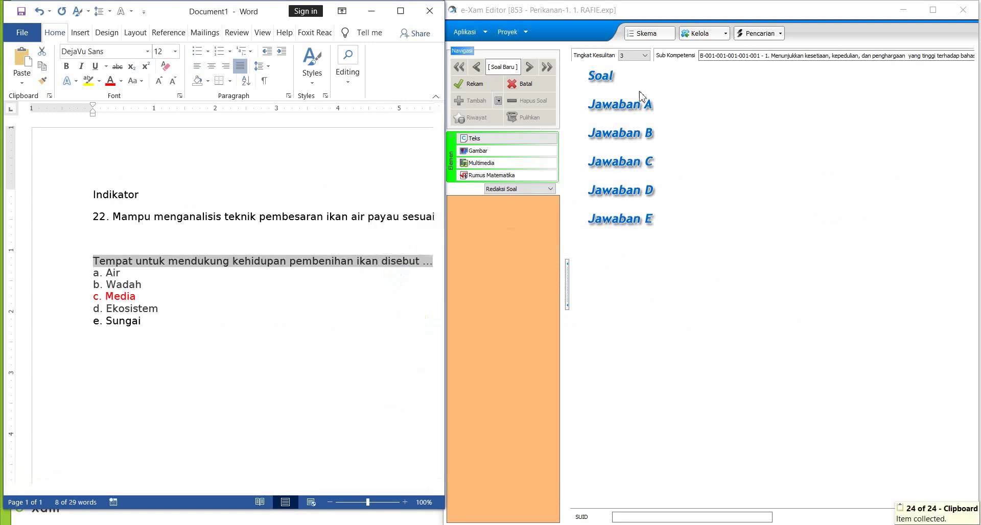
left_click(608, 78)
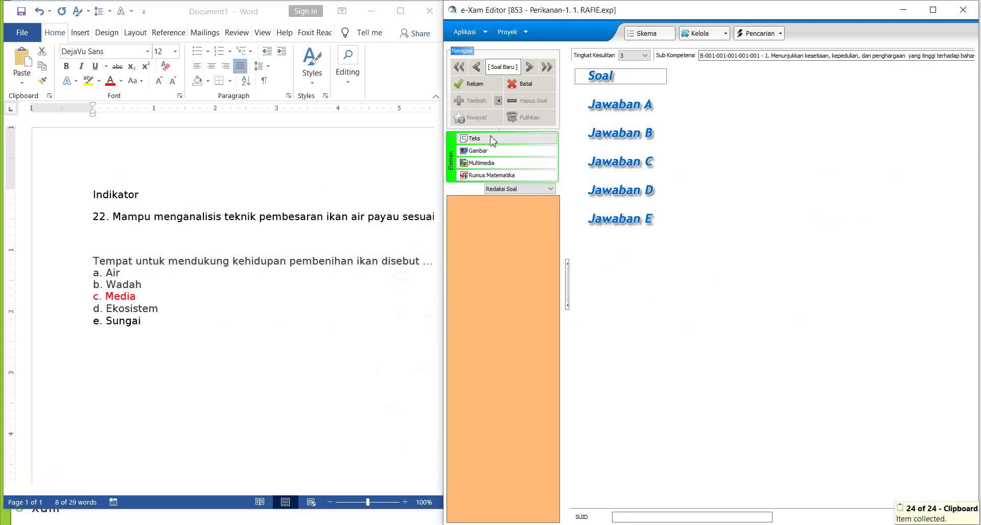
left_click(474, 138)
right_click(598, 213)
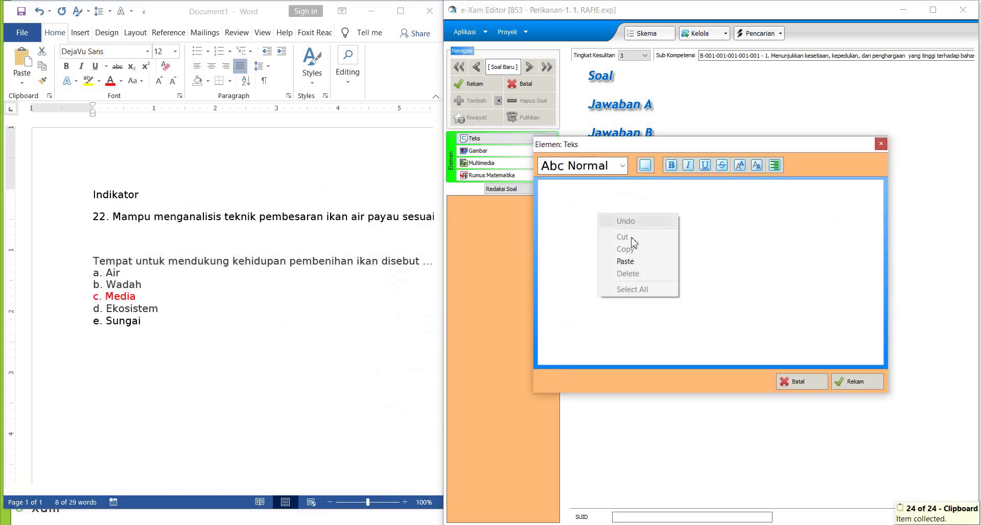
left_click(634, 262)
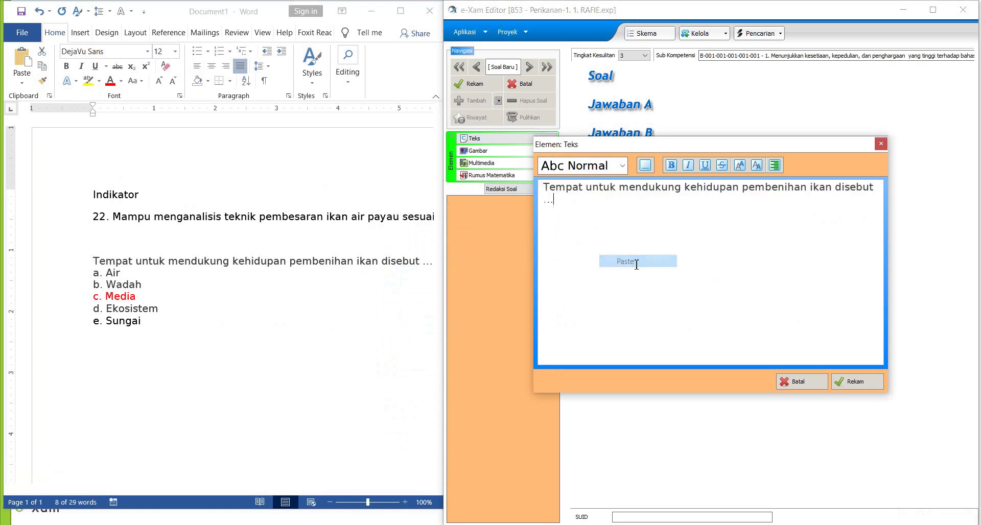
left_click(869, 383)
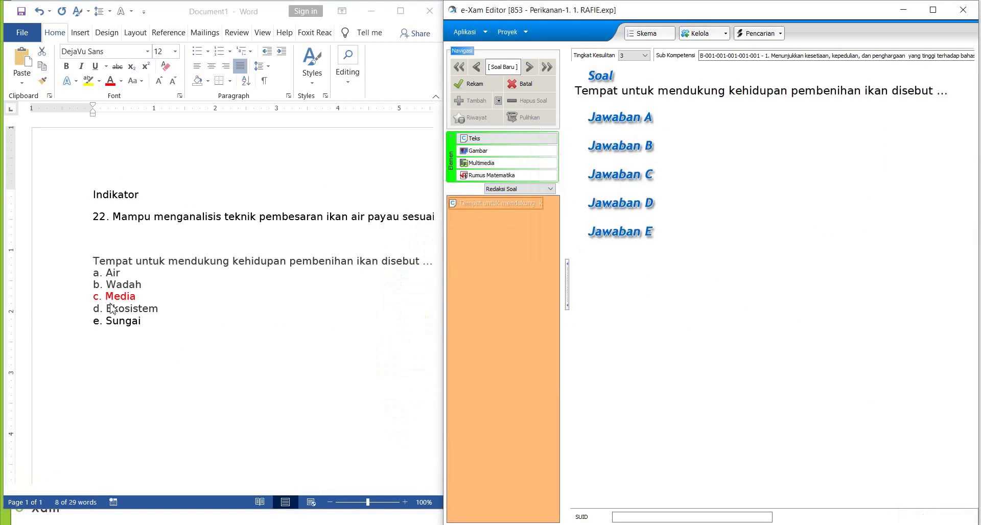
Copy the red correct answer "Media" from the Word document and save it as the Jawaban A (Benar) text element.
left_click(143, 302)
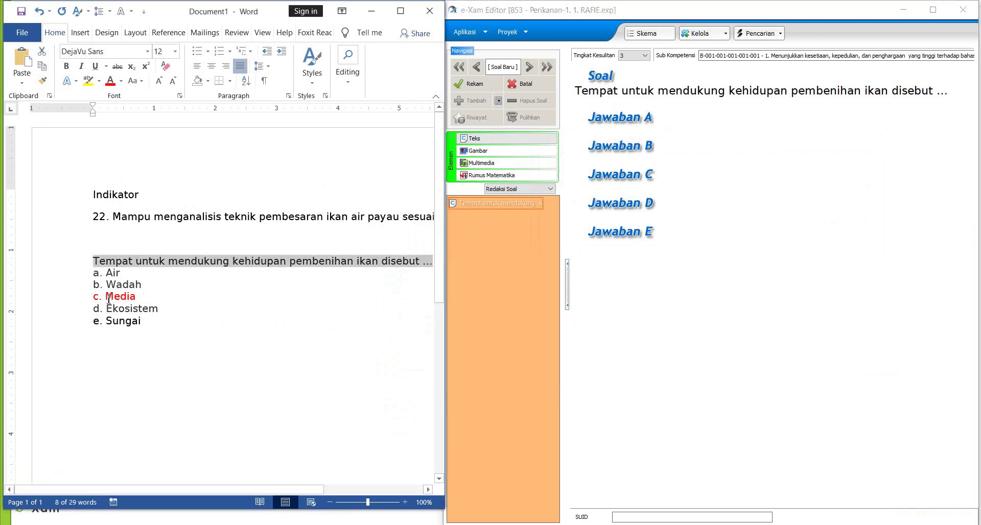
left_click_drag(106, 298, 132, 303)
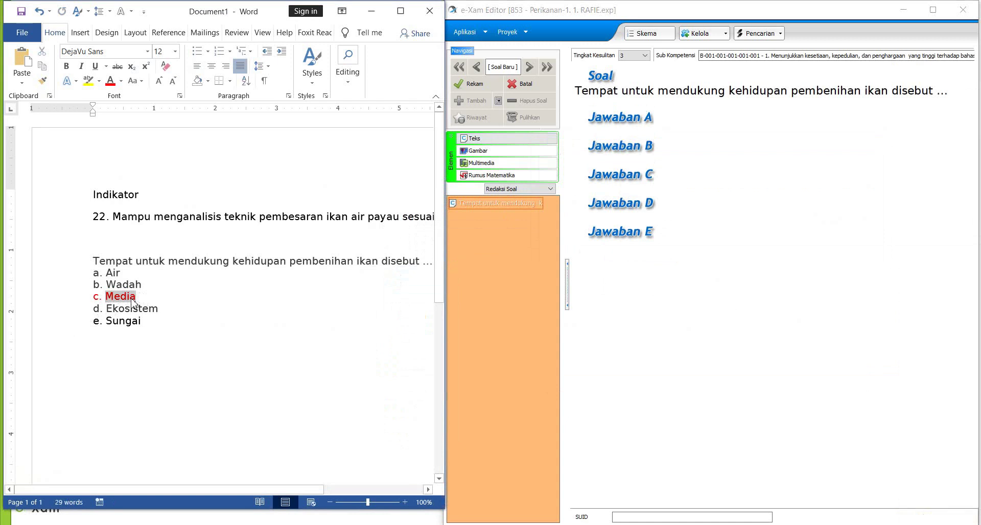
right_click(124, 299)
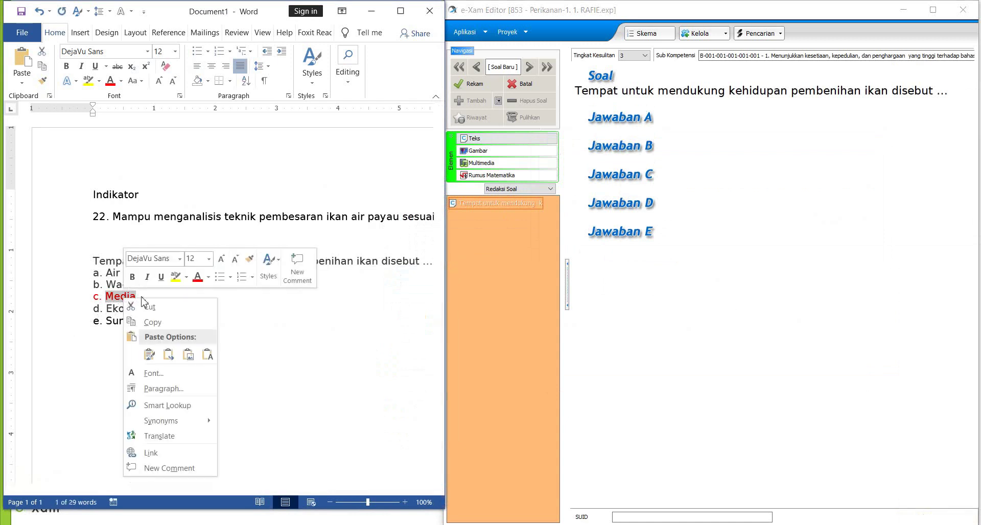
left_click(152, 323)
left_click(619, 119)
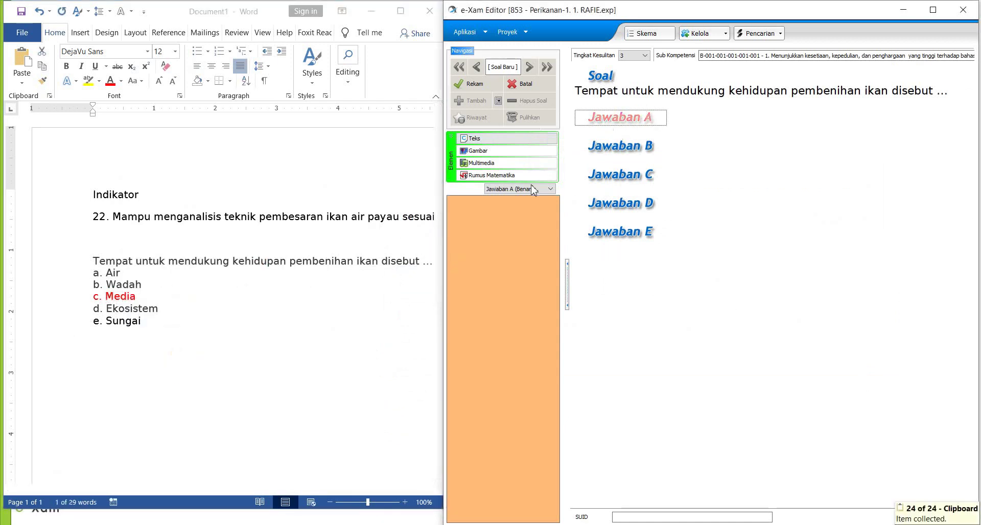
left_click(507, 139)
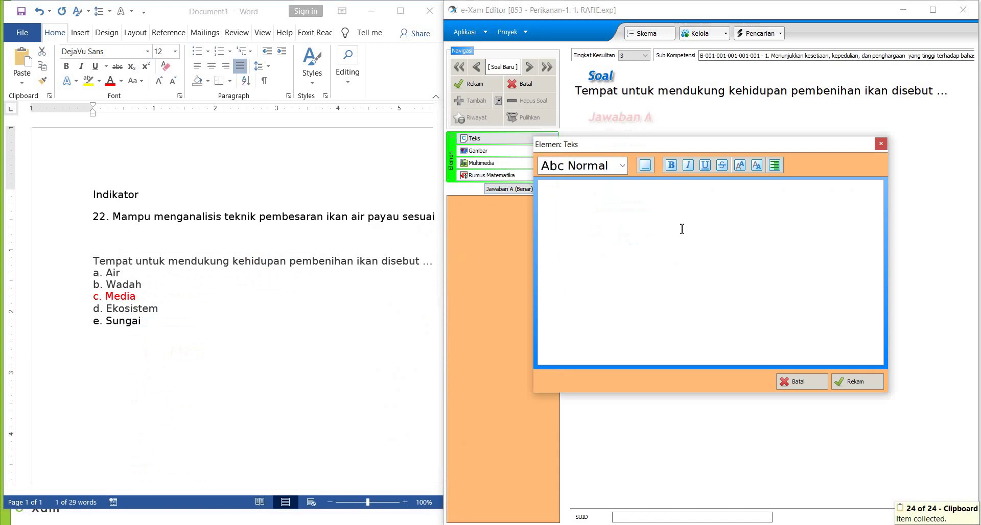
key("ctrl+v")
left_click(849, 384)
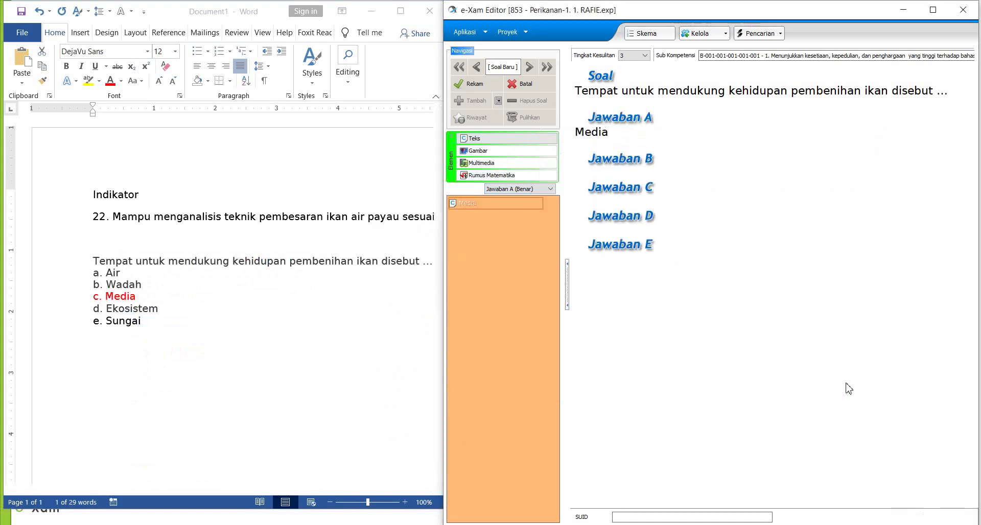
Copy option a, "Air", from the Word document and save it as the Jawaban B (Salah 1) text element.
left_click(109, 277)
double_click(113, 274)
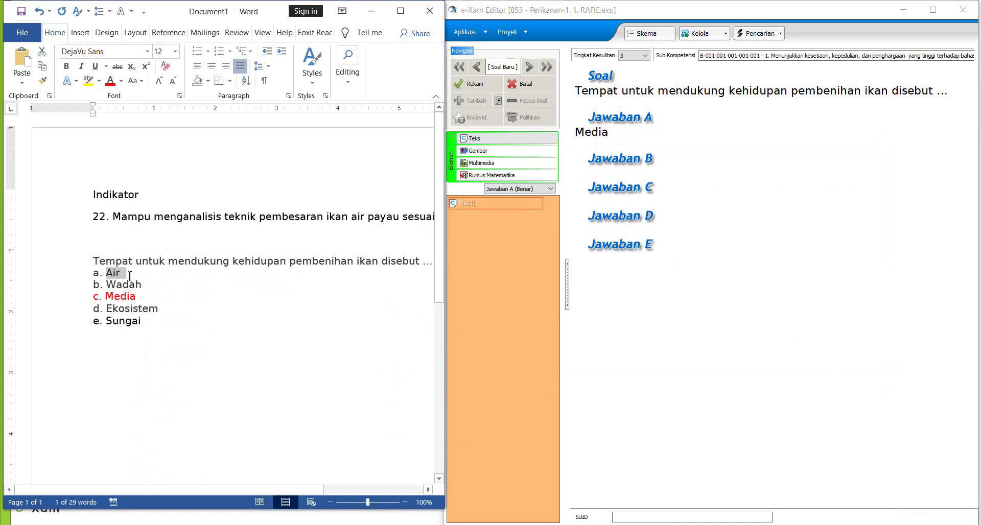
key("ctrl+c")
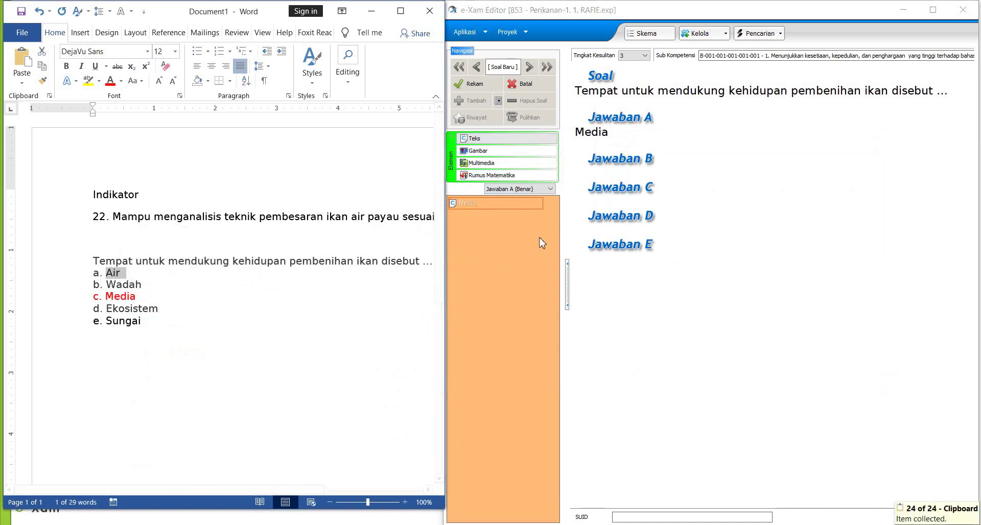
left_click(610, 160)
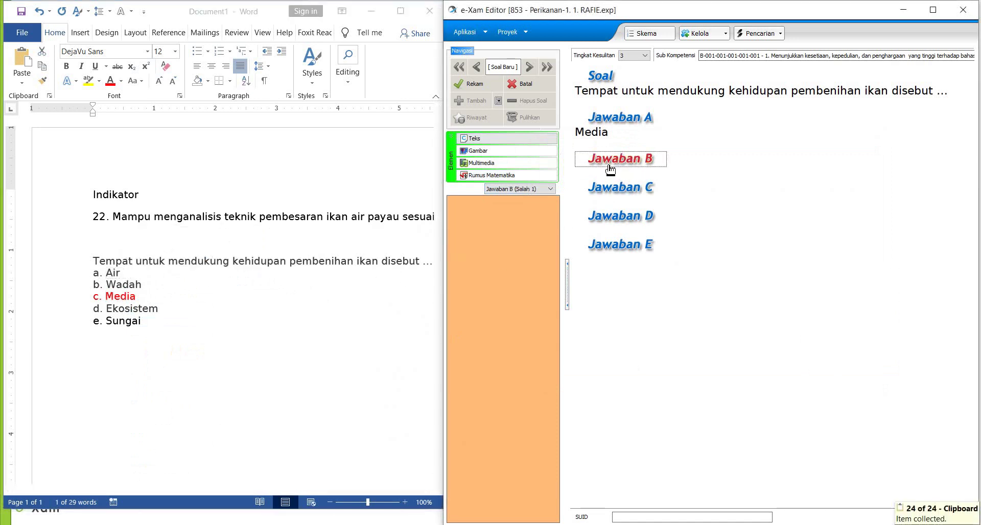
double_click(506, 138)
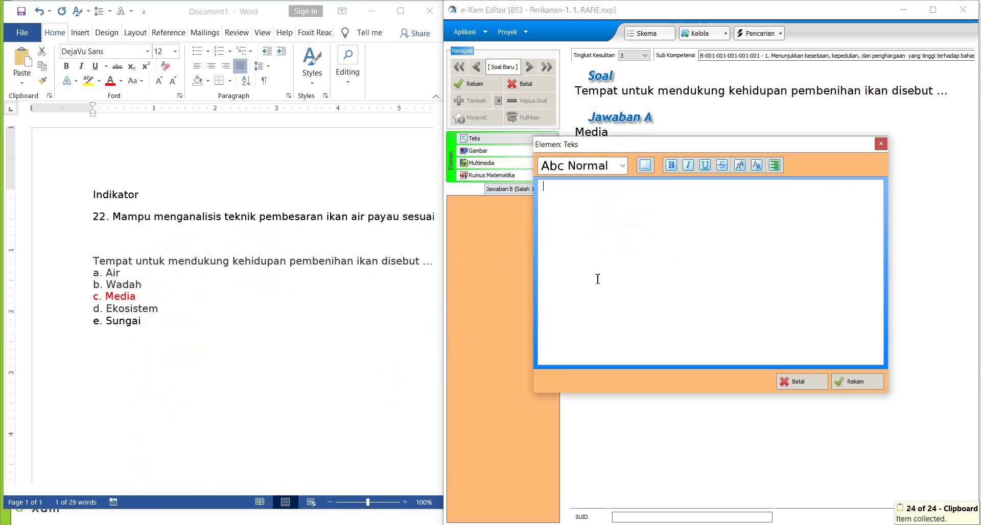
key("ctrl+v")
left_click(858, 381)
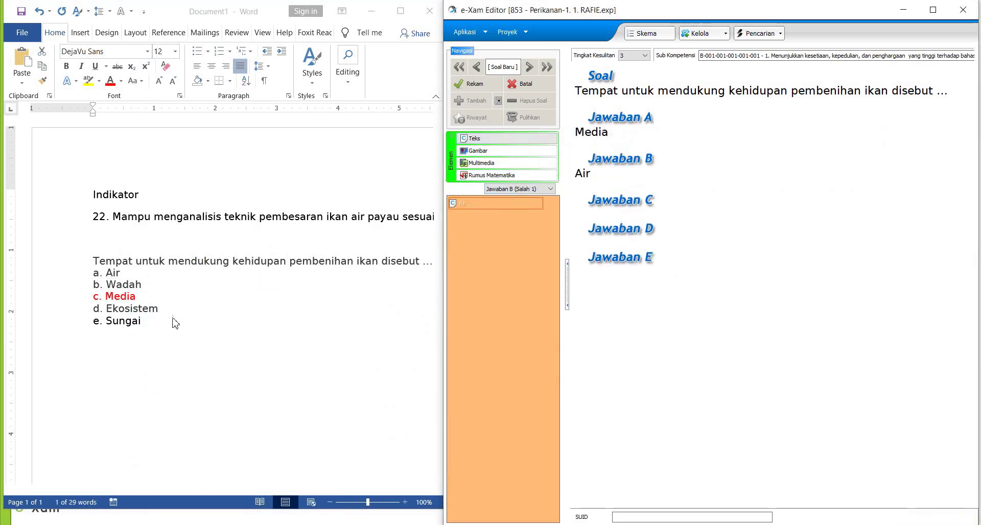
Copy option b, "Wadah", from the Word document and save it as the Jawaban C (Salah 2) text element.
left_click(109, 286)
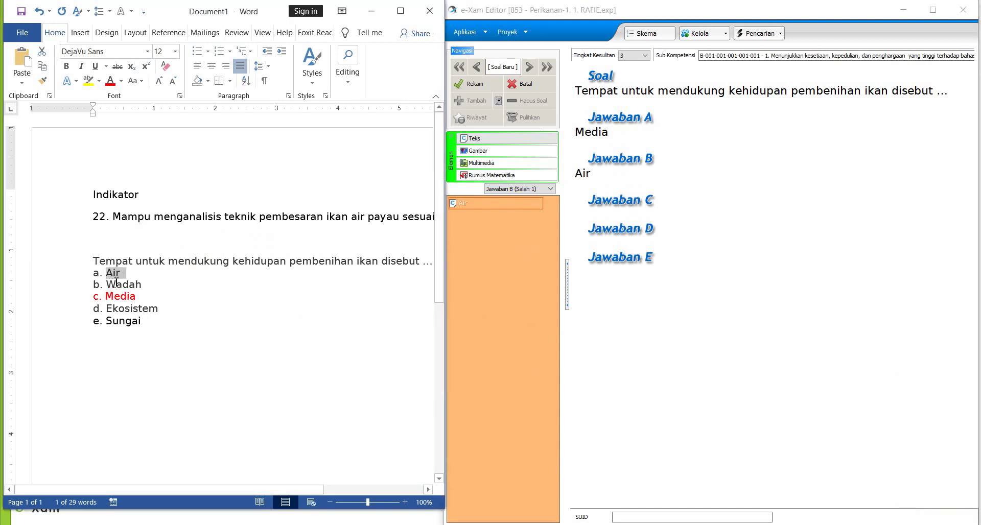
left_click_drag(116, 283, 147, 285)
key("ctrl+c")
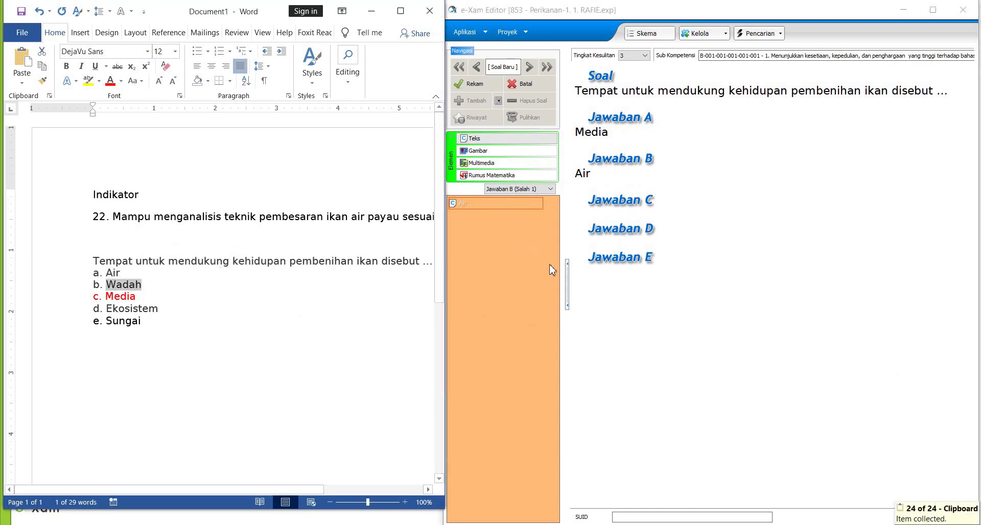
left_click(623, 203)
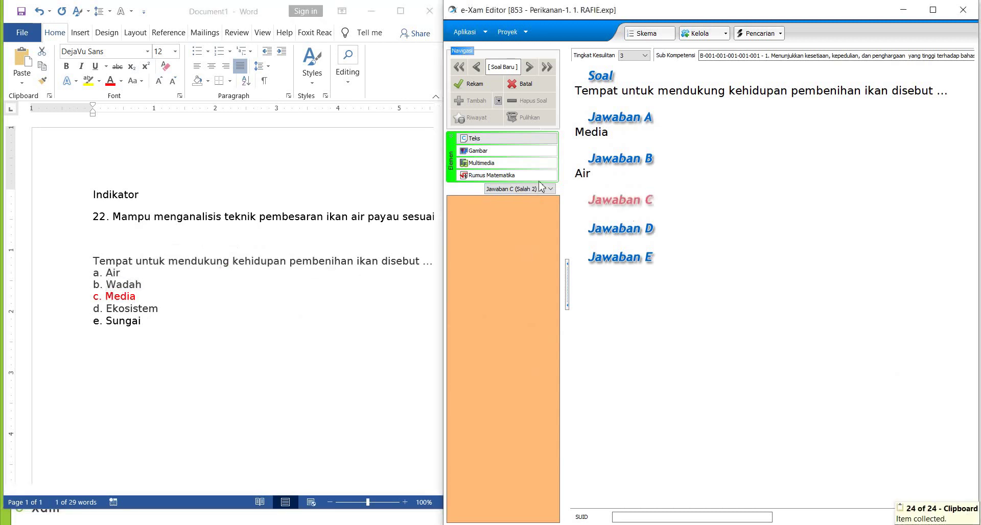
left_click(497, 140)
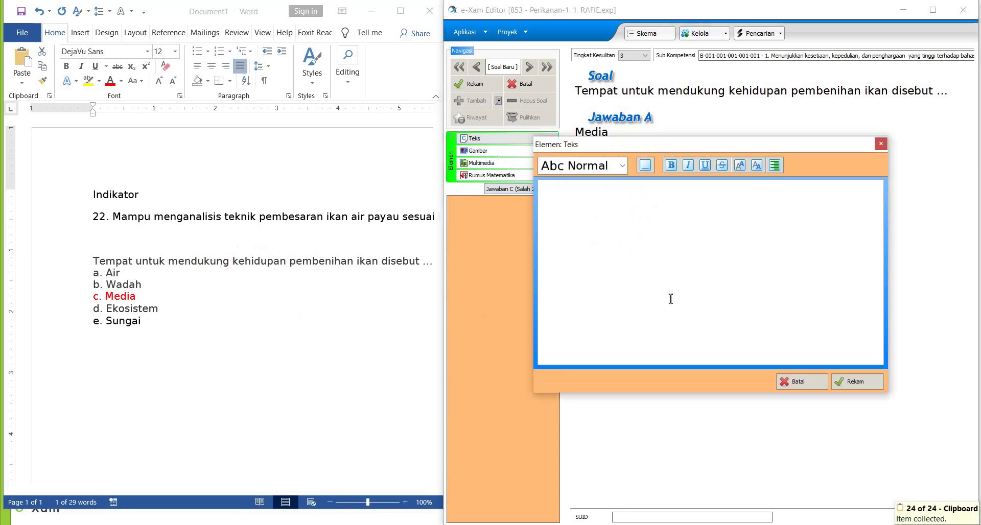
key("ctrl+v")
left_click(844, 384)
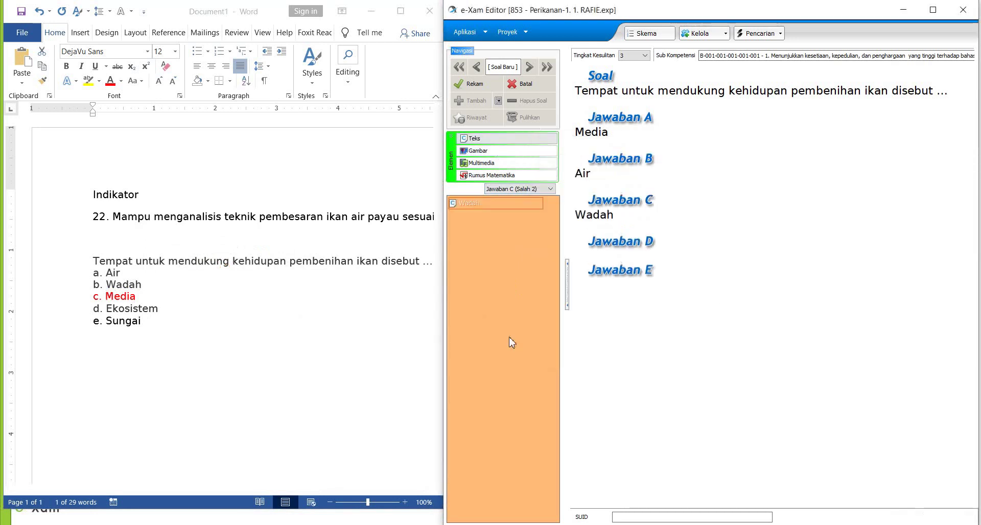
Copy option d, "Ekosistem", from the Word document and save it as the Jawaban D (Salah 3) text element.
left_click(119, 312)
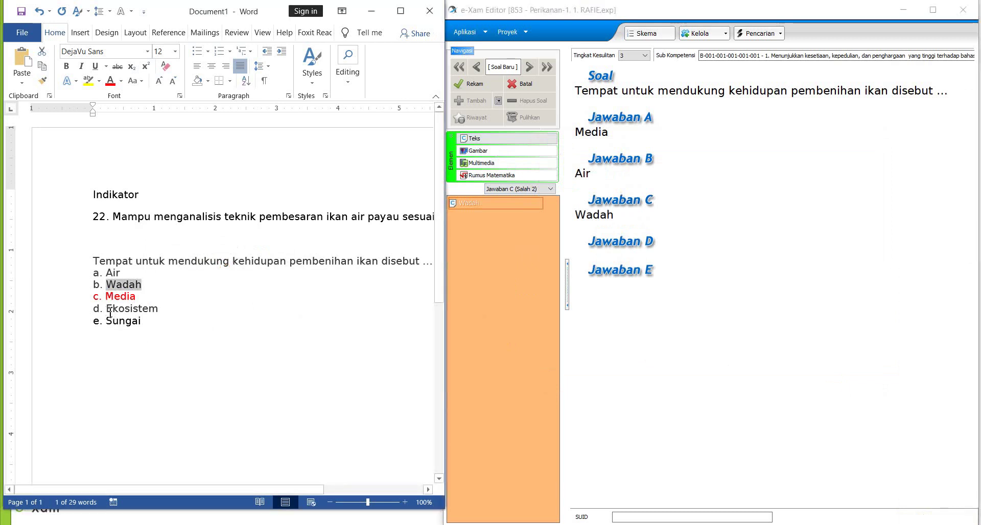
left_click_drag(107, 308, 159, 309)
right_click(149, 311)
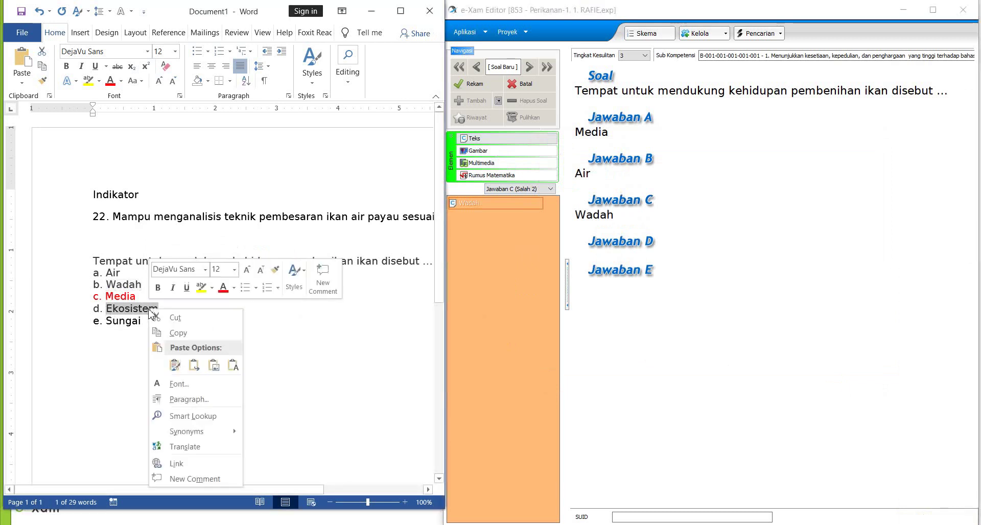
left_click(171, 333)
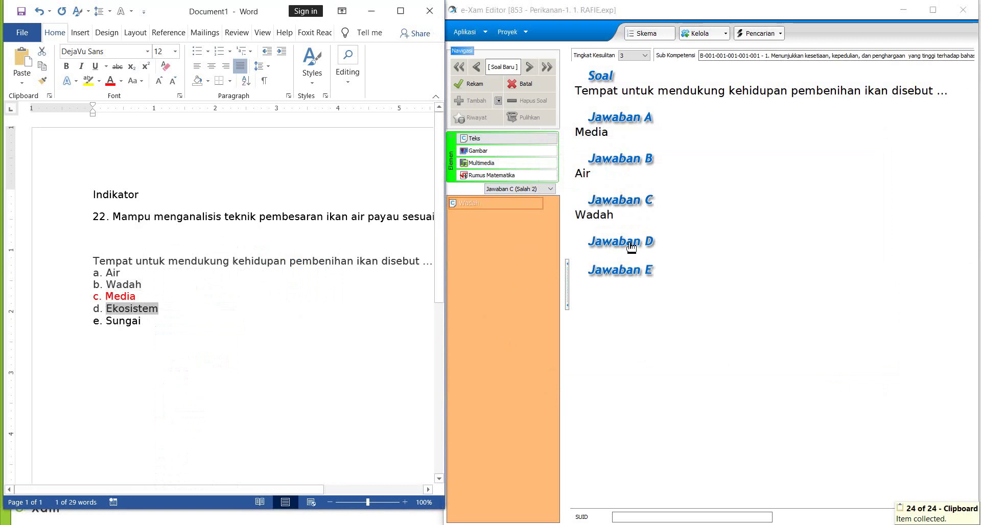
left_click(631, 247)
left_click(507, 139)
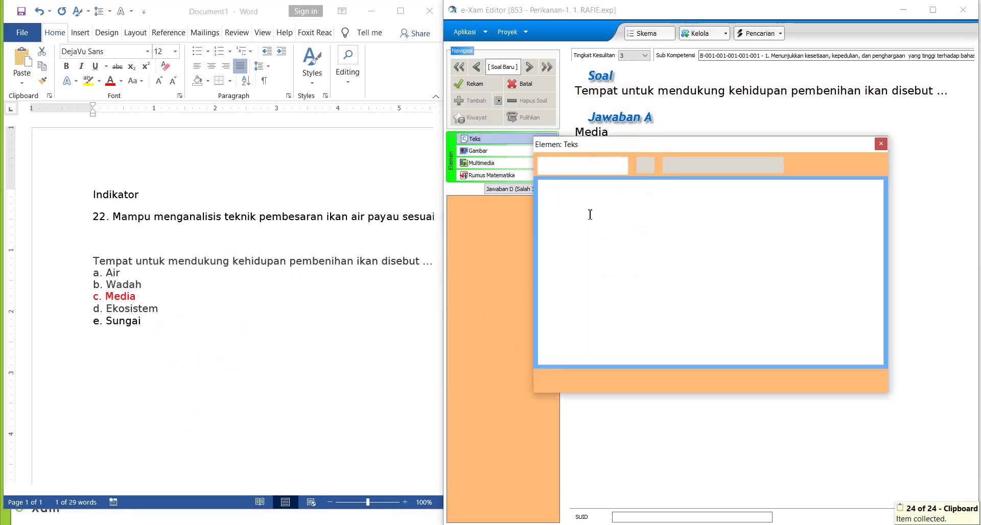
key("ctrl+v")
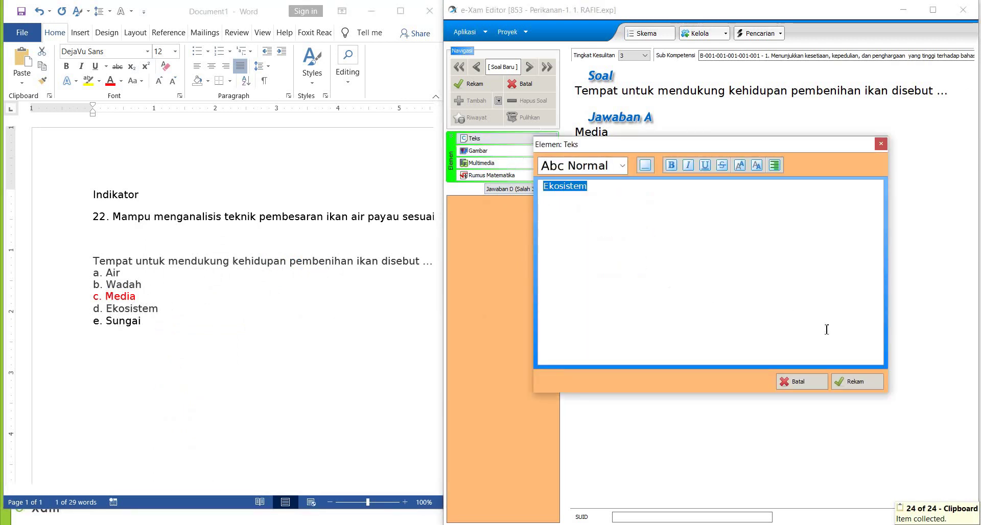
left_click(848, 381)
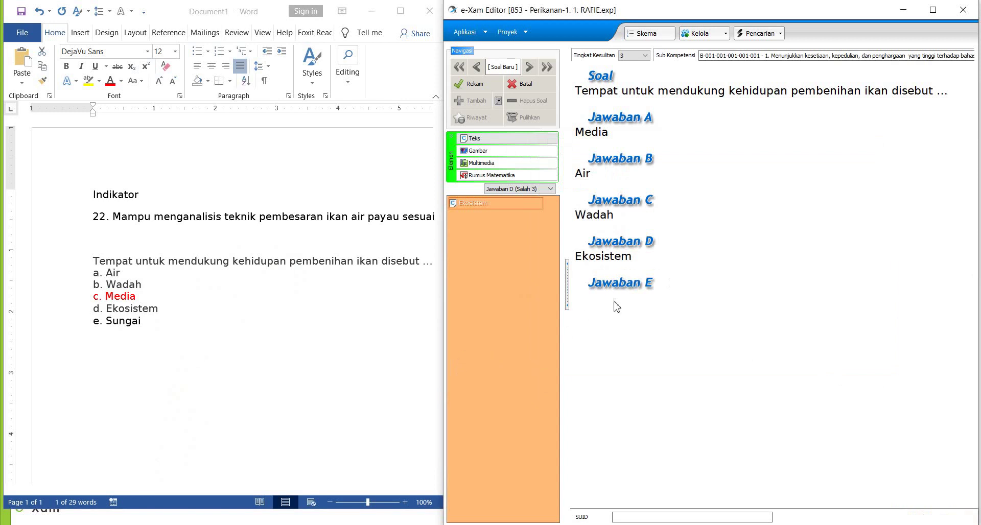
Copy option e, "Sungai", from the Word document and save it as the Jawaban E (Salah 4) text element.
left_click(616, 285)
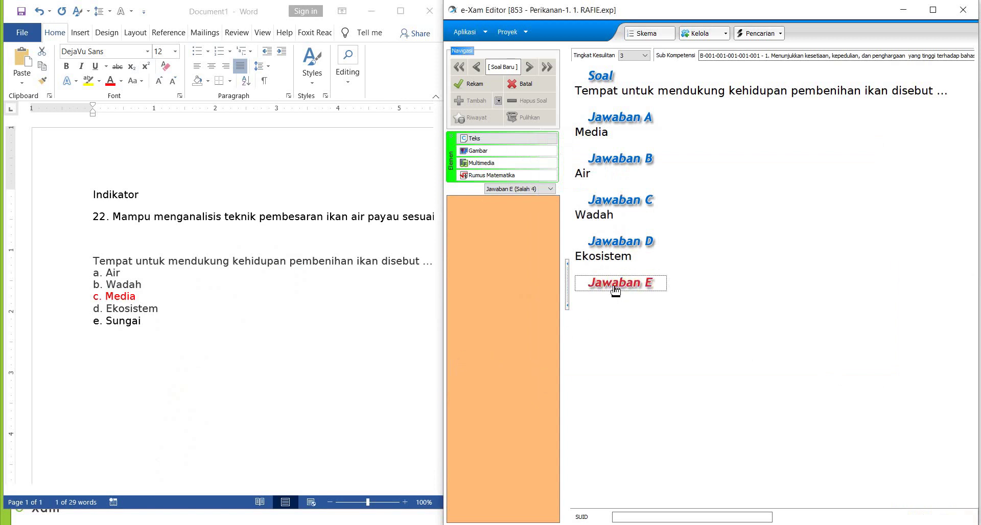
left_click(107, 327)
left_click_drag(107, 326, 147, 332)
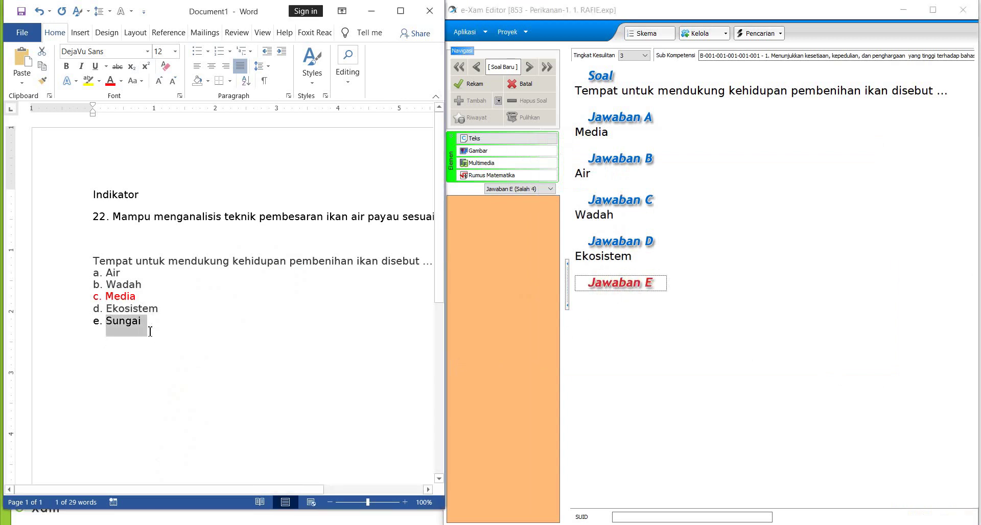
key("ctrl+c")
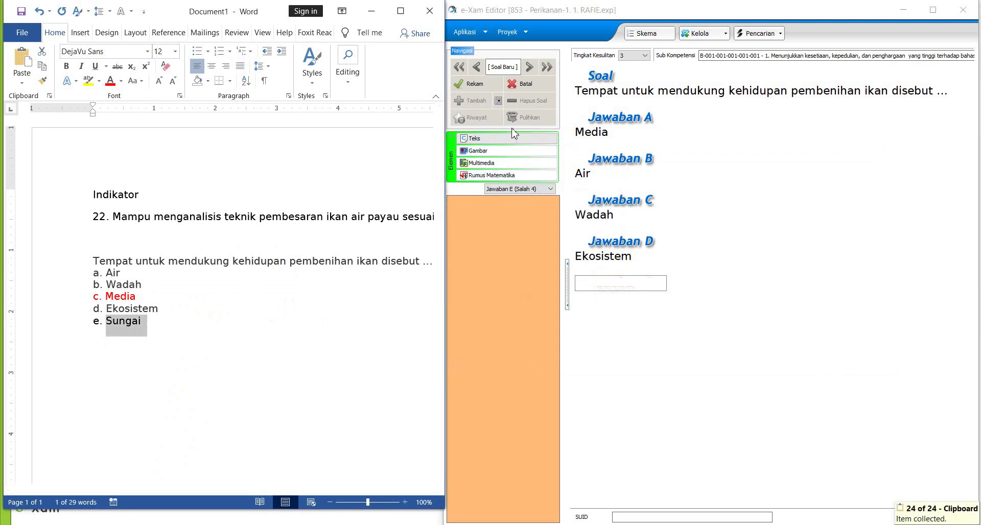
left_click(498, 138)
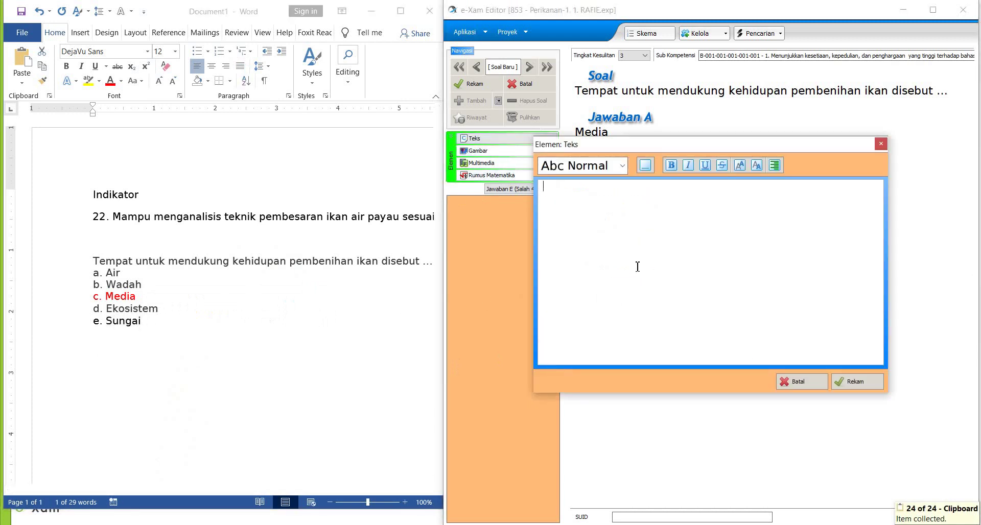
key("ctrl+v")
left_click(860, 381)
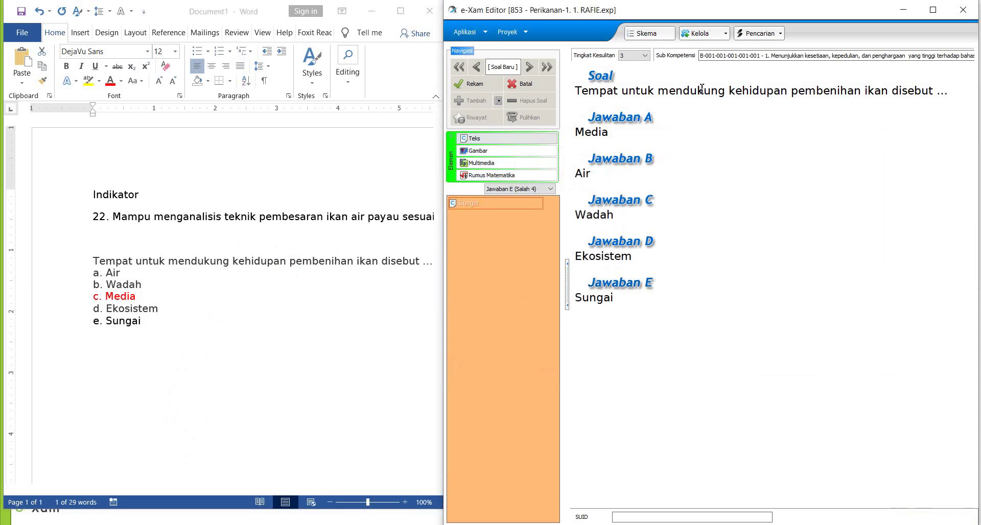
left_click(646, 56)
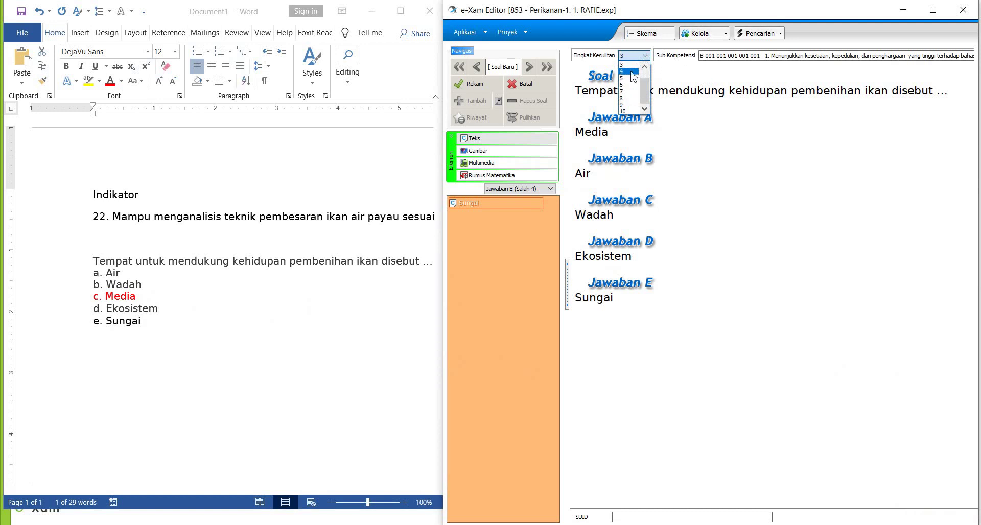
left_click(633, 73)
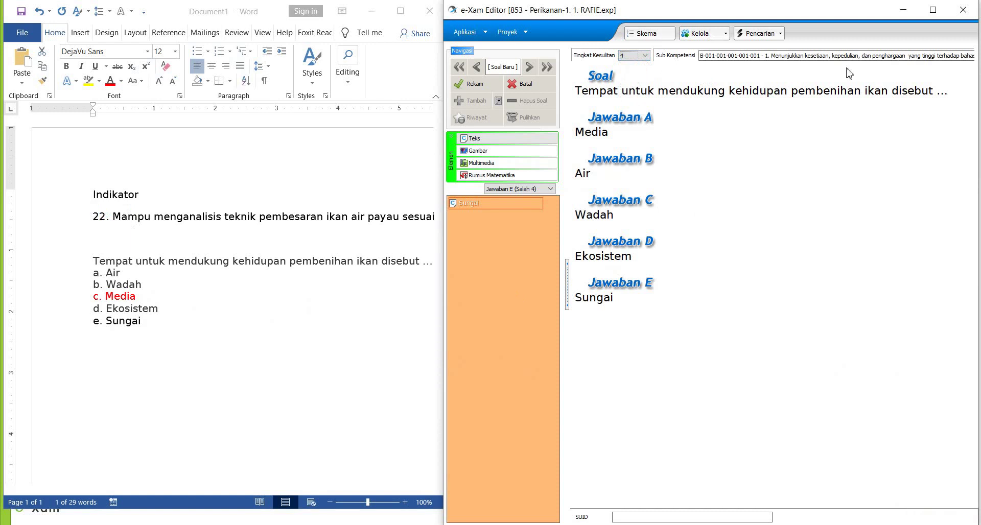
left_click(803, 57)
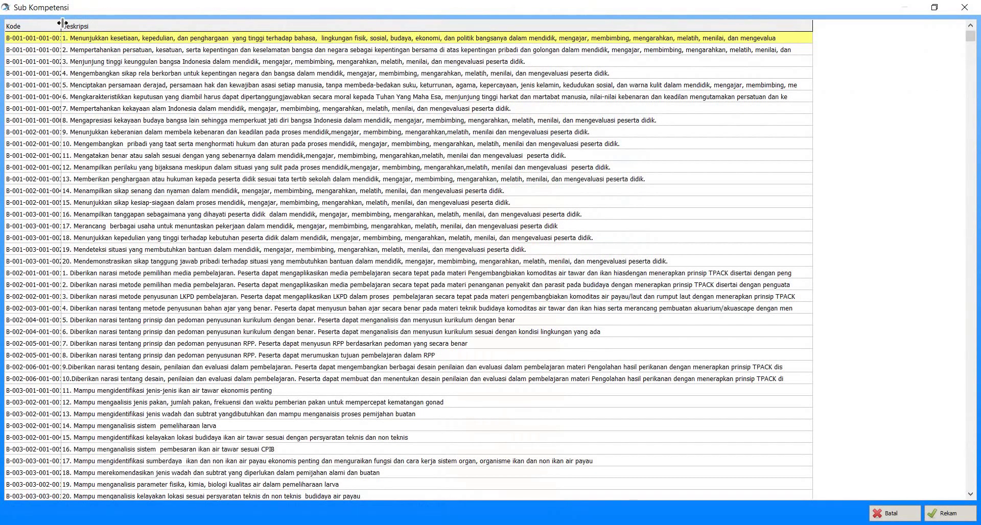
left_click_drag(63, 22, 83, 22)
key("Down")
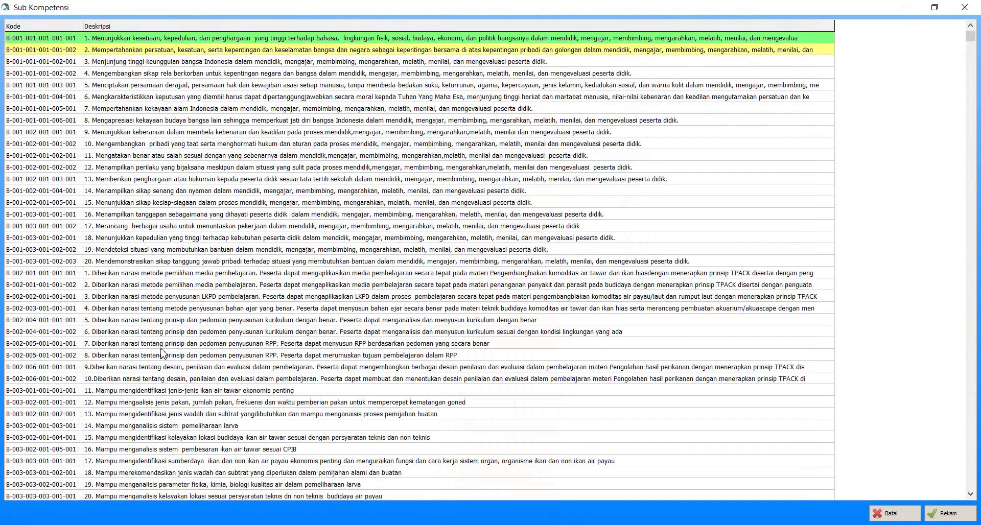
key("Down")
key("Down")
key("Down")
key("Down")
key("Down")
key("Down")
key("Down")
key("Down")
key("Down")
key("Down")
key("Down")
key("Down")
key("Down")
key("Down")
key("Down")
key("Down")
key("Down")
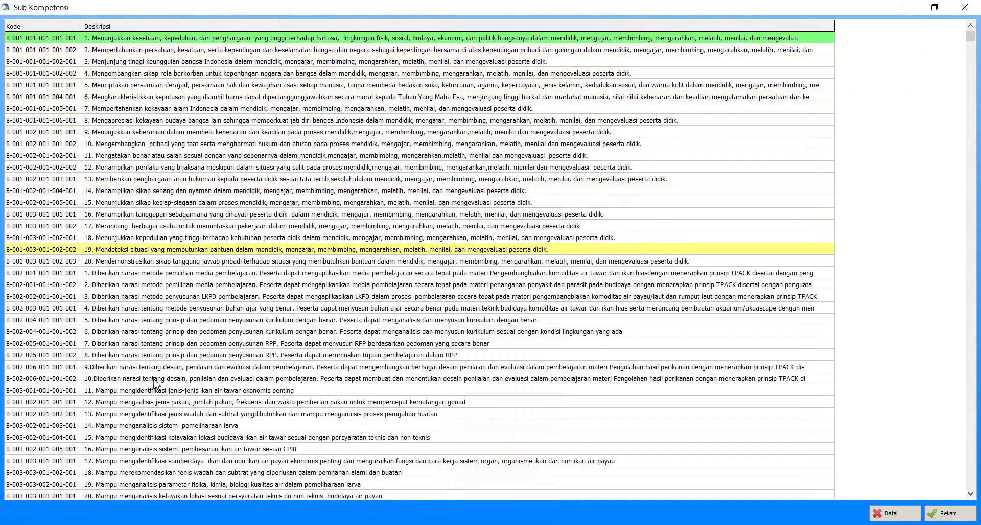
key("Down")
key("Down")
key("Down")
key("Down")
key("Down")
key("Down")
key("Down")
key("Down")
key("Down")
key("Down")
key("Down")
key("Down")
key("Down")
key("Down")
key("Down")
key("Down")
key("Down")
key("Down")
key("Down")
key("Down")
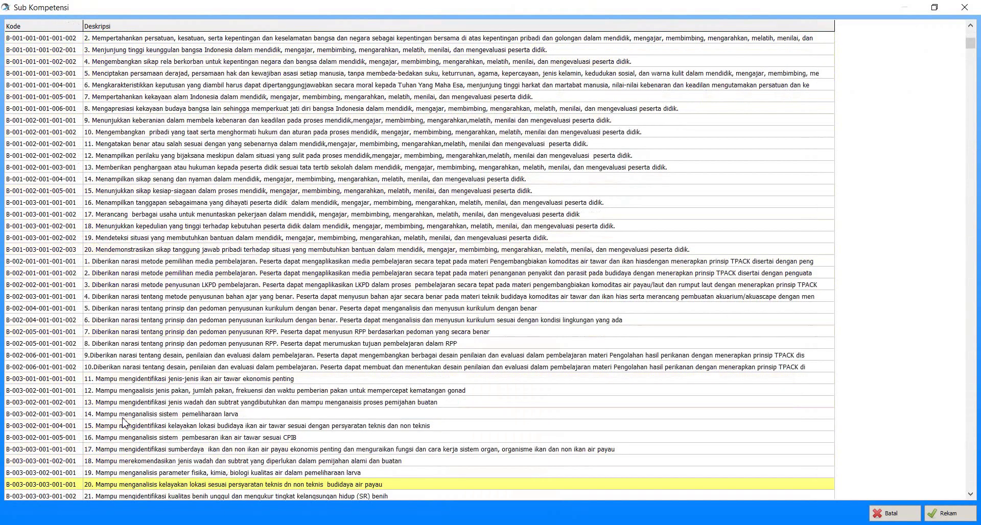
key("Down")
key("Down")
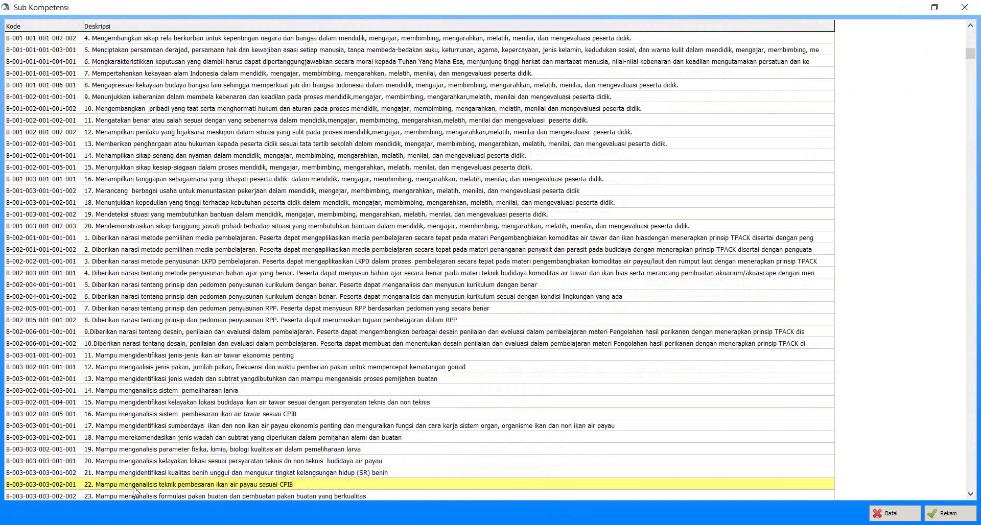
left_click(949, 513)
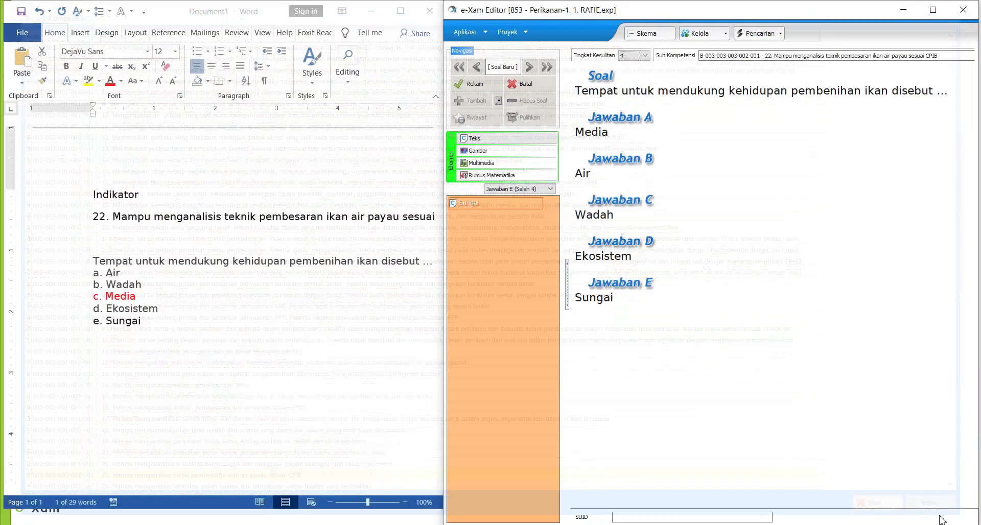
Save the completed question and add a new blank question to the project.
left_click(473, 86)
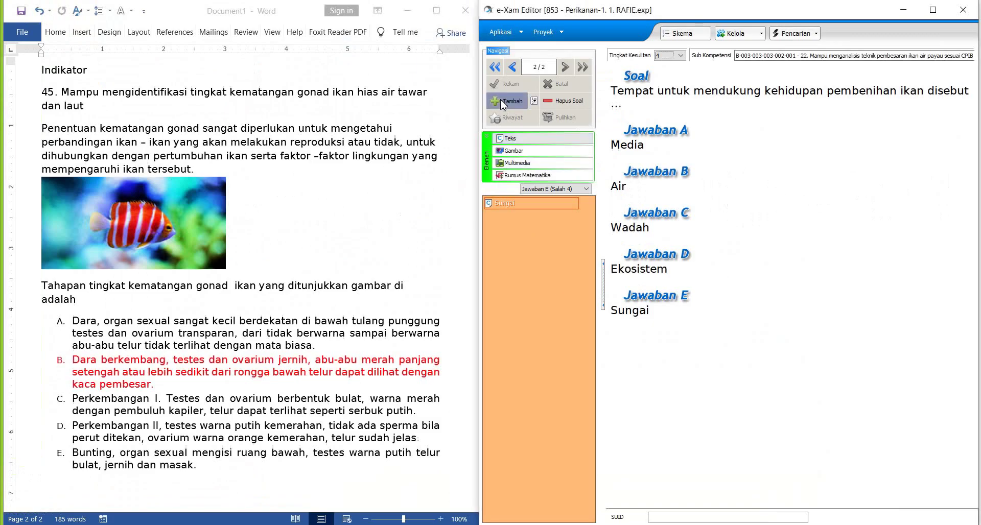
left_click(501, 102)
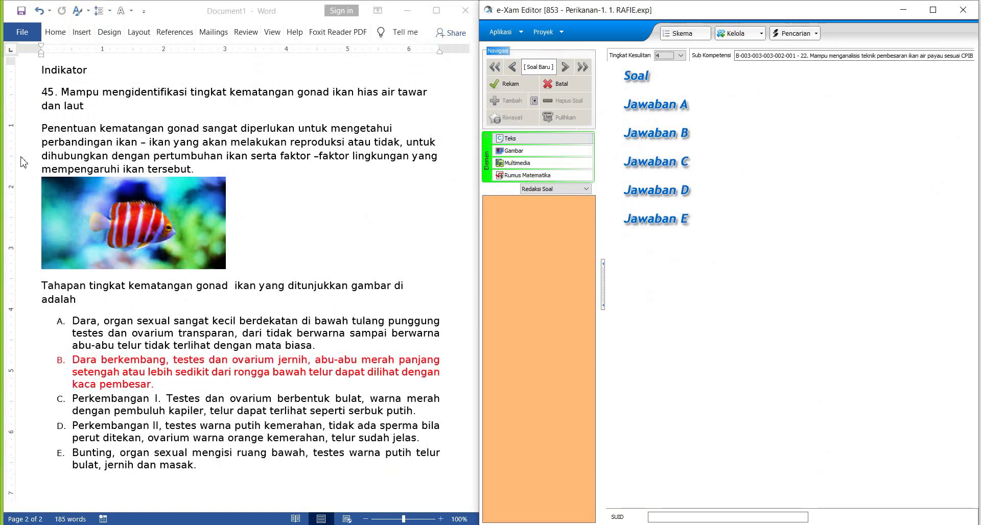
Copy the paragraph beginning "Penentuan kematangan gonad sangat diperlukan" from the Word document and save it as the new question's Soal text element.
left_click(45, 132)
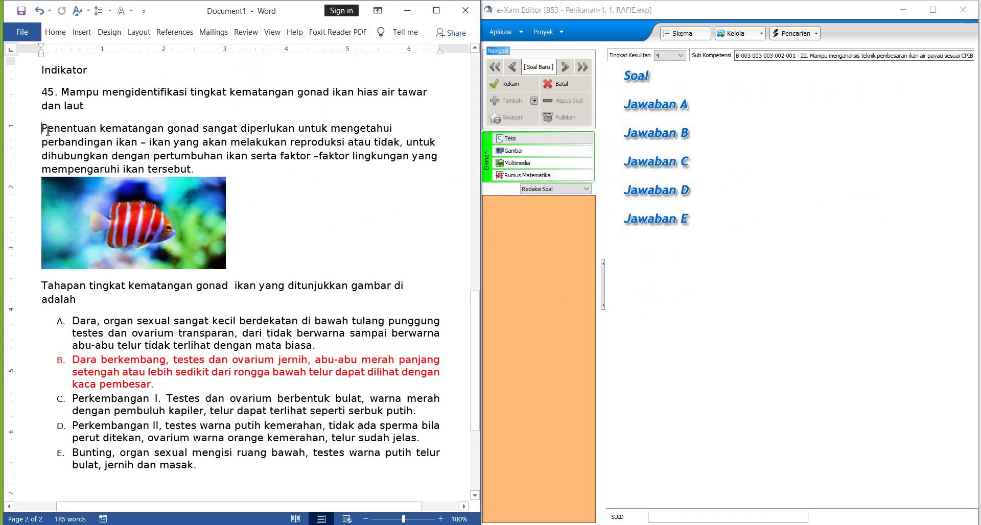
left_click_drag(70, 148, 203, 171)
right_click(147, 157)
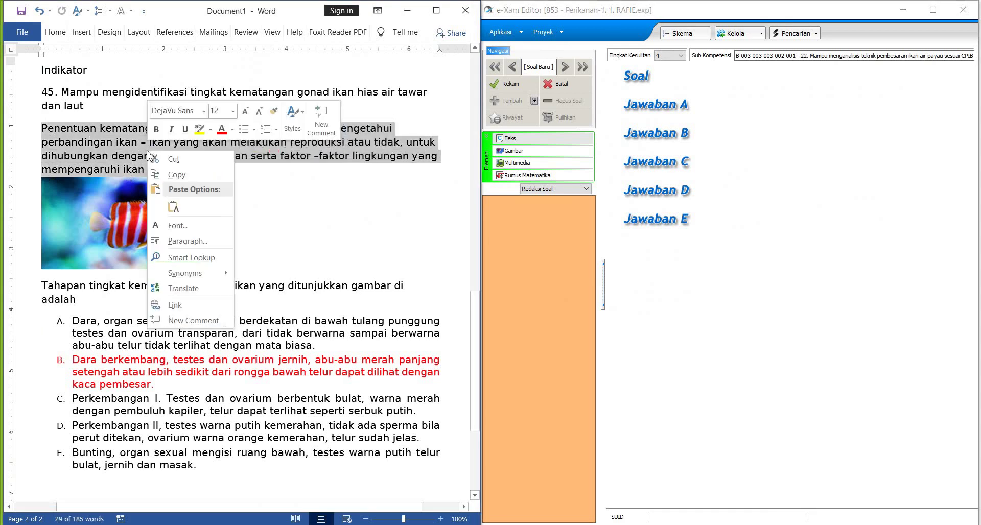
left_click(171, 175)
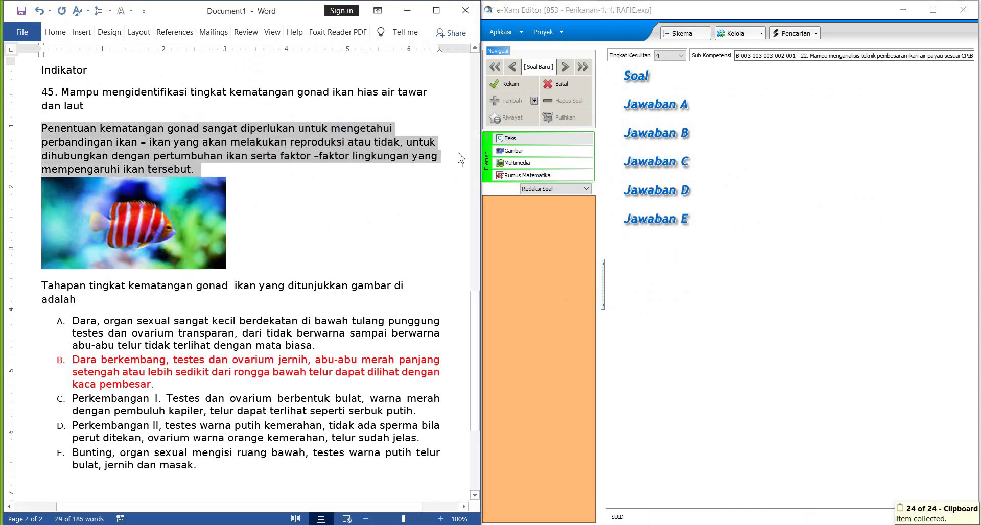
left_click(643, 81)
left_click(511, 139)
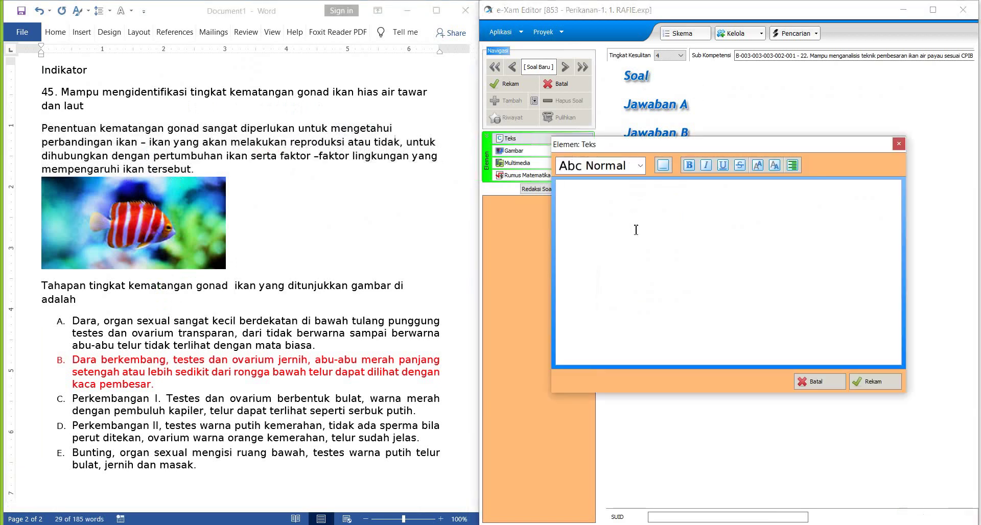
key("ctrl+v")
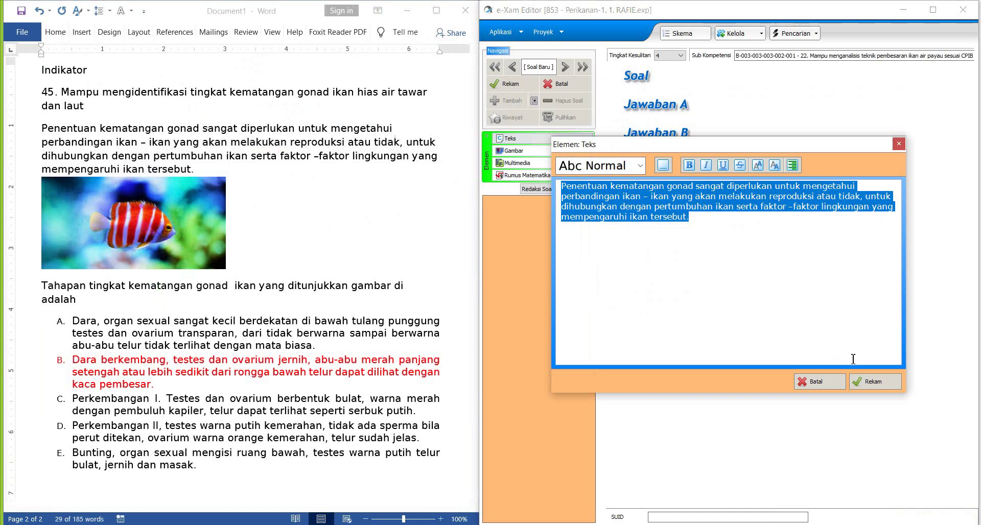
left_click(865, 383)
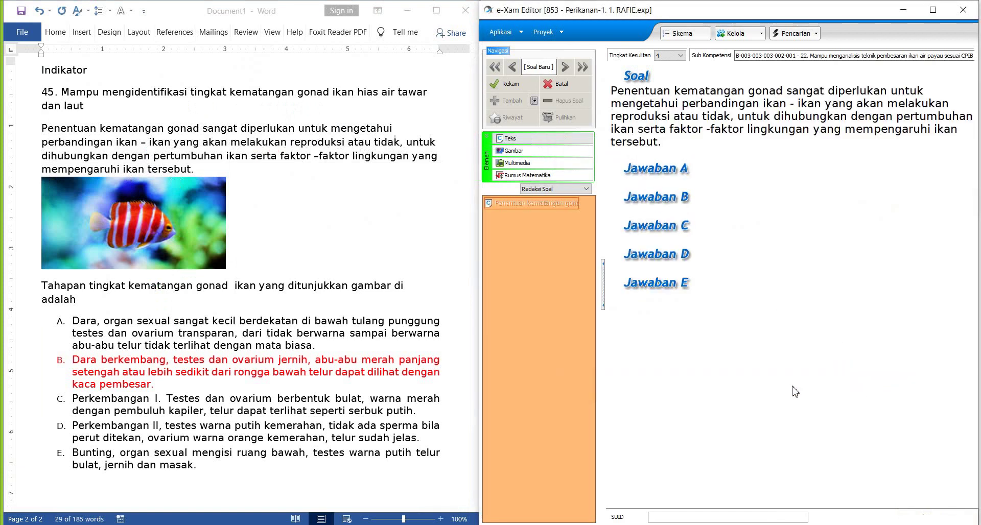
Copy the striped fish picture from the Word document and save it as an image element below the Soal text.
left_click(182, 226)
left_click(182, 226)
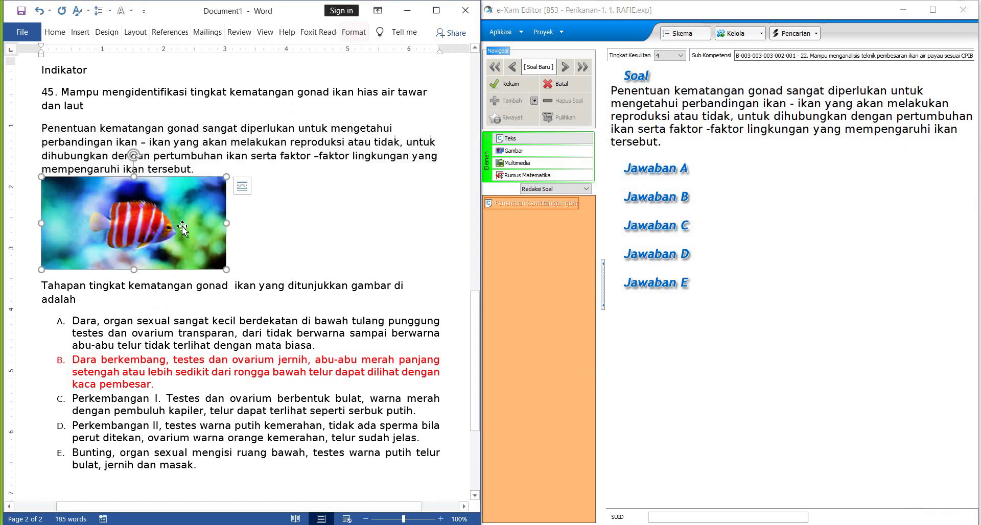
right_click(182, 226)
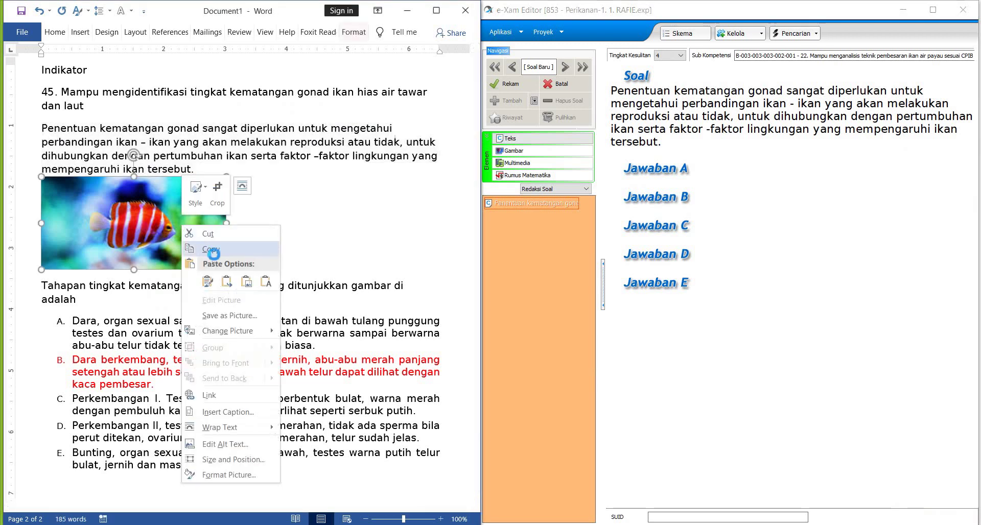
left_click(212, 250)
left_click(557, 154)
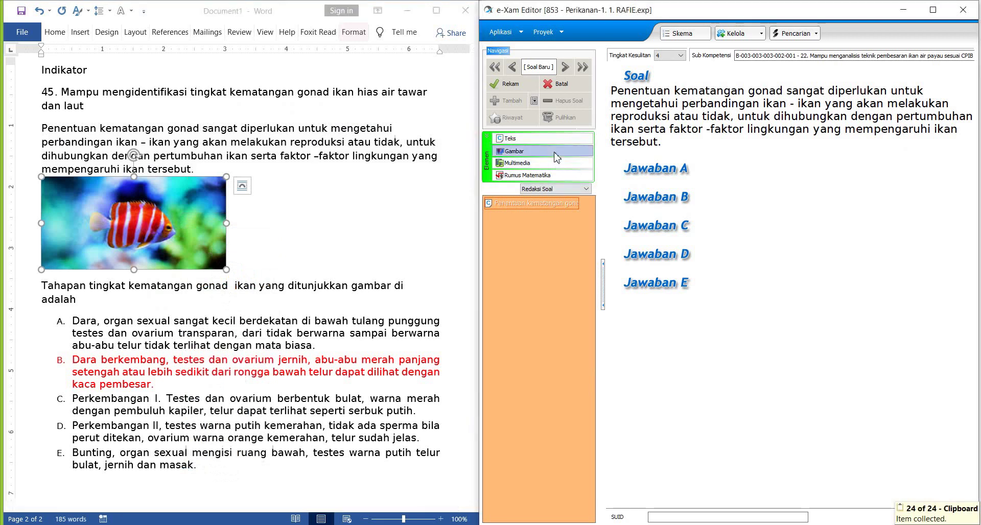
left_click(647, 362)
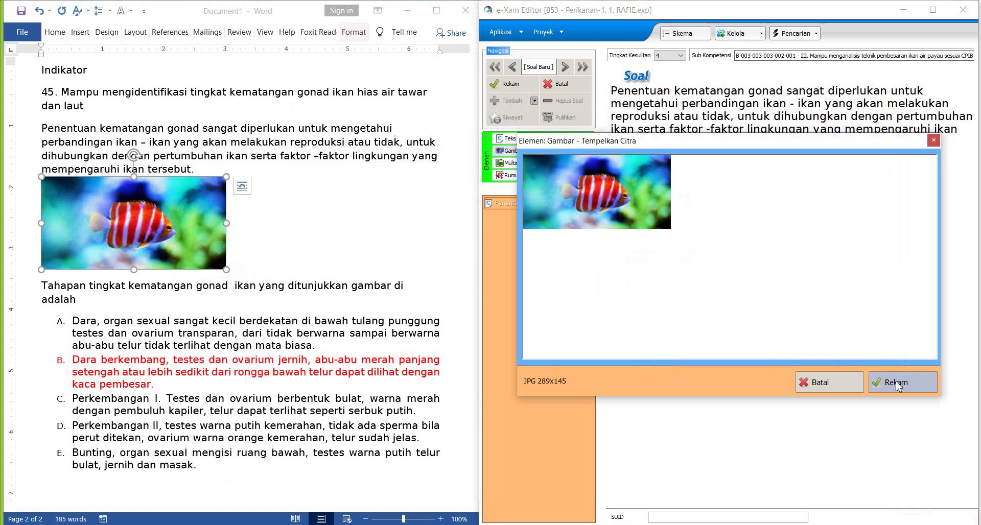
left_click(900, 382)
left_click(862, 367)
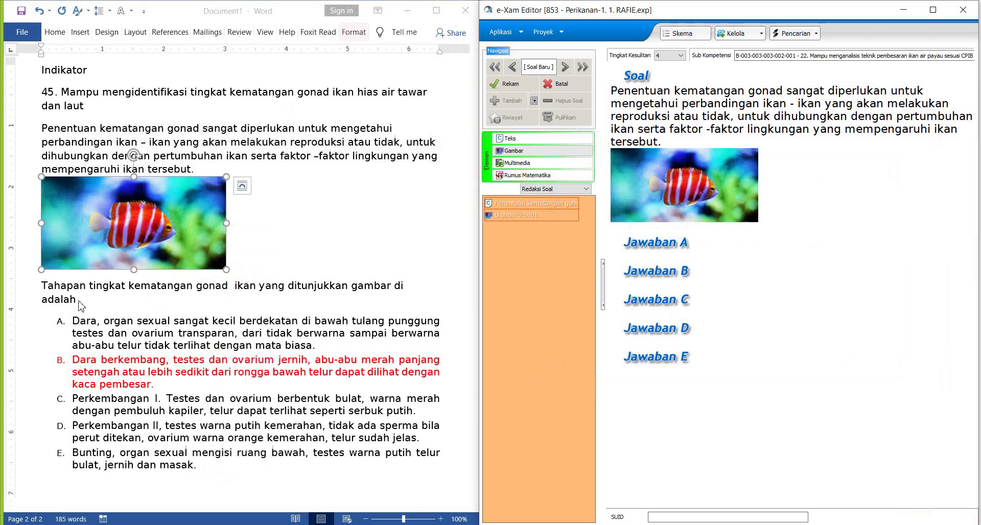
Copy the sentence beginning "Tahapan tingkat kematangan gonad" from the Word document and save it as a Soal text element below the fish image.
left_click(44, 287)
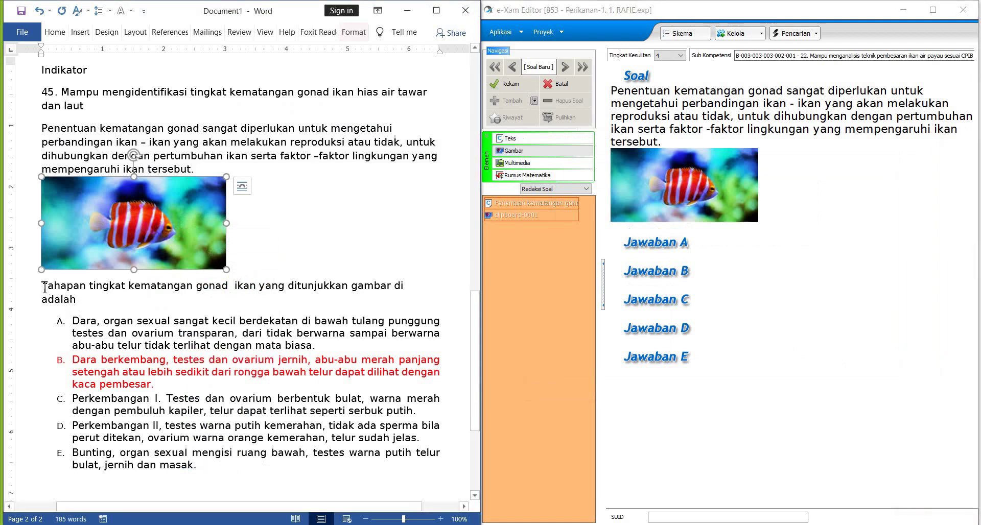
left_click_drag(44, 286, 61, 305)
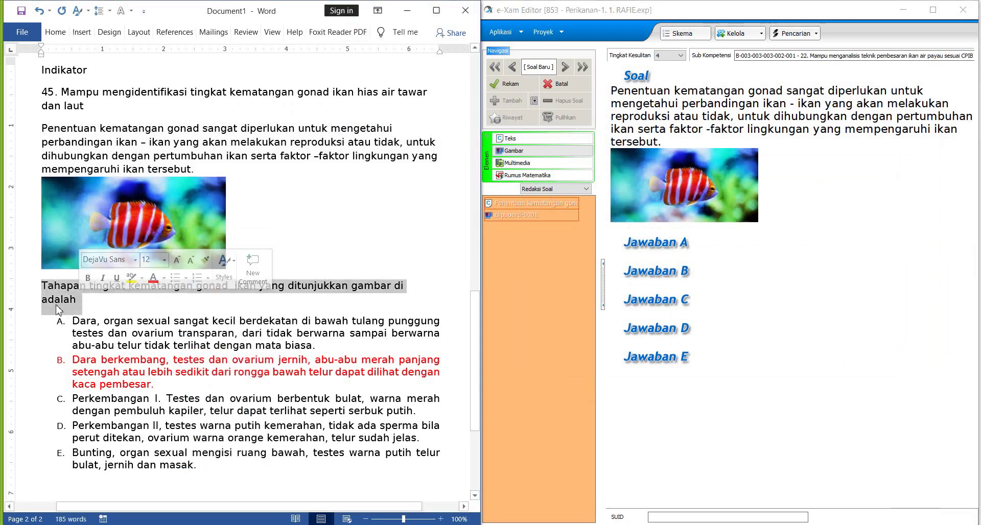
right_click(61, 305)
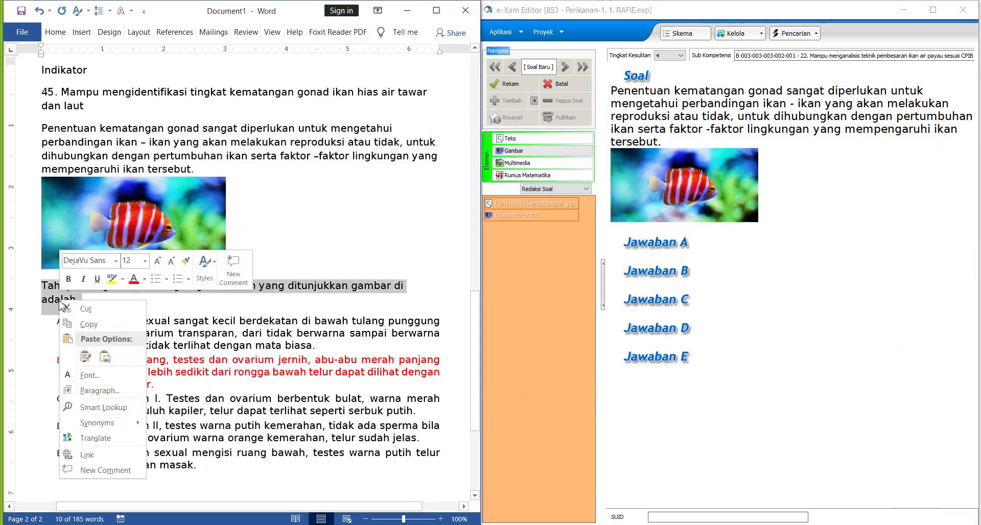
left_click(87, 324)
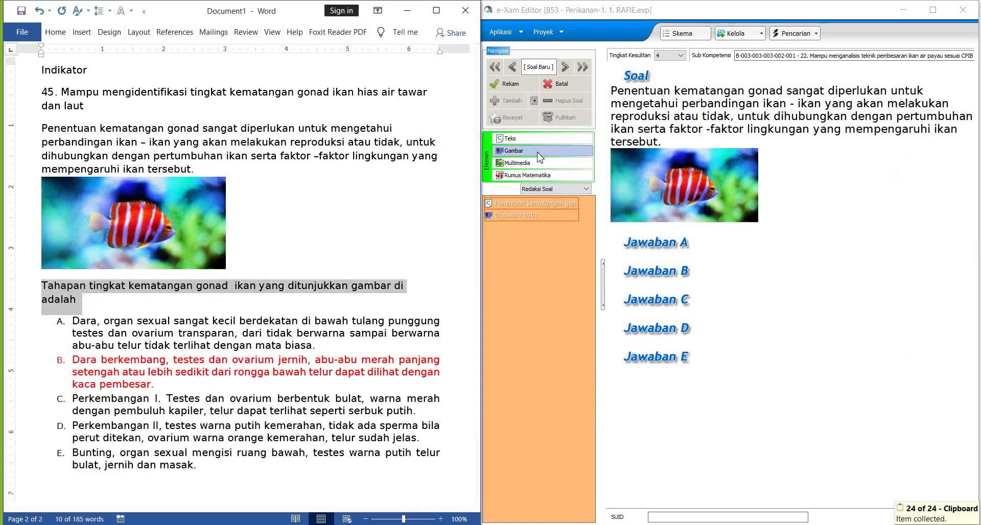
left_click(521, 138)
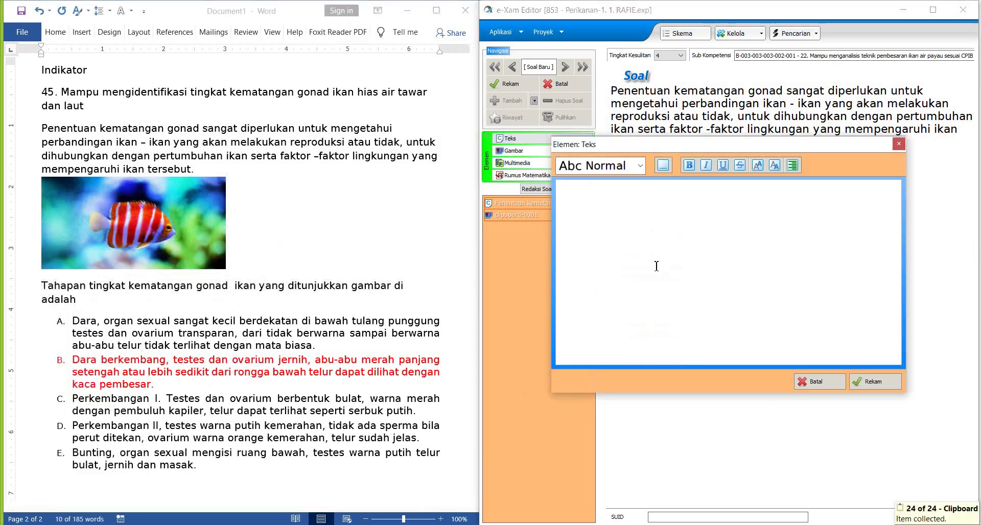
key("ctrl+v")
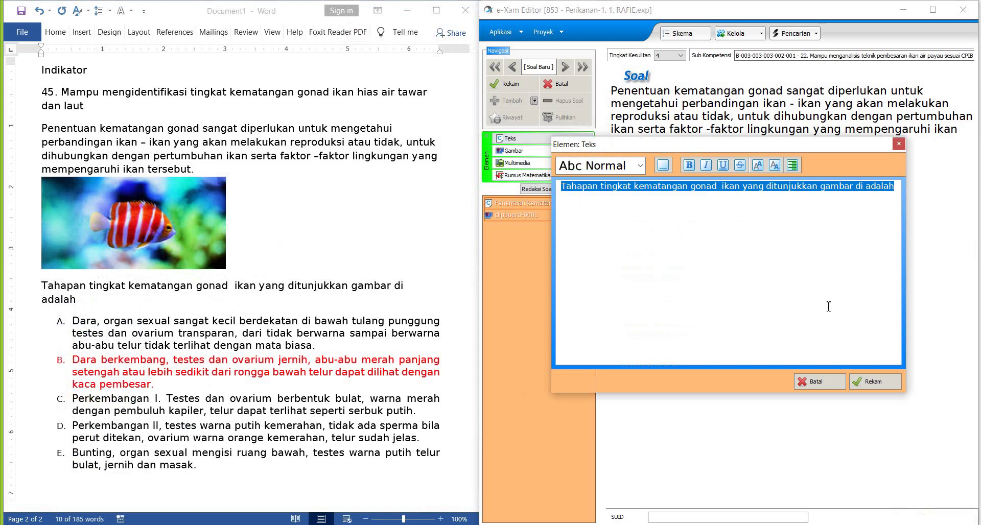
left_click(874, 382)
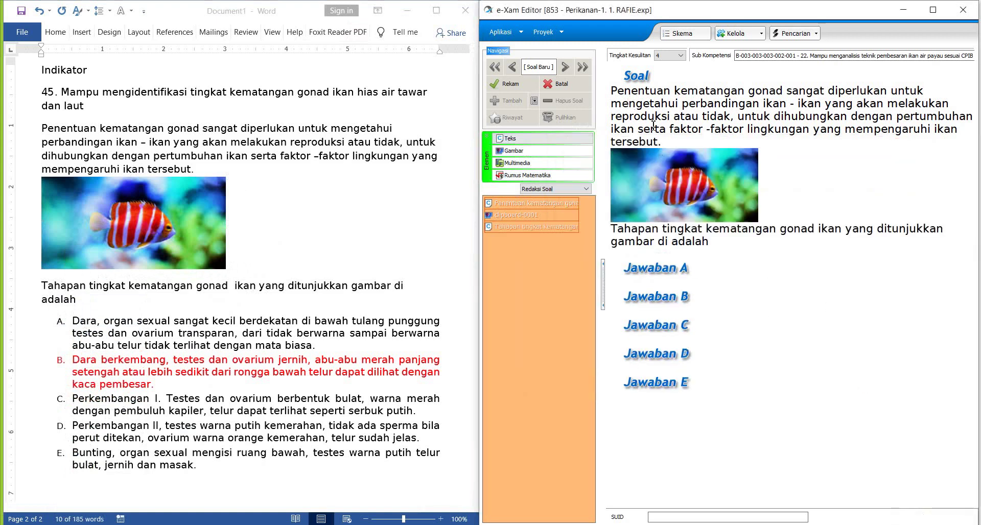
Copy the red option beginning "Dara berkembang" from the Word document and save it without its list letter as the Jawaban A (Benar) text.
left_click(649, 278)
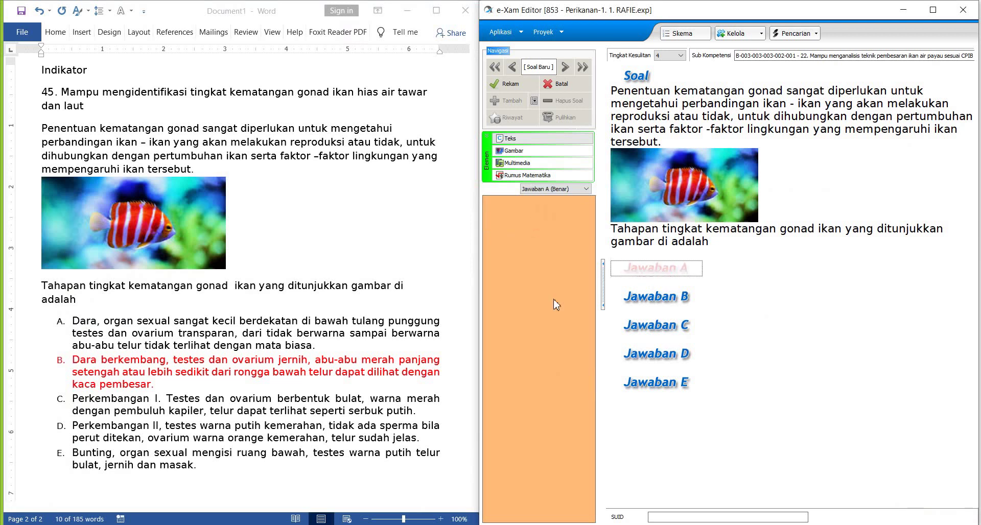
left_click(75, 362)
left_click_drag(75, 362, 155, 384)
right_click(127, 377)
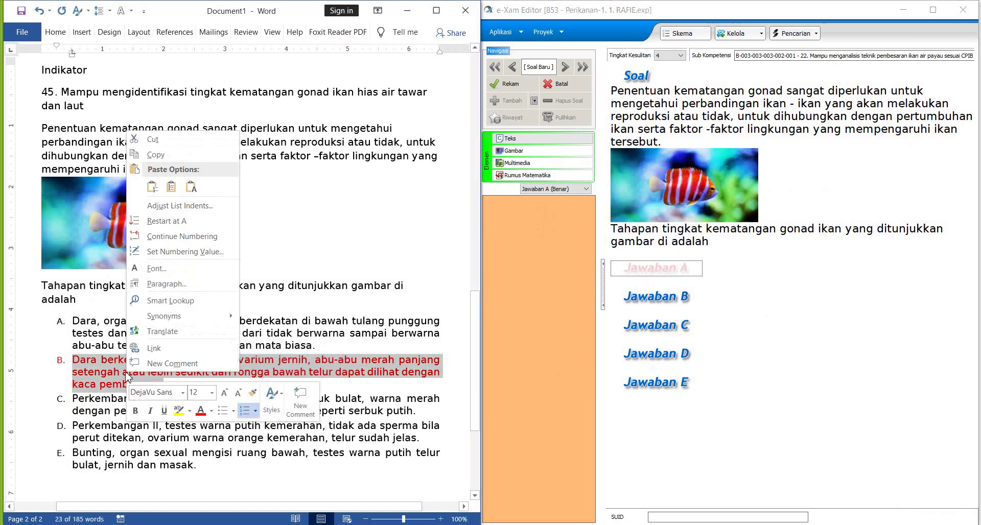
left_click(167, 159)
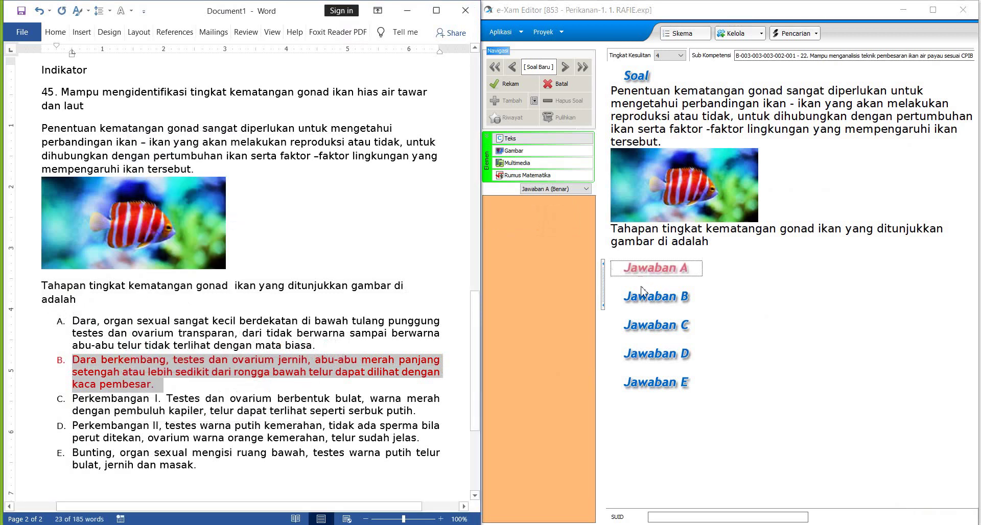
left_click(531, 139)
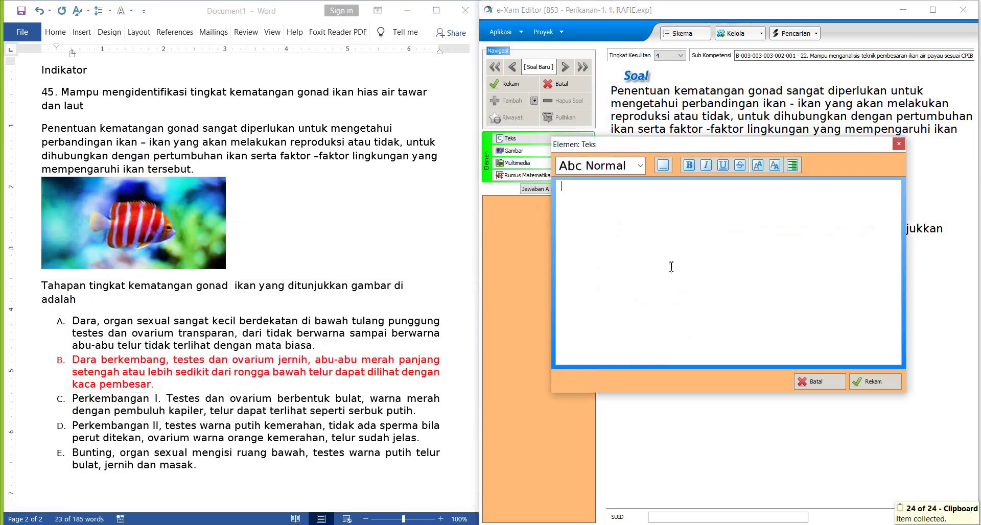
right_click(656, 245)
left_click(683, 293)
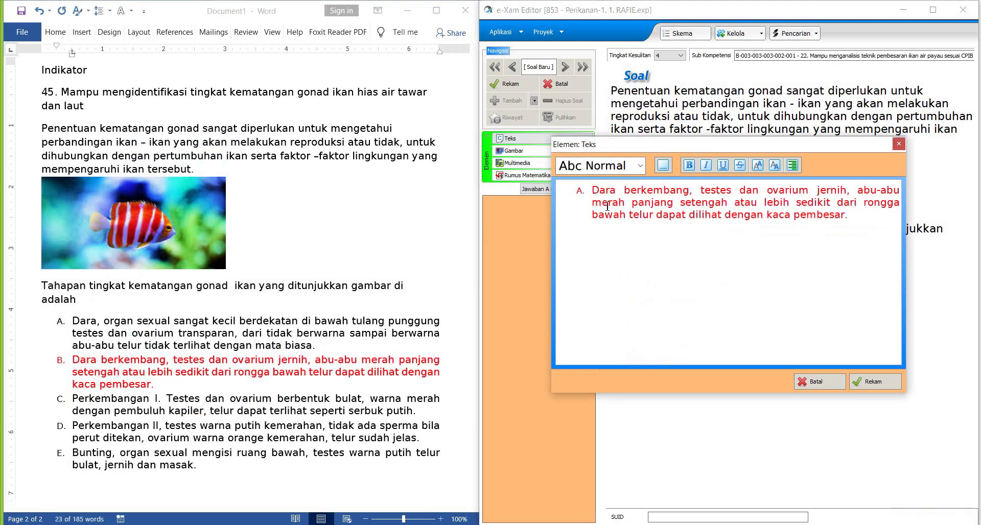
key("BackSpace")
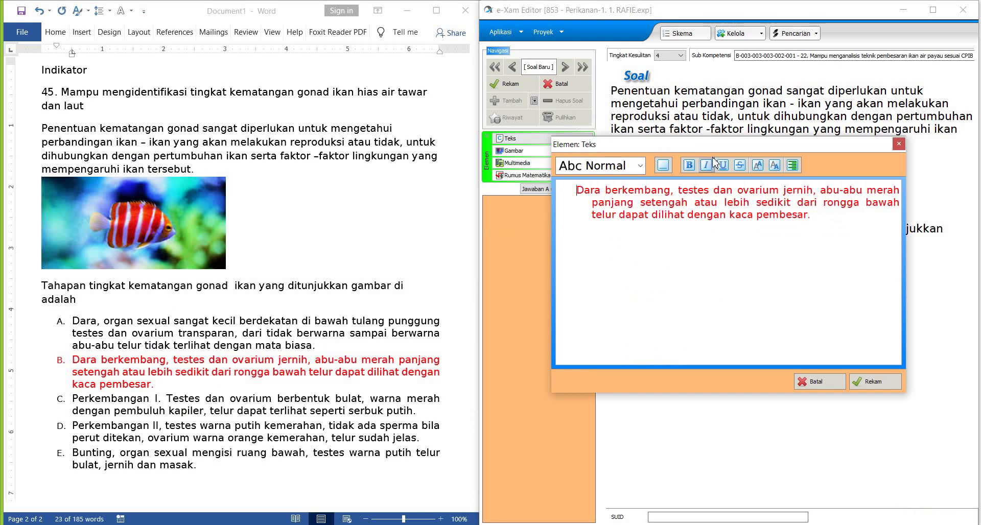
left_click(877, 384)
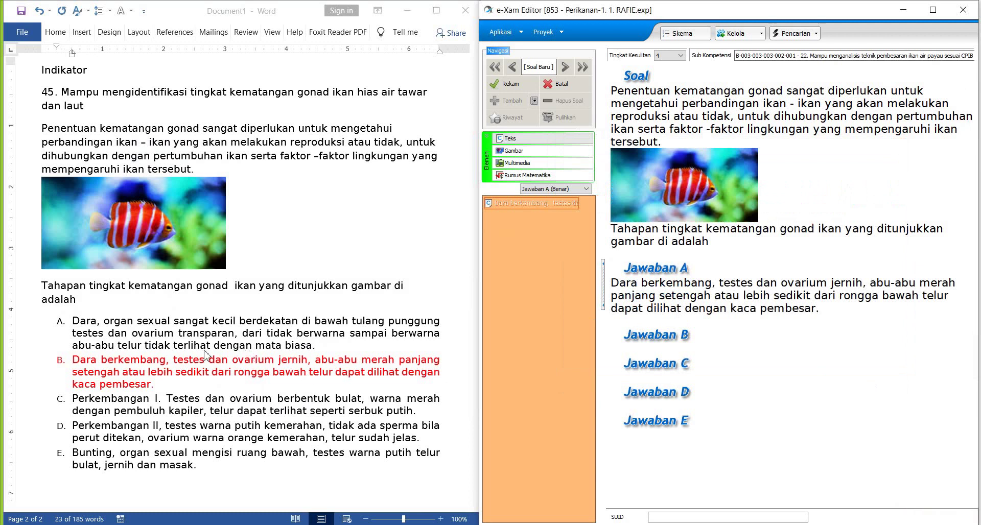
Copy the option beginning "Dara, organ sexual sangat kecil" from Word and save it without its list letter as the Jawaban B (Salah 1) text.
key("alt+Tab")
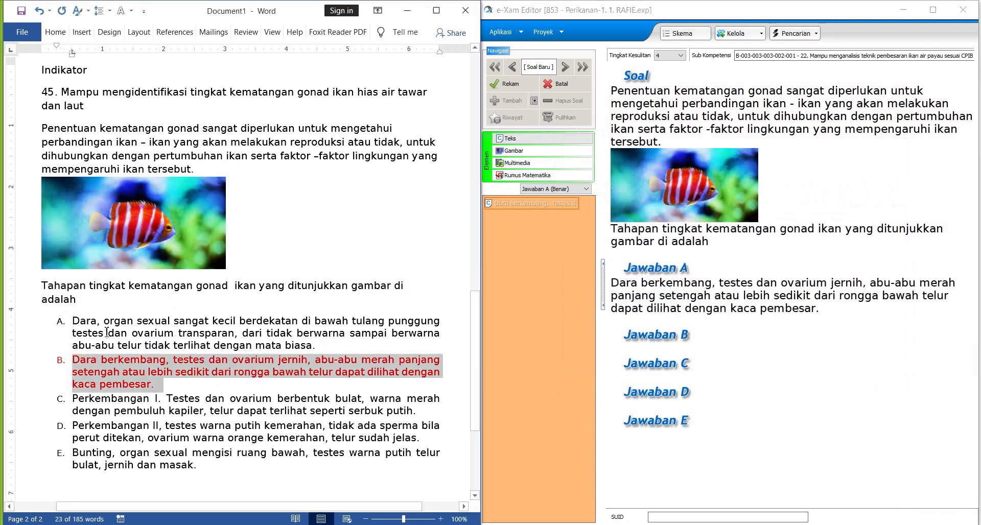
left_click_drag(73, 321, 307, 358)
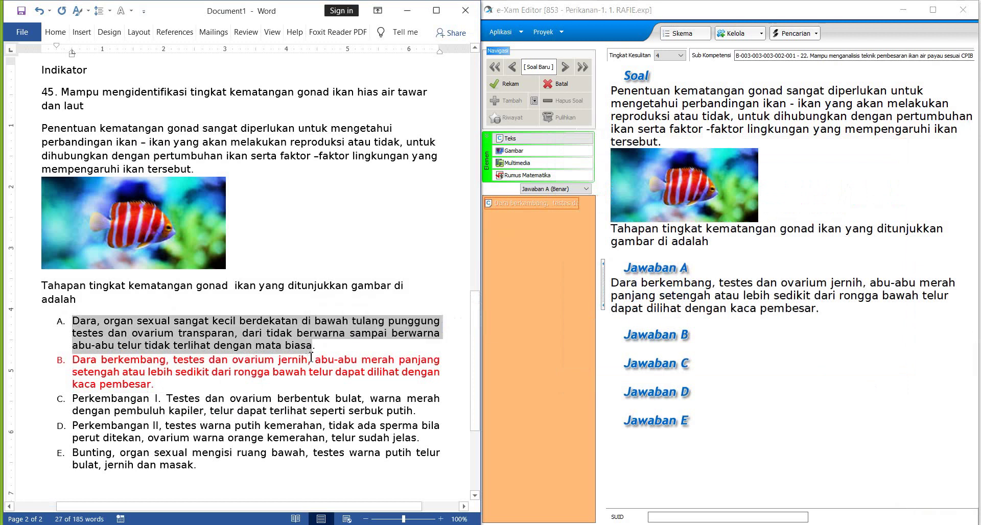
key("ctrl+c")
left_click(553, 189)
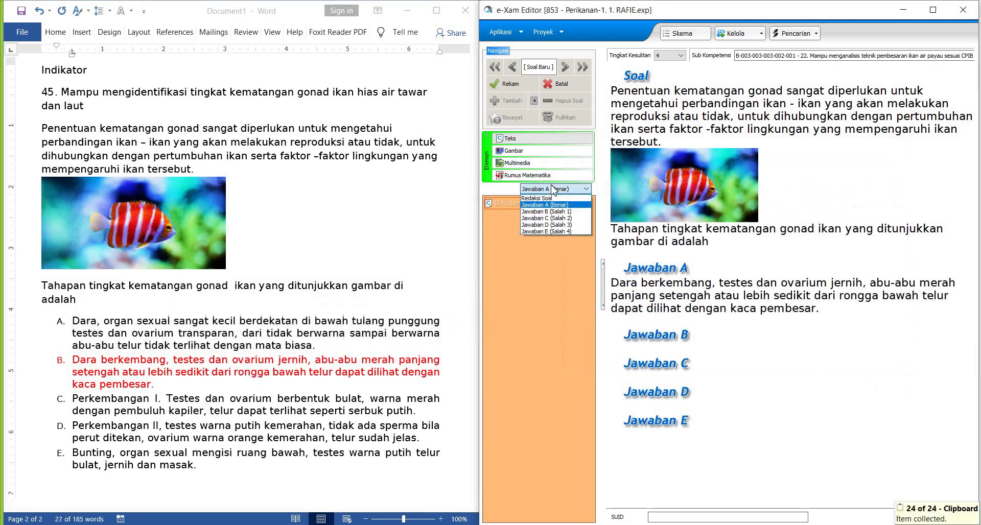
left_click(559, 213)
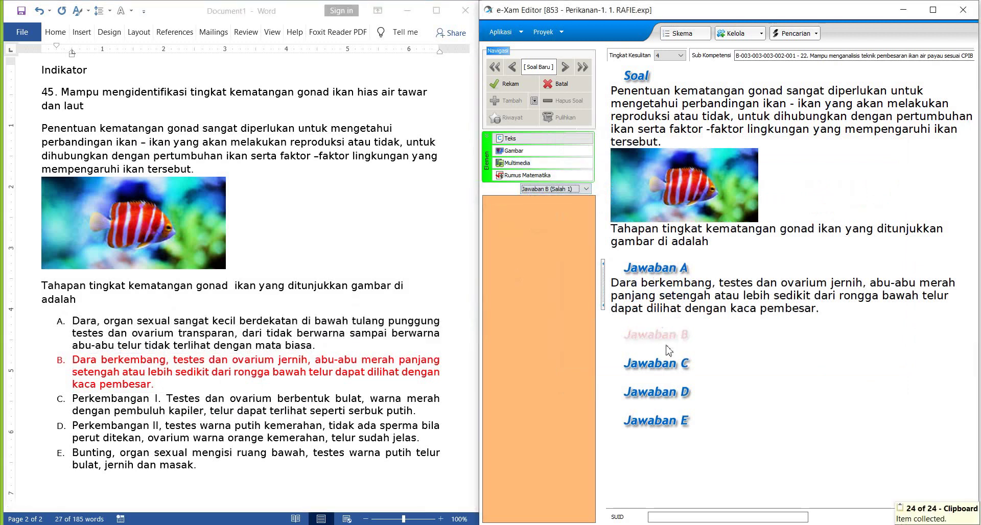
left_click(535, 139)
key("ctrl+v")
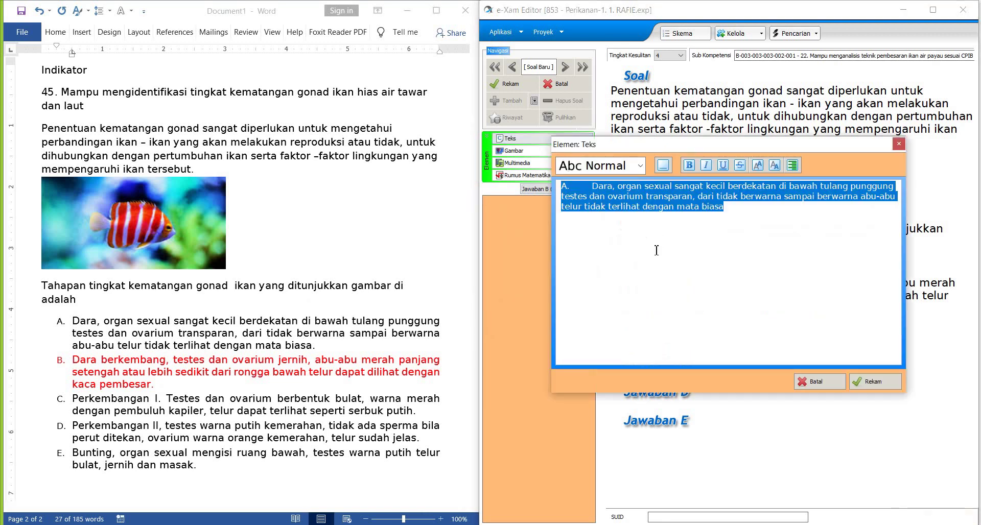
left_click(591, 188)
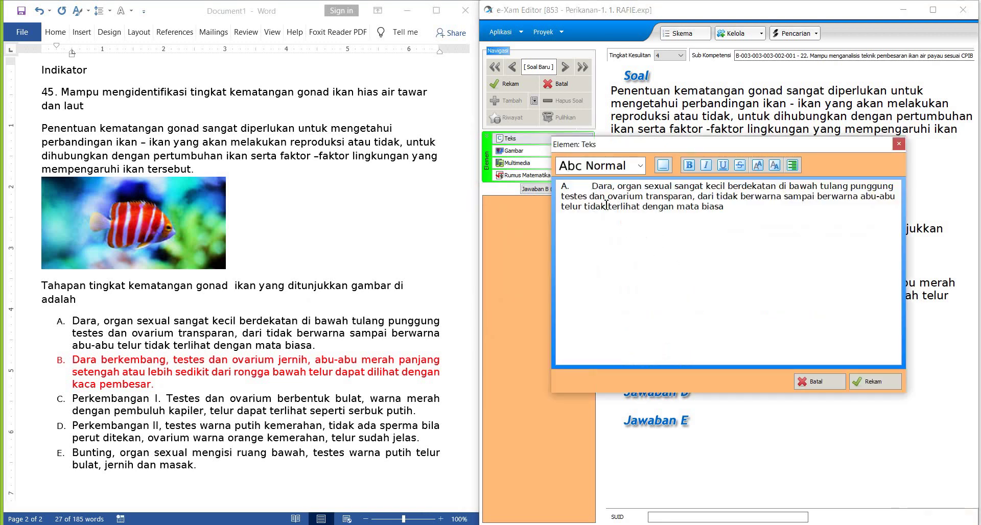
key("BackSpace")
key("BackSpace")
key("BackSpace")
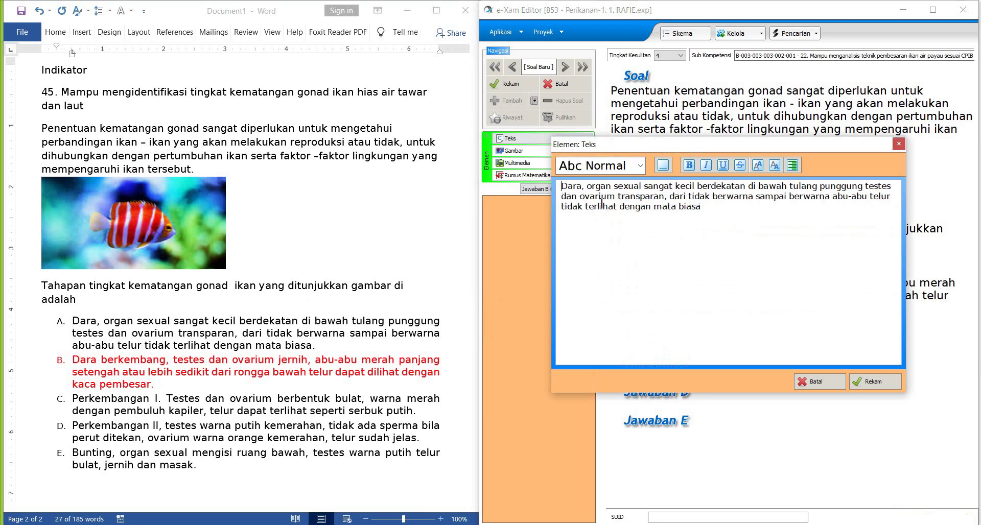
left_click(871, 381)
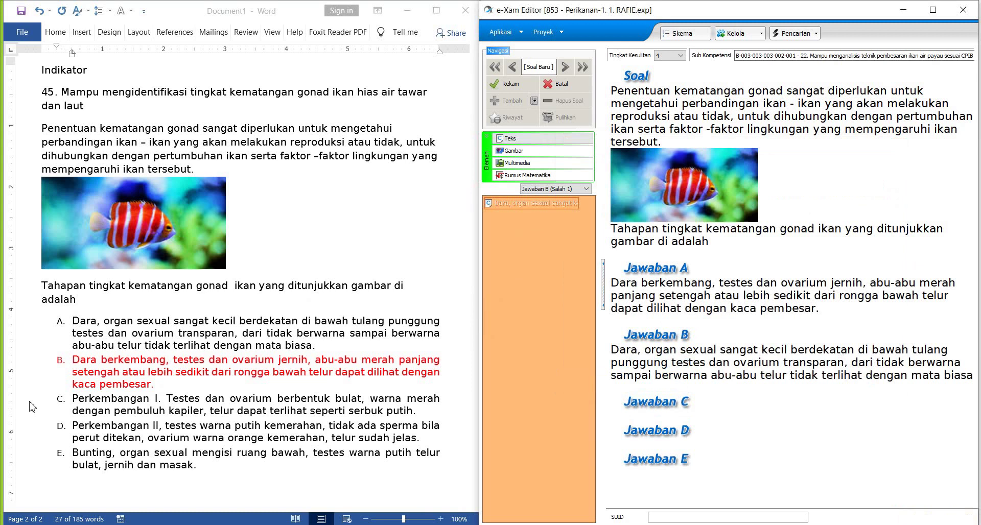
Copy the option beginning "Perkembangan I. Testes dan ovarium" from Word and save it without its list letter as the Jawaban C (Salah 2) text.
left_click(74, 400)
left_click_drag(75, 400, 426, 414)
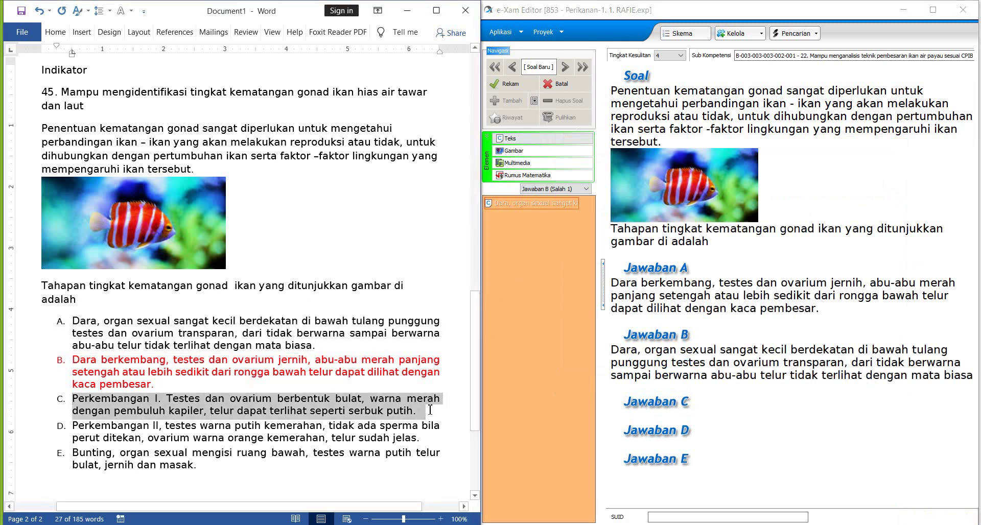
key("ctrl+c")
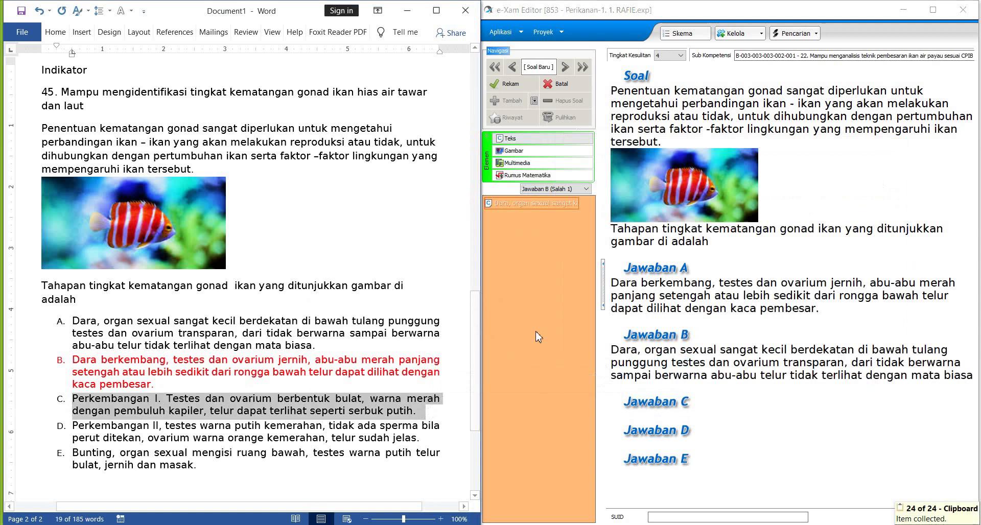
right_click(344, 421)
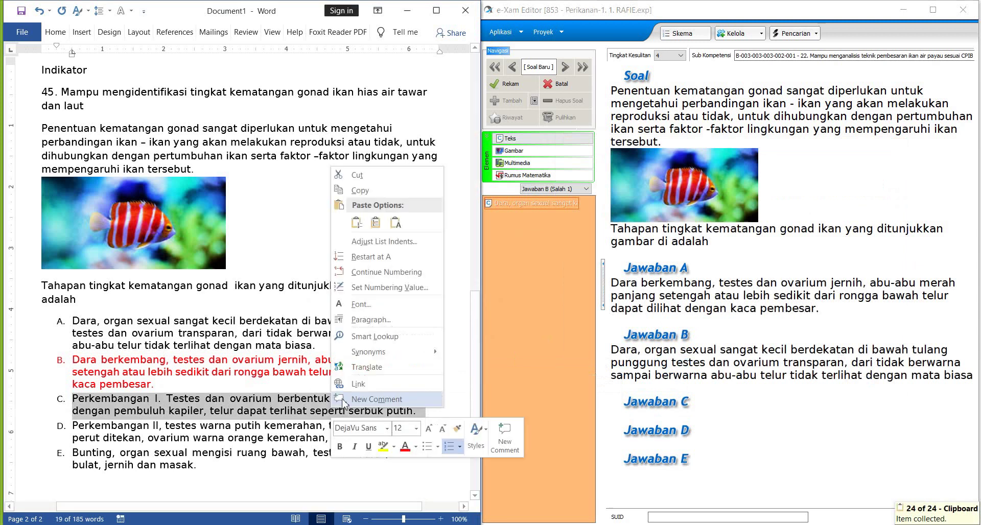
left_click(370, 191)
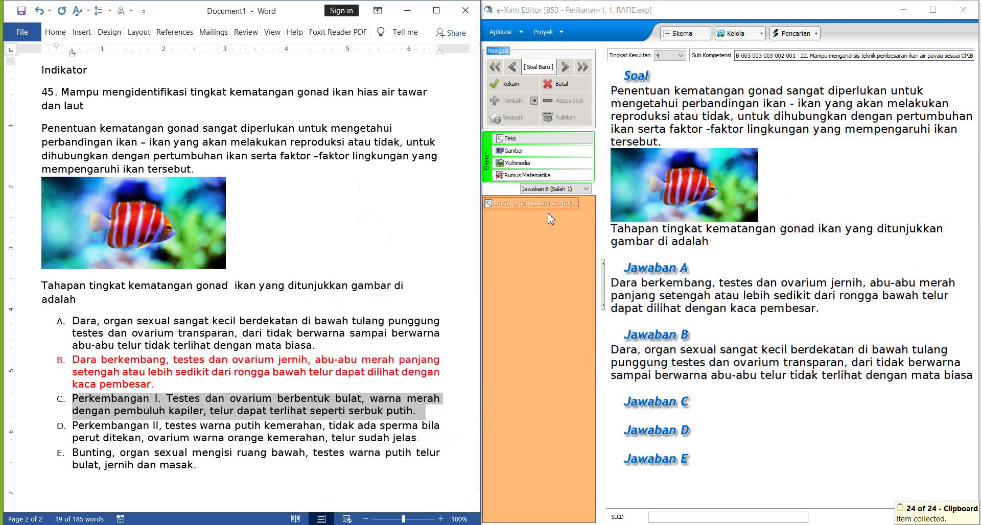
left_click(555, 189)
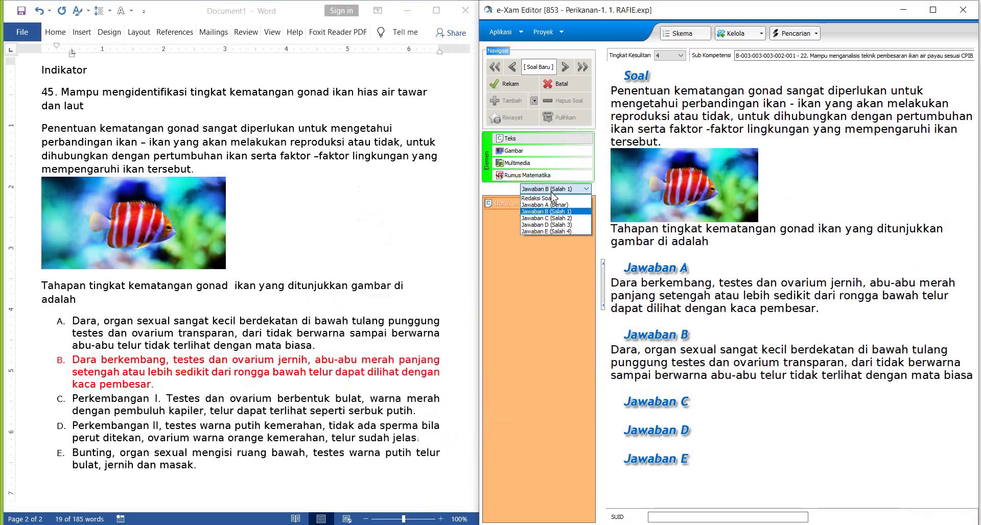
left_click(563, 220)
left_click(661, 406)
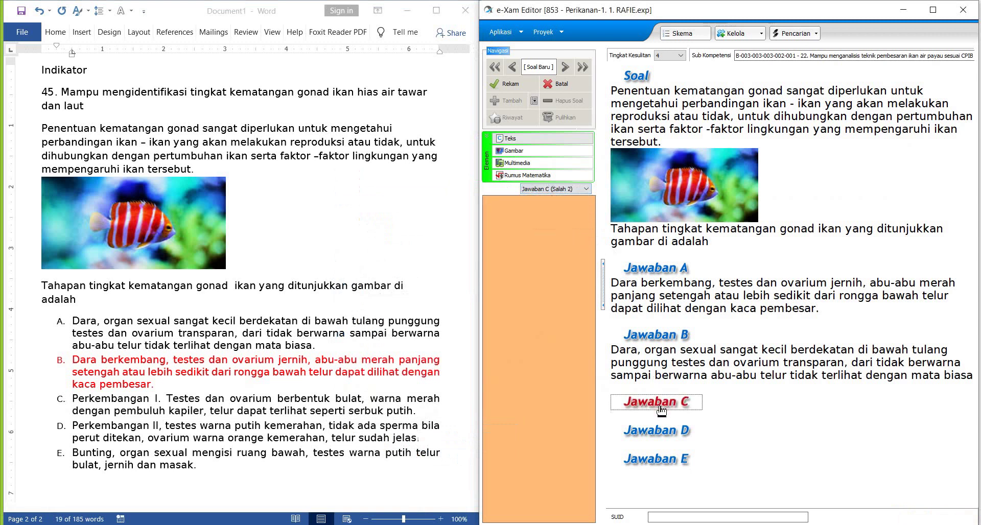
left_click(552, 139)
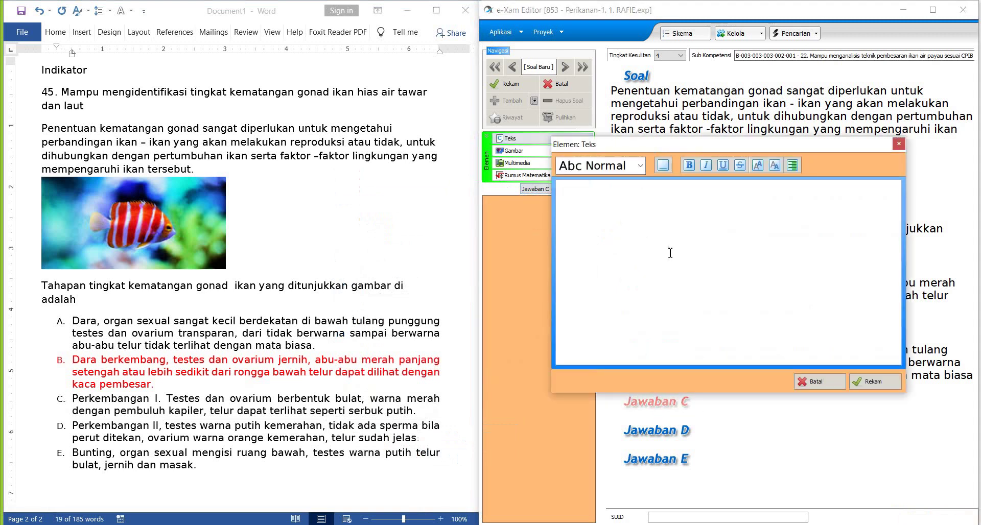
key("ctrl+v")
left_click(592, 199)
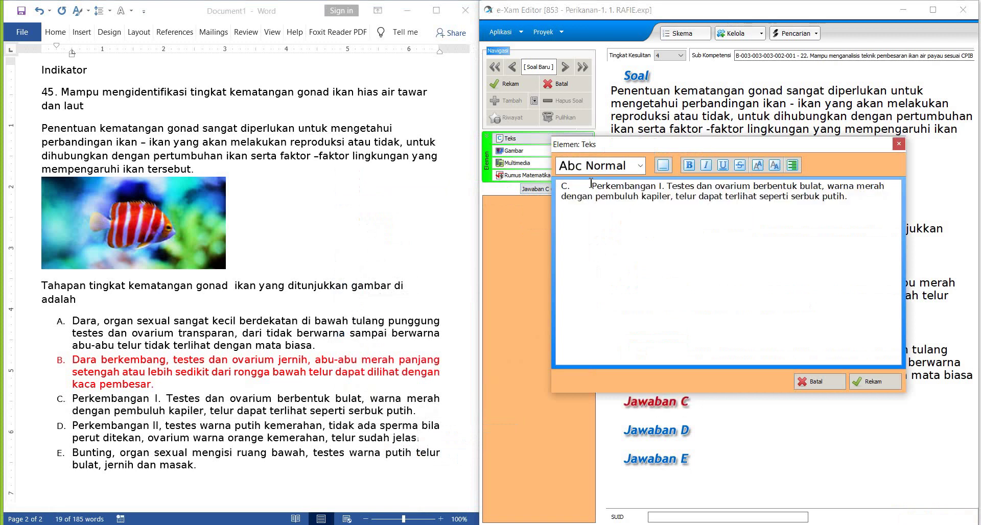
left_click(591, 185)
key("BackSpace")
key("BackSpace")
key("BackSpace")
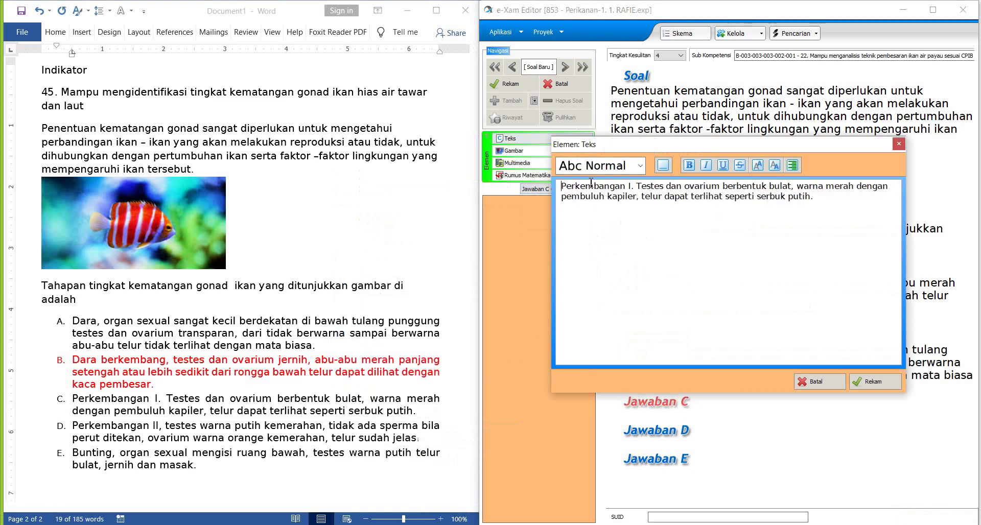
left_click(871, 382)
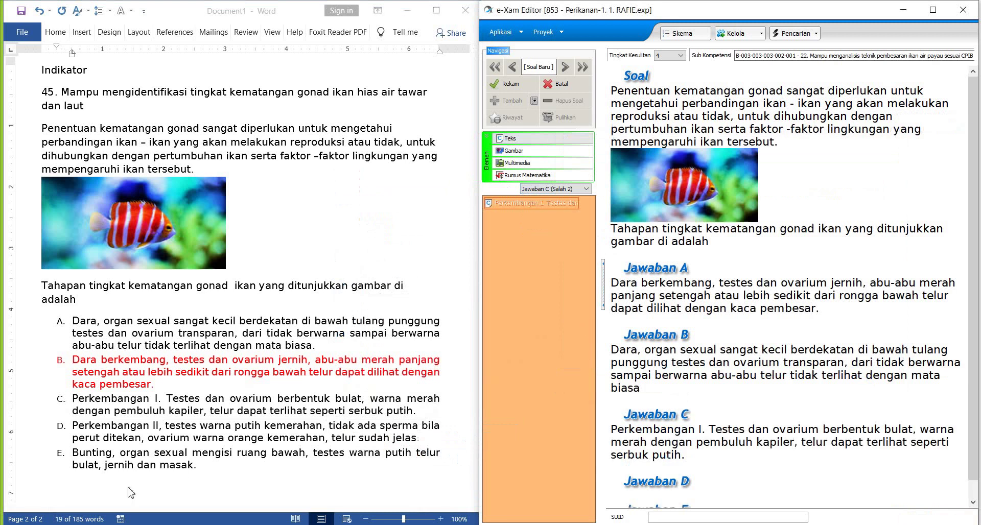
Copy the option beginning "Perkembangan II, testes warna putih" from Word and save it as the Jawaban D (Salah 3) text.
left_click(88, 433)
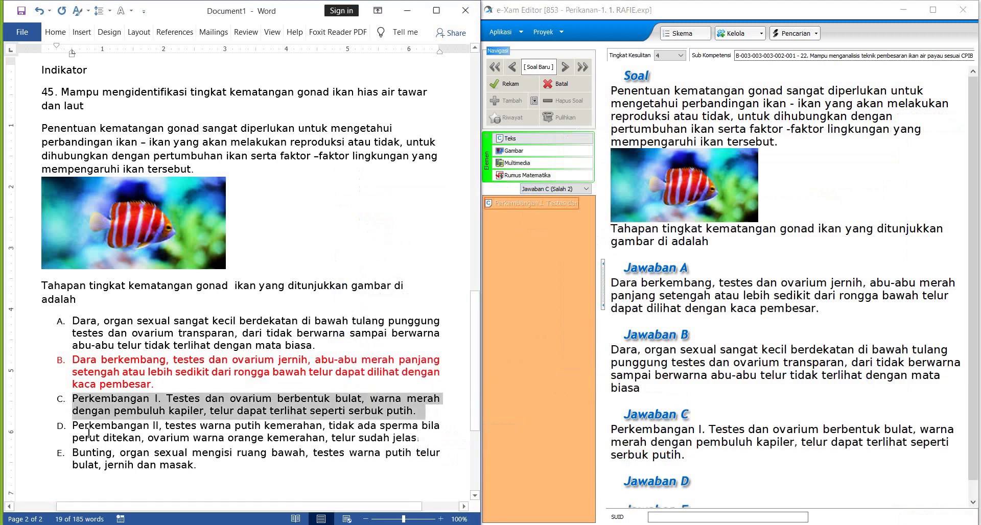
left_click_drag(74, 429, 418, 438)
right_click(381, 431)
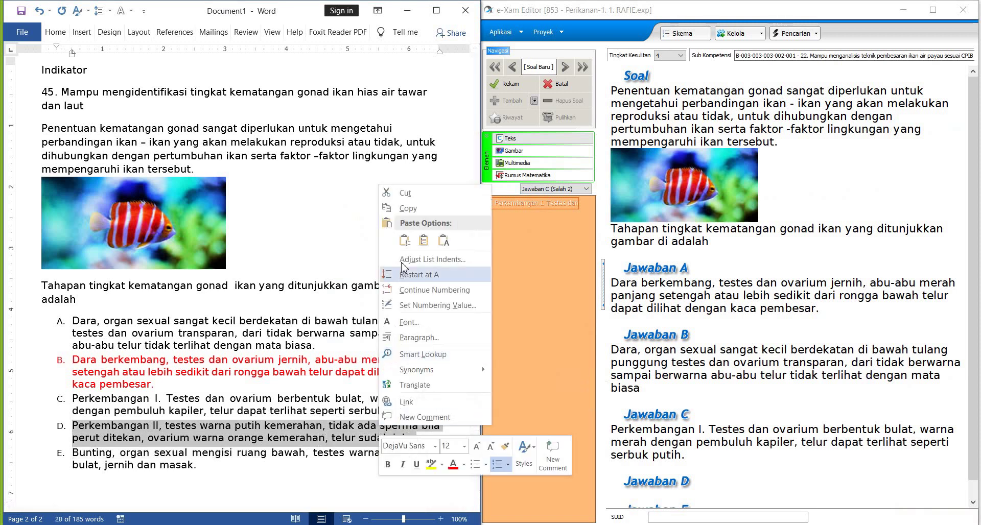
left_click(422, 212)
left_click(538, 189)
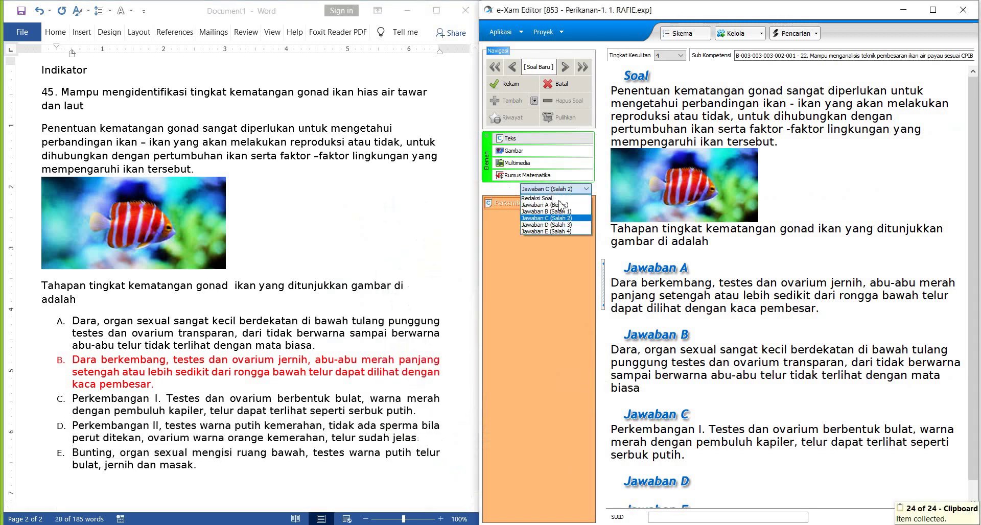
left_click(564, 225)
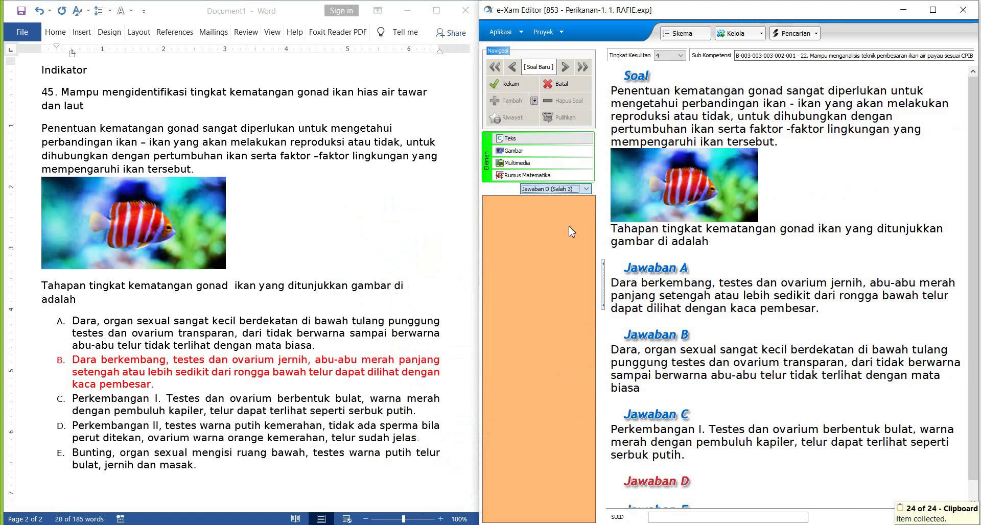
left_click(531, 138)
right_click(651, 210)
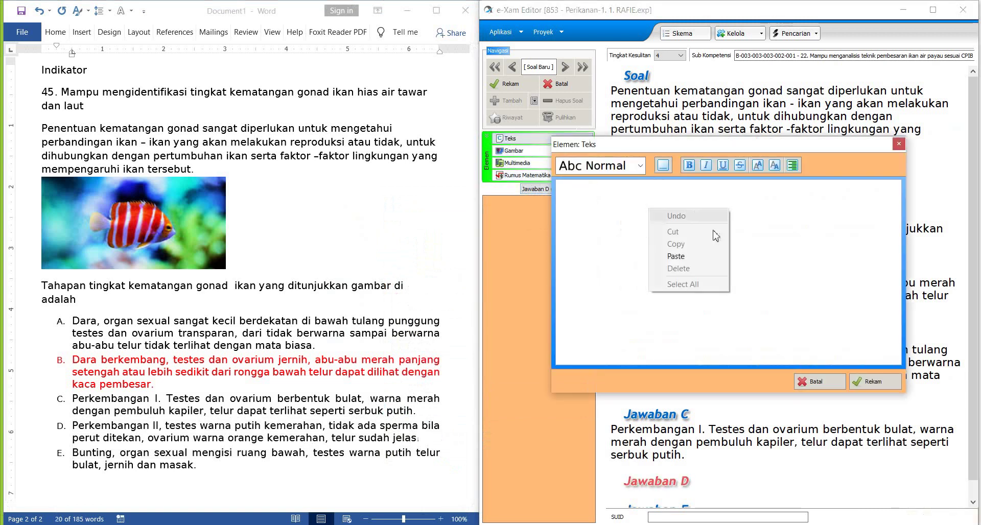
left_click(692, 252)
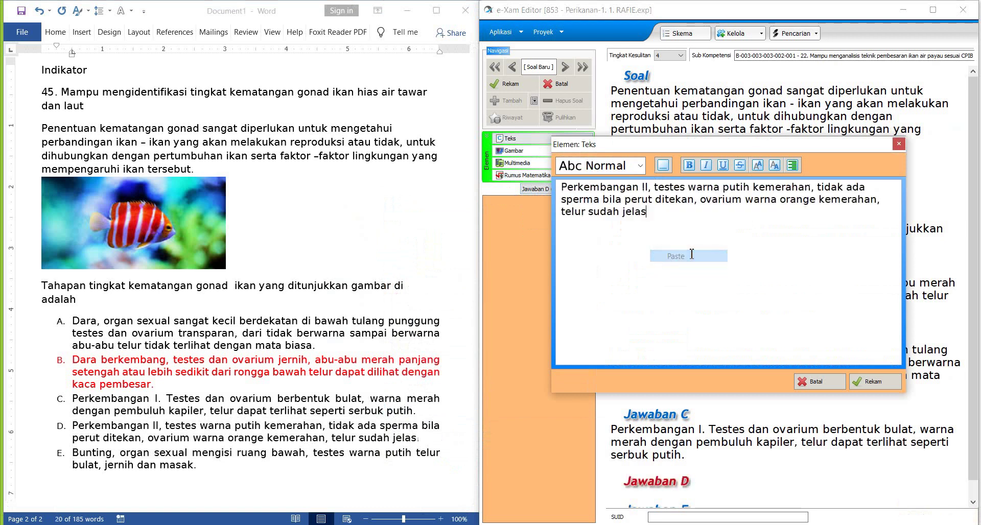
left_click(872, 382)
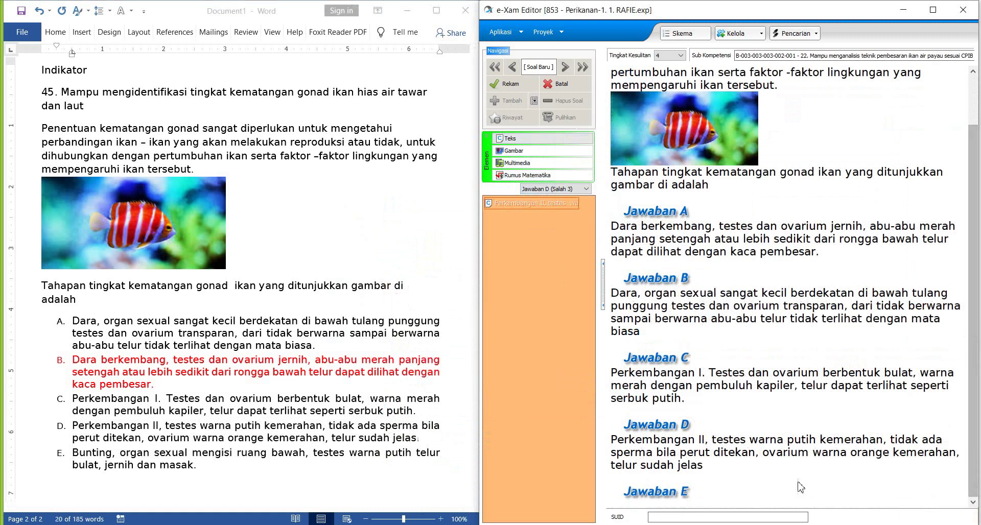
Copy the option beginning "Bunting, organ sexual mengisi" from Word and save it without its list letter as the Jawaban E (Salah 4) text.
left_click(571, 190)
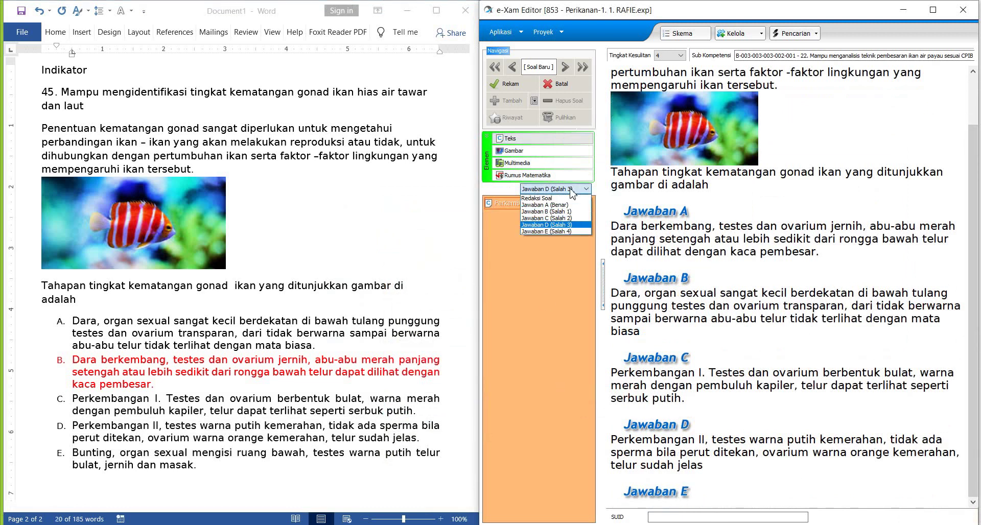
left_click(561, 232)
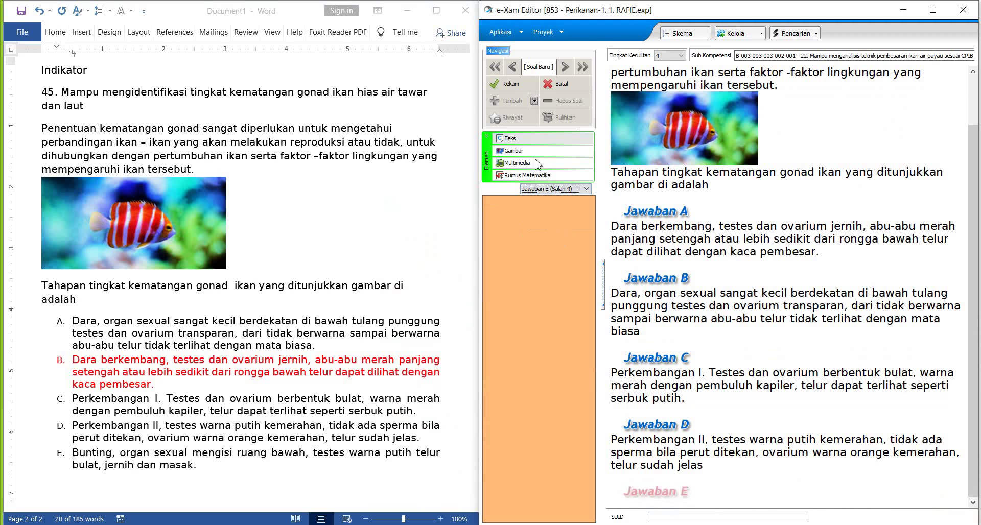
left_click(534, 142)
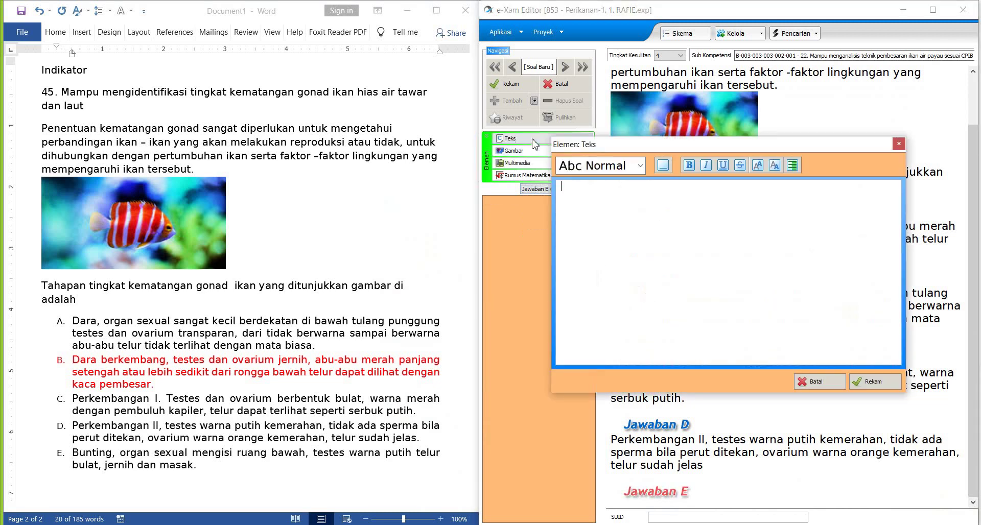
left_click(116, 461)
left_click_drag(72, 453, 193, 466)
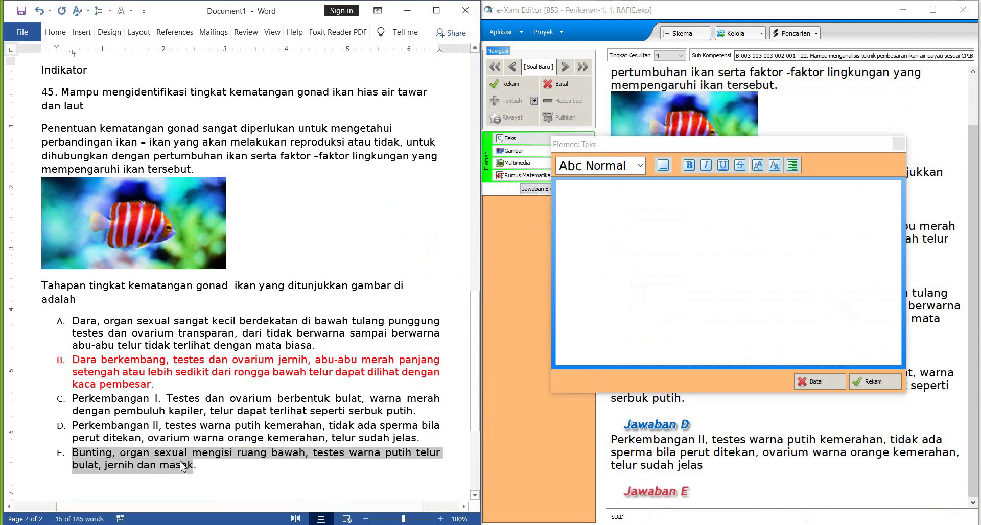
right_click(182, 466)
left_click(228, 246)
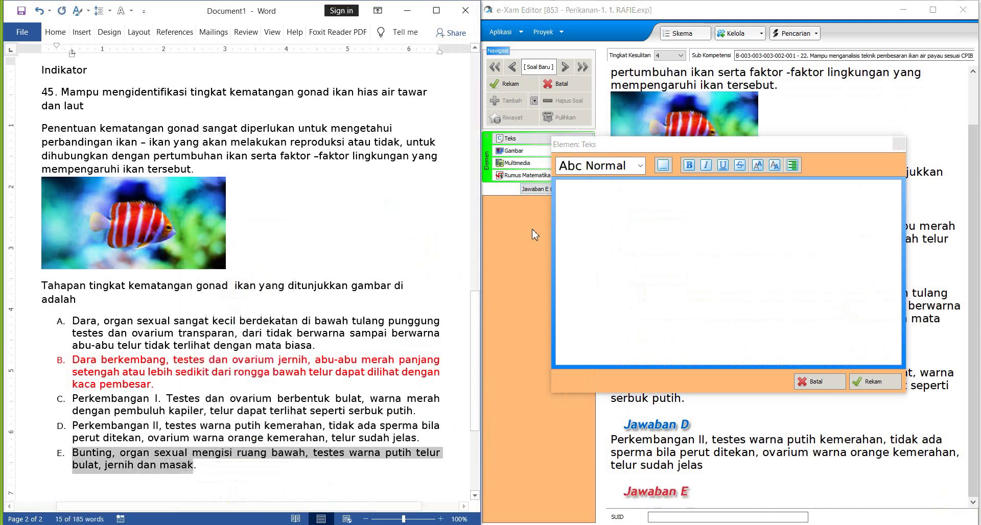
left_click(669, 246)
type("E.\tBunting, organ sexual mengisi ruang bawah, testes warna putih telur bulat, jernih dan masak")
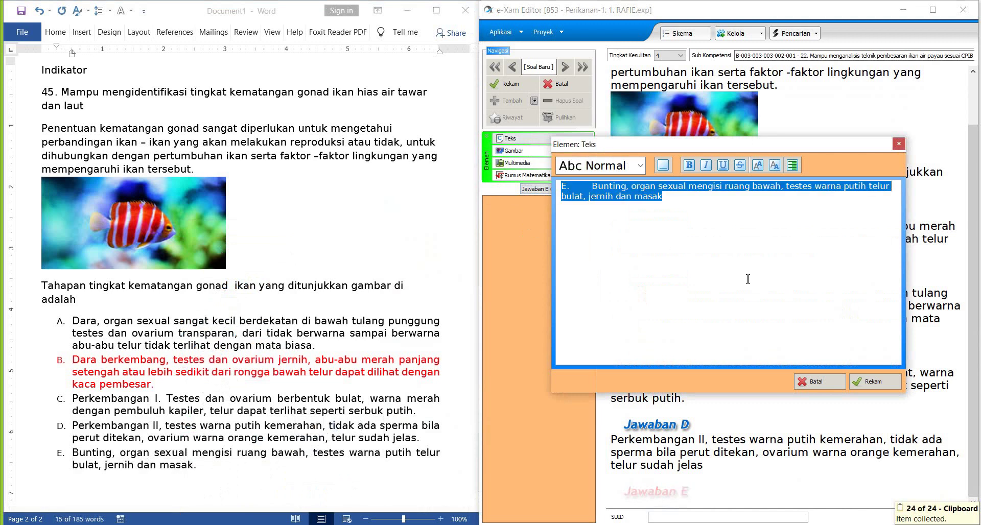
left_click(594, 188)
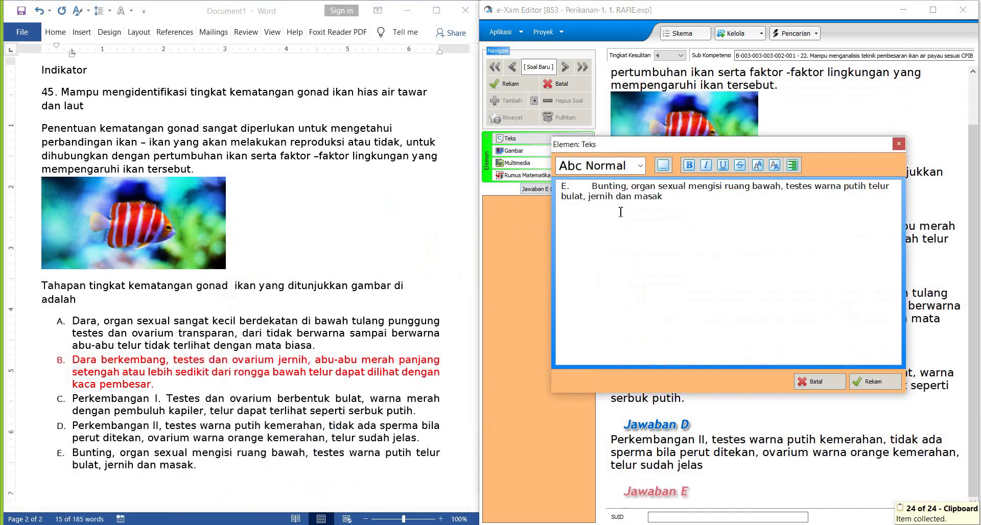
key("BackSpace")
key("BackSpace")
key("BackSpace")
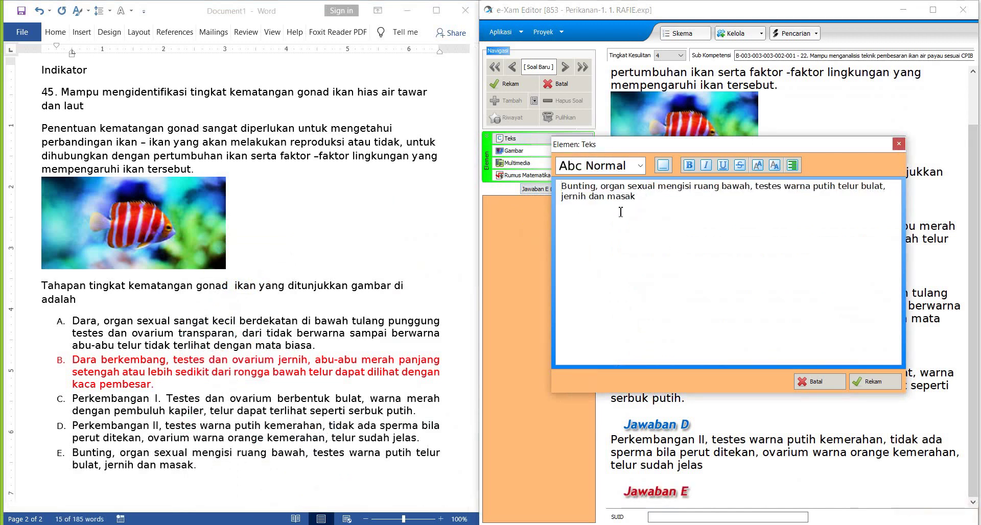
left_click(895, 382)
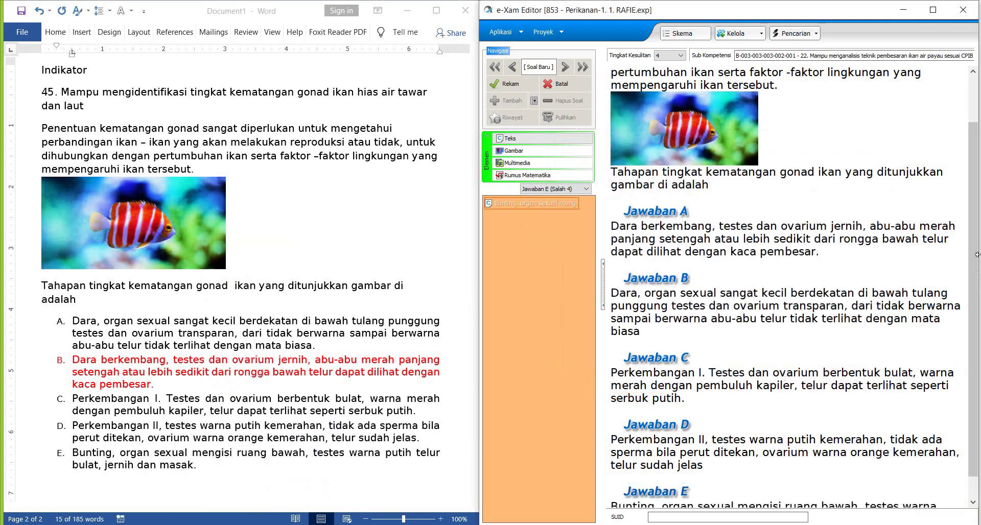
left_click_drag(966, 315, 966, 315)
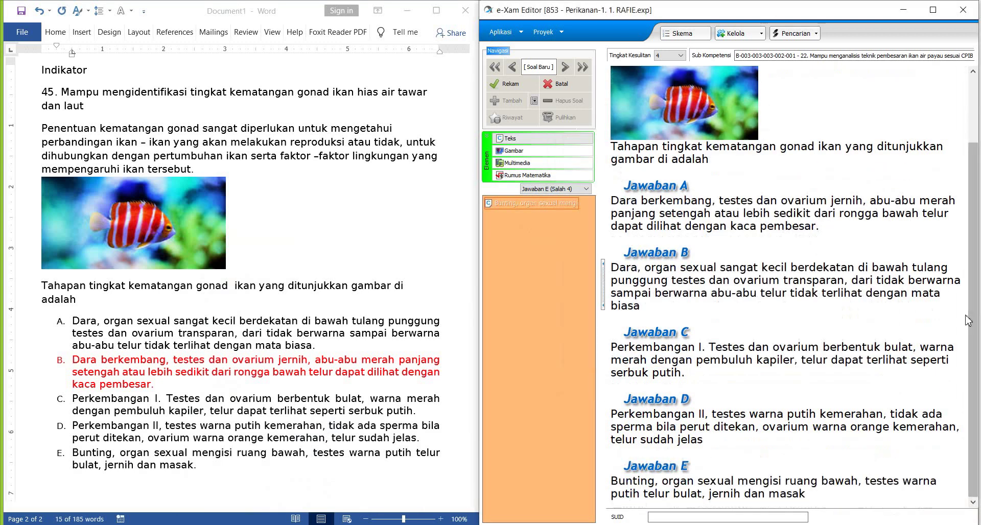
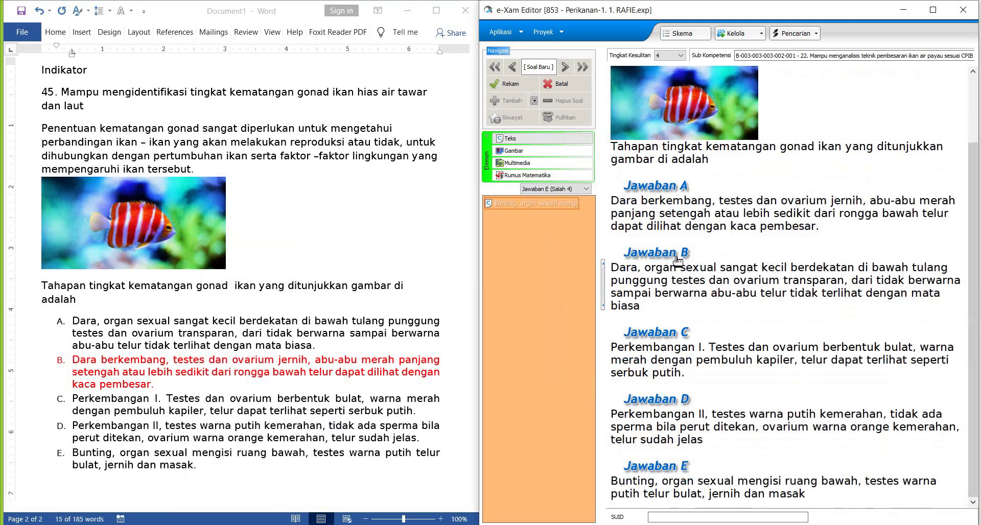
Italicize the word "sexual" in the Jawaban B (Salah 1) text and save the text element.
scroll(677, 261, "up", 3)
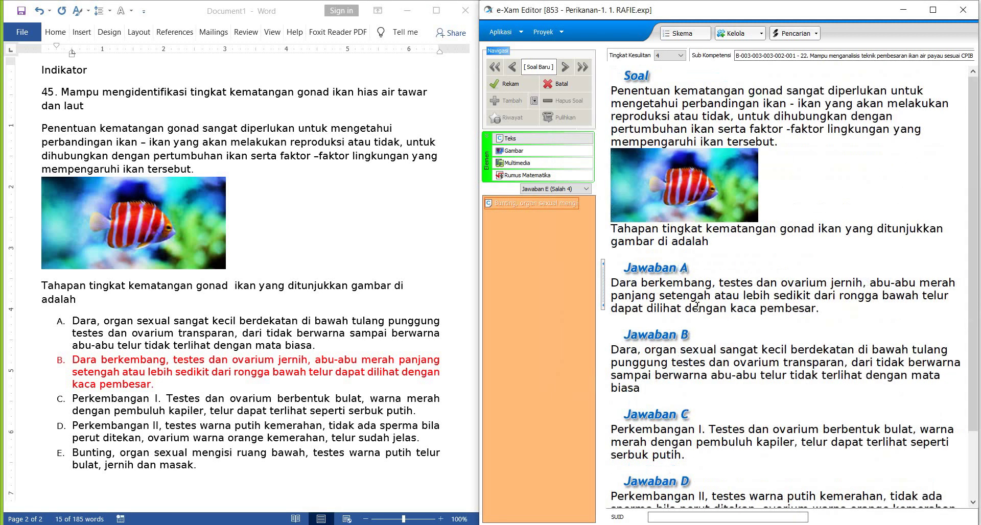
left_click(670, 336)
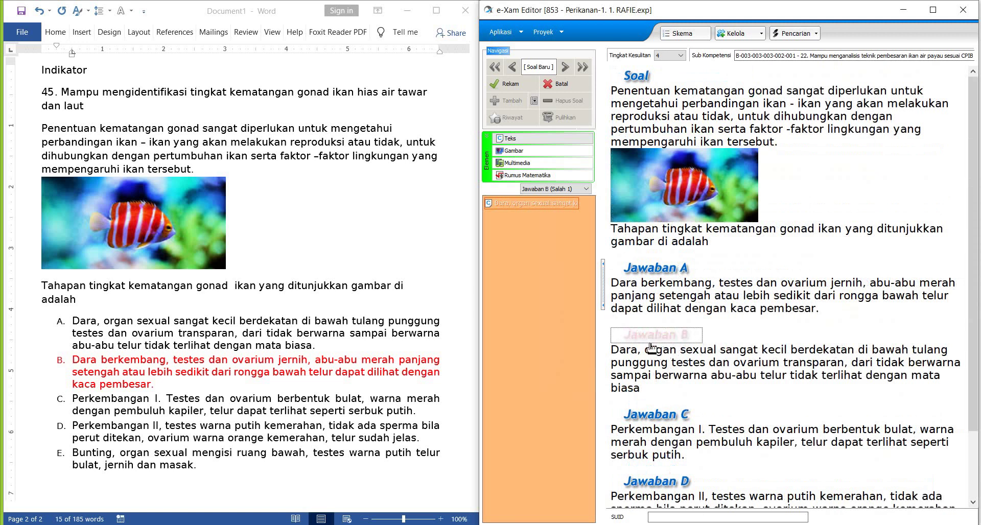
double_click(526, 207)
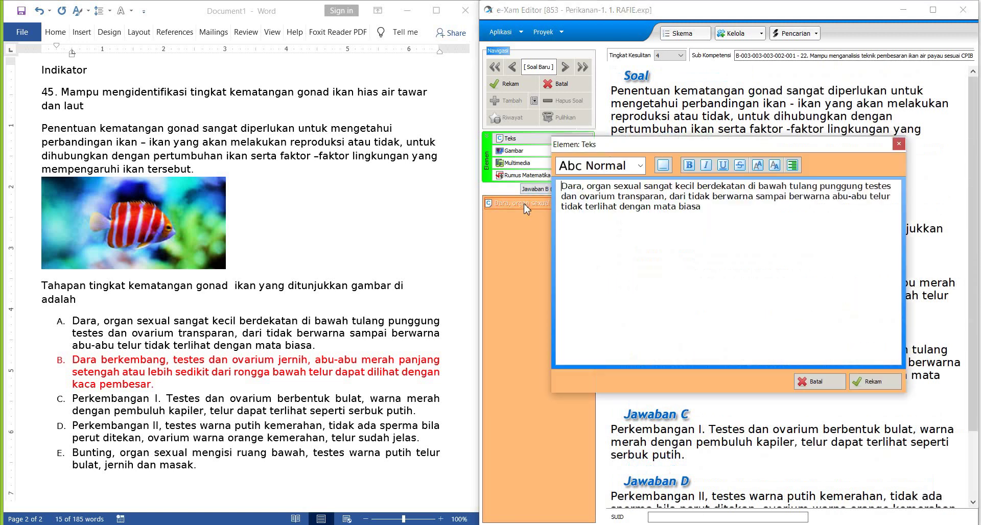
left_click(706, 165)
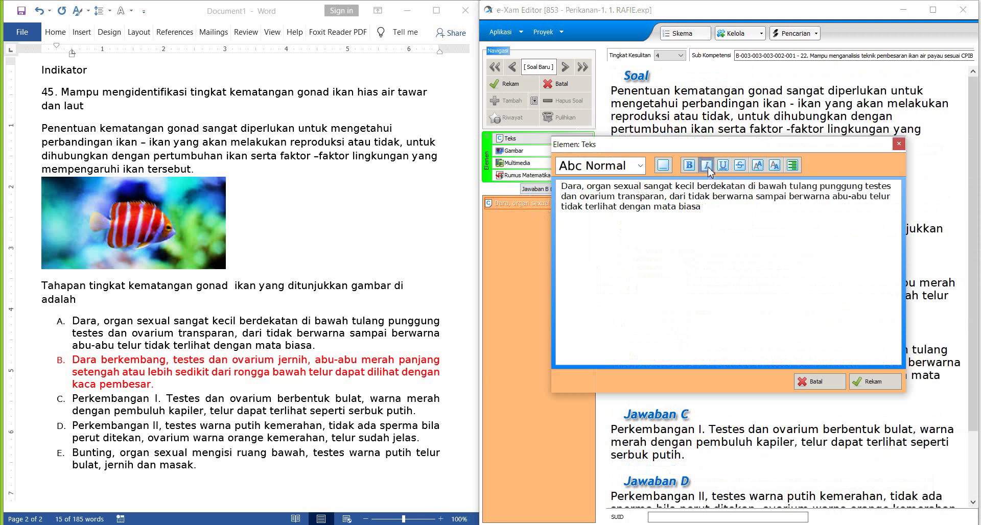
left_click(874, 381)
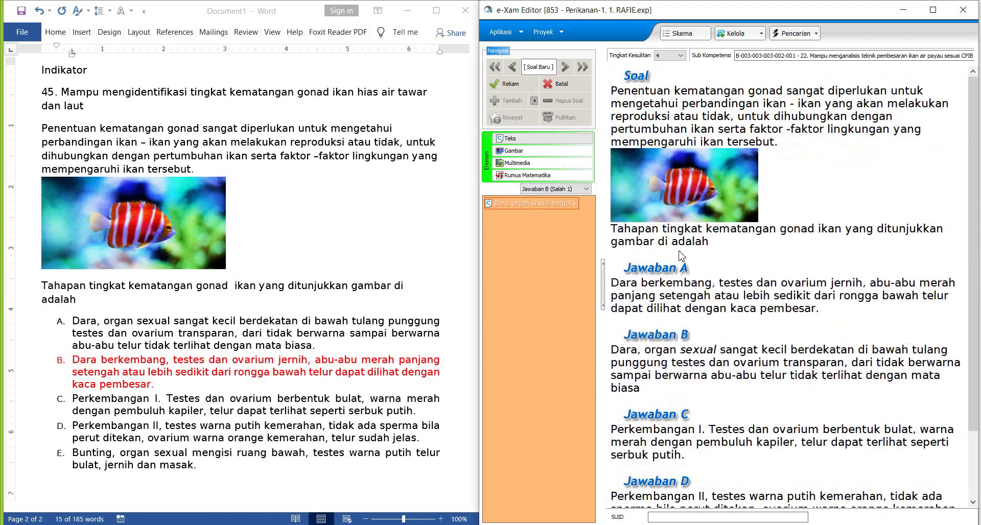
Save the question with Tingkat Kesulitan 5 and Sub Kompetensi "45. Mampu mengidentifikasi tingkat kematangan gonad ikan hias air tawar dan laut".
left_click(681, 56)
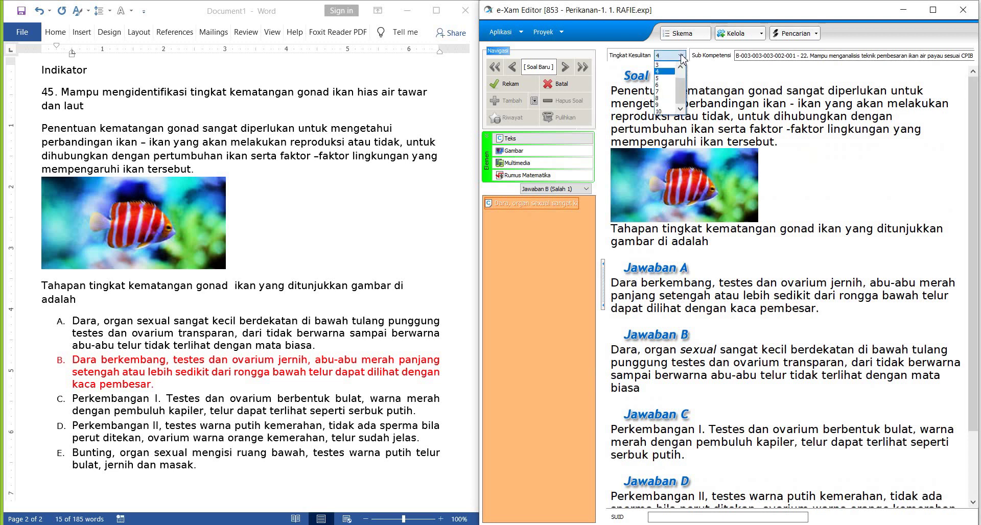
left_click(668, 80)
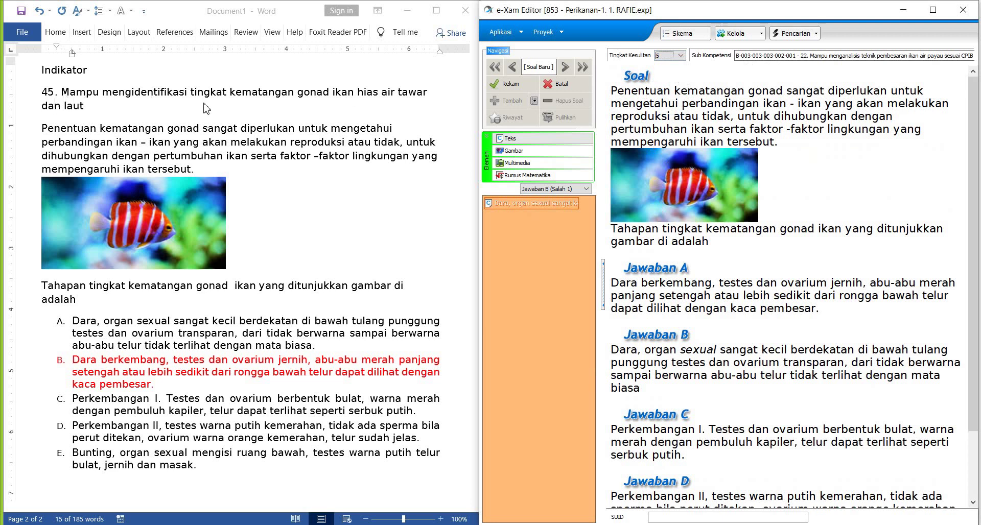
left_click(803, 57)
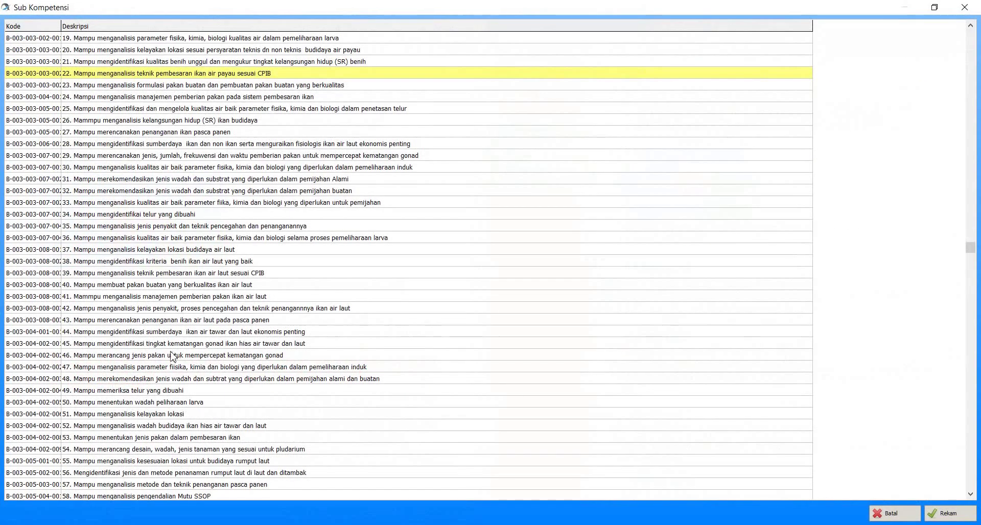
left_click(146, 344)
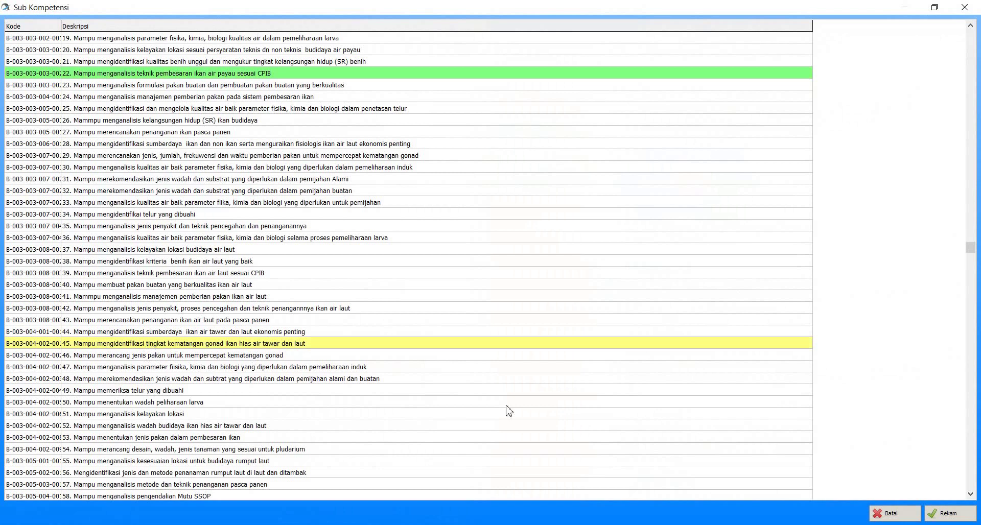
left_click(945, 514)
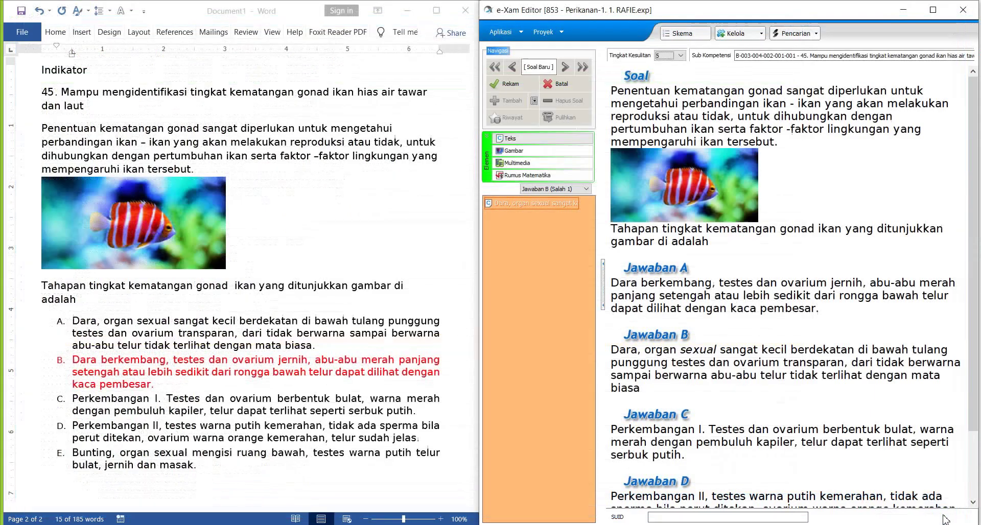
left_click(510, 84)
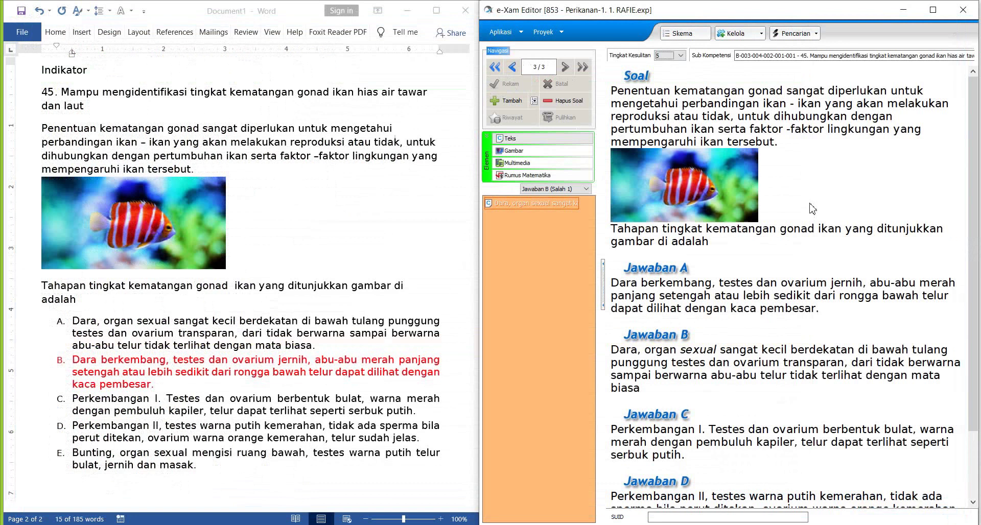
Switch to the Chrome window with the Google image results for "gonad ikan hias air laut".
left_click(632, 302)
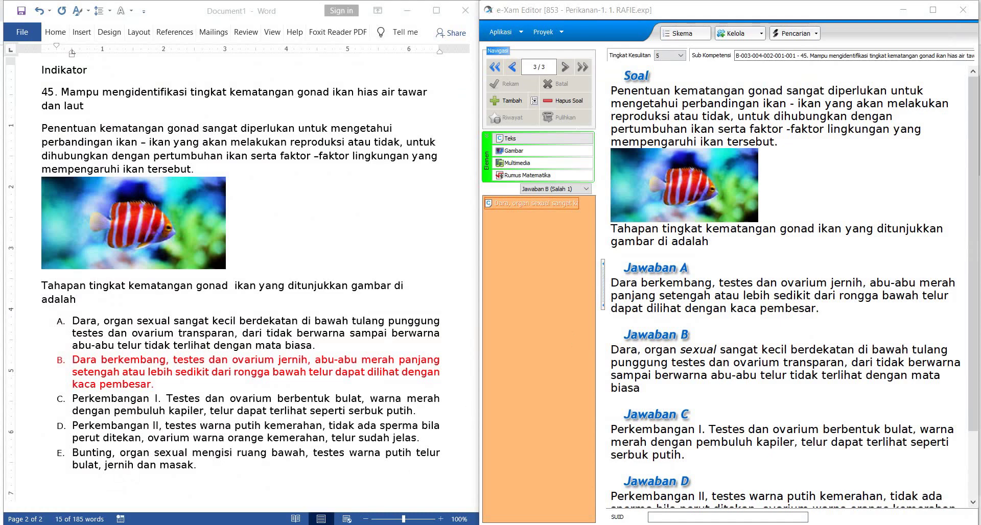
key("alt+Tab")
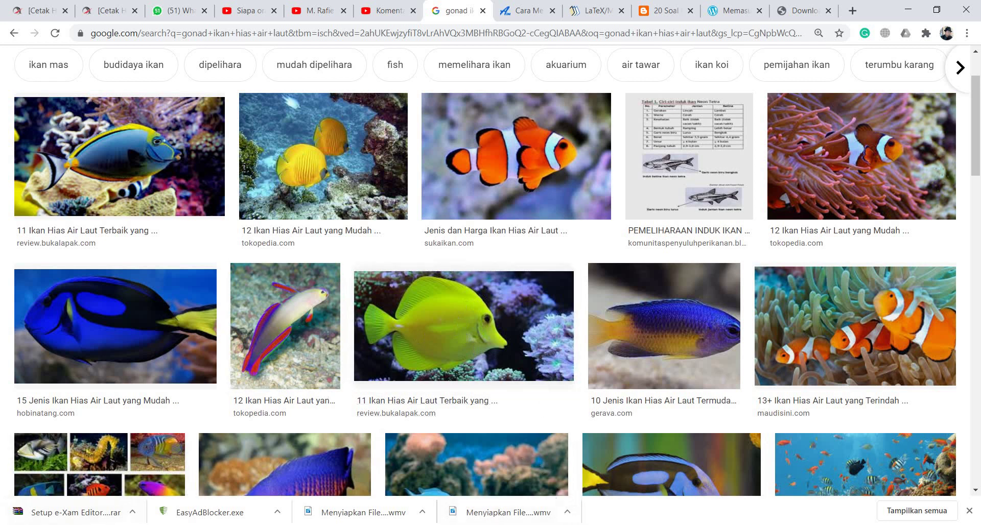
Open Snipping Tool, capture the yellow fish picture in the image search results, and copy the snip to the clipboard.
key("super+s")
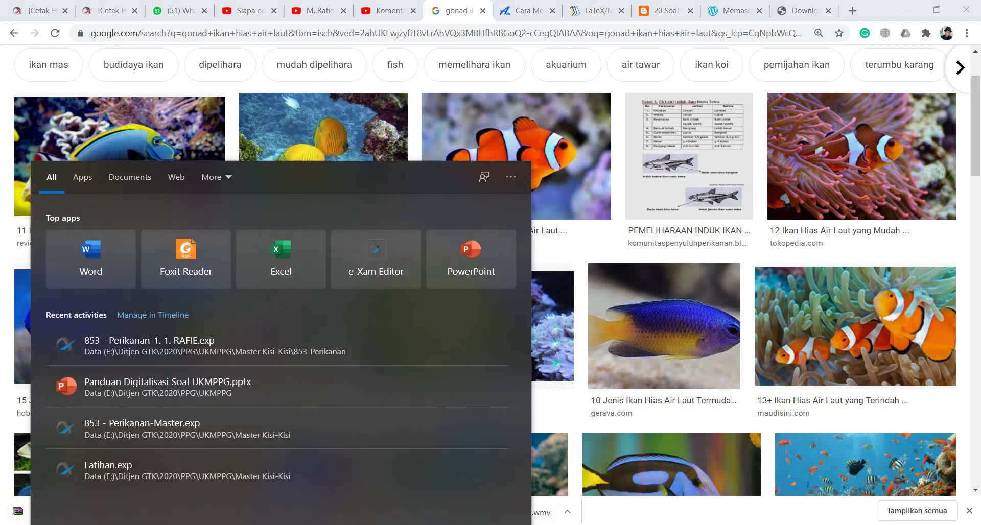
type("sn")
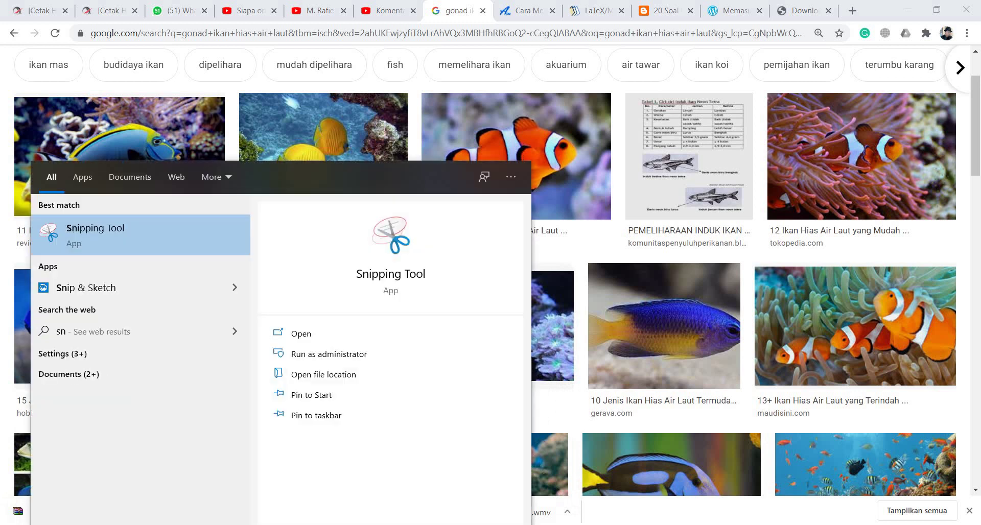
type("a")
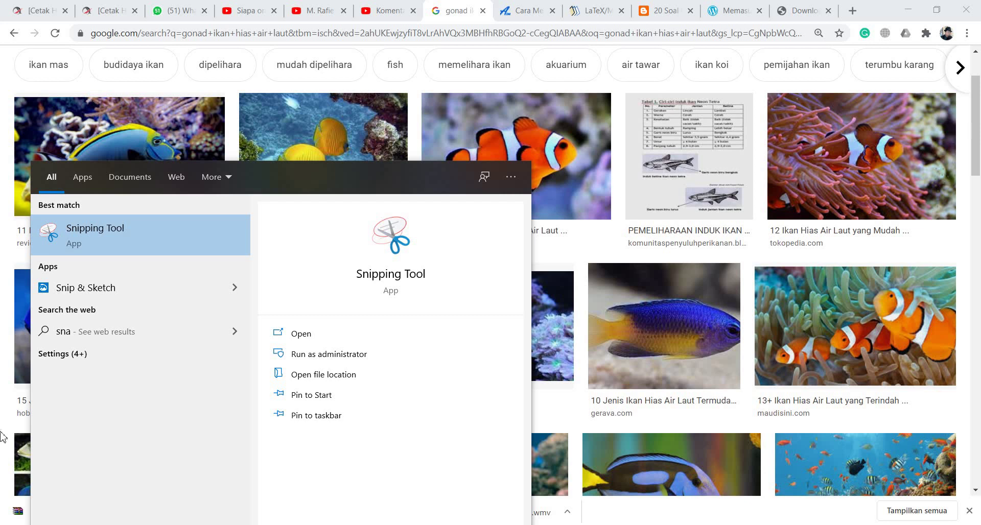
left_click(174, 241)
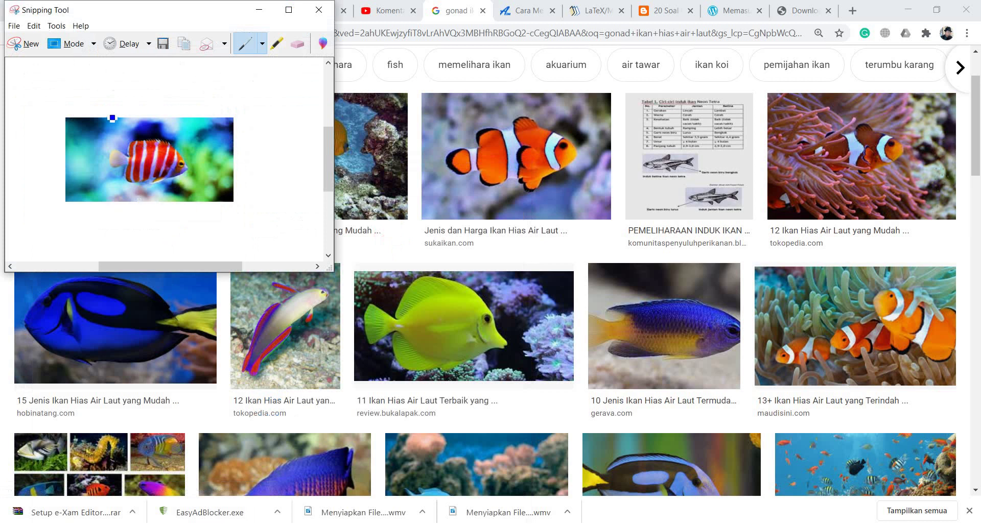
left_click(20, 46)
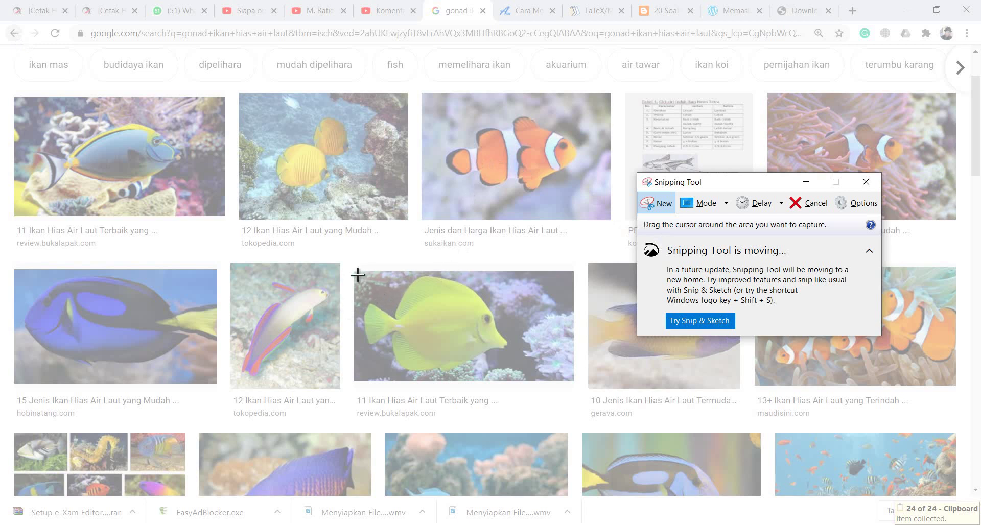
left_click_drag(358, 275, 533, 379)
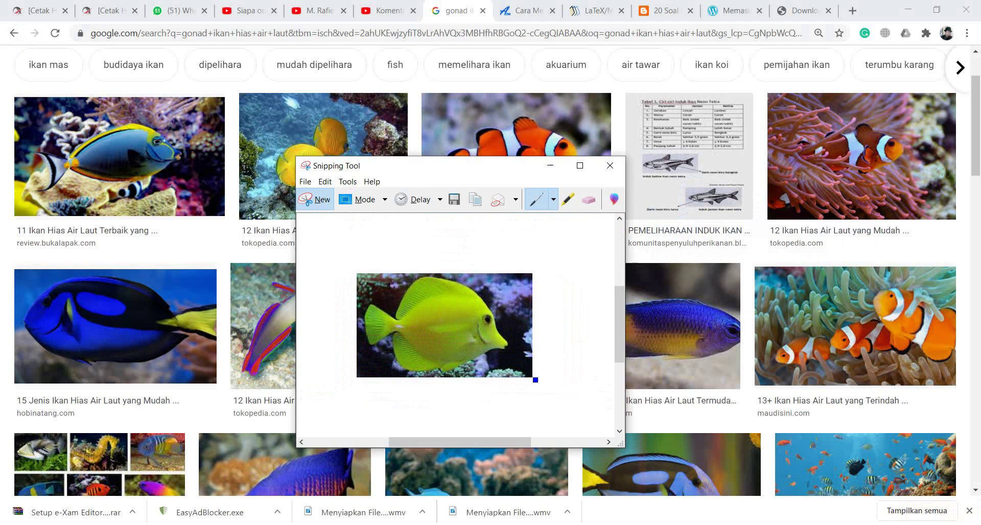
left_click(476, 202)
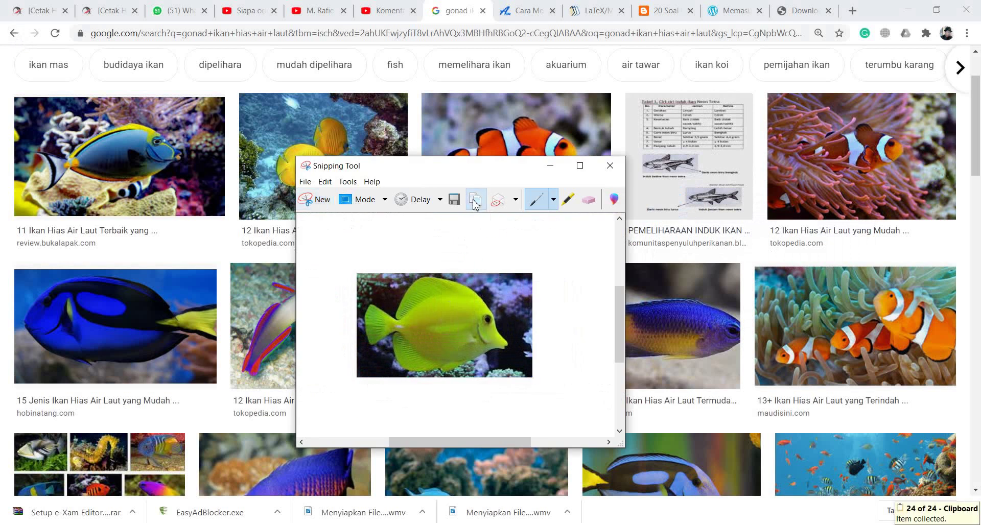
Switch to e-Xam Editor, replace the striped fish image in question 3 with the clipboard snip, and save the question.
key("alt+Tab")
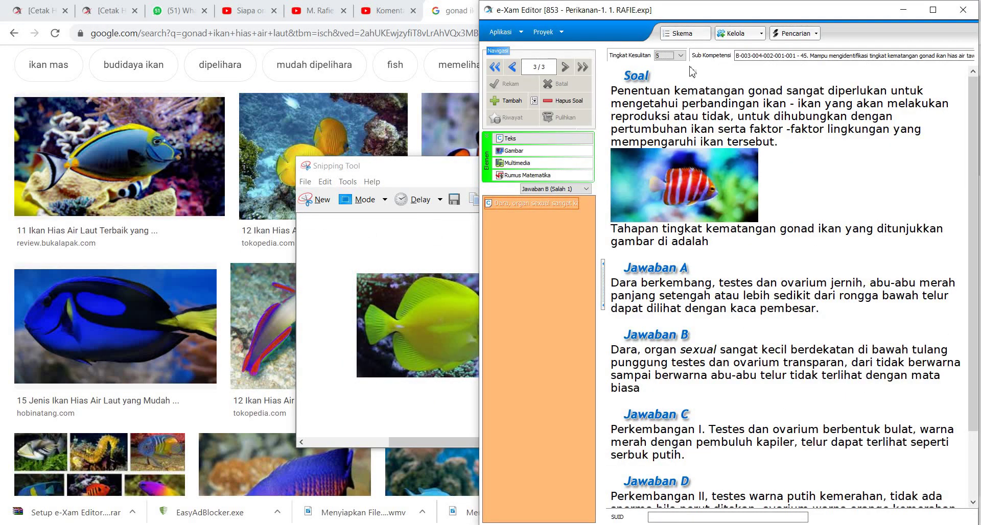
left_click(639, 80)
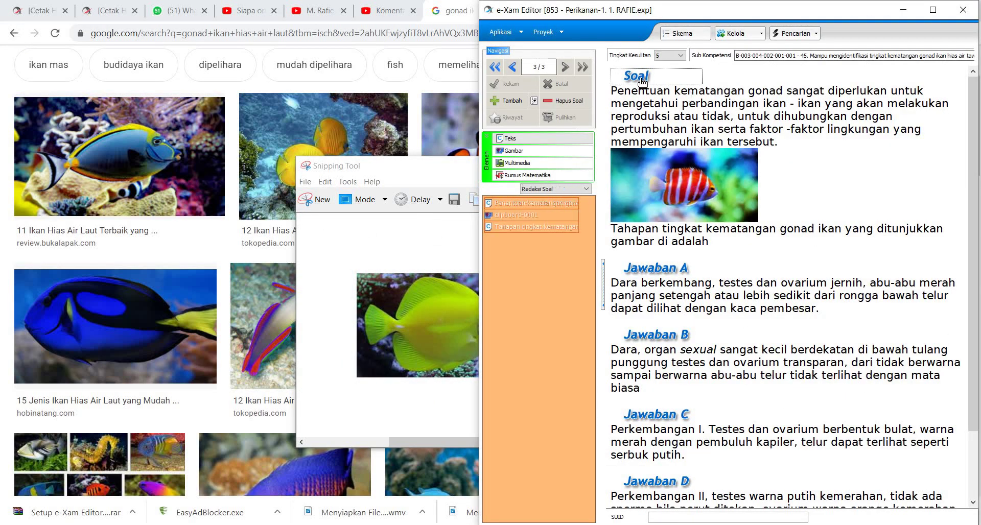
left_click(532, 219)
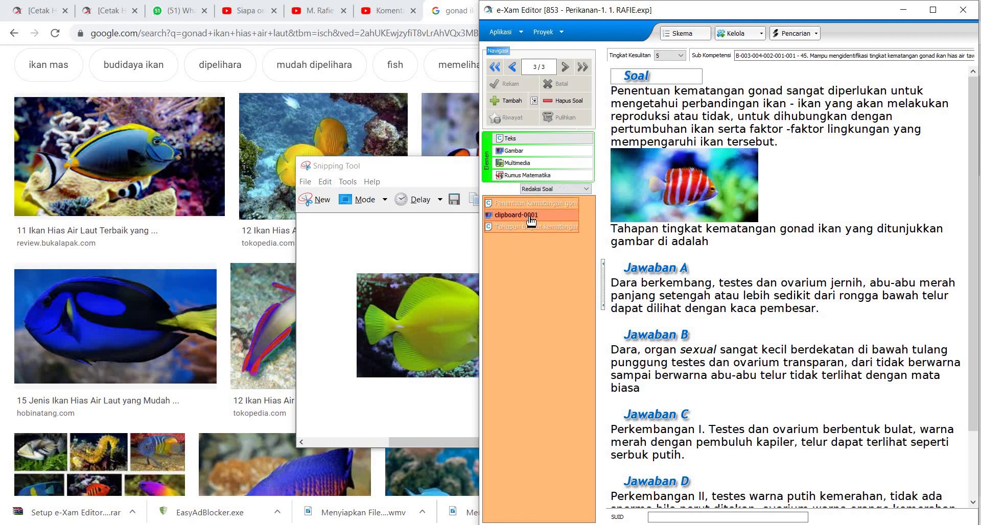
right_click(532, 220)
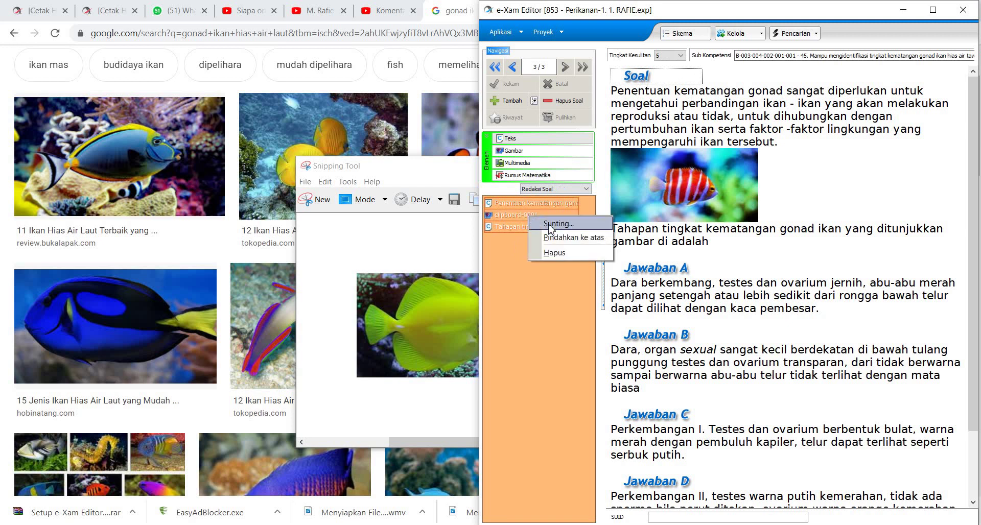
left_click(549, 225)
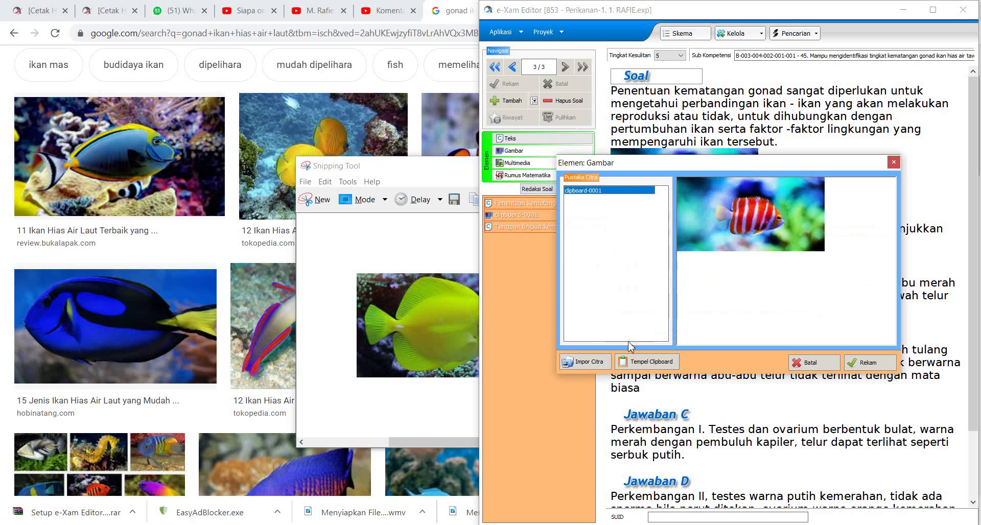
left_click(652, 362)
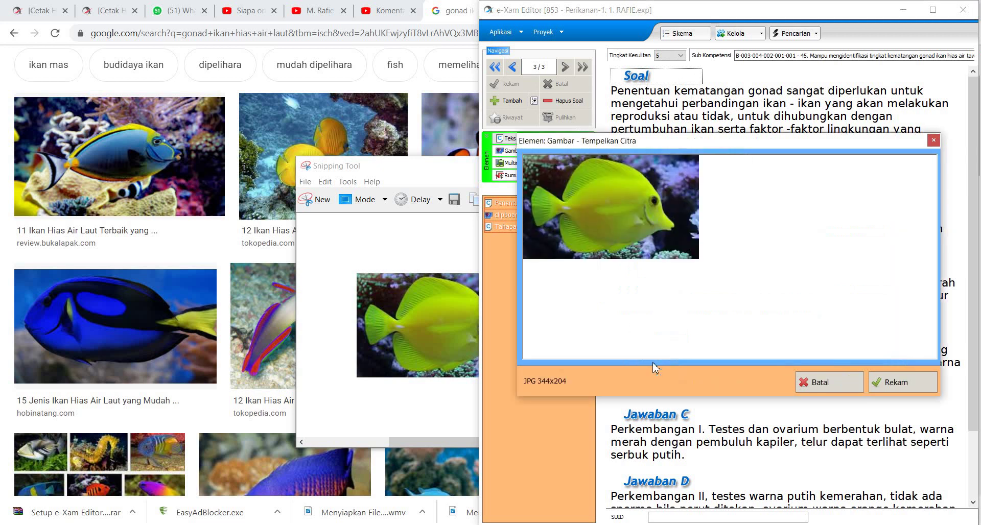
left_click(900, 384)
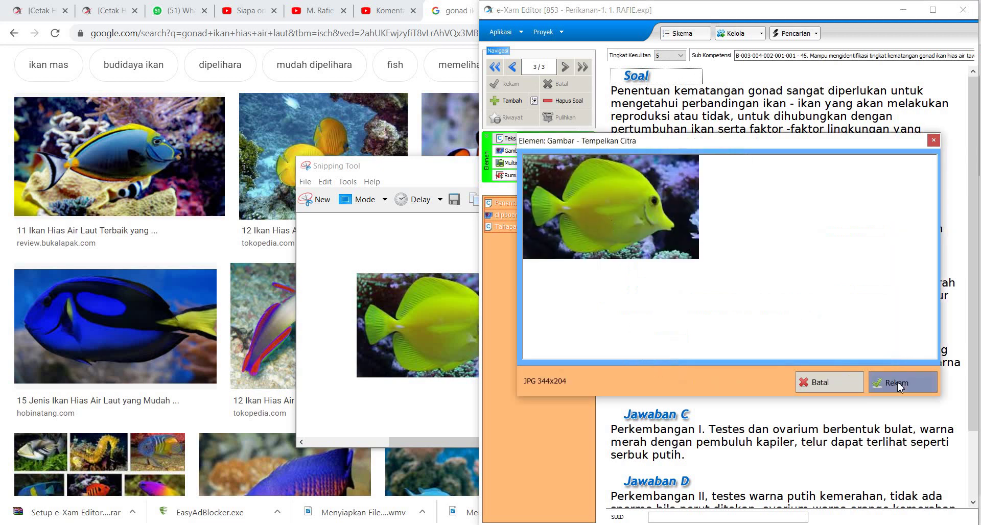
left_click(875, 363)
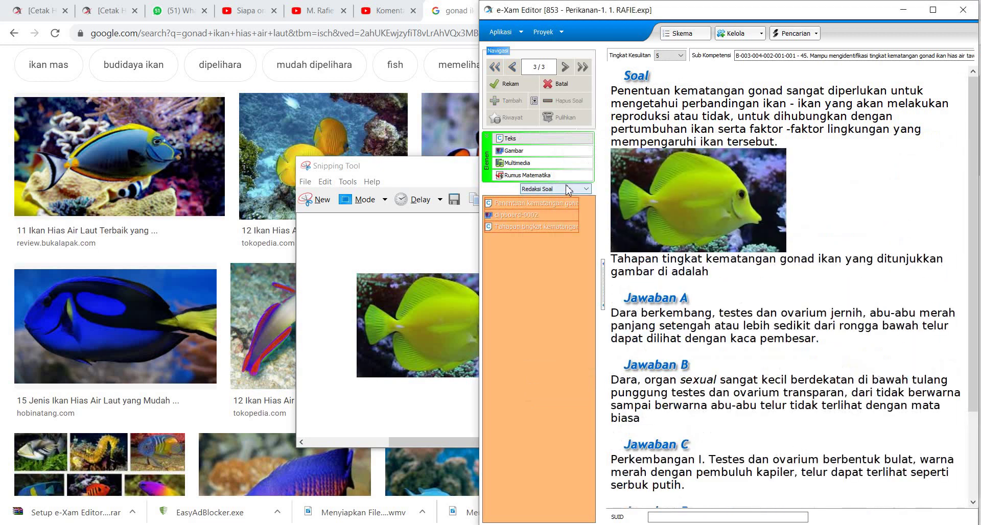
left_click(504, 85)
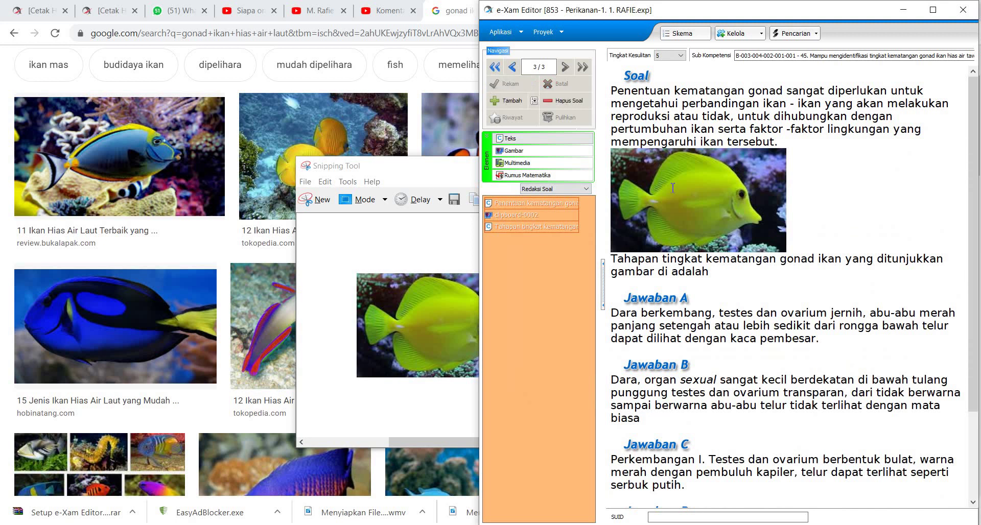
Add a new question with the pasted text "Berikut ini manakah yang termasuk Ikan Kerapu Kingdom : Animalia".
left_click(365, 244)
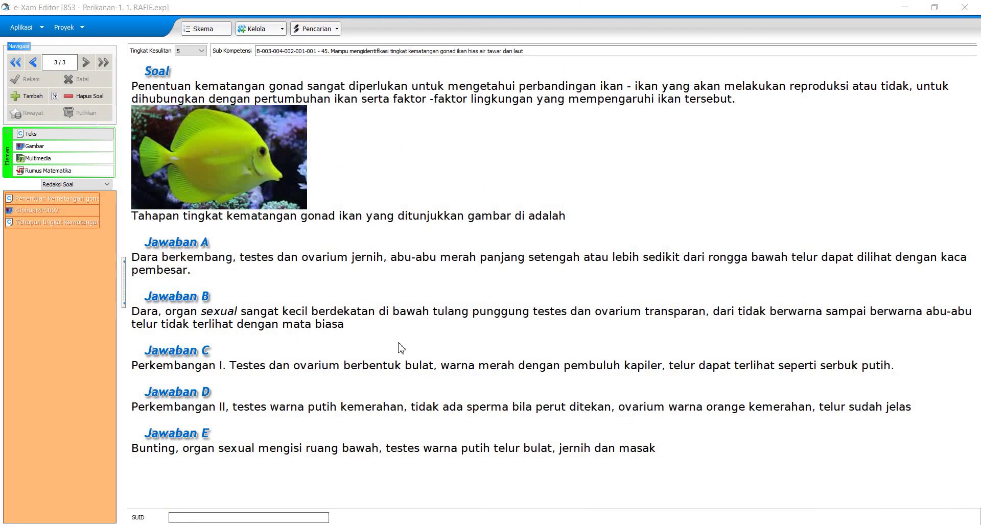
left_click(19, 101)
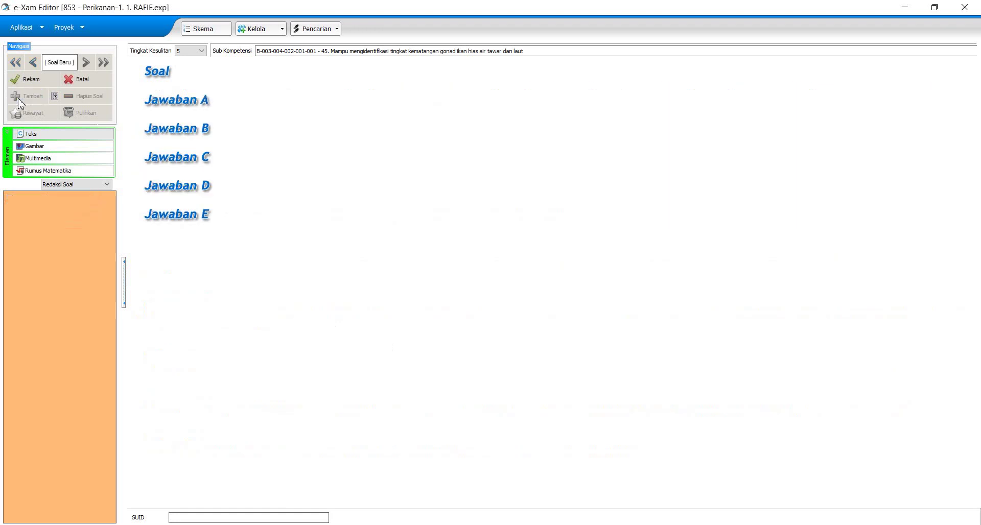
left_click(65, 137)
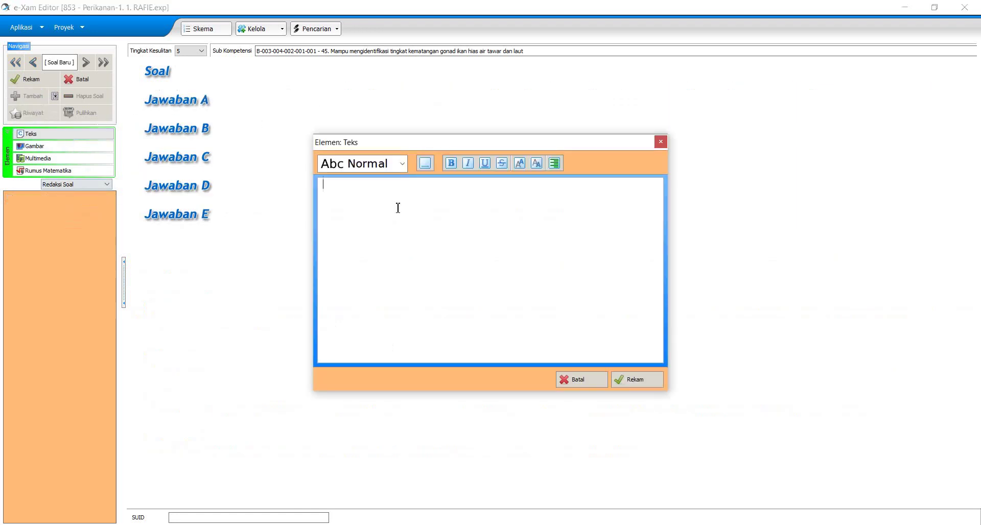
key("ctrl+v")
key("ctrl+a")
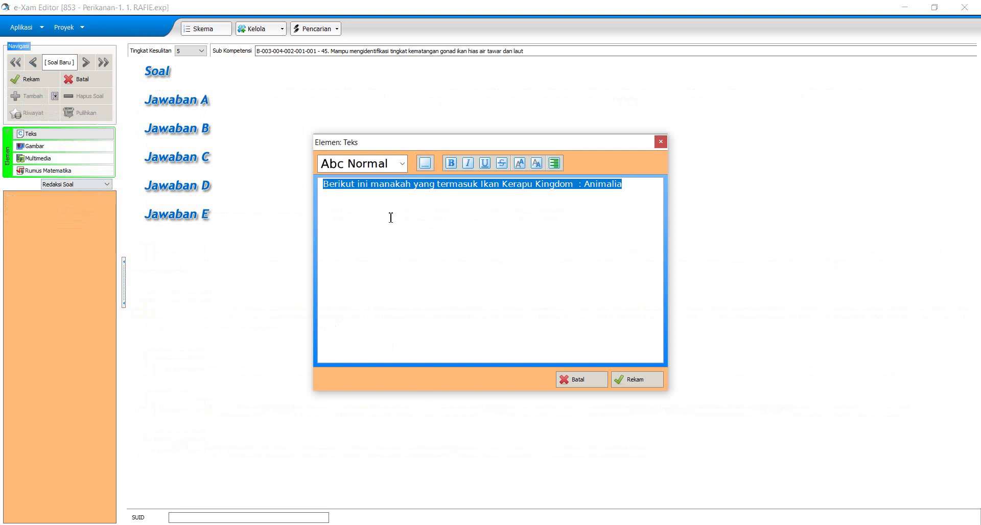
left_click(645, 388)
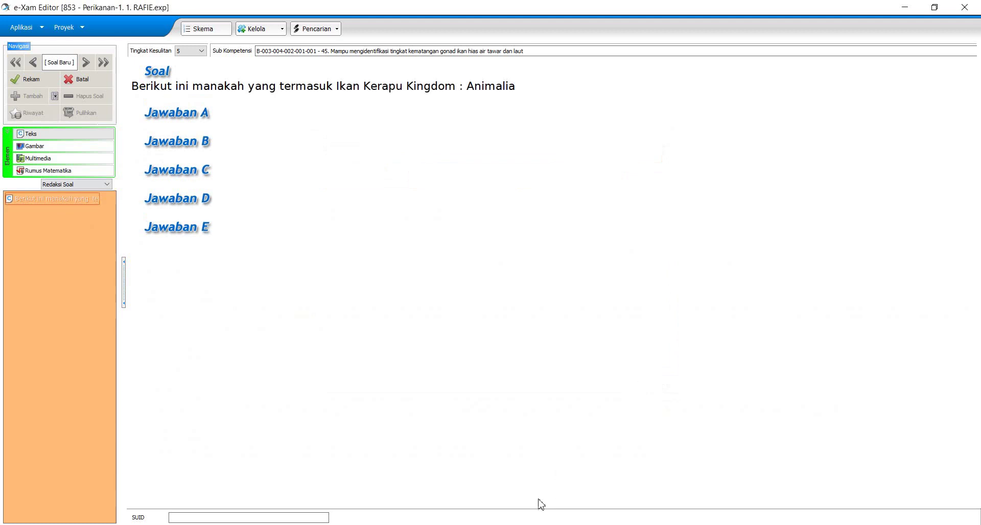
Switch to the grouper article in Chrome and capture the red grouper picture with Snipping Tool.
mouse_move(435, 524)
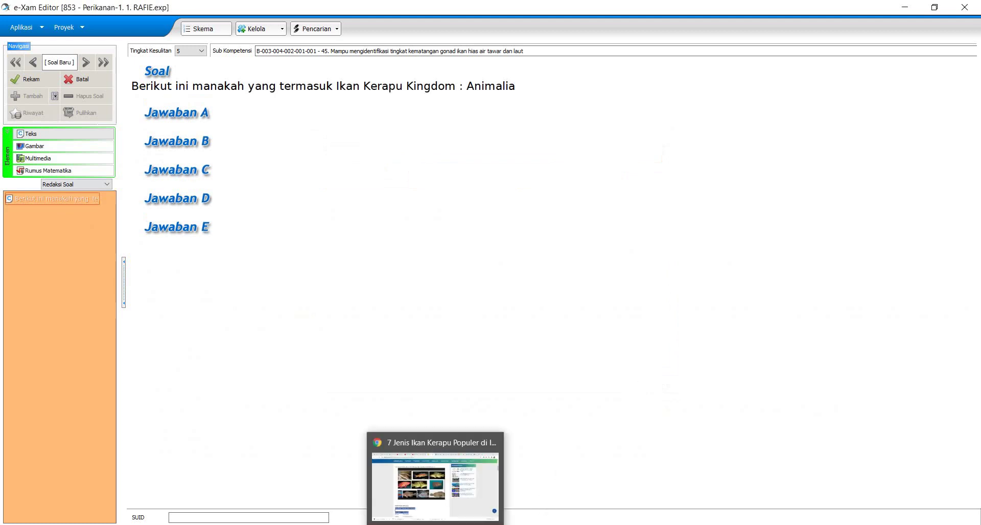
left_click(470, 506)
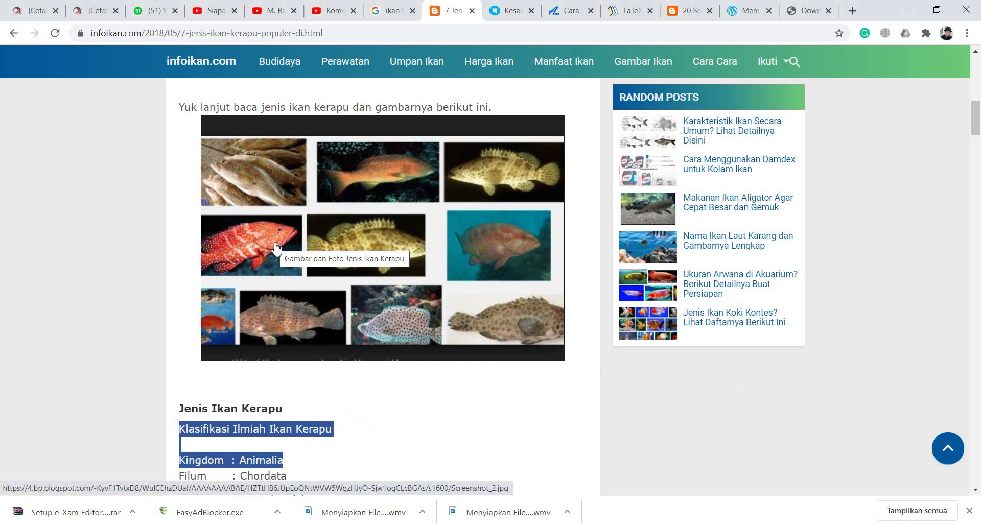
left_click(153, 524)
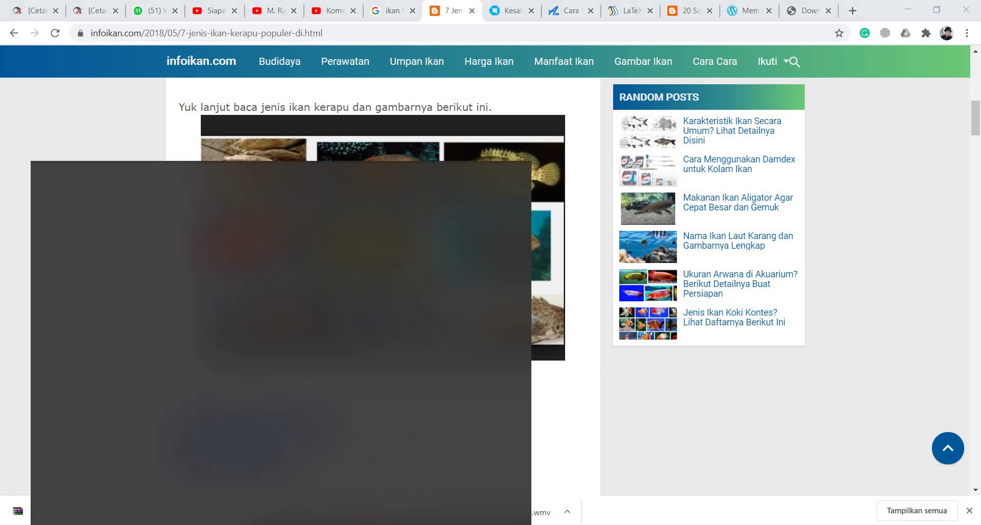
type("sna")
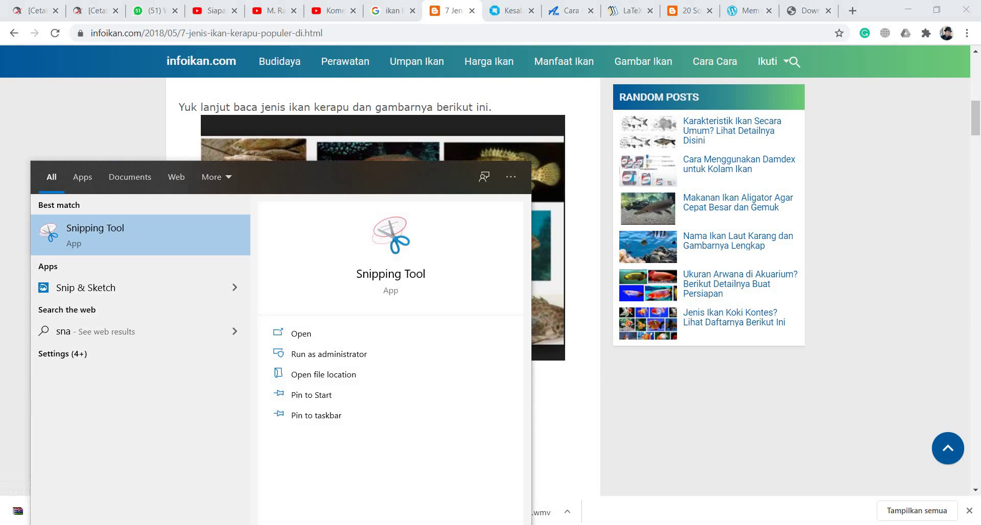
left_click(121, 245)
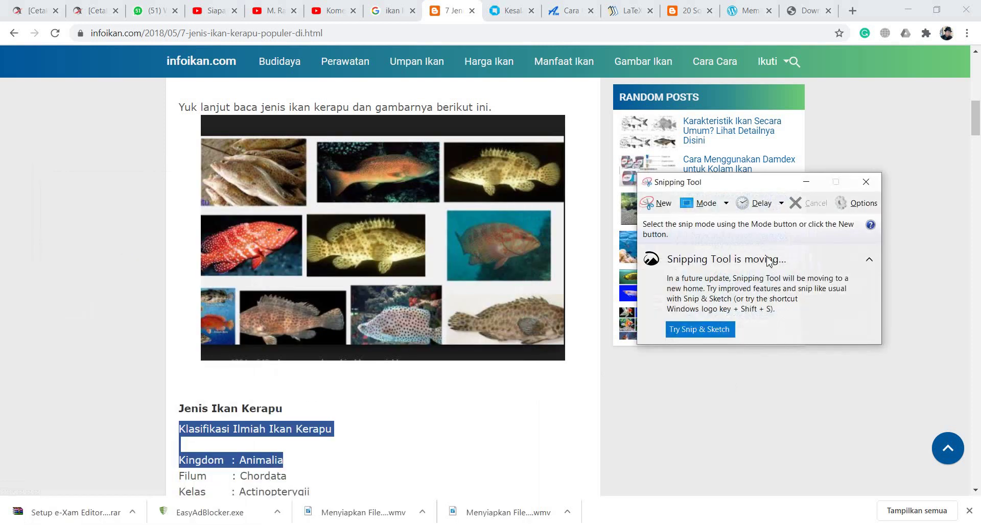
left_click(657, 204)
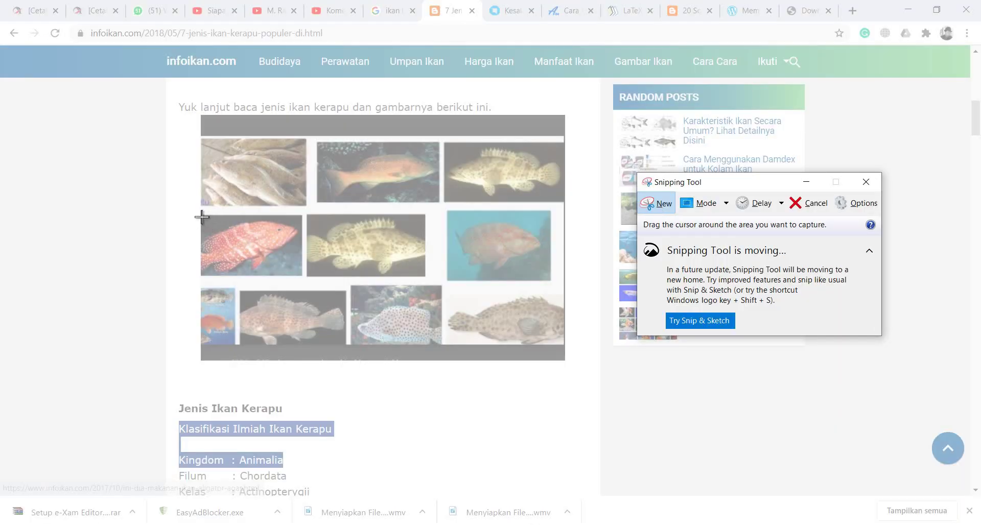
left_click_drag(200, 215, 302, 275)
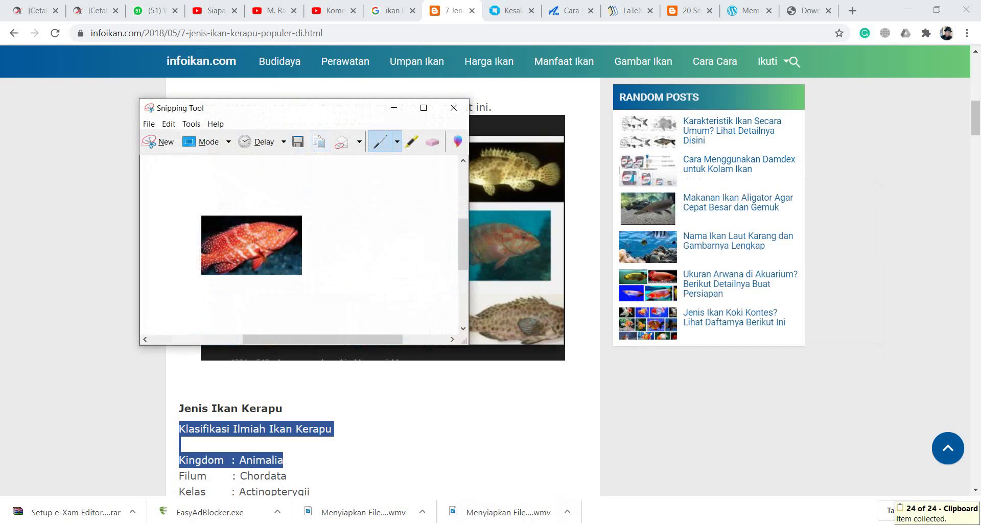
Return to e-Xam Editor and insert the captured red grouper picture from the clipboard as the image for Jawaban A.
key("alt+Tab")
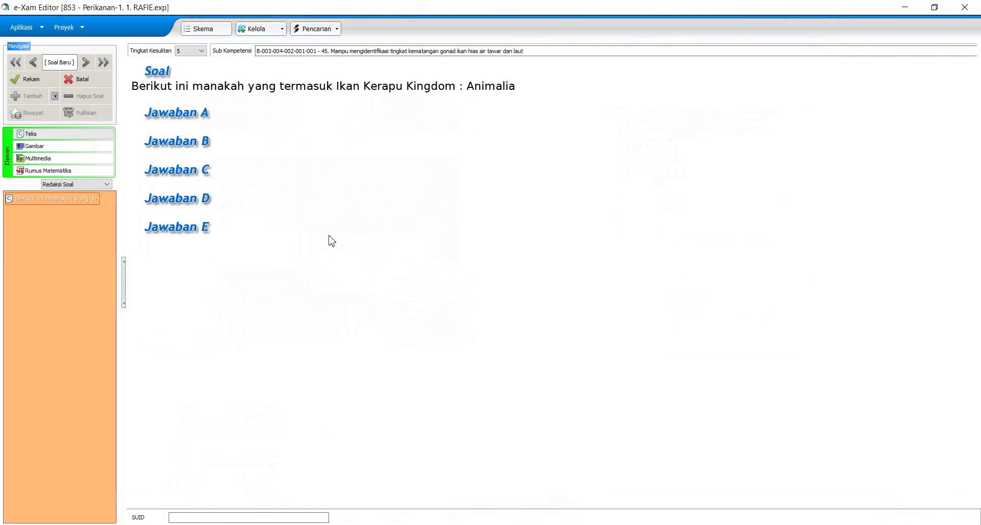
left_click(183, 114)
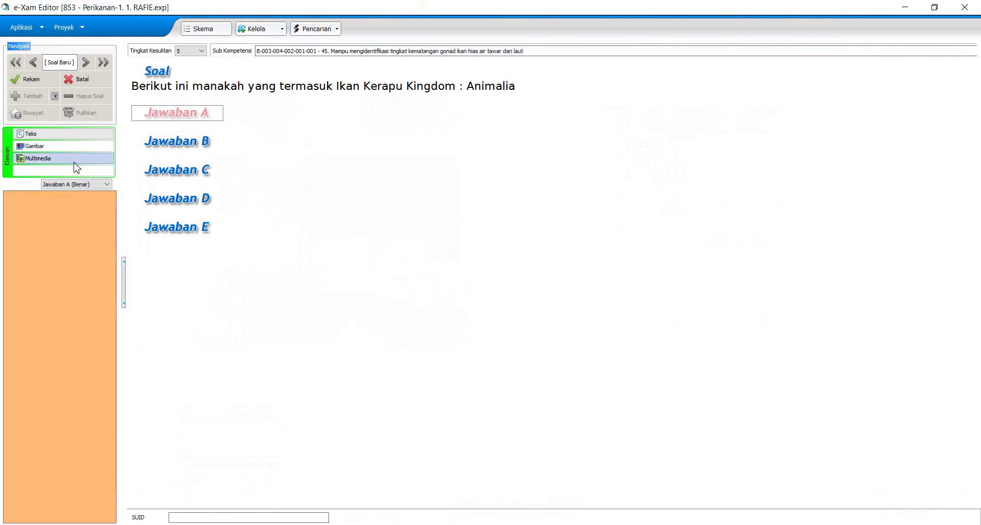
left_click(77, 148)
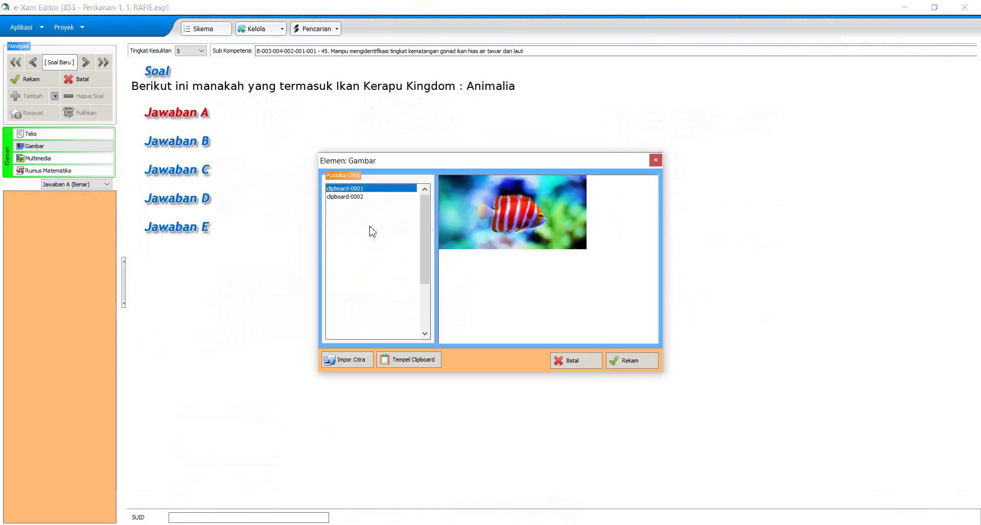
left_click(429, 363)
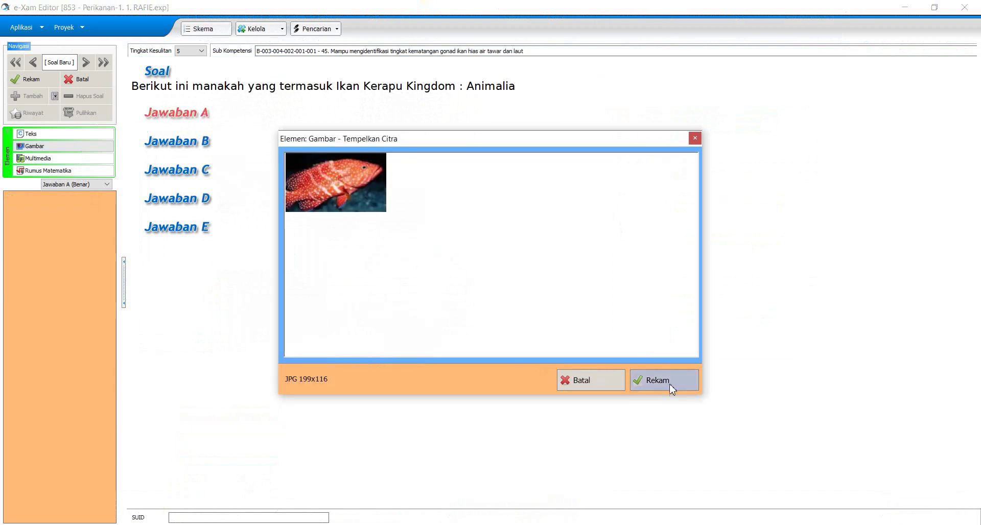
left_click(670, 389)
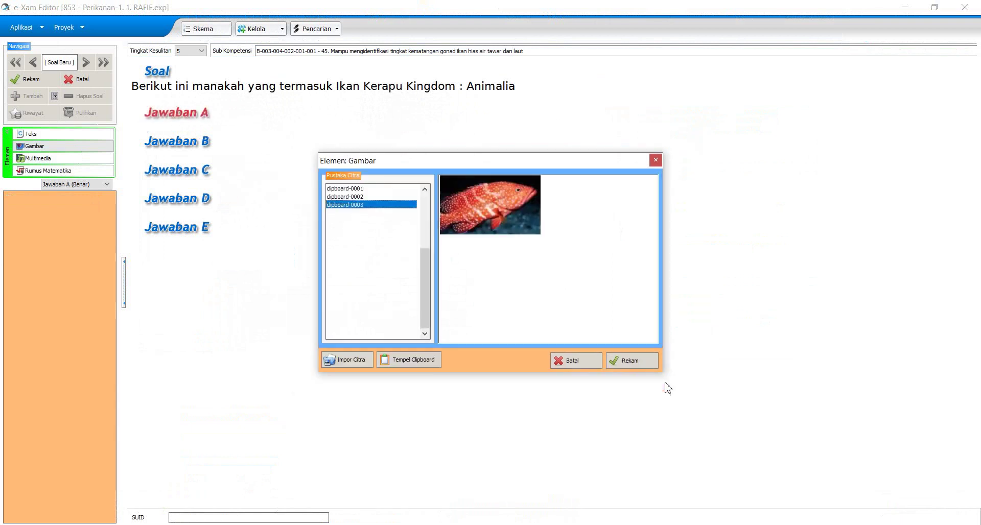
left_click(637, 364)
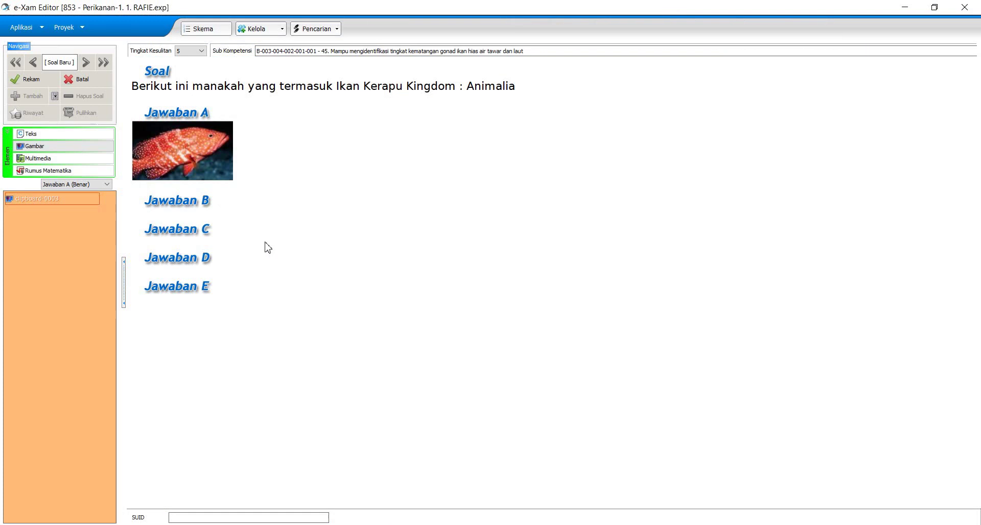
Select Jawaban B as the answer to edit and close the old red grouper snip in Snipping Tool without saving it.
left_click(199, 207)
left_click(572, 524)
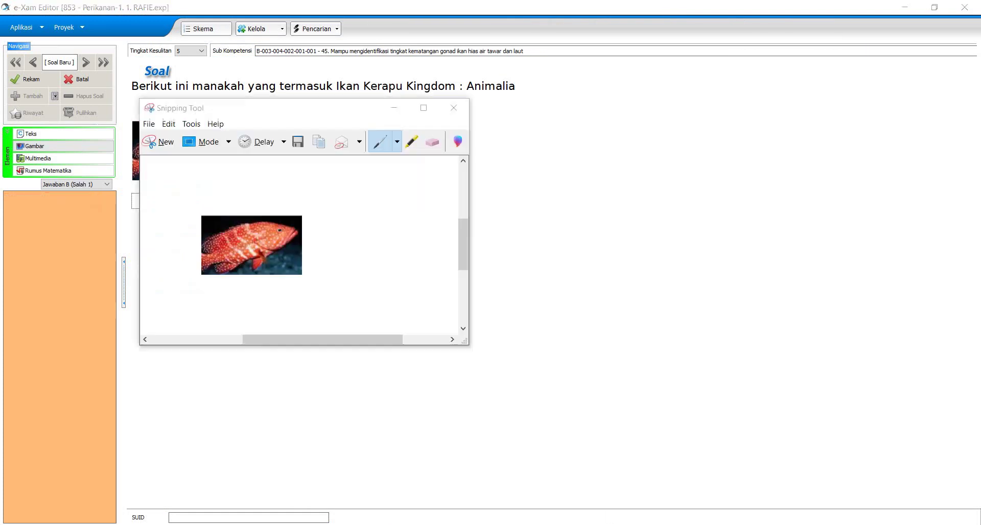
left_click(461, 113)
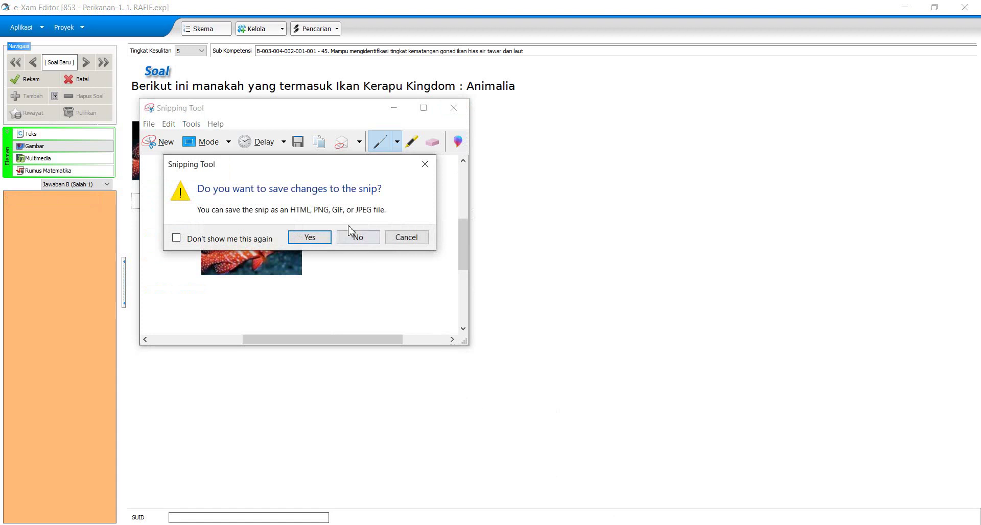
left_click(361, 238)
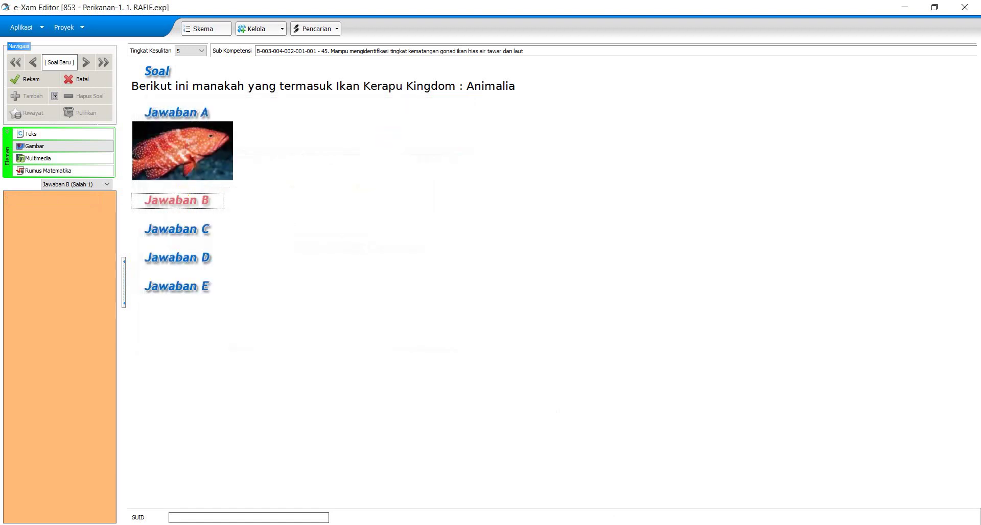
Switch to the grouper article in Chrome, capture the white spotted grouper picture in the lowest row with Snipping Tool, and copy the snip.
key("alt+Tab")
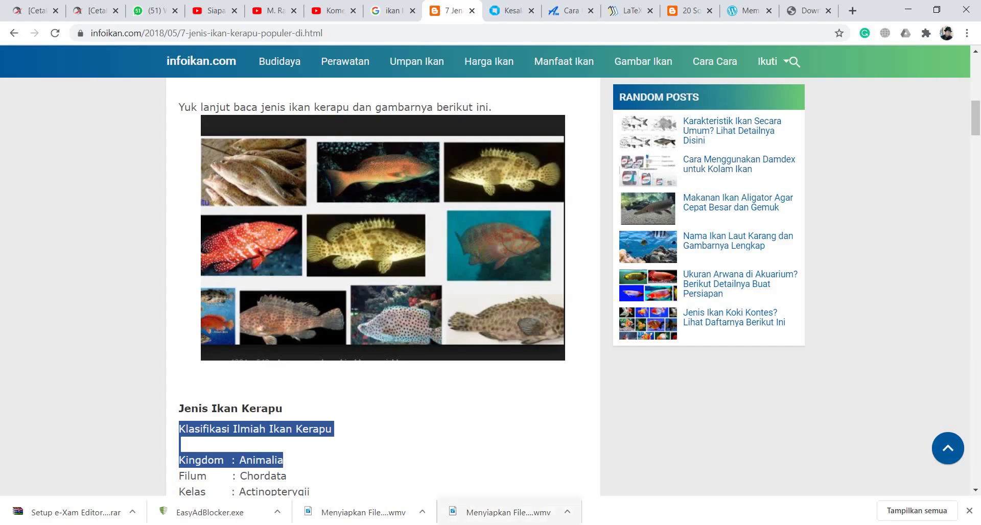
key("super+s")
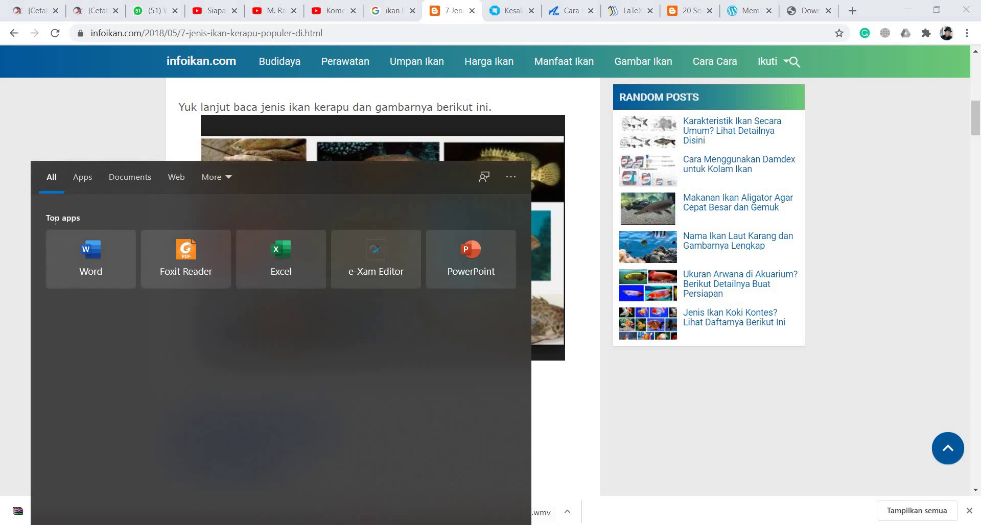
type("sn")
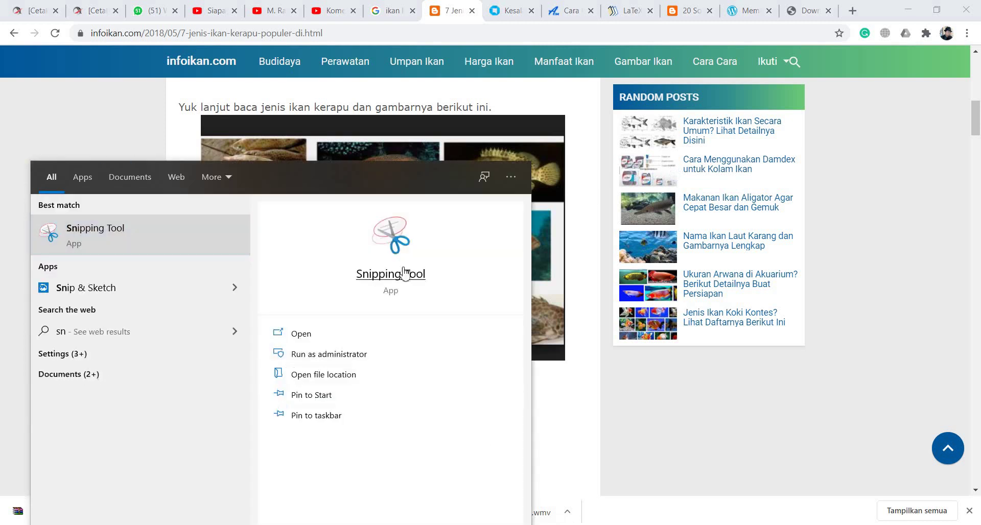
left_click(404, 275)
left_click(653, 206)
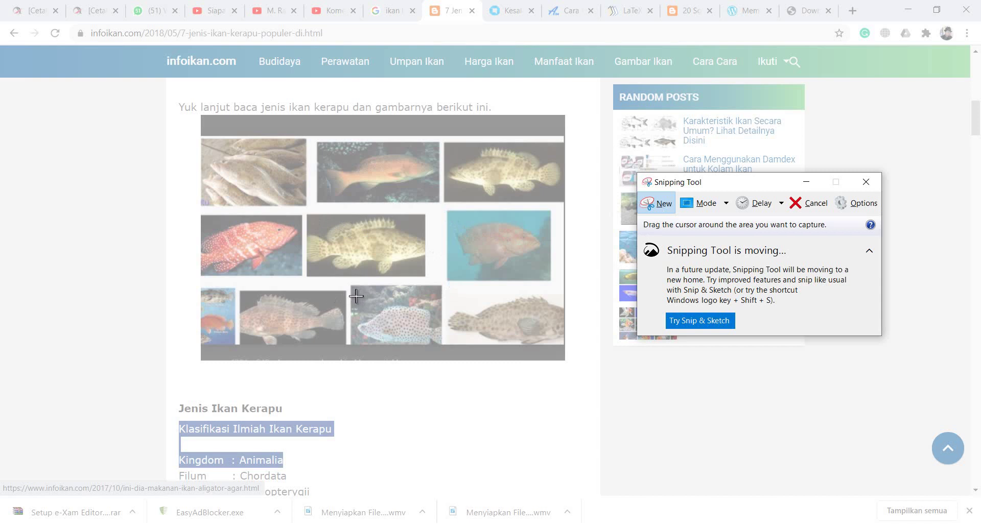
left_click_drag(352, 296, 443, 344)
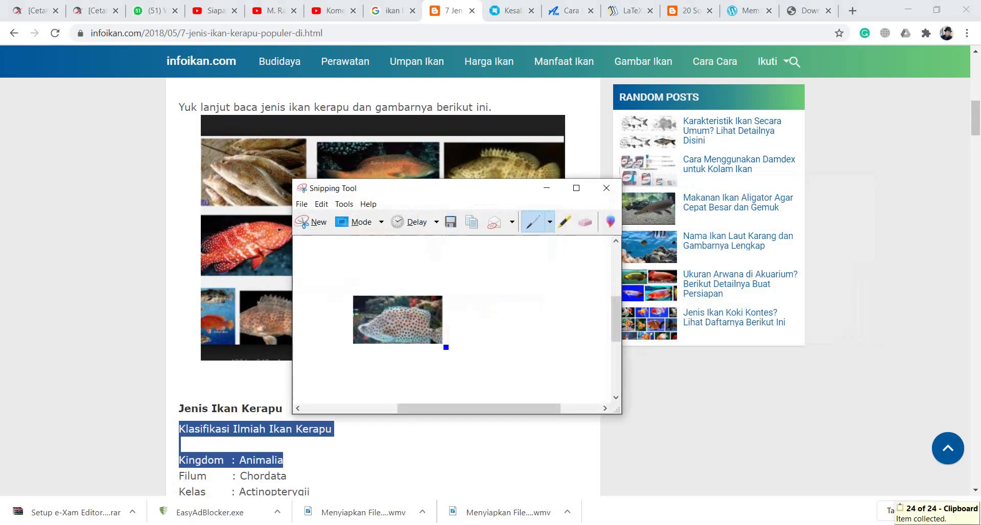
left_click(472, 222)
Return to e-Xam Editor and insert the spotted grouper snip from the clipboard as the image for Jawaban B.
key("alt+Tab")
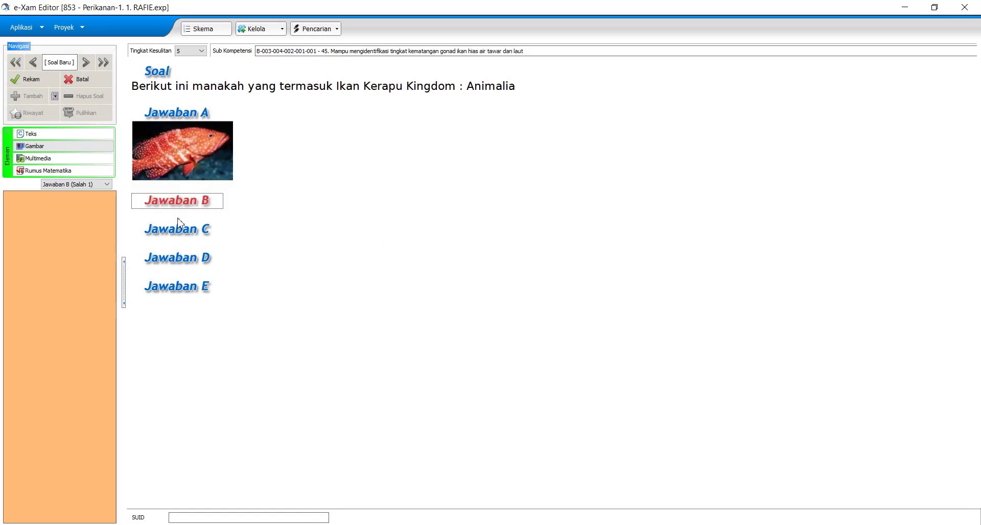
left_click(46, 146)
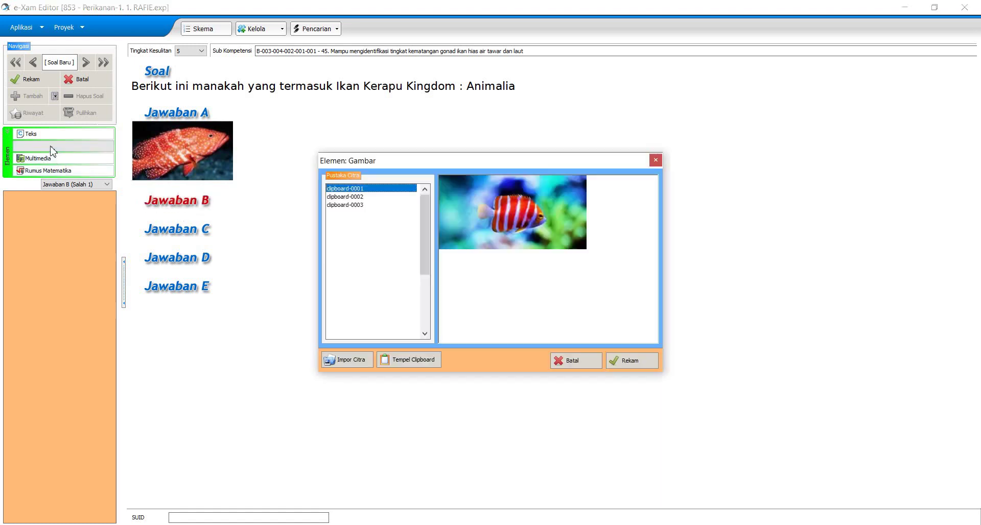
left_click(404, 361)
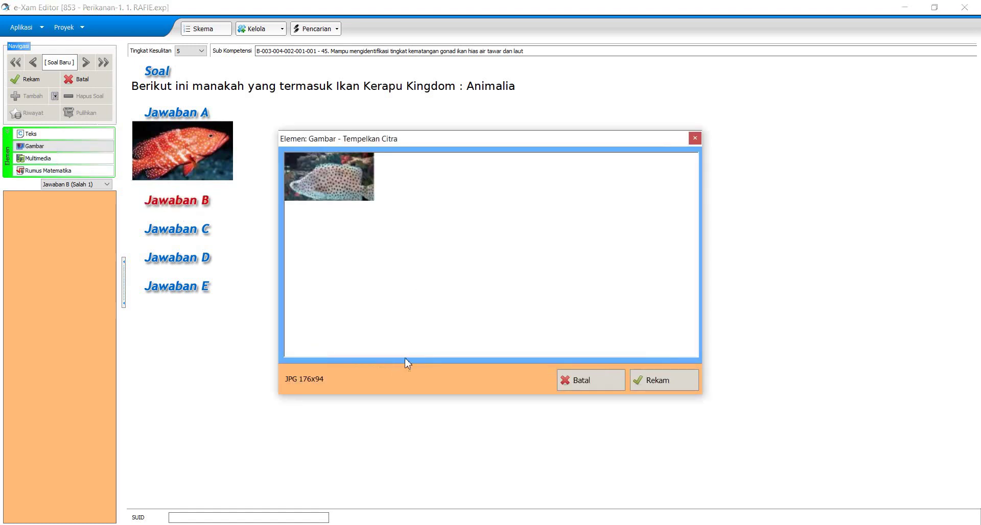
left_click(649, 382)
left_click(644, 365)
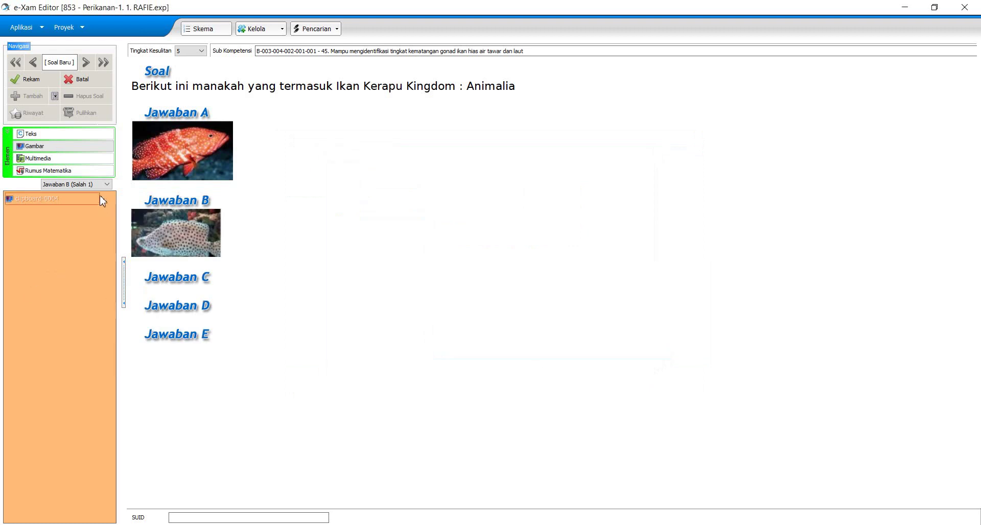
Select Jawaban C, switch to the article in Chrome, and snip and copy the yellow-brown grouper picture in the middle row.
left_click(148, 278)
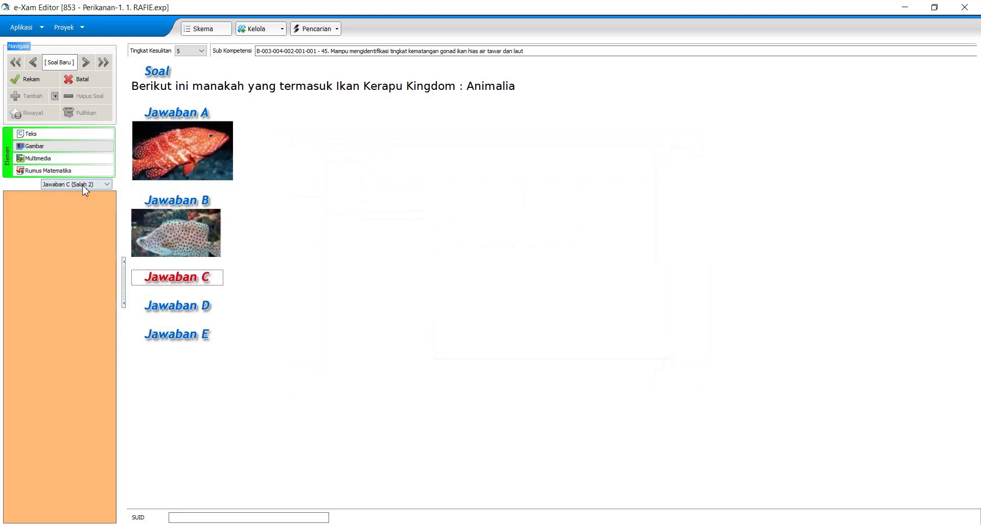
key("alt+Tab")
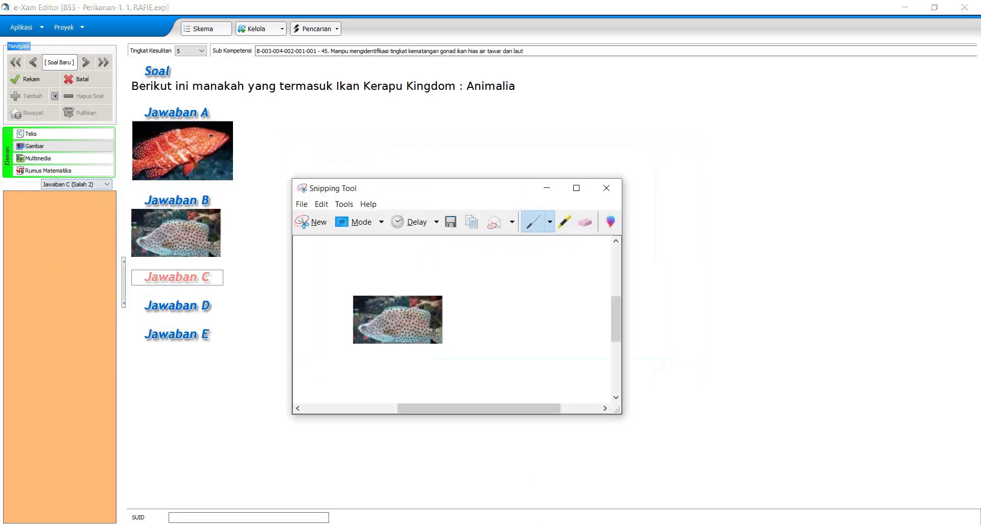
key("alt+Tab")
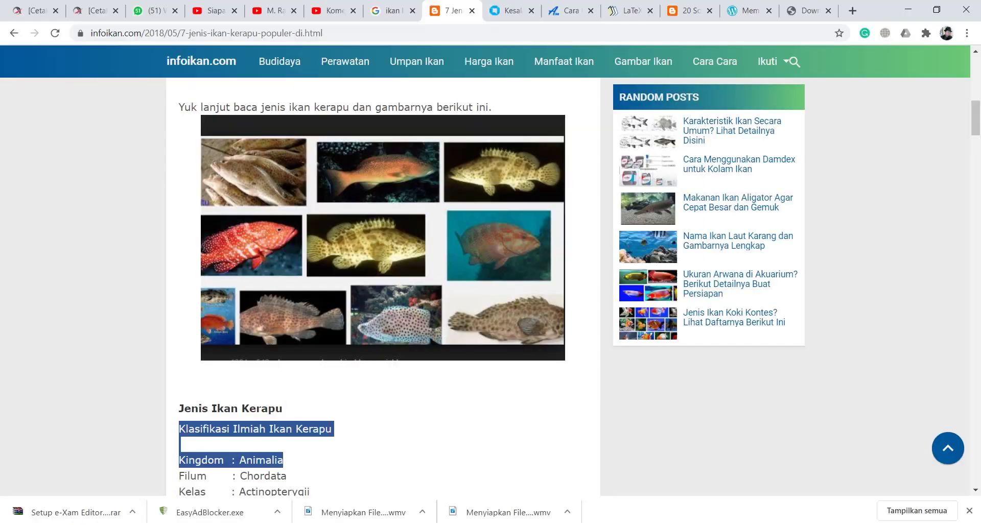
key("alt+Tab")
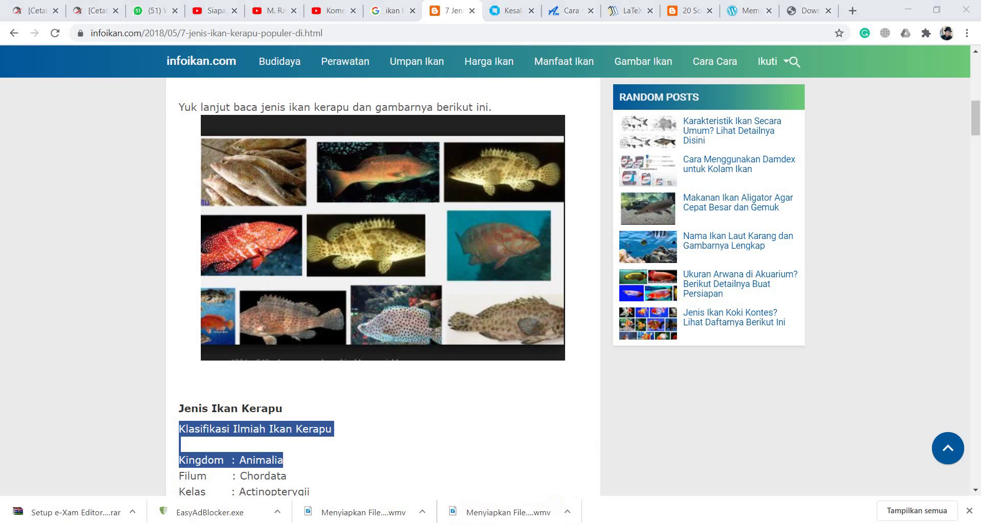
left_click(313, 222)
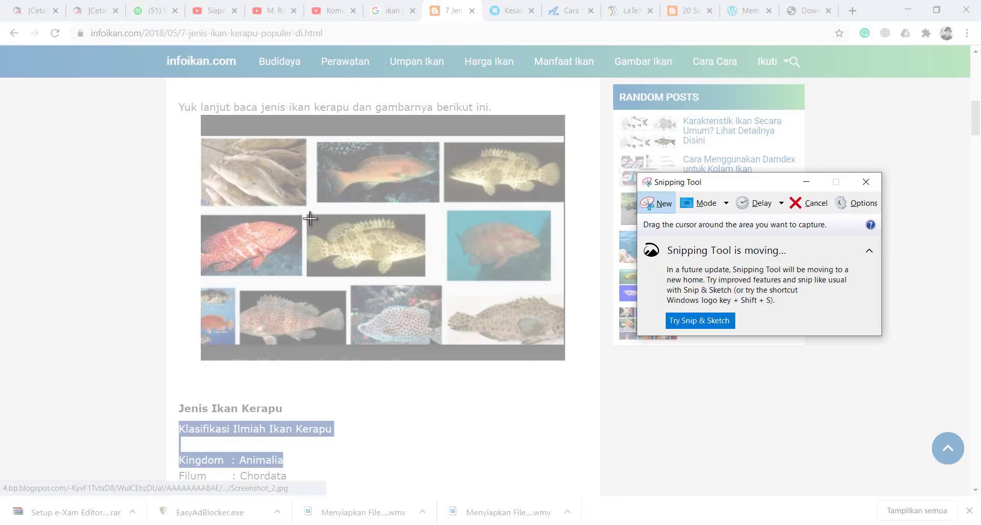
left_click_drag(310, 219, 425, 276)
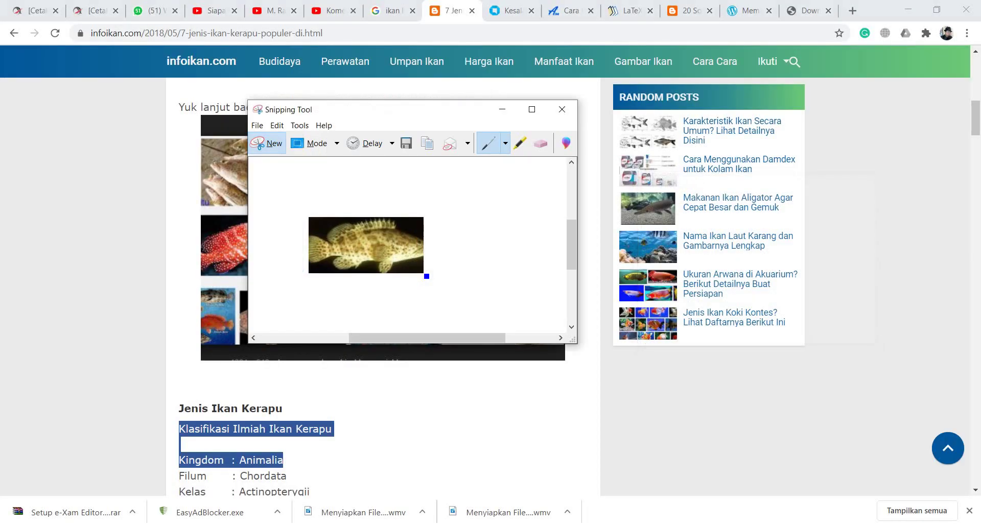
left_click(428, 145)
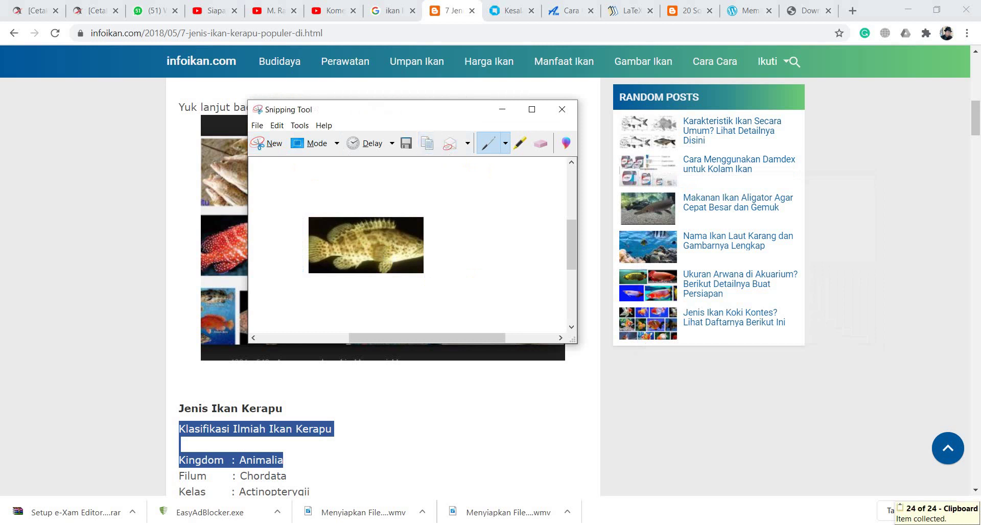
Return to e-Xam Editor and insert the middle-row yellow-brown grouper snip from the clipboard as the image for Jawaban C.
key("alt+Tab")
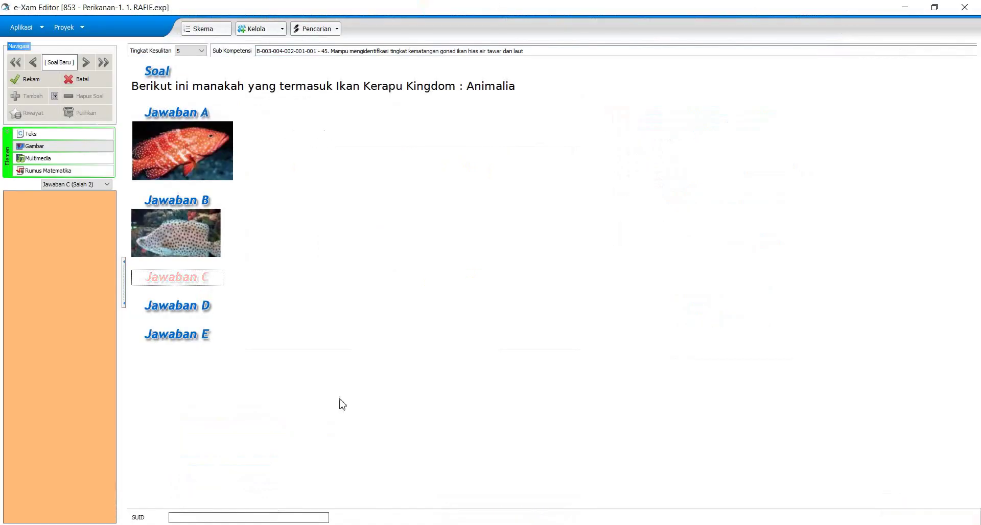
left_click(72, 147)
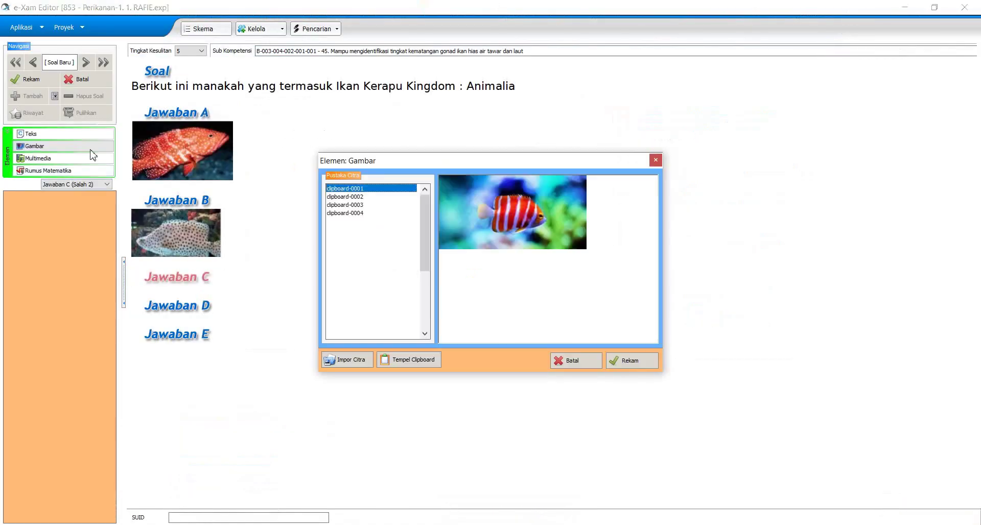
left_click(411, 361)
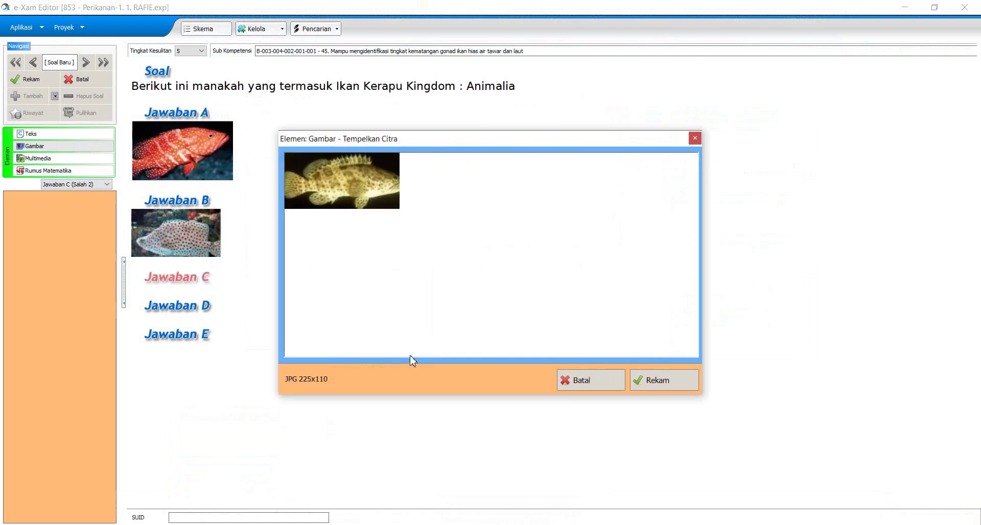
left_click(665, 379)
left_click(637, 366)
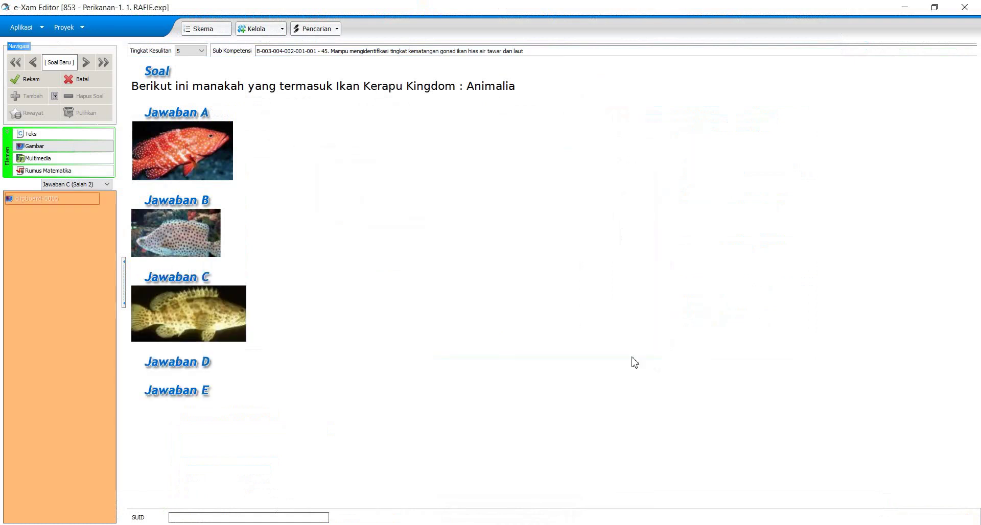
Select Jawaban D, switch to the article in Chrome, and snip the yellow-brown grouper picture at the end of the first row.
left_click(199, 364)
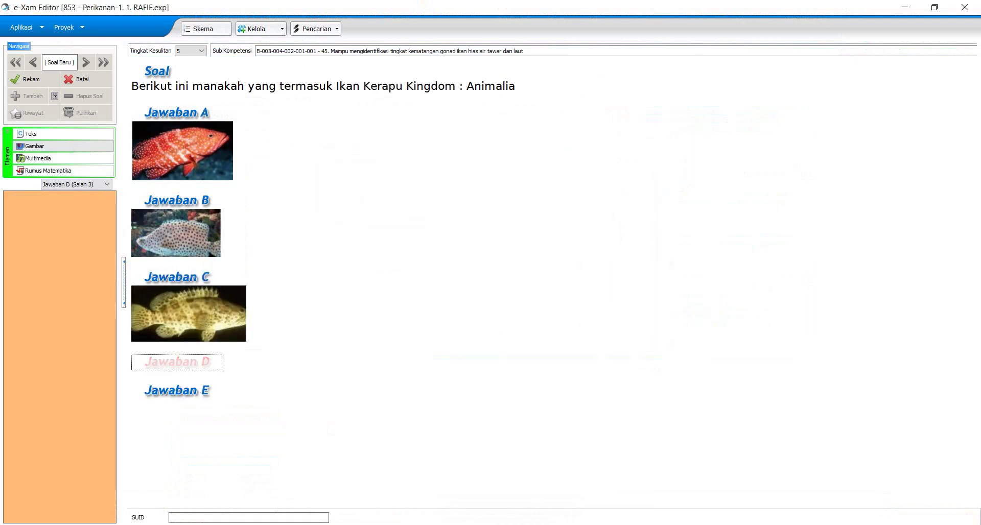
key("alt+Tab")
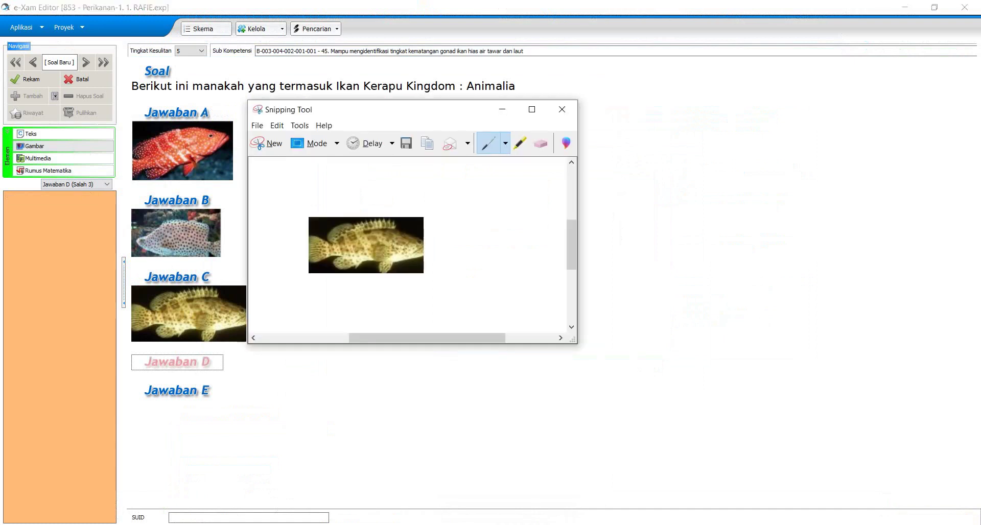
key("alt+Tab")
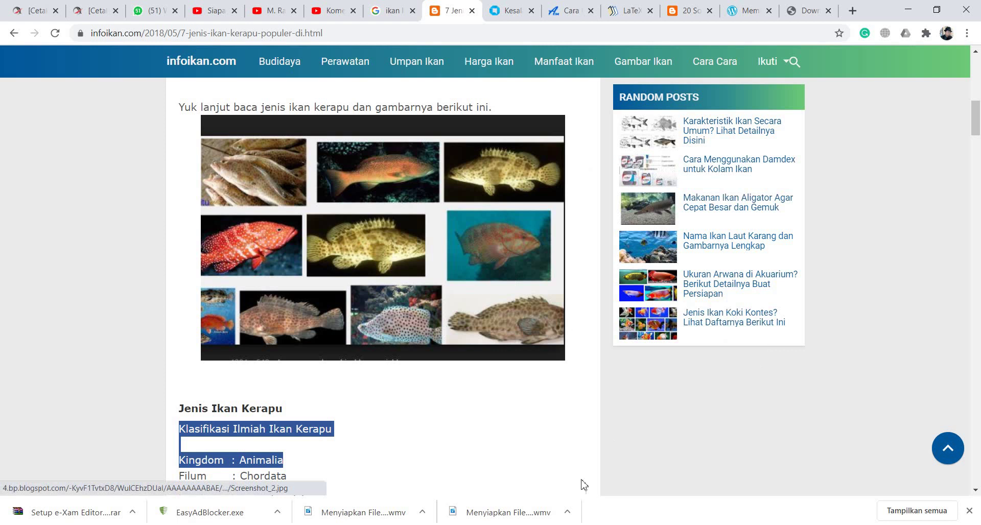
key("alt+Tab")
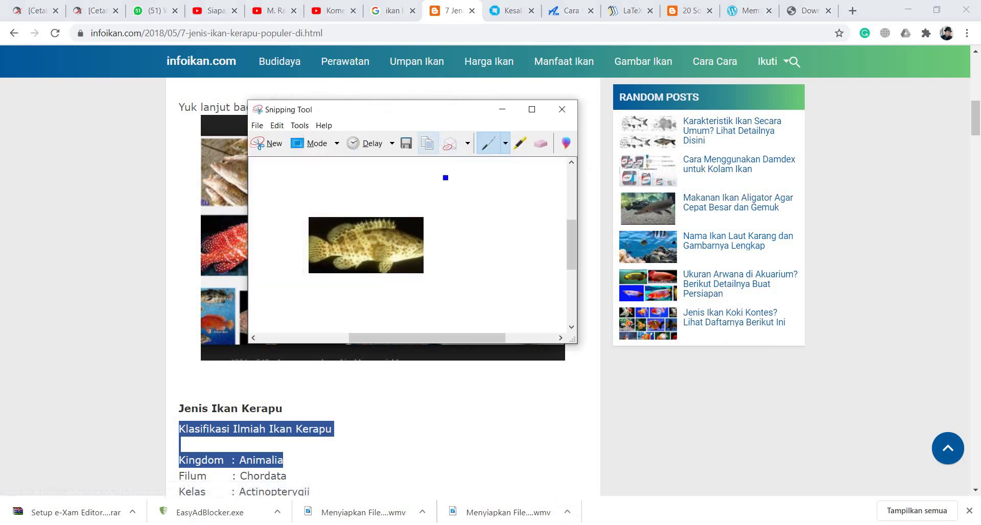
left_click(268, 143)
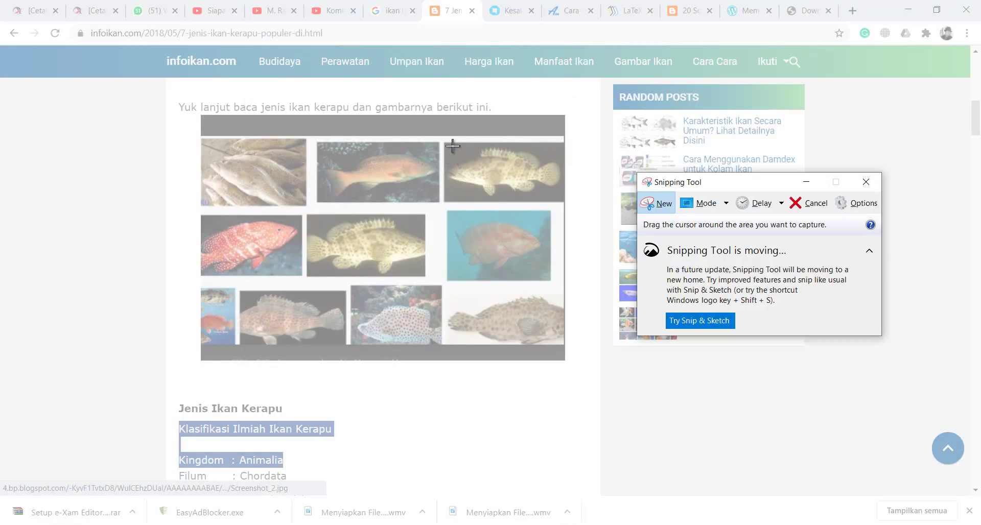
left_click_drag(445, 146, 561, 205)
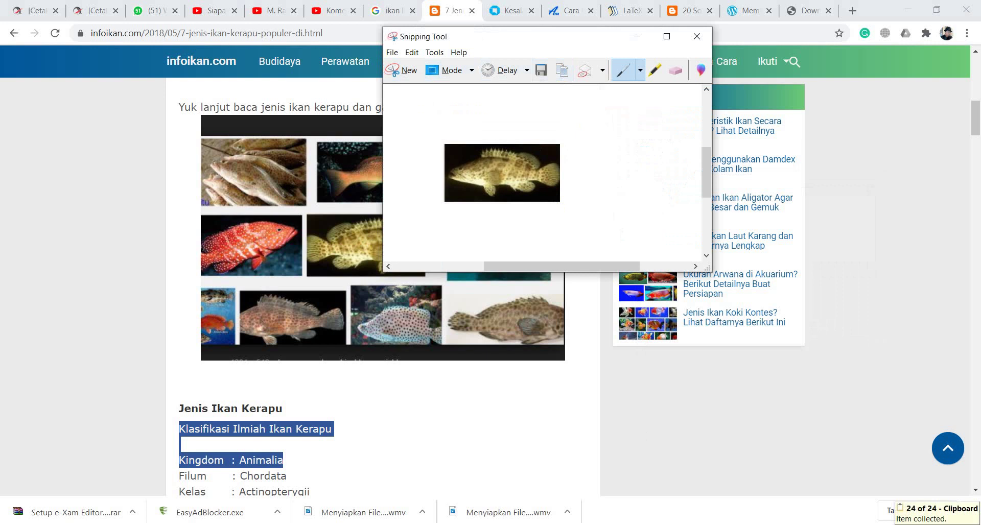
Return to e-Xam Editor and insert the first-row grouper snip from the clipboard as the image for Jawaban D.
key("alt+Tab")
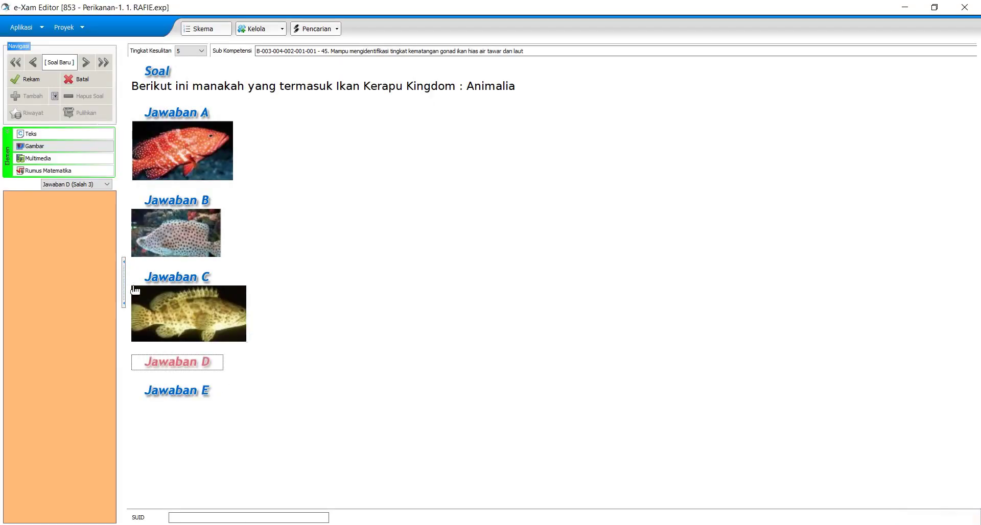
left_click(48, 146)
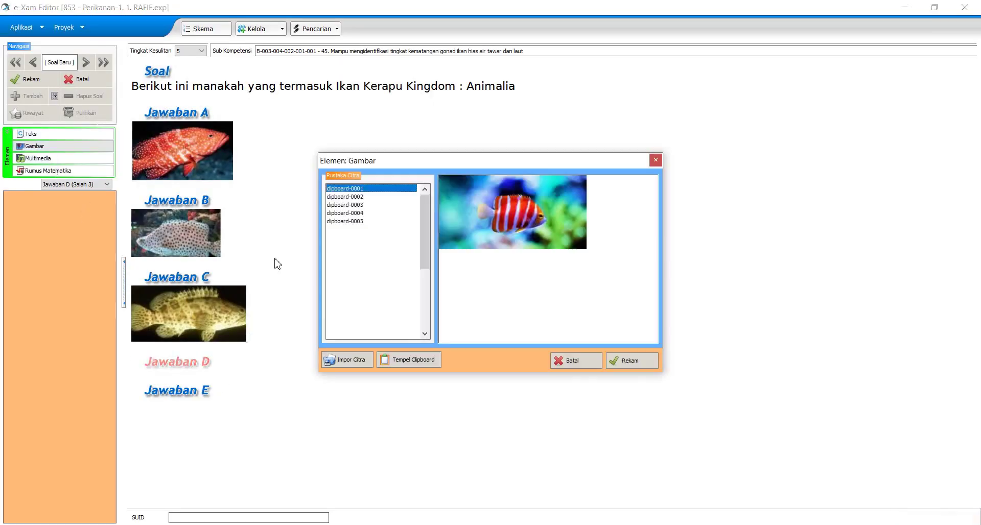
left_click(422, 361)
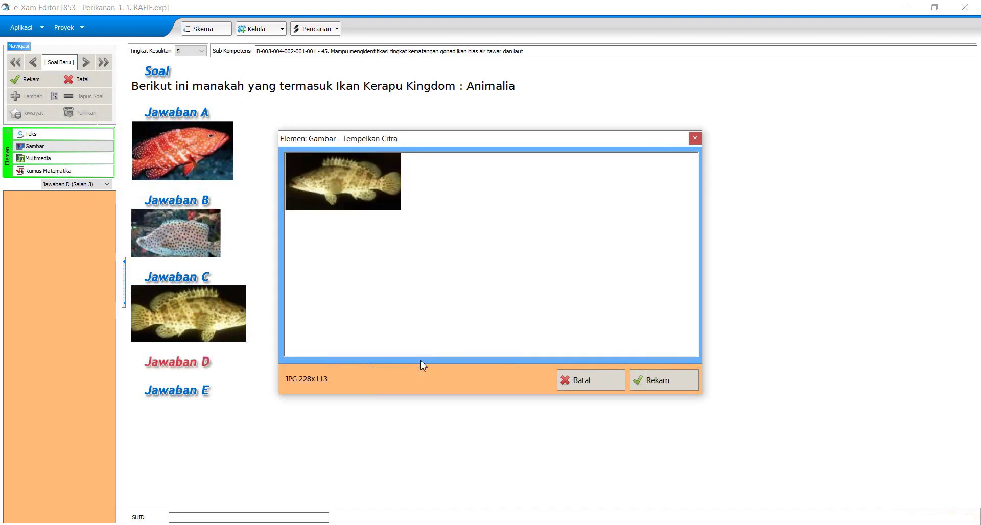
left_click(672, 389)
left_click(632, 364)
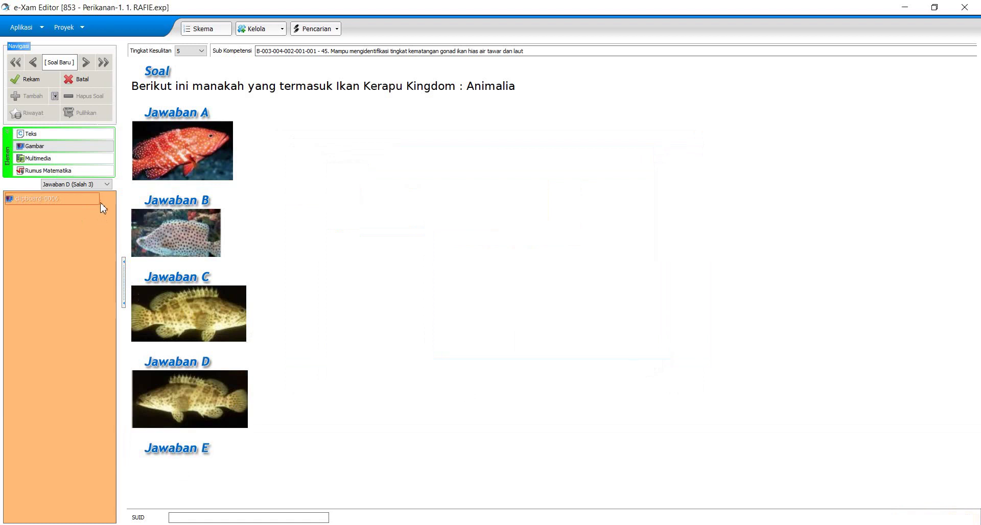
Select Jawaban E, switch to the article in Chrome, and snip and copy the reddish grouper picture with turquoise background in the middle row.
left_click(107, 184)
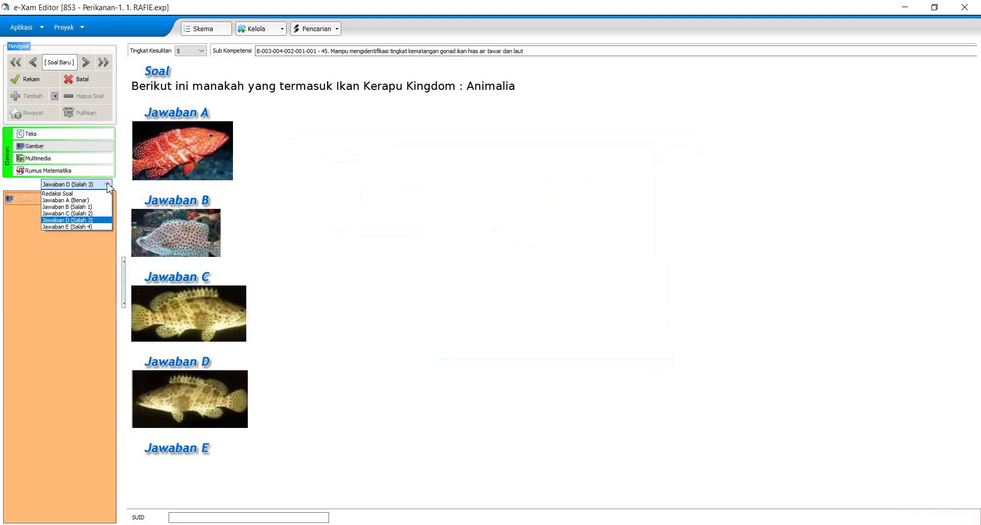
left_click(99, 226)
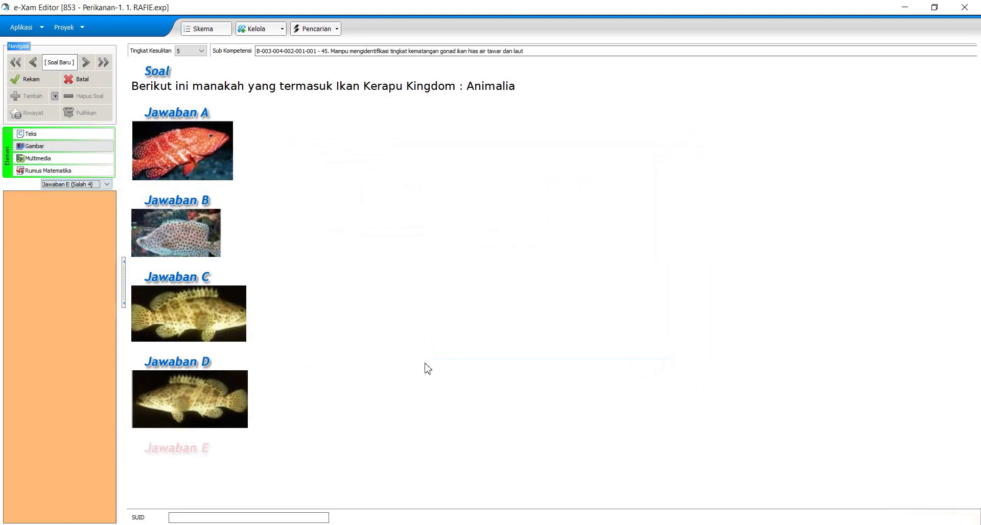
left_click(685, 524)
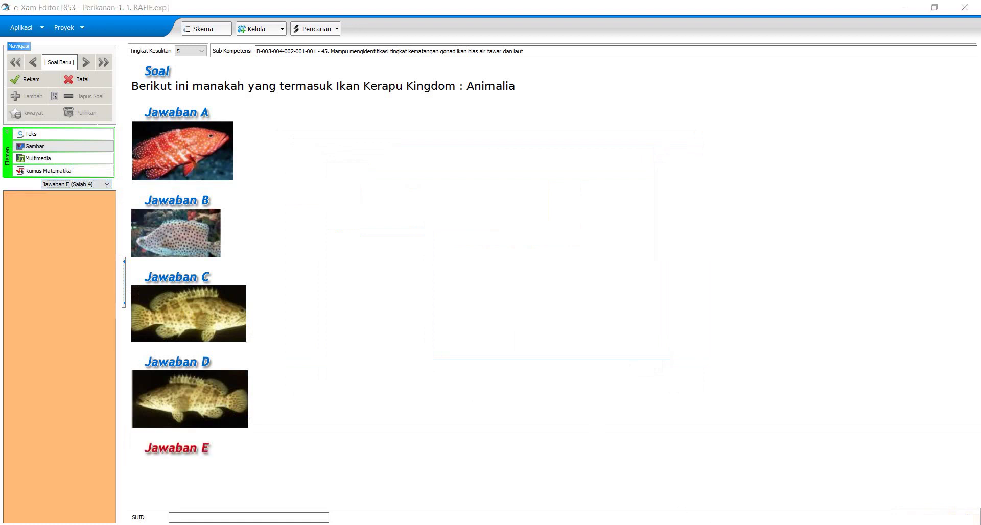
left_click(545, 524)
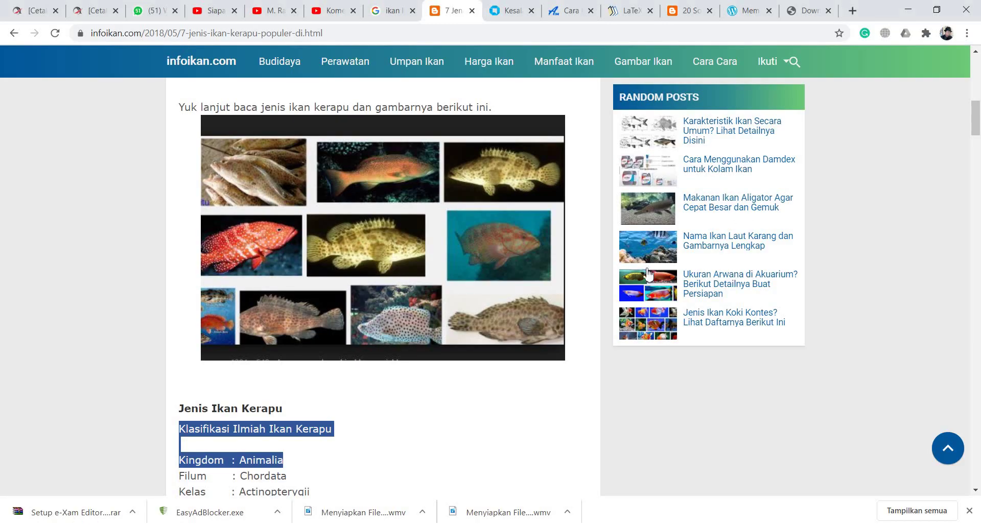
left_click(684, 524)
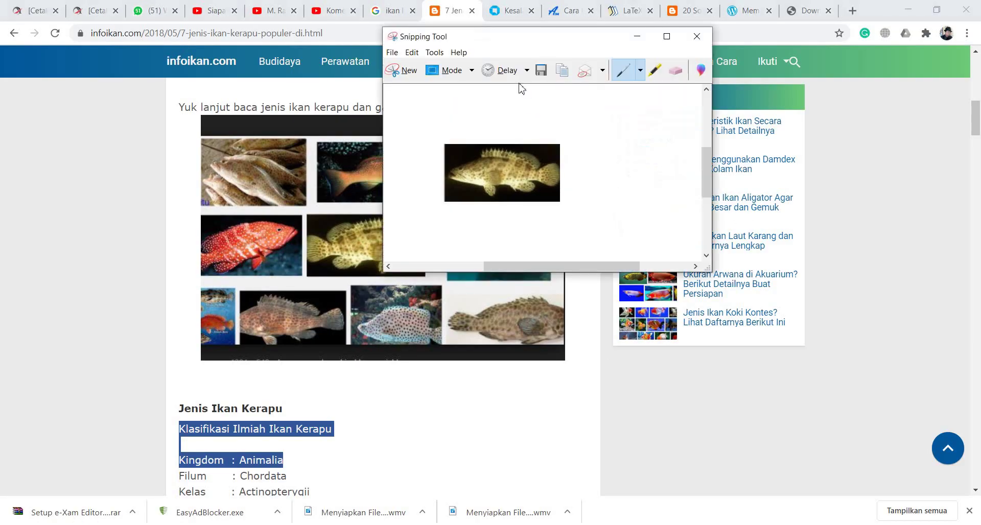
left_click(398, 70)
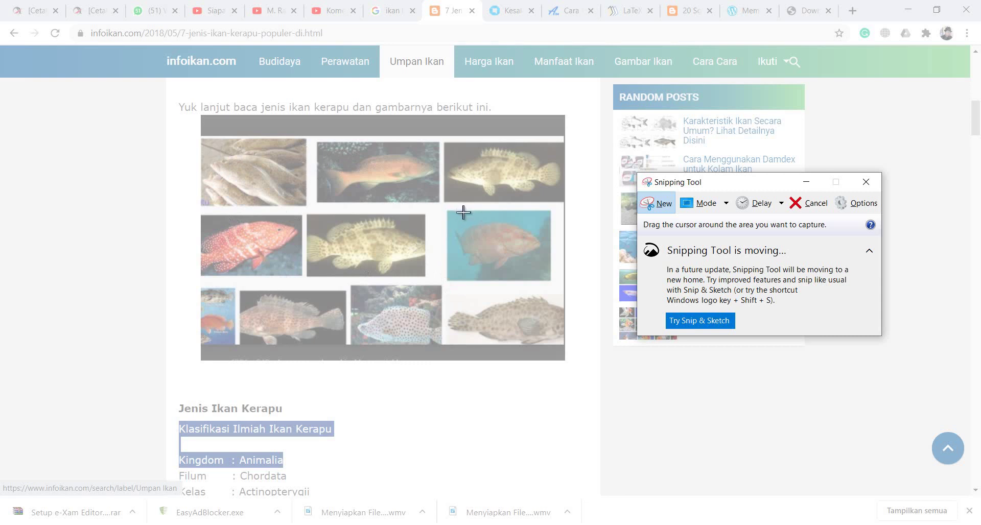
left_click_drag(453, 212, 550, 276)
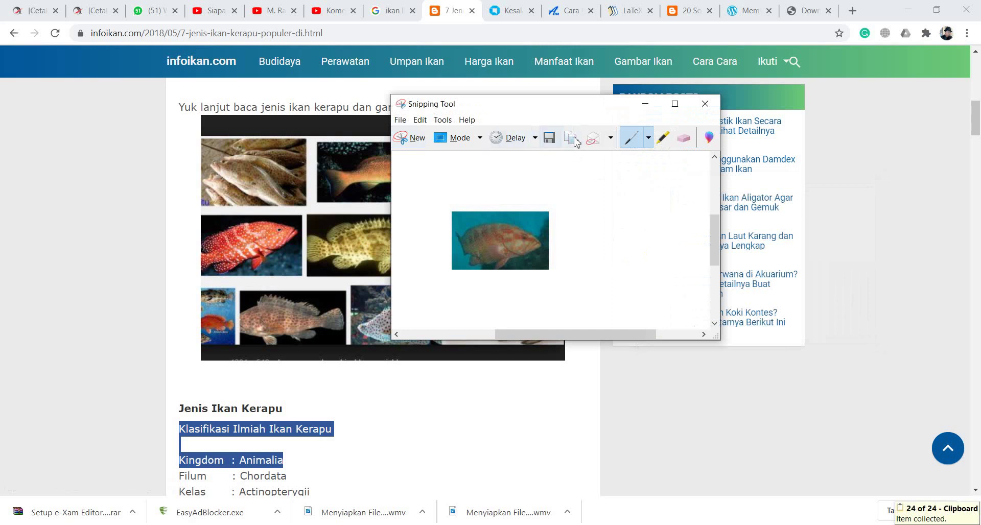
left_click(573, 139)
Return to e-Xam Editor and insert the turquoise-background grouper snip from the clipboard as the image for Jawaban E.
left_click(435, 524)
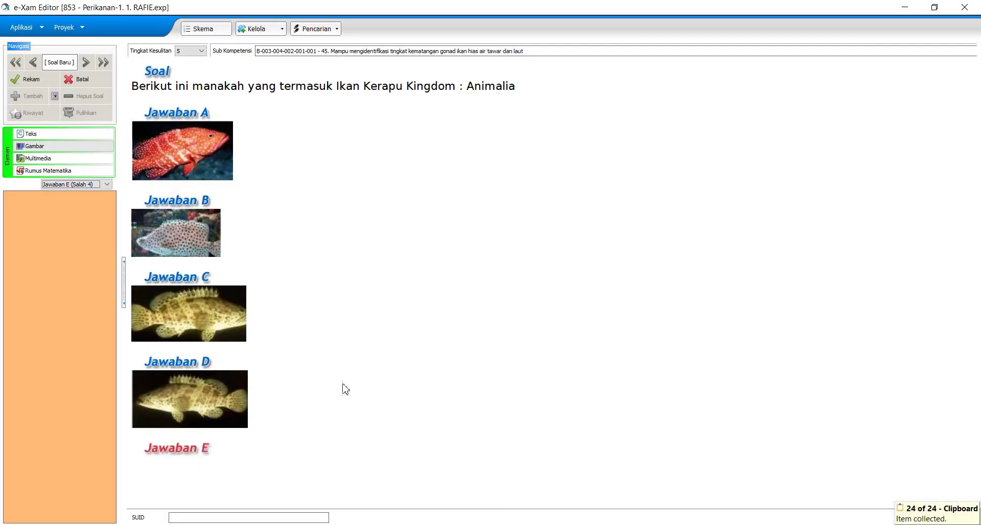
left_click(186, 456)
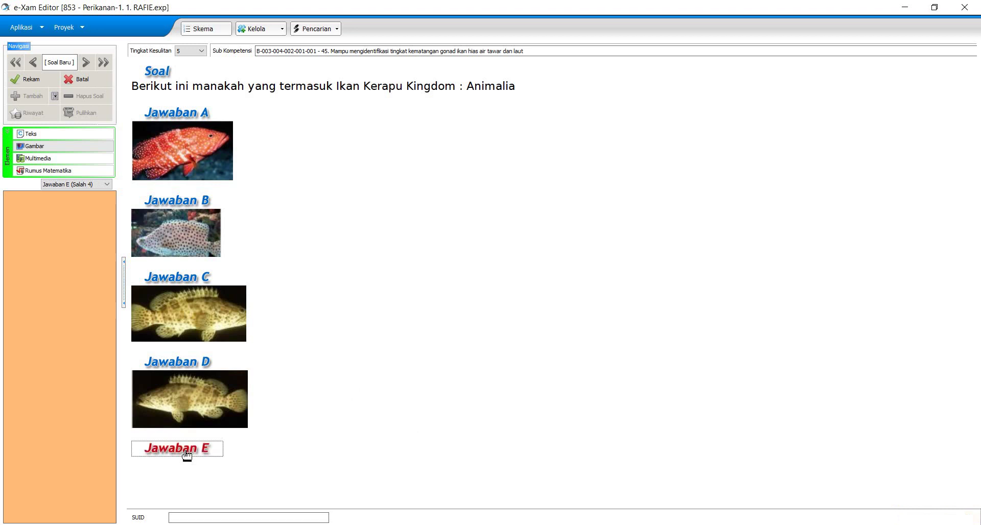
left_click(80, 149)
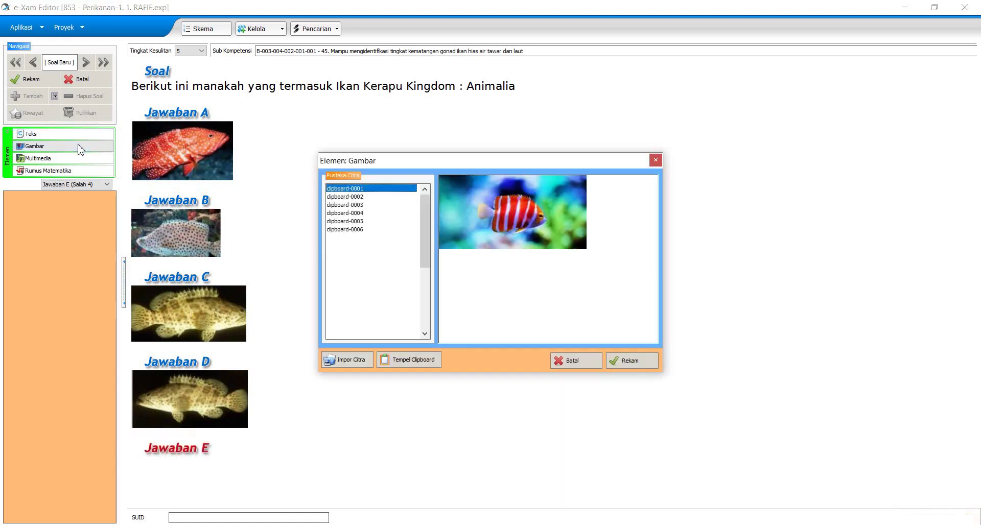
left_click(417, 362)
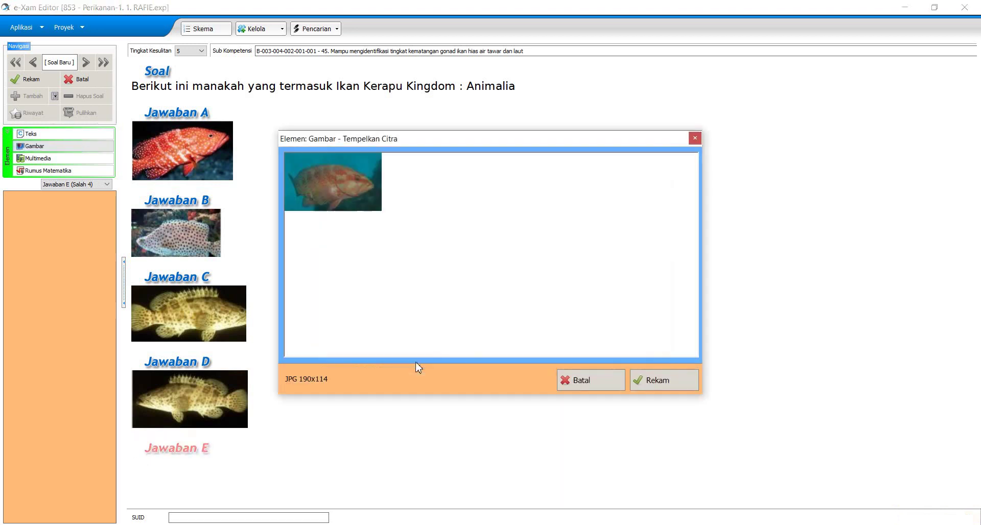
left_click(648, 385)
left_click(628, 364)
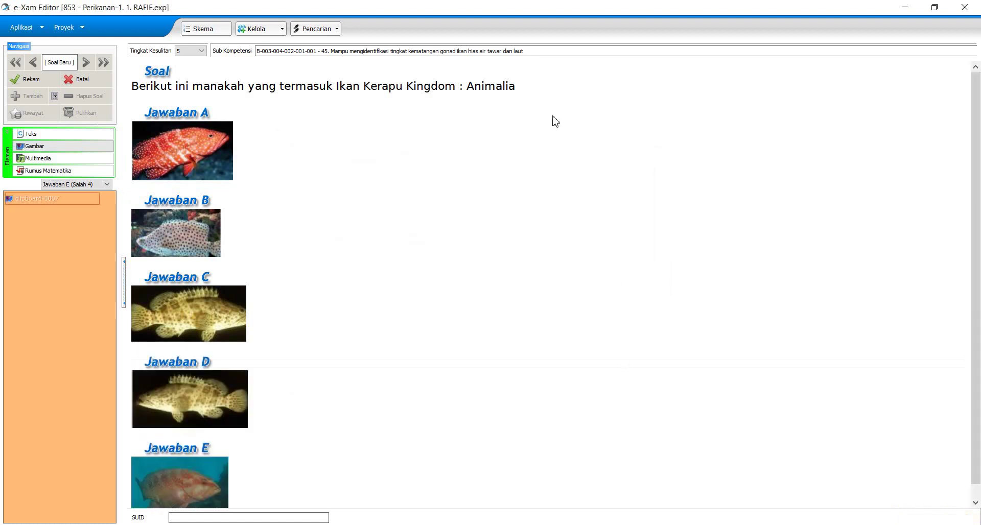
Set the question's Sub Kompetensi to 60. Menganalisis teknik dan tipe filletting dan bentuk potongan daging ikan.
left_click(514, 53)
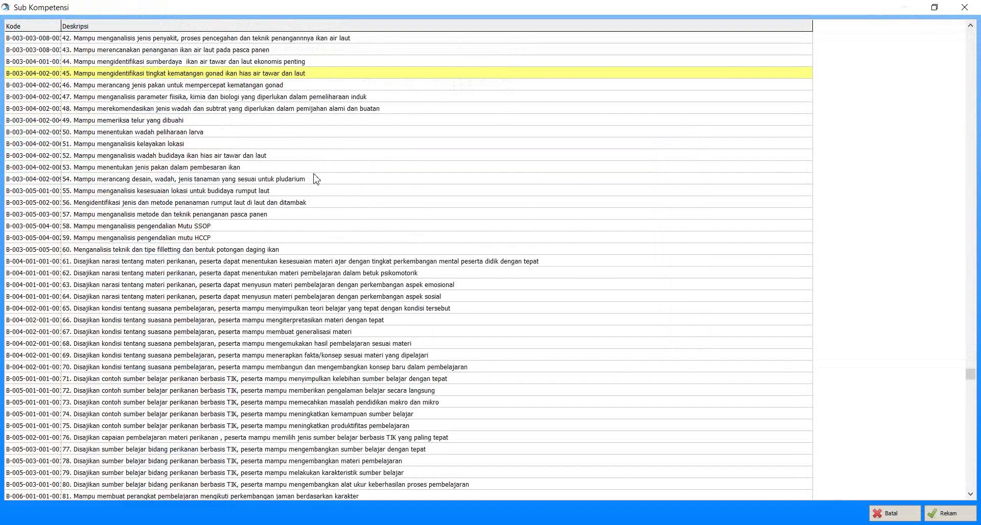
left_click(246, 254)
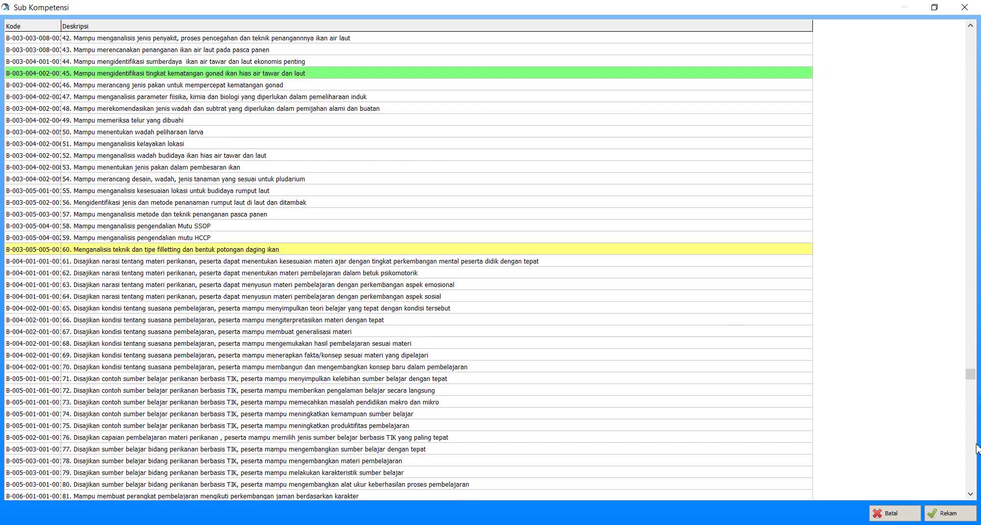
left_click(952, 513)
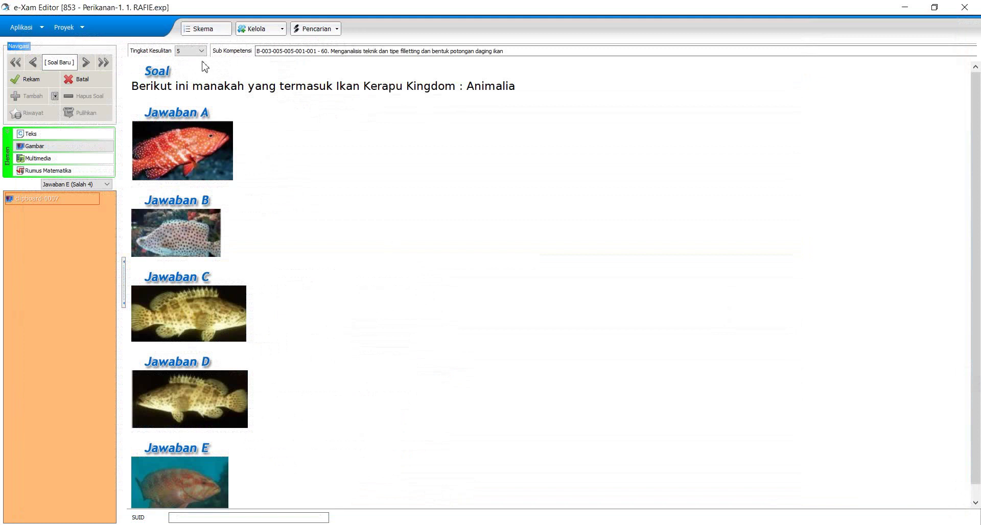
Set the grouper question's Tingkat Kesulitan to 4 and save the question.
left_click(202, 51)
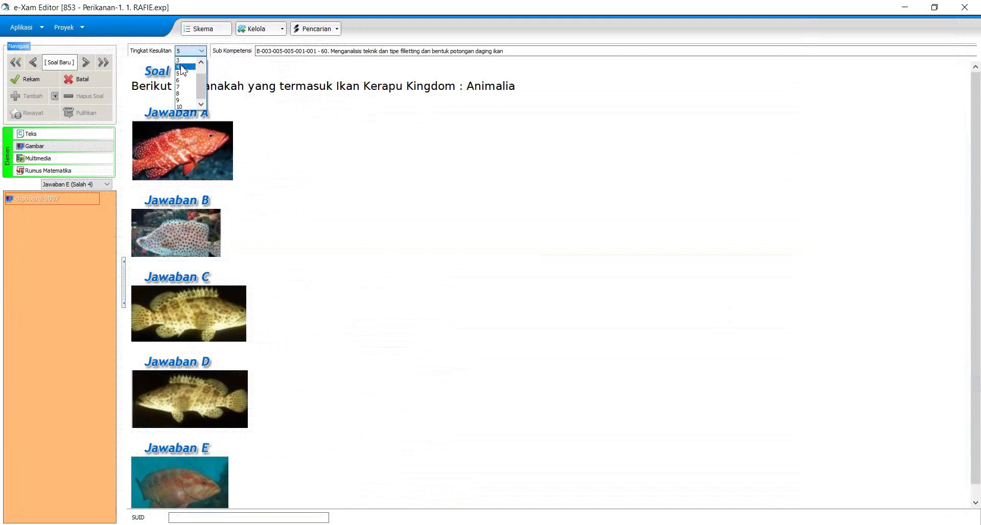
left_click(182, 67)
left_click(29, 82)
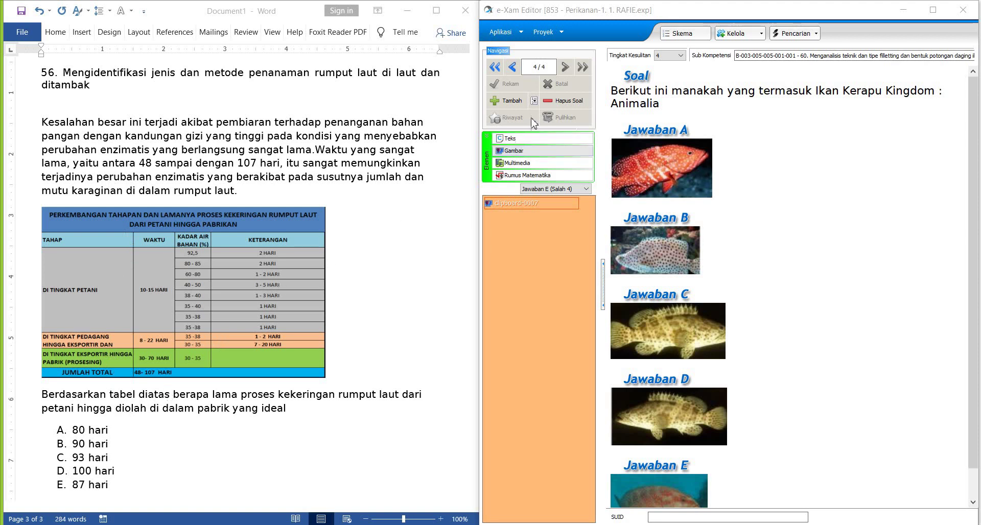
Add a new question in e-Xam Editor and copy the paragraph starting "Kesalahan besar ini terjadi" from the Word document.
left_click(508, 102)
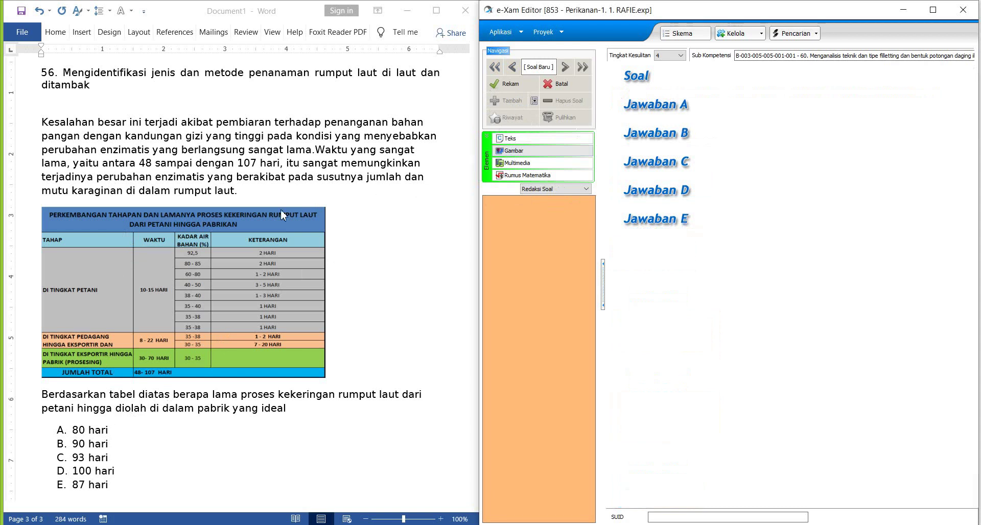
left_click(49, 125)
left_click_drag(46, 123, 266, 193)
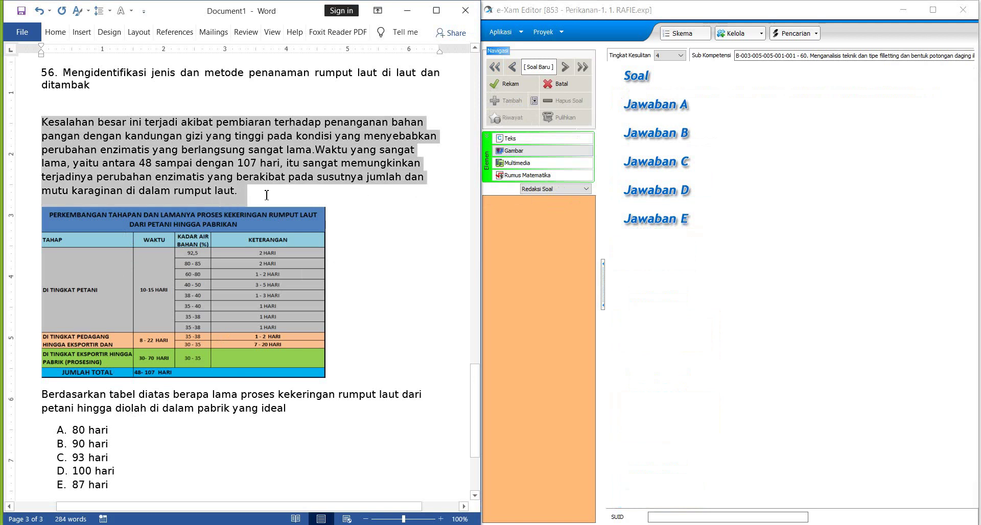
right_click(182, 142)
left_click(204, 159)
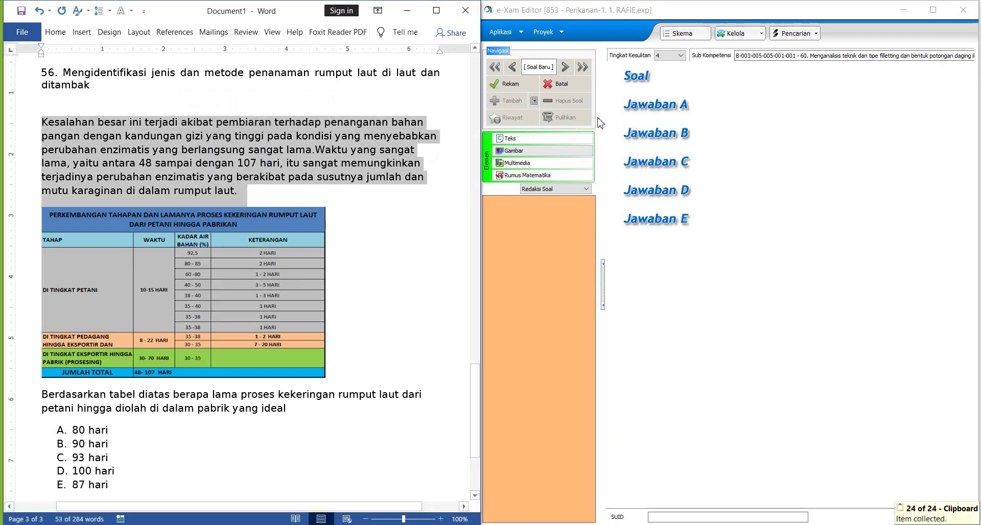
Insert the copied "Kesalahan besar ini terjadi" paragraph as a text element in the new question's Soal.
left_click(639, 75)
left_click(562, 138)
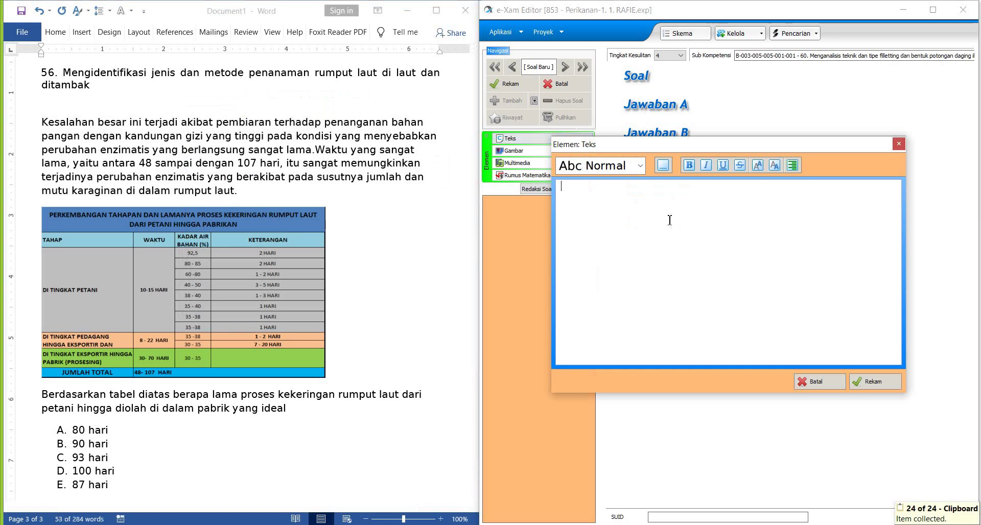
key("ctrl+v")
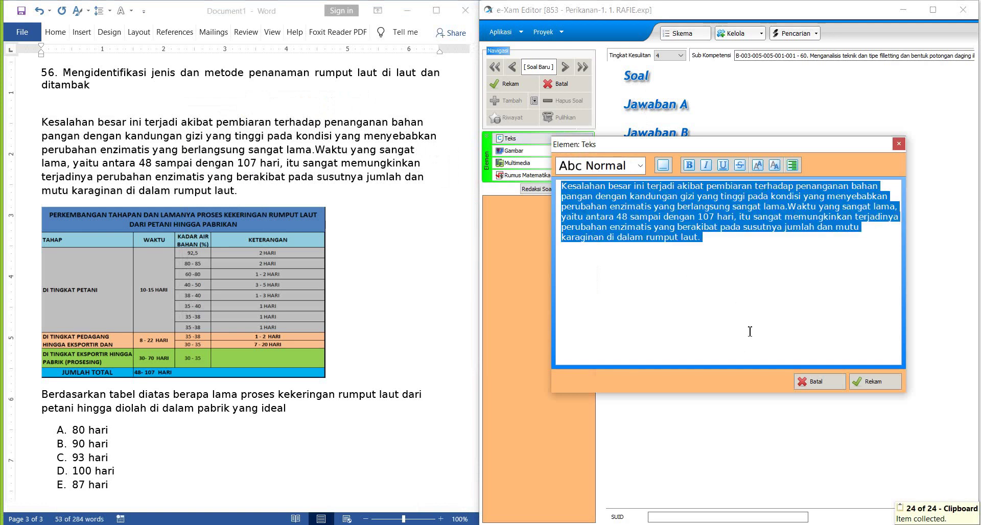
left_click(874, 382)
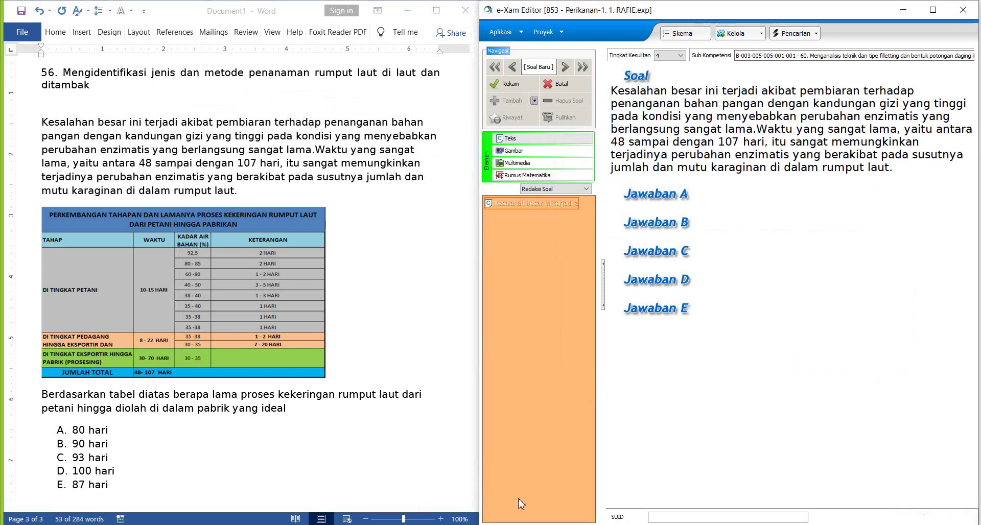
Switch to Snipping Tool, then snip and copy the seaweed drying-stage table from the Word document.
left_click(601, 508)
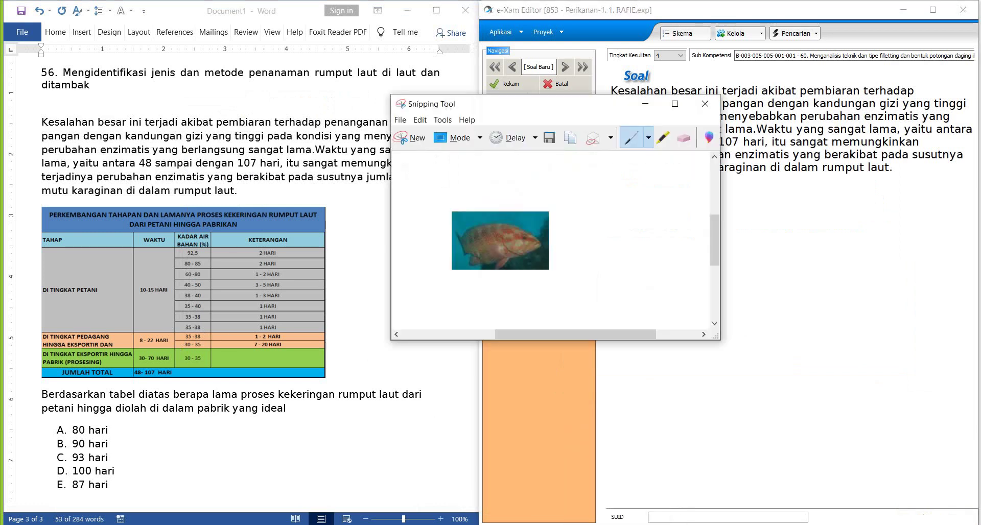
left_click(570, 138)
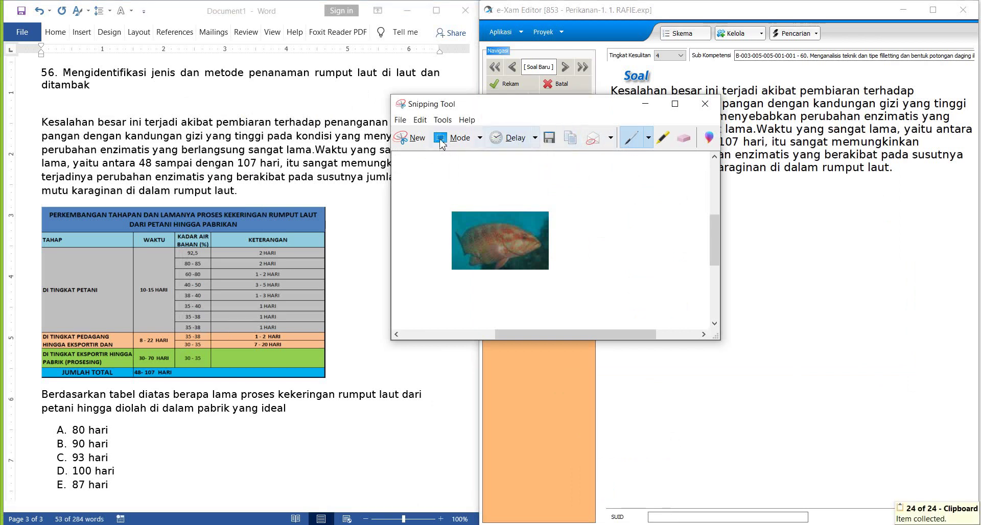
left_click(411, 142)
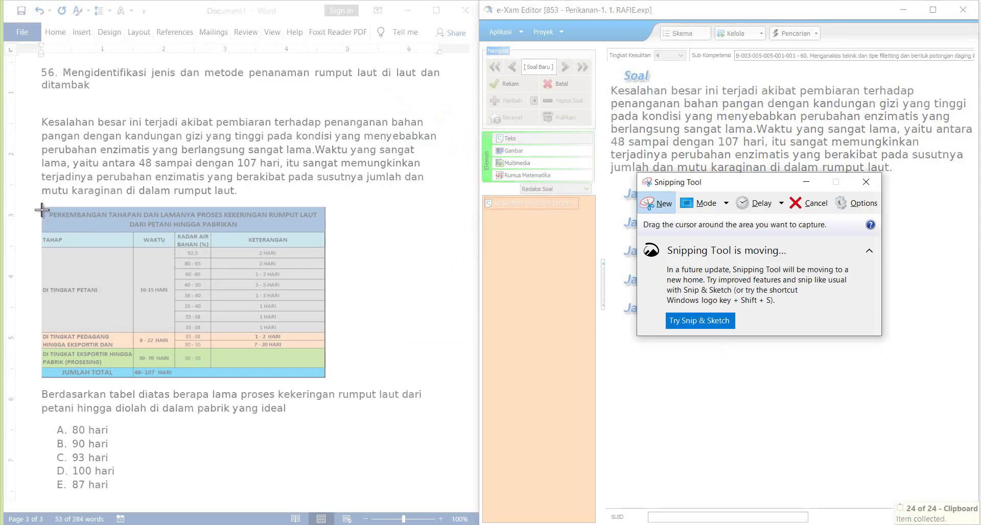
left_click_drag(42, 209, 330, 381)
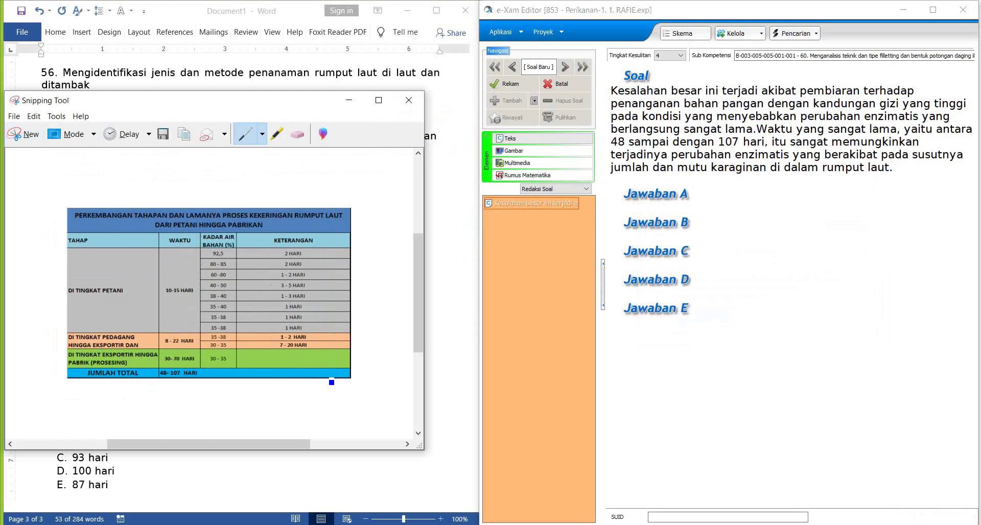
left_click(190, 139)
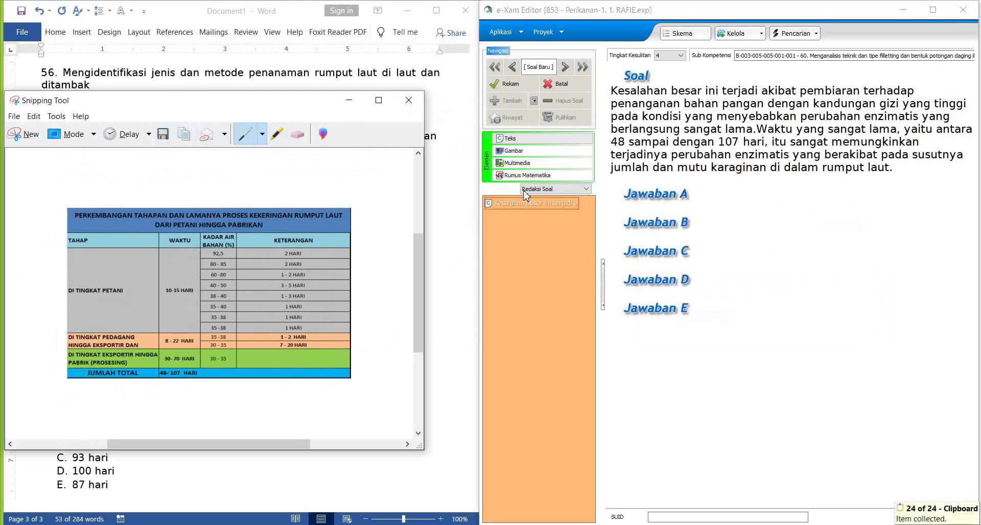
Insert the snipped seaweed drying table from the clipboard as an image below the Soal paragraph in e-Xam Editor.
left_click(522, 152)
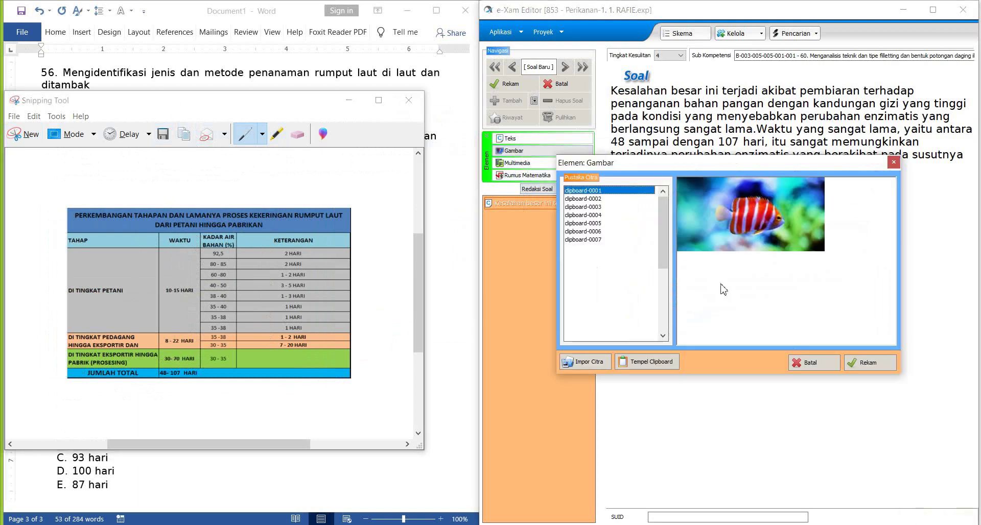
left_click(680, 362)
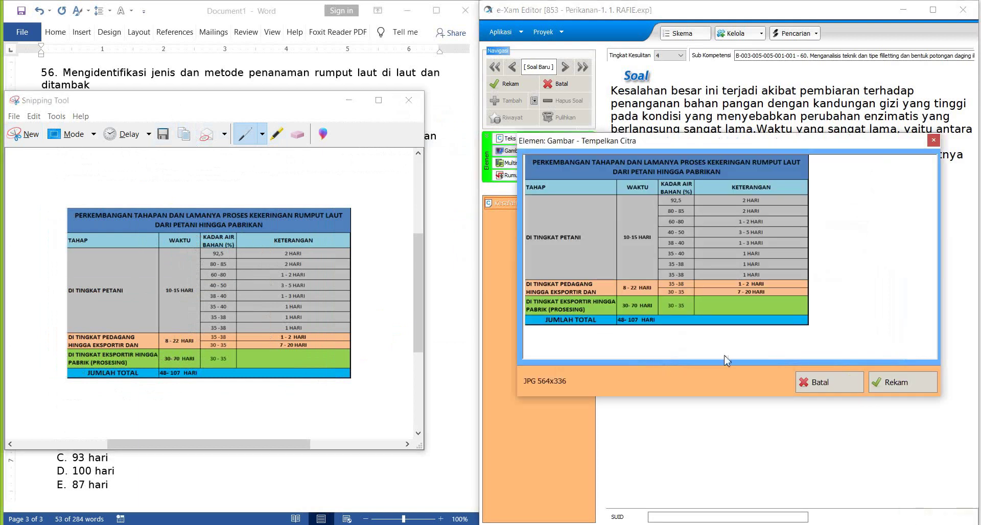
left_click(882, 388)
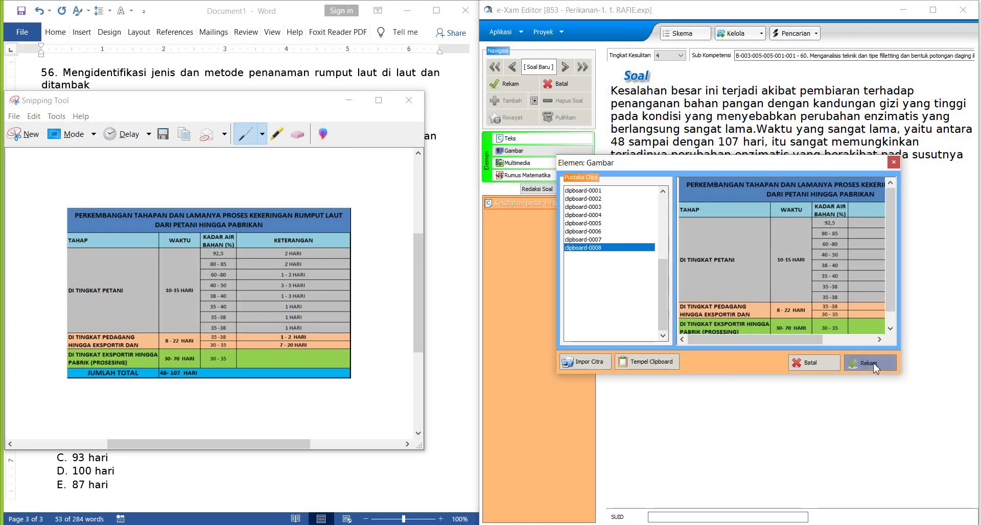
left_click(868, 364)
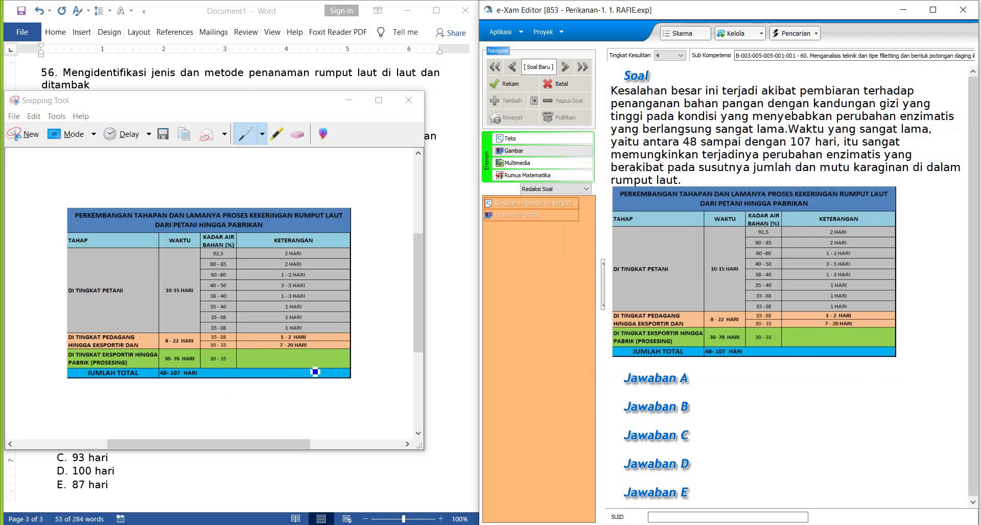
Switch to Word and copy the question sentence below the table, starting "Berdasarkan tabel diatas berapa lama proses kekeringan rumput laut".
left_click(264, 465)
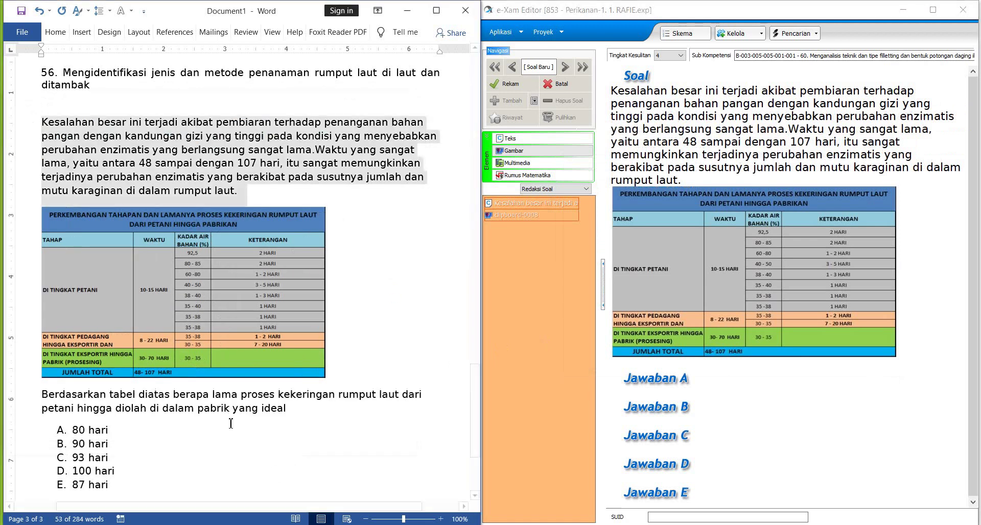
left_click_drag(41, 396, 245, 411)
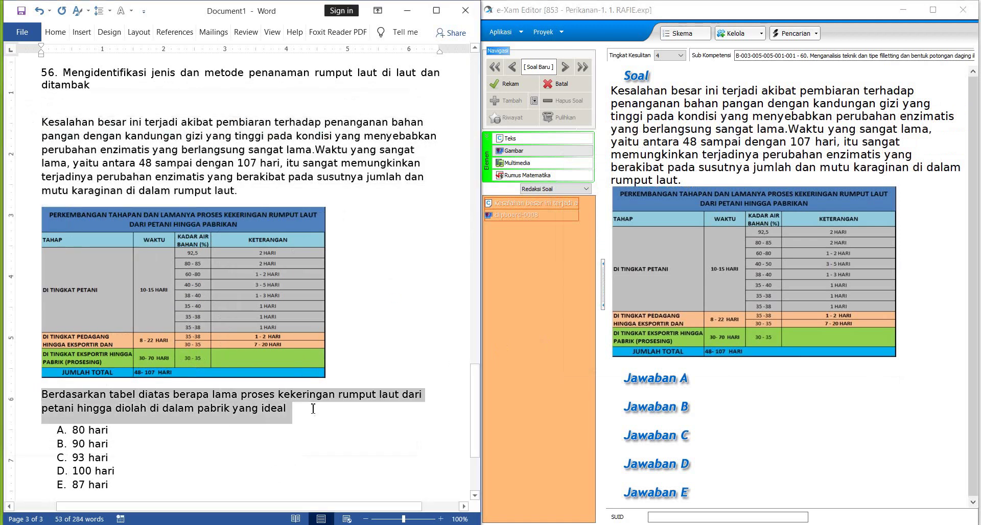
right_click(234, 412)
left_click(272, 256)
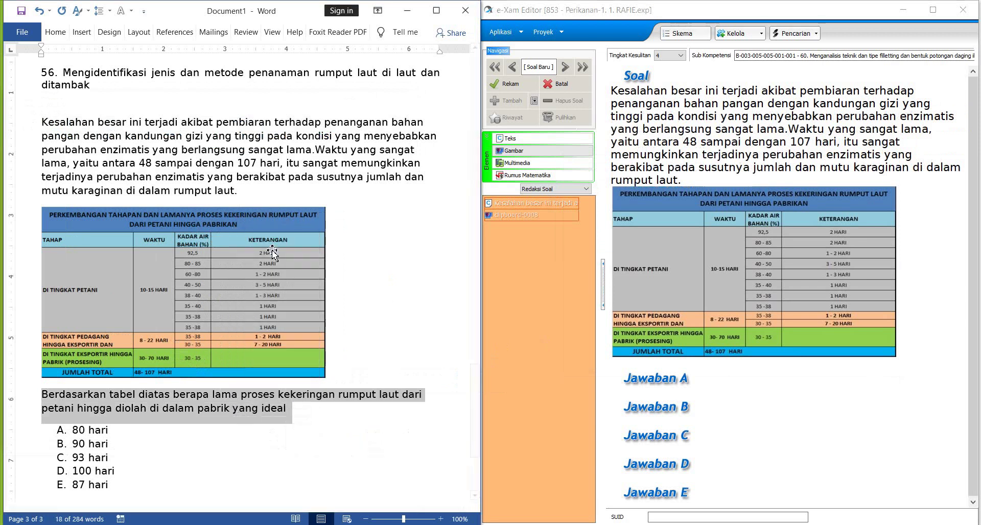
Switch to e-Xam Editor and insert the copied "Berdasarkan tabel diatas" question sentence, ending in "...", as a text element below the table image.
double_click(537, 217)
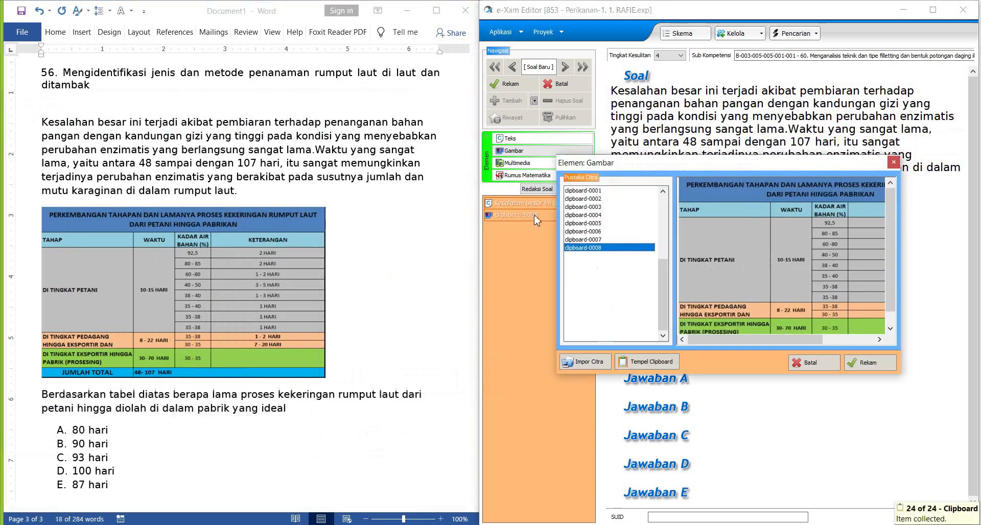
left_click(894, 162)
left_click(527, 138)
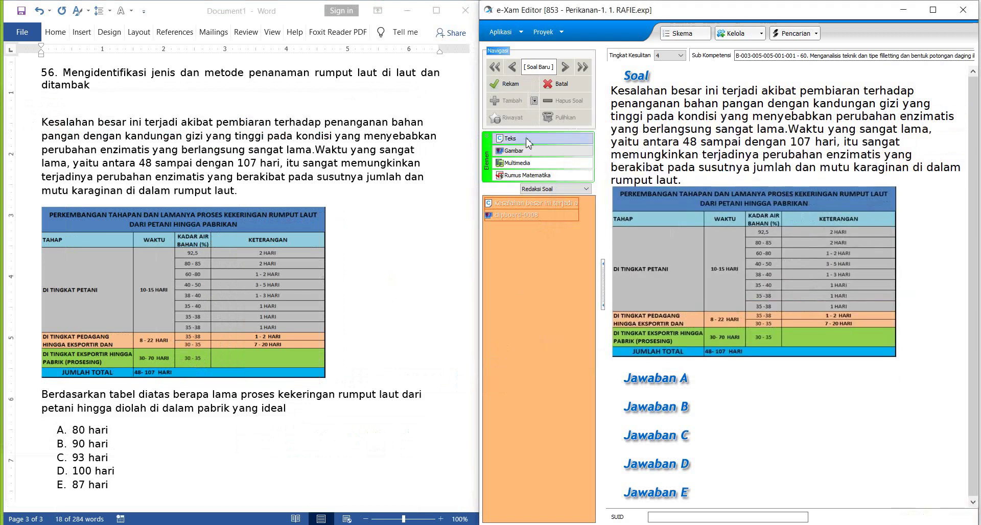
right_click(653, 211)
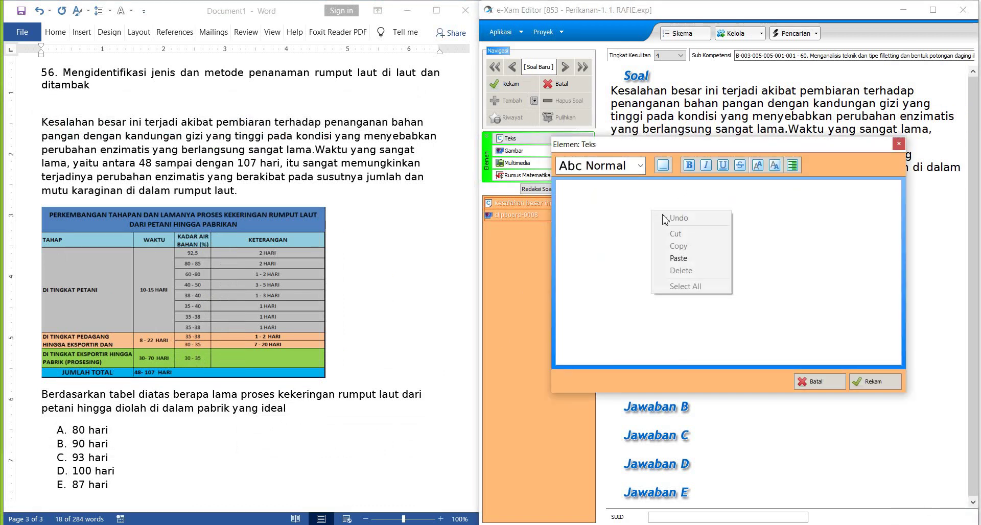
left_click(695, 258)
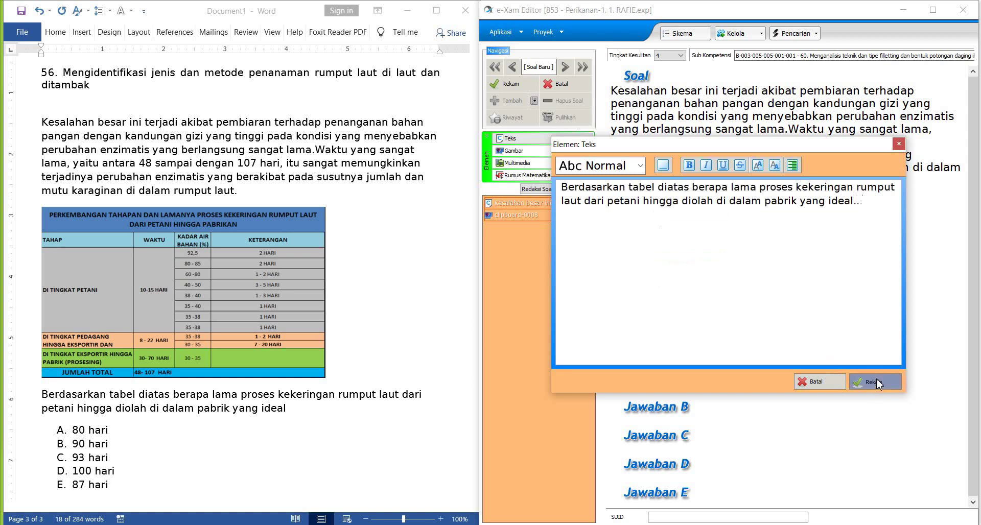
left_click(869, 382)
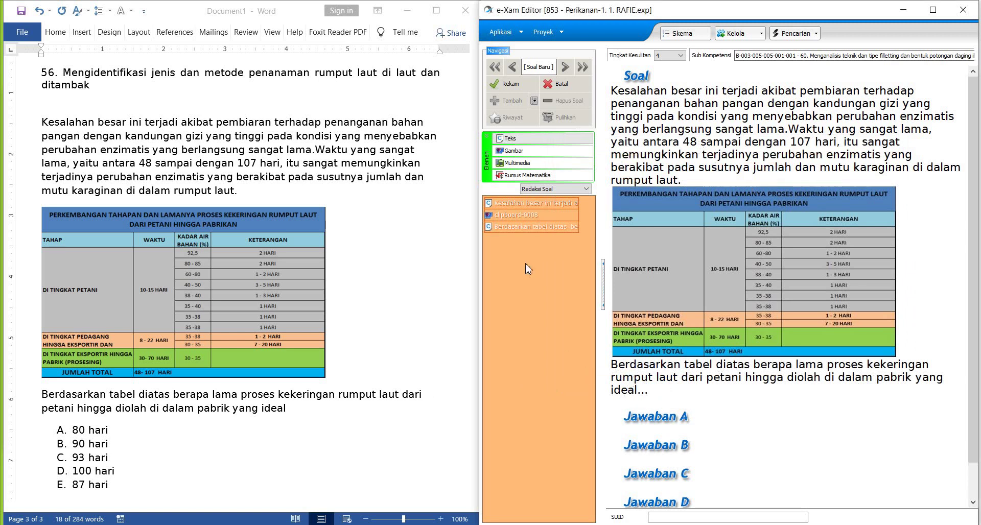
Move the question sentence above the table image in the Soal, and move the image back above the sentence.
right_click(534, 234)
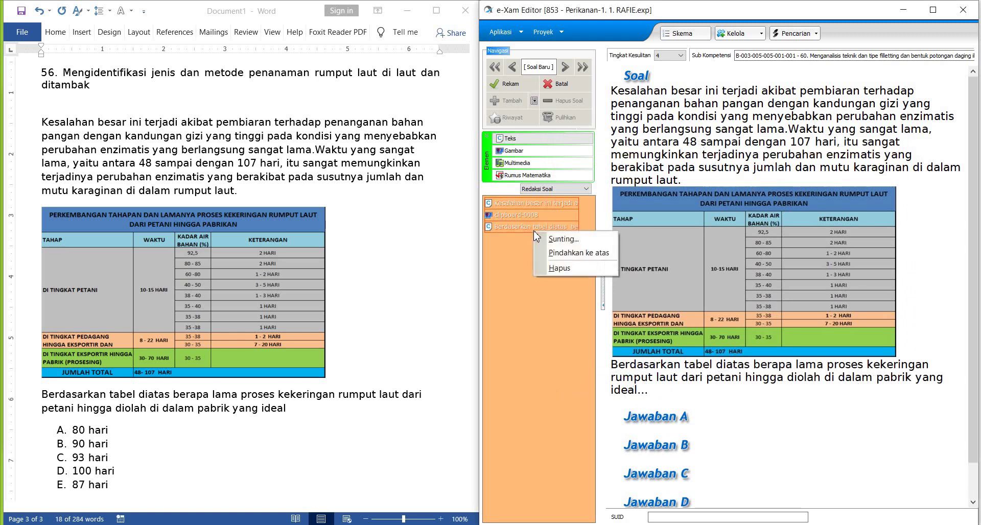
left_click(590, 253)
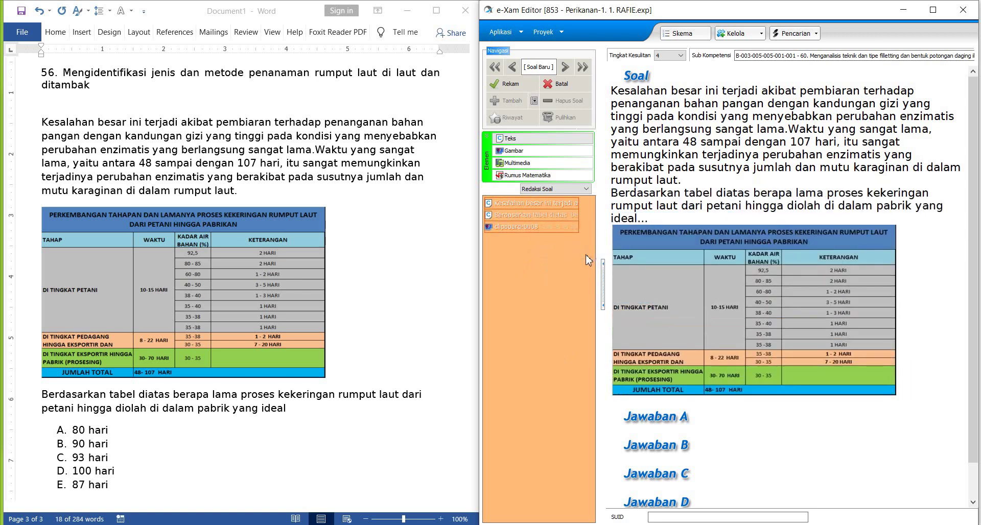
double_click(523, 233)
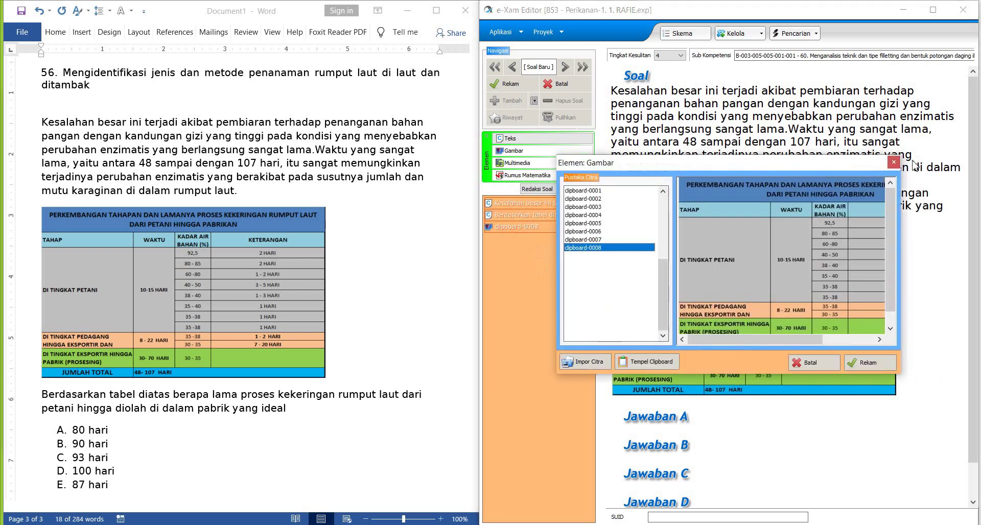
left_click(894, 162)
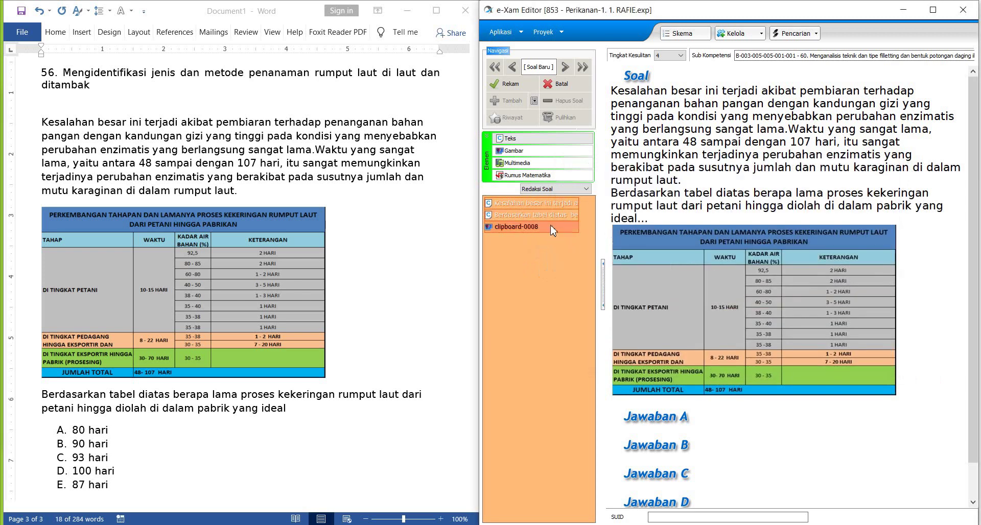
right_click(552, 226)
left_click(596, 247)
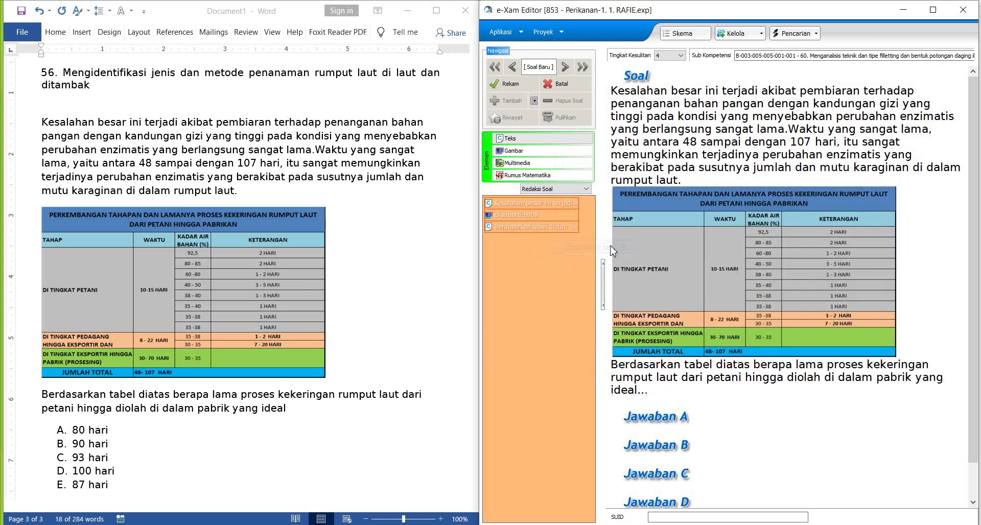
Move the table image up to the beginning of the Soal, above the "Kesalahan besar ini terjadi" paragraph.
right_click(537, 218)
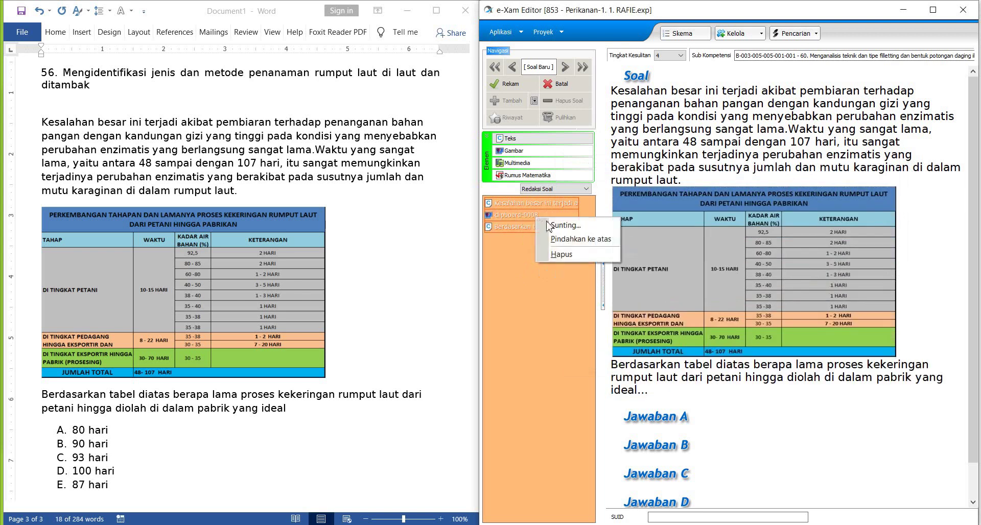
left_click(579, 243)
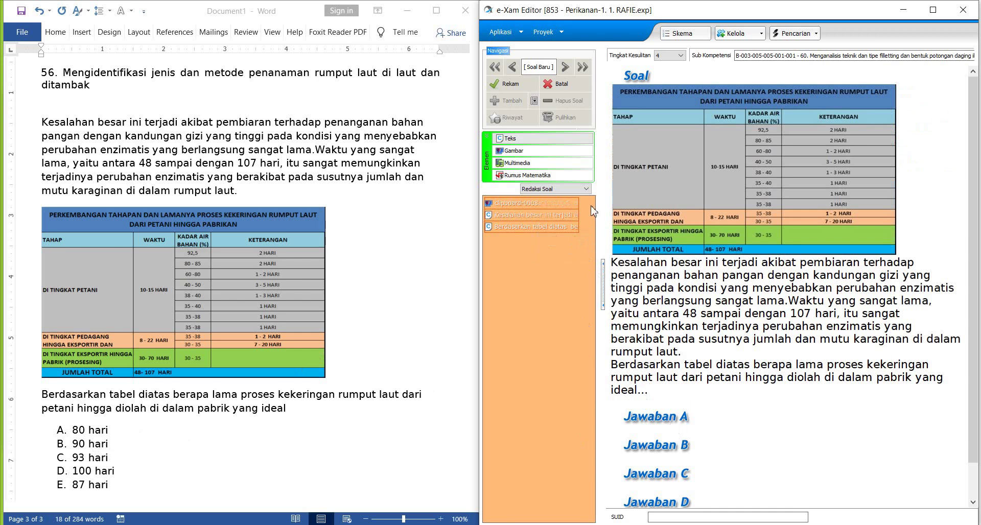
Add "80 hari" as the text element of Jawaban A.
left_click(654, 418)
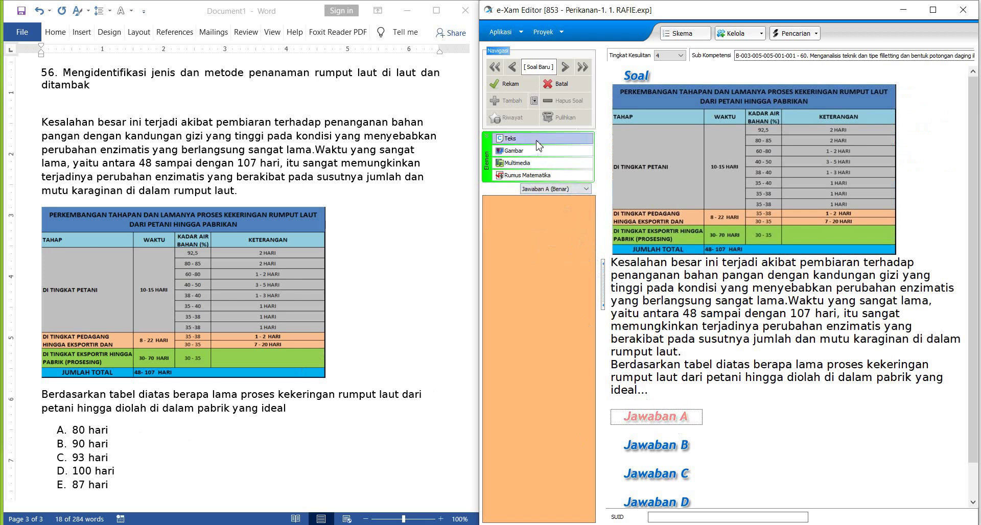
double_click(511, 138)
type("8")
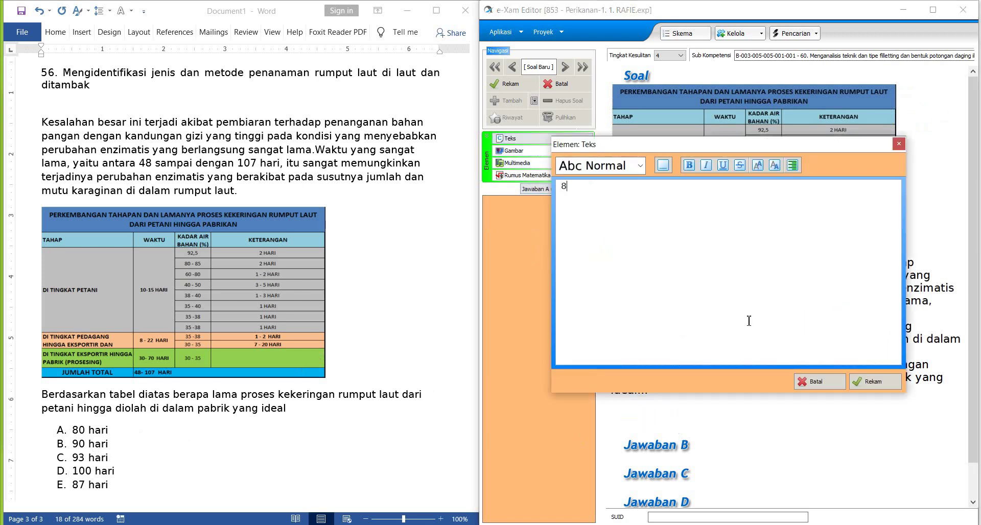
type("0 hari")
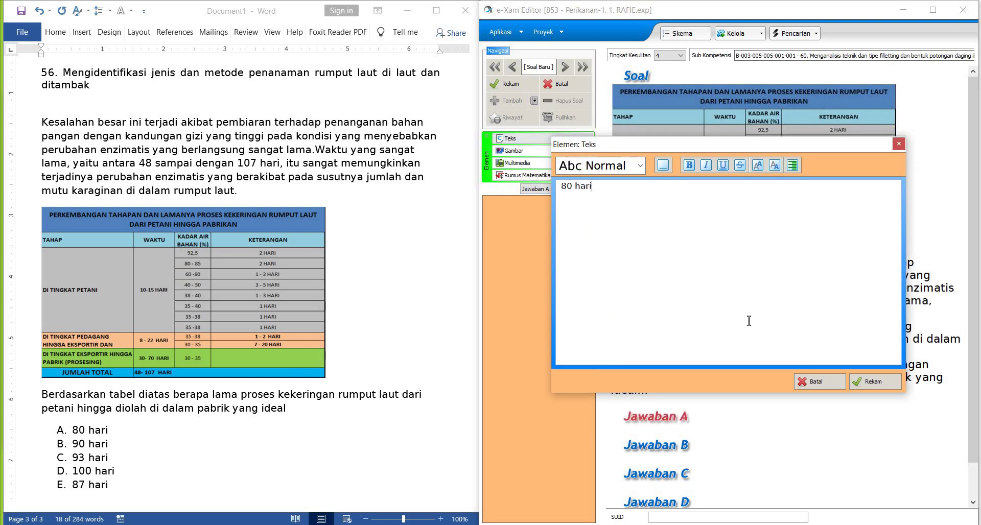
left_click(872, 384)
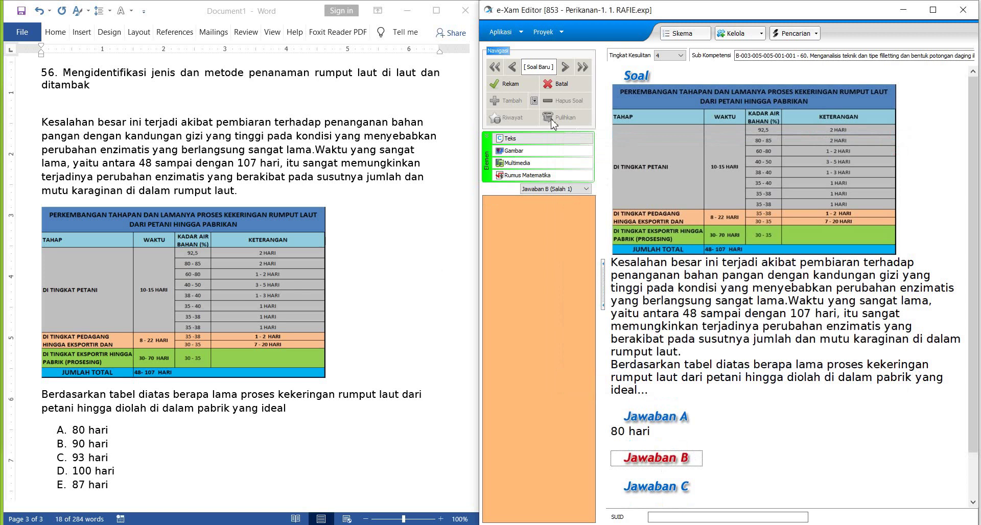
Add "90 hari" as the text element of Jawaban B.
left_click(511, 138)
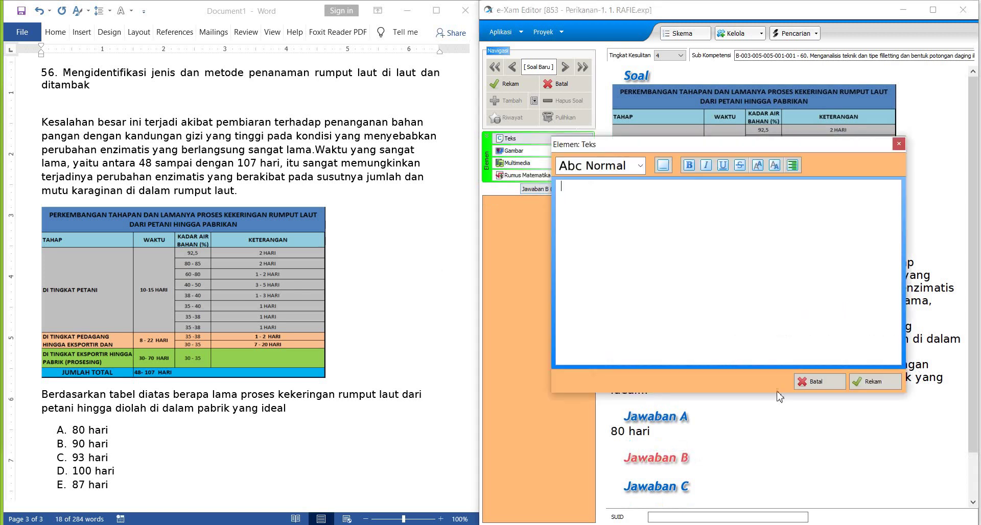
type("90")
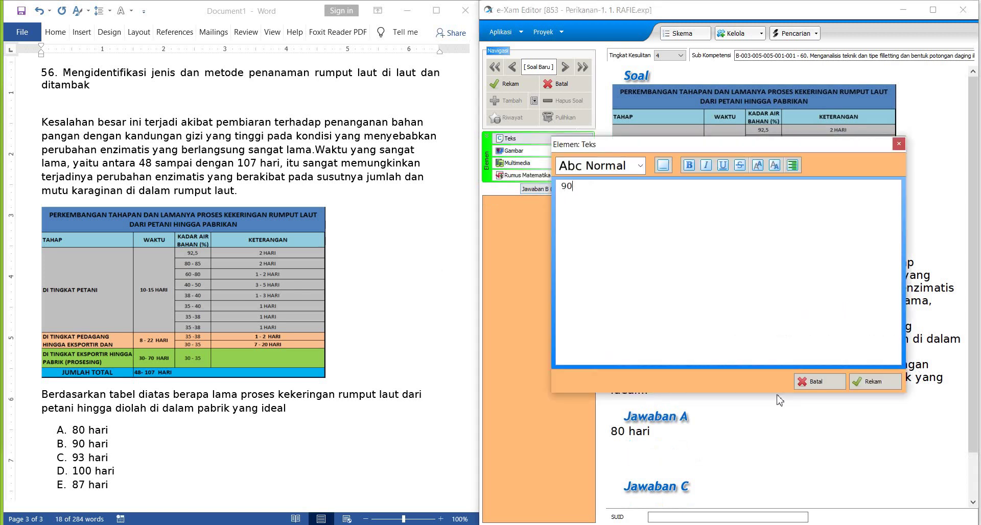
type(" hari")
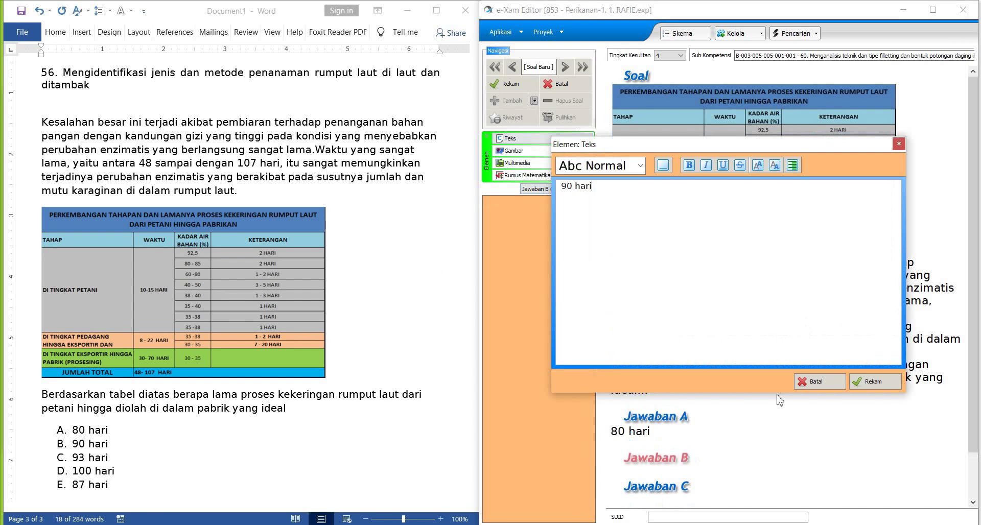
left_click(878, 381)
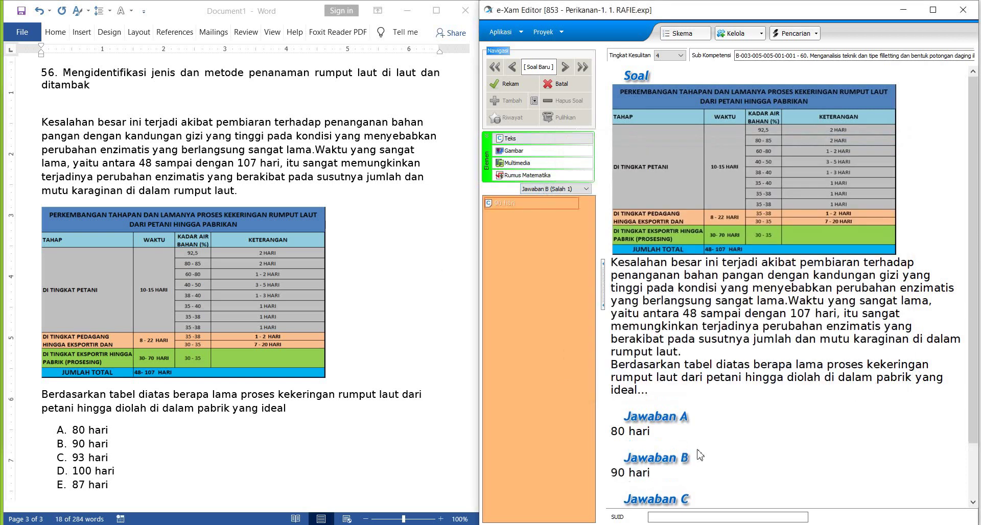
Add "93 hari" as the text element of Jawaban C.
left_click(665, 504)
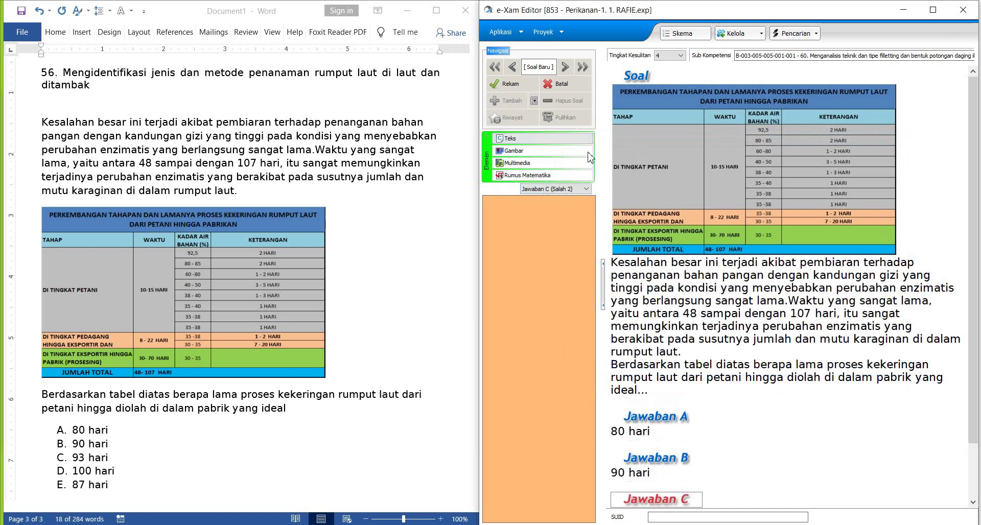
left_click(541, 139)
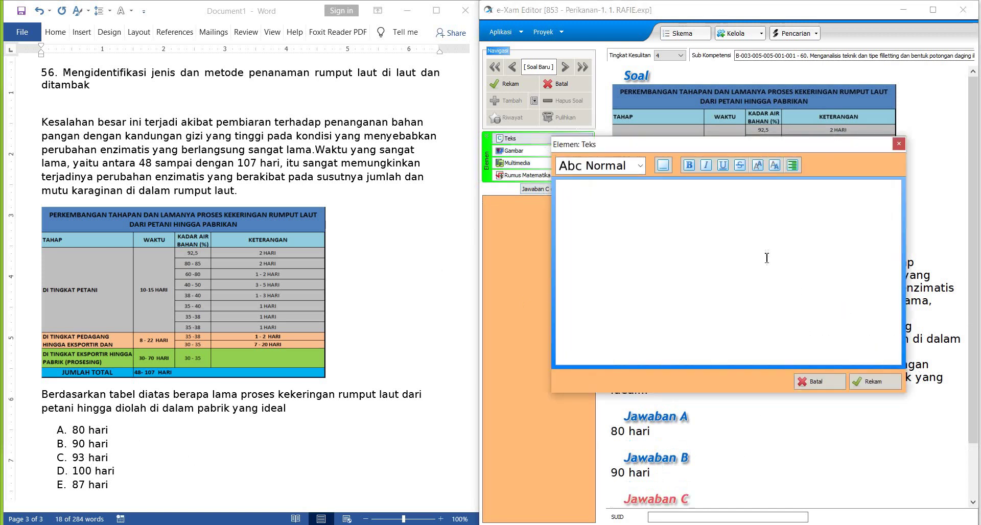
type("93")
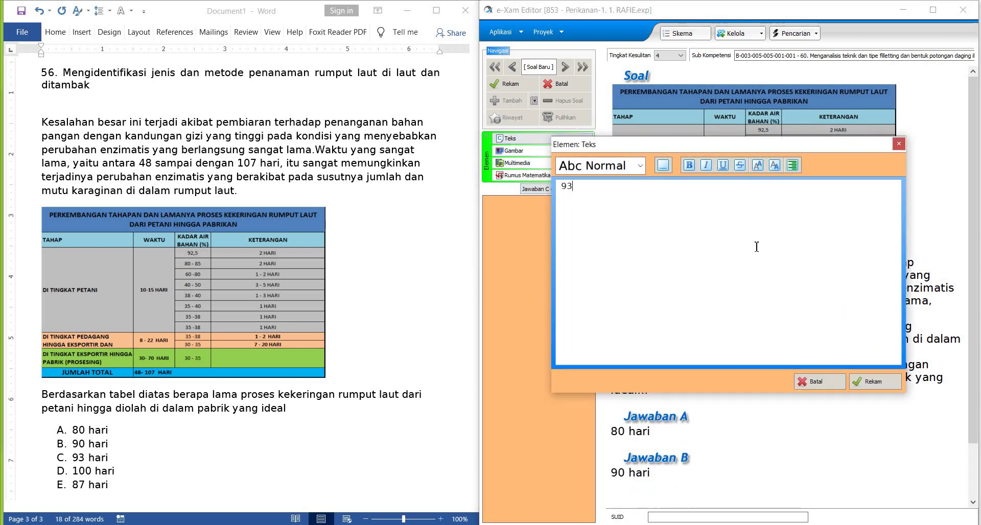
type(" hari")
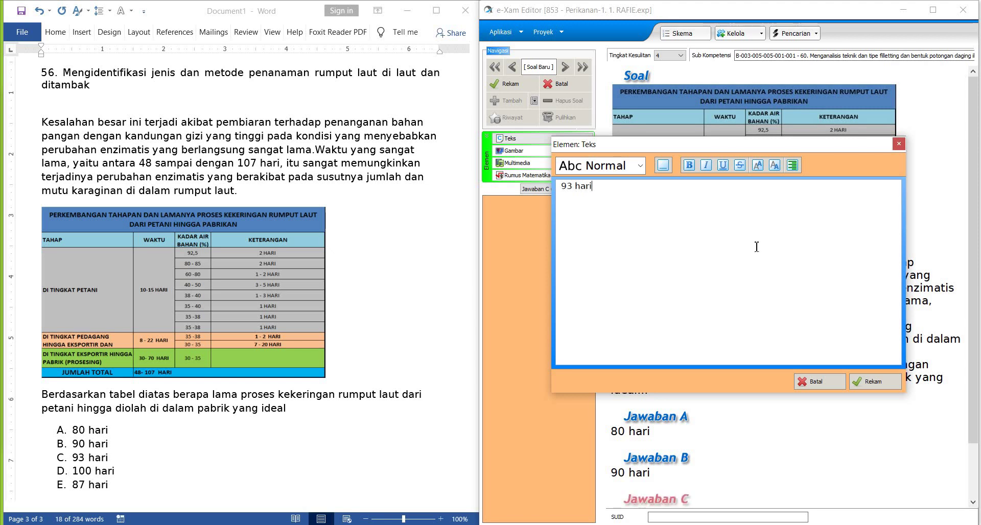
left_click(874, 383)
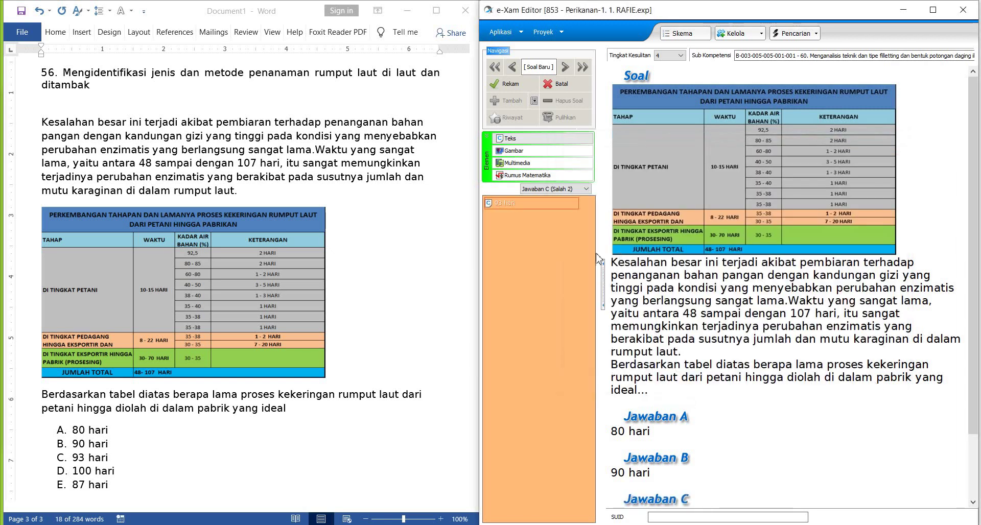
Add "100 hari" as the text element of Jawaban D (Salah 3).
left_click(561, 189)
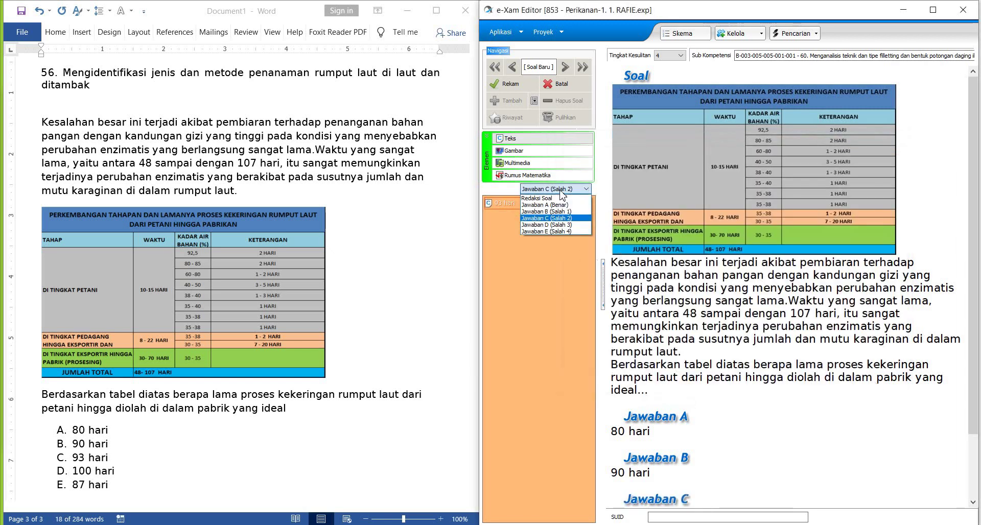
left_click(559, 225)
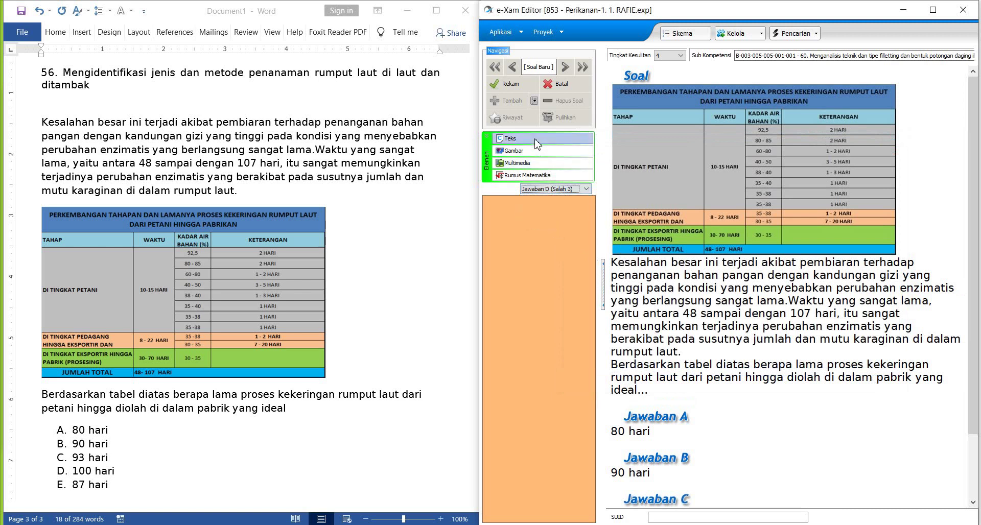
left_click(511, 138)
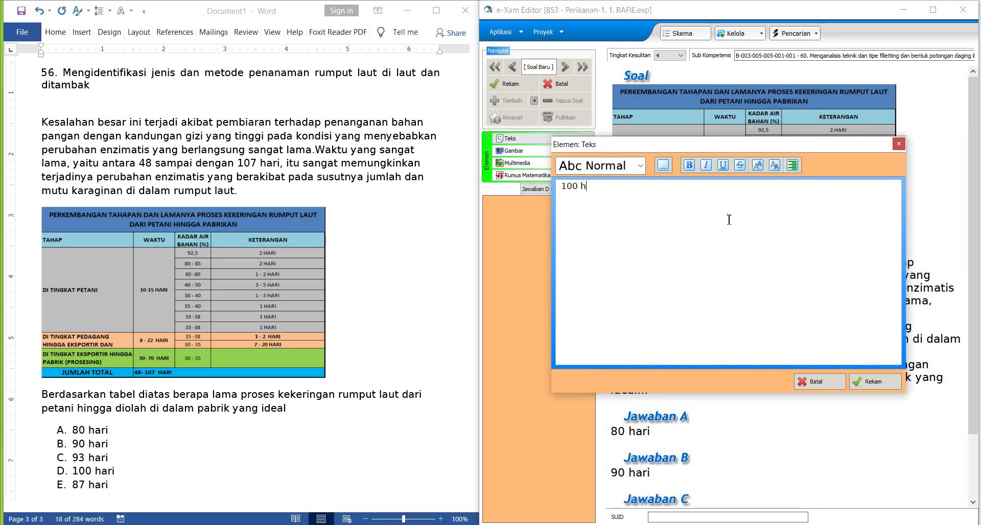
left_click(886, 379)
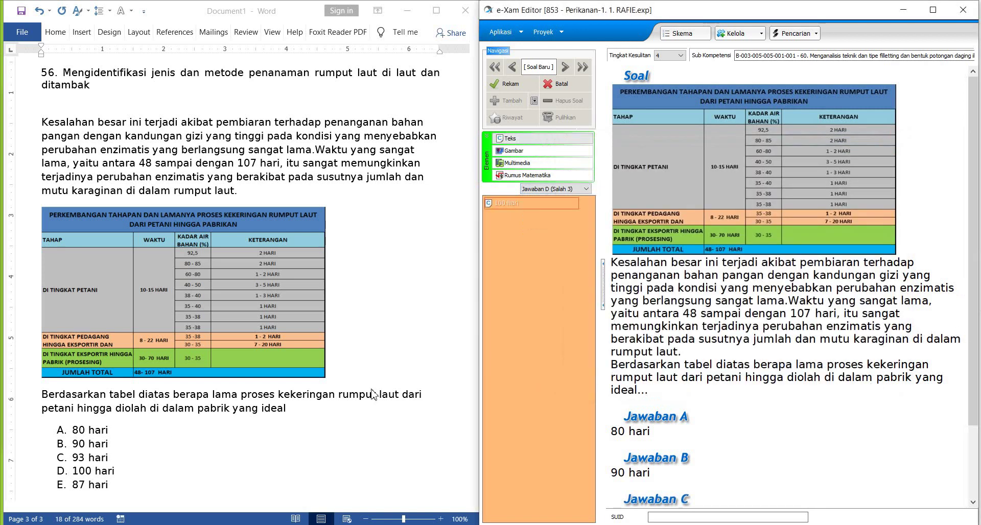
double_click(551, 204)
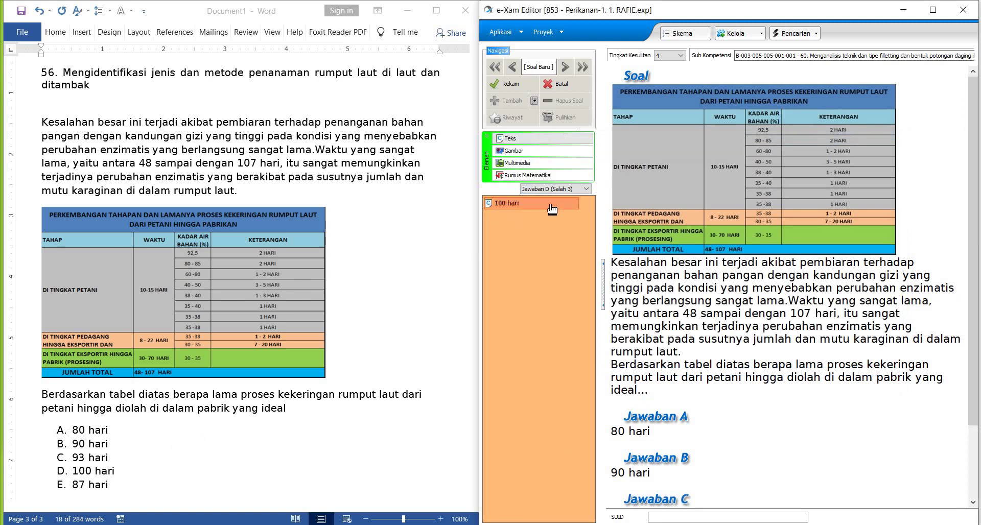
left_click(899, 144)
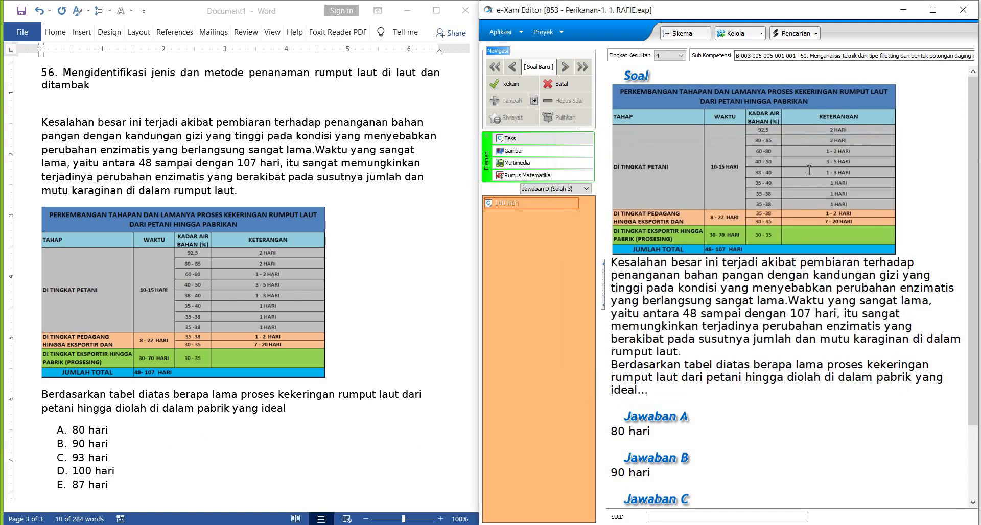
Add "87 hari" as the text element of Jawaban E (Salah 4).
left_click(544, 189)
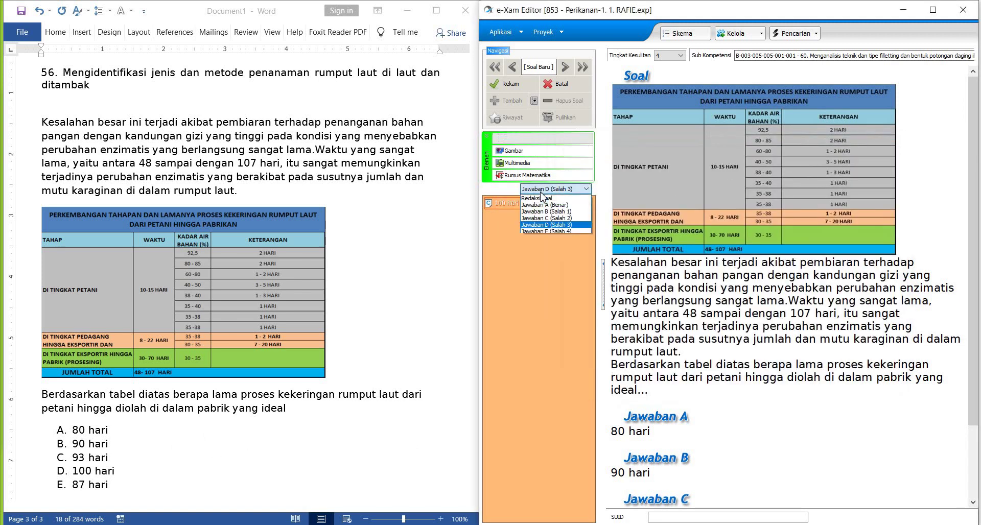
left_click(547, 231)
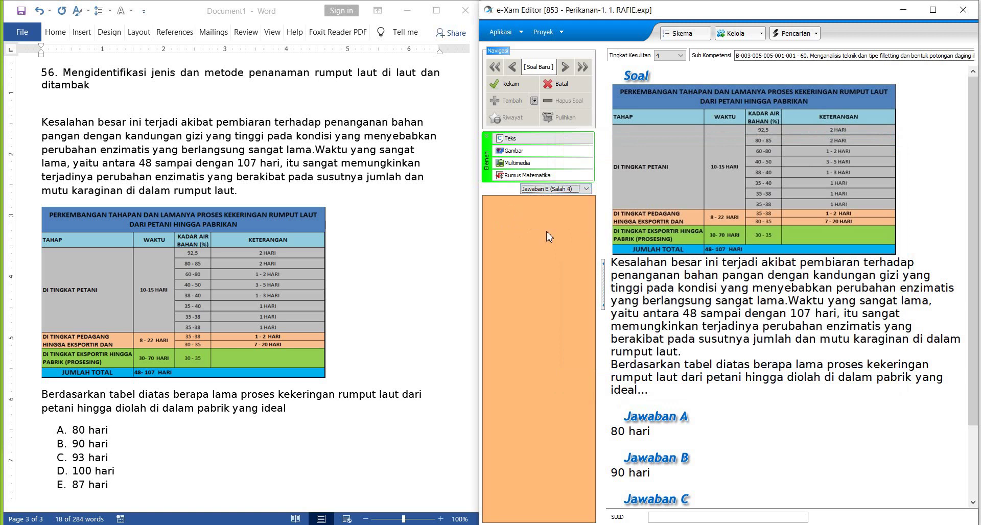
left_click(526, 143)
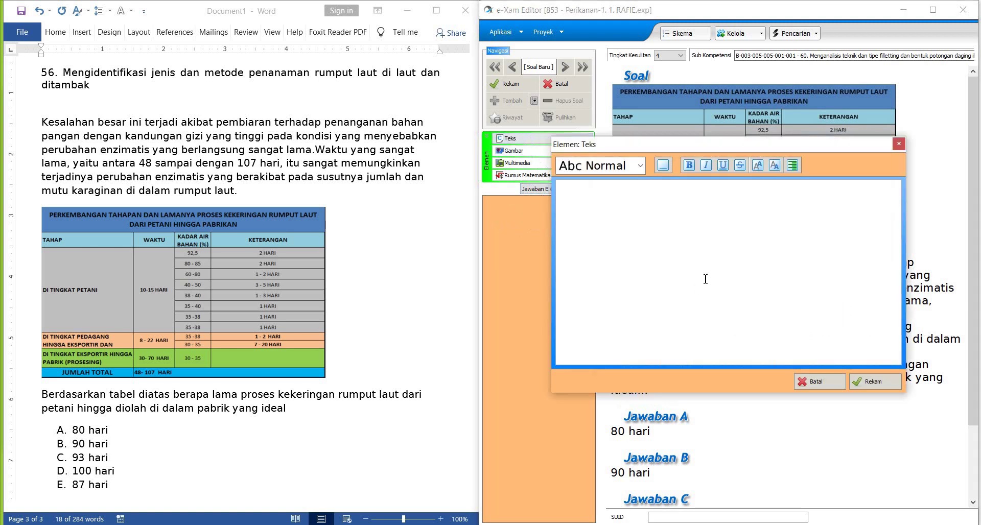
type("87 hari")
left_click(874, 382)
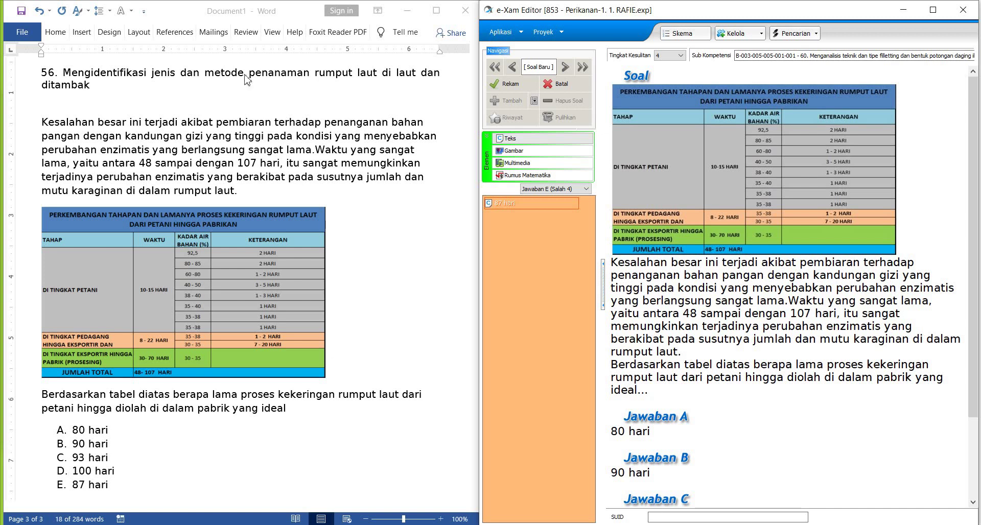
Set the question's sub-competency to "56. Mengidentifikasi jenis dan metode penanaman rumput laut di laut dan ditambak".
left_click(853, 55)
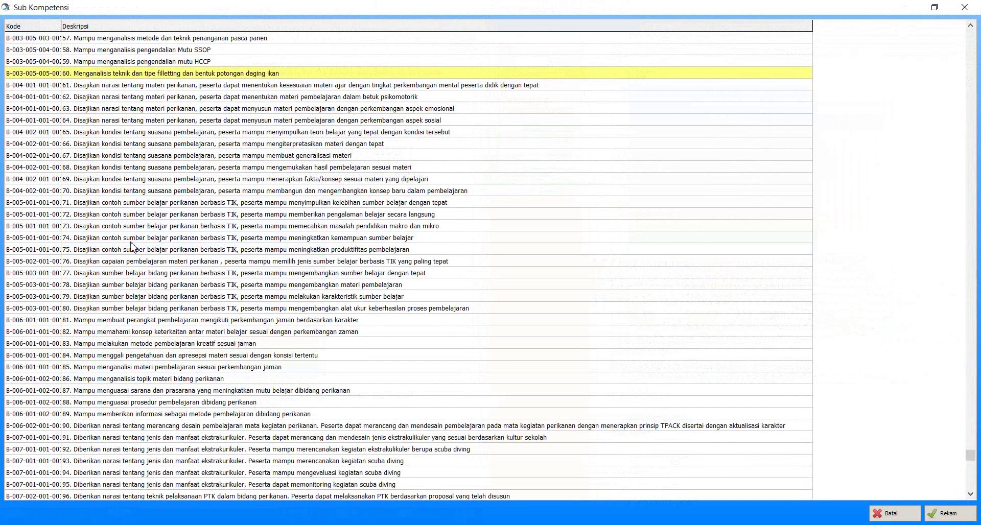
key("Up")
key("Up")
key("Up")
key("Up")
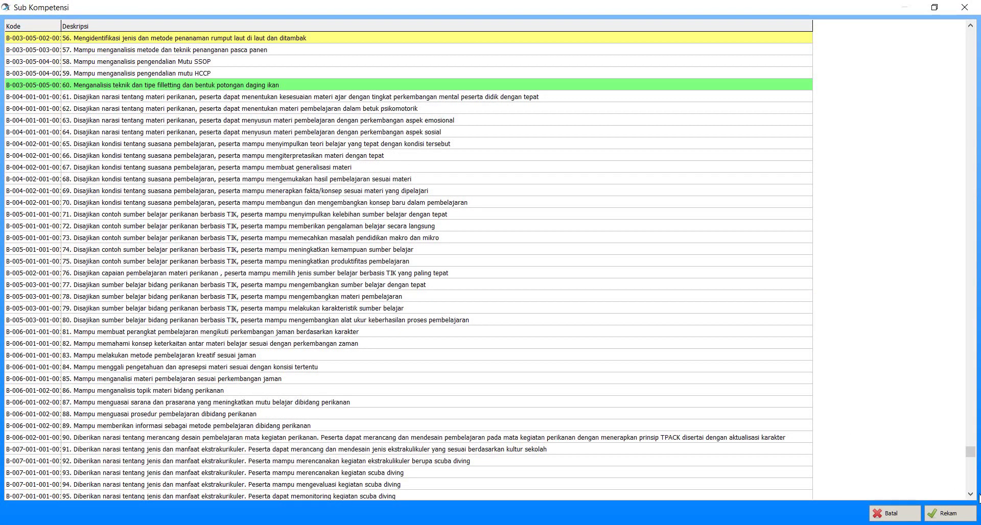
left_click(952, 513)
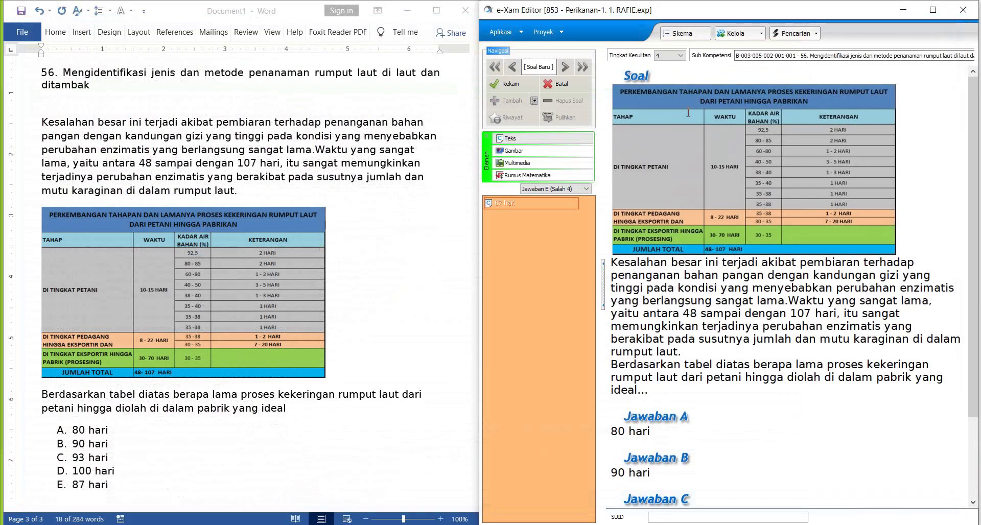
Set the difficulty level to 5 and save the seaweed drying question.
left_click(680, 55)
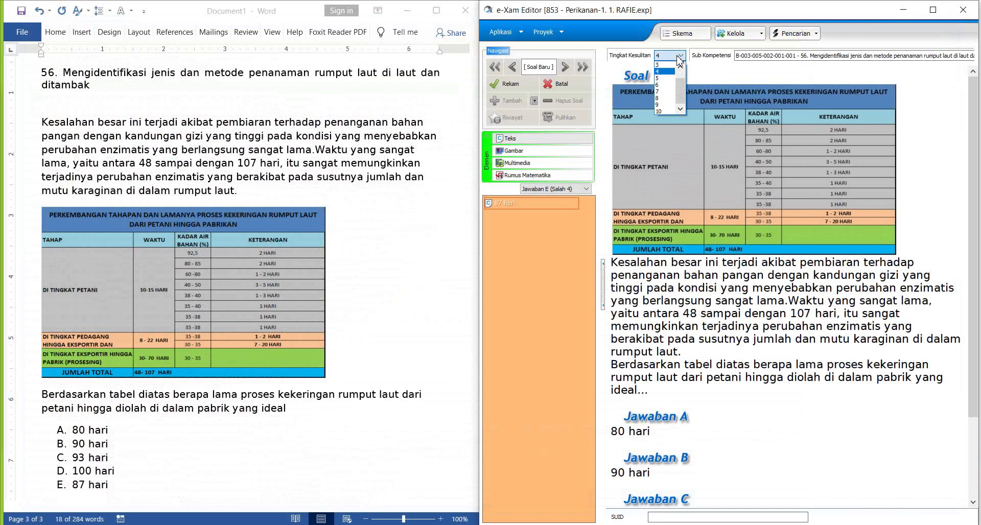
left_click(663, 78)
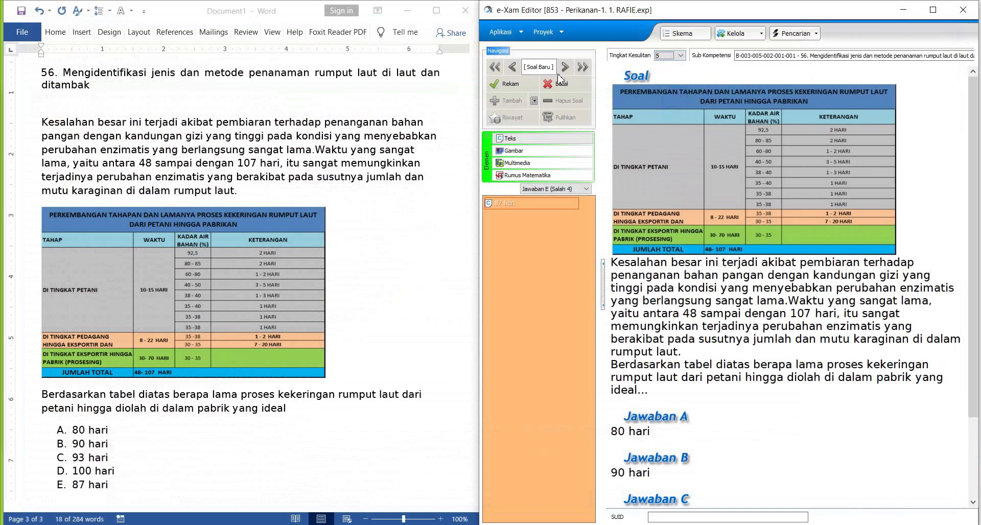
left_click(502, 89)
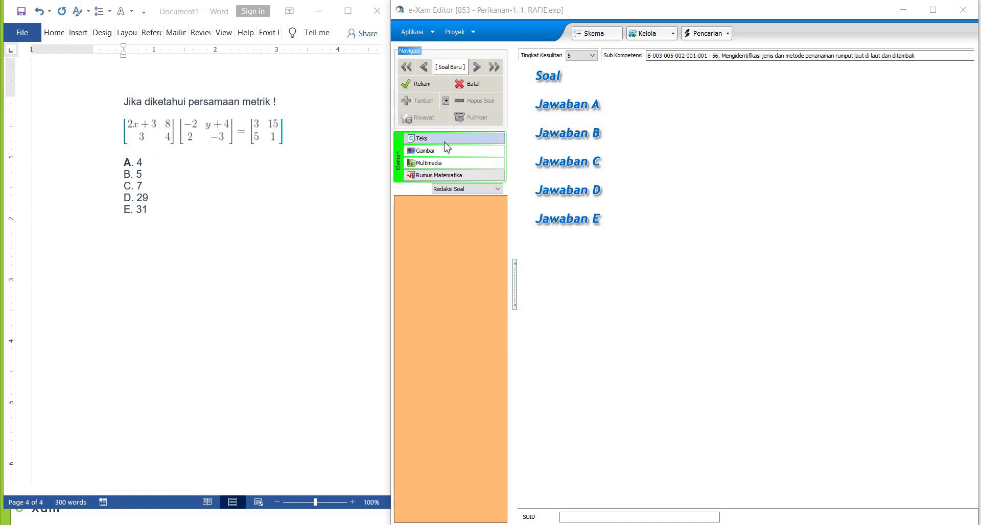
Start a math formula element for the new question's Soal with a 2×2 square-bracket matrix and preview it.
left_click(547, 78)
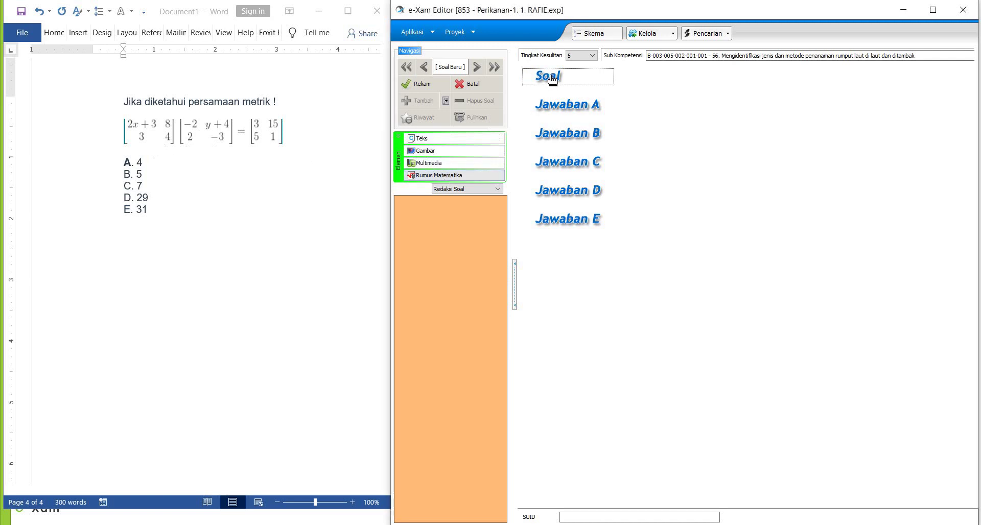
left_click(425, 176)
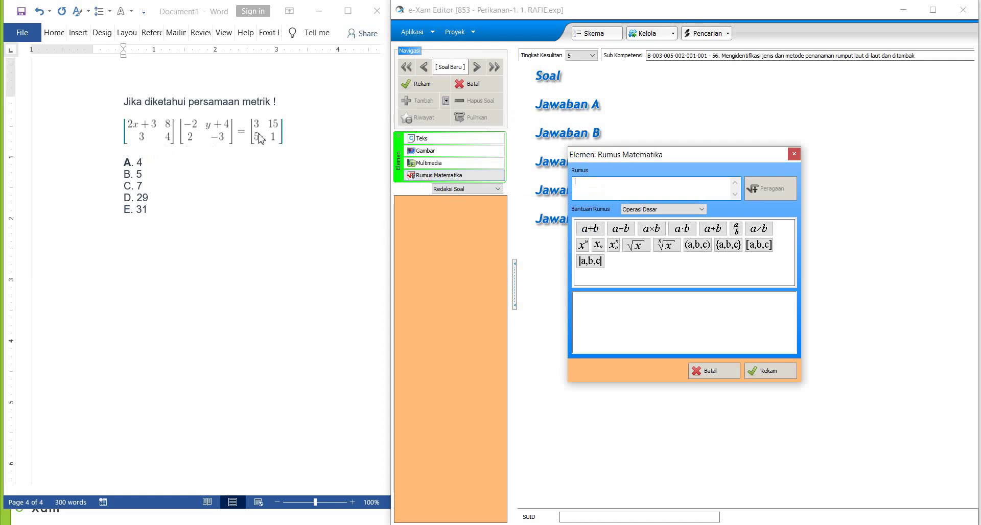
left_click(702, 211)
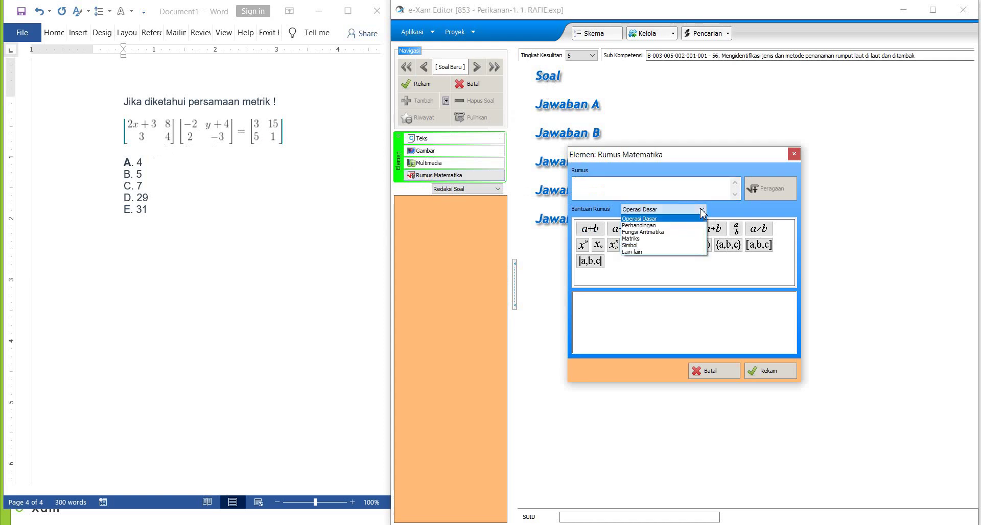
left_click(645, 239)
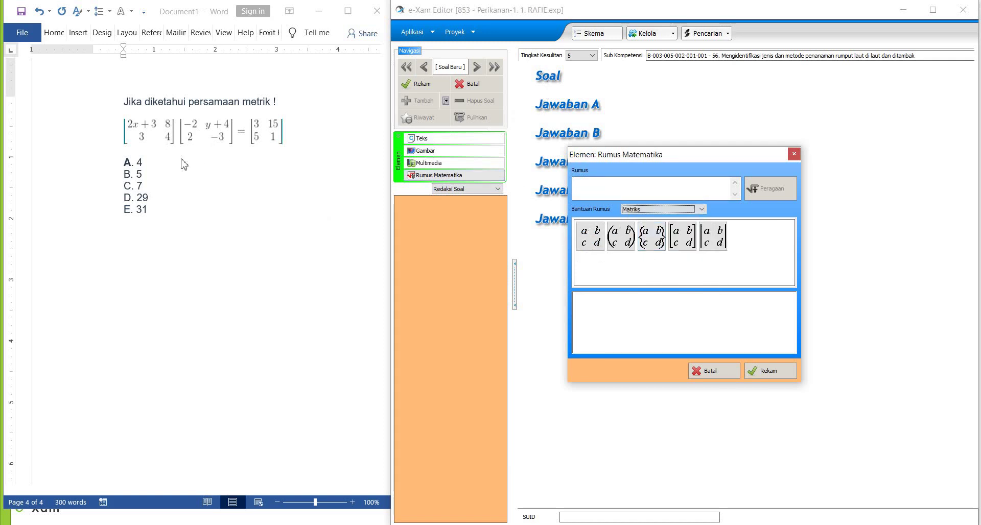
left_click(690, 241)
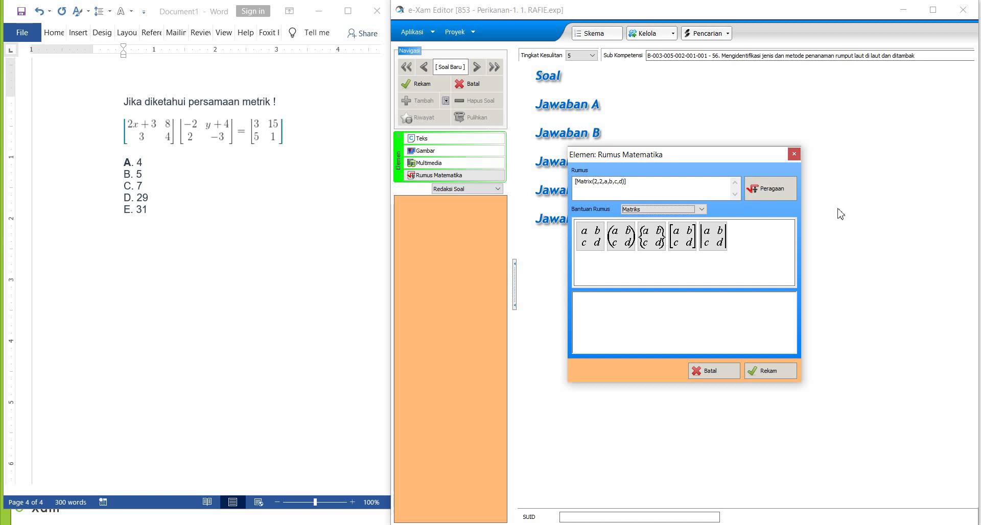
left_click(771, 189)
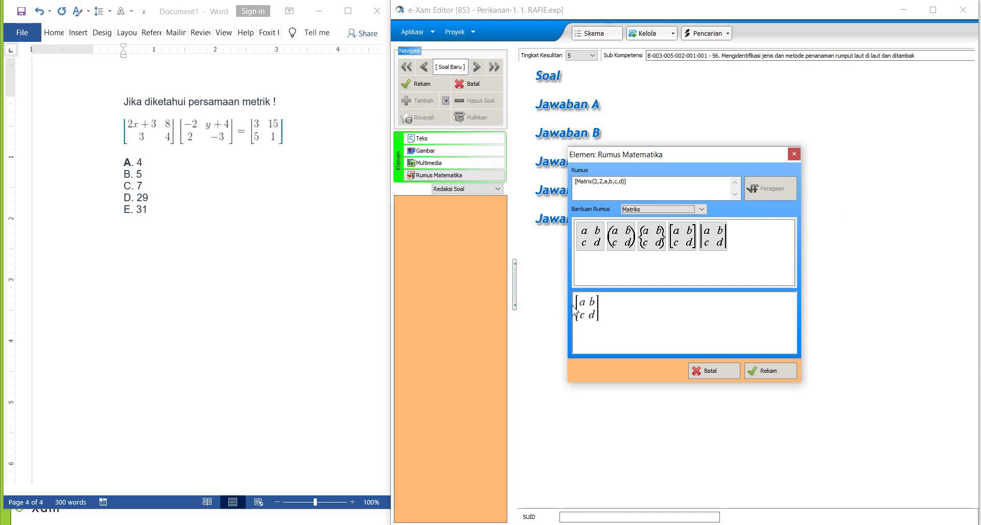
Replace the matrix's first entry a with (2*x+3) and preview the formula.
left_click(610, 189)
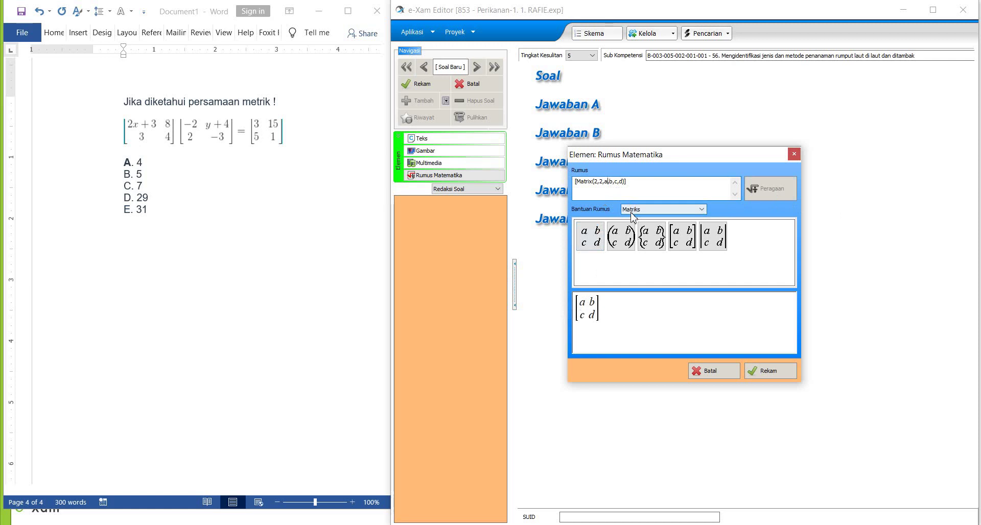
key("BackSpace")
type("0")
type("2")
type("*")
type("x")
left_click(773, 190)
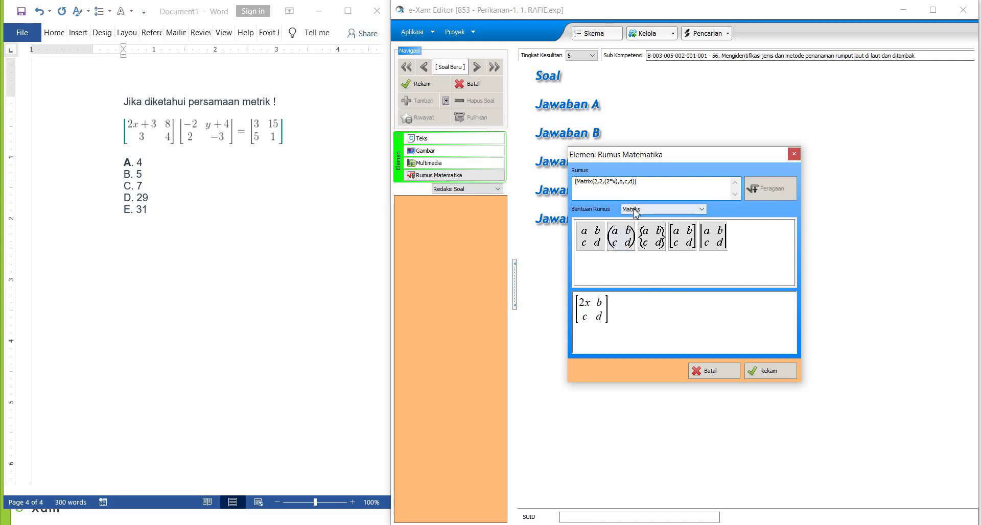
type("+3")
left_click(768, 192)
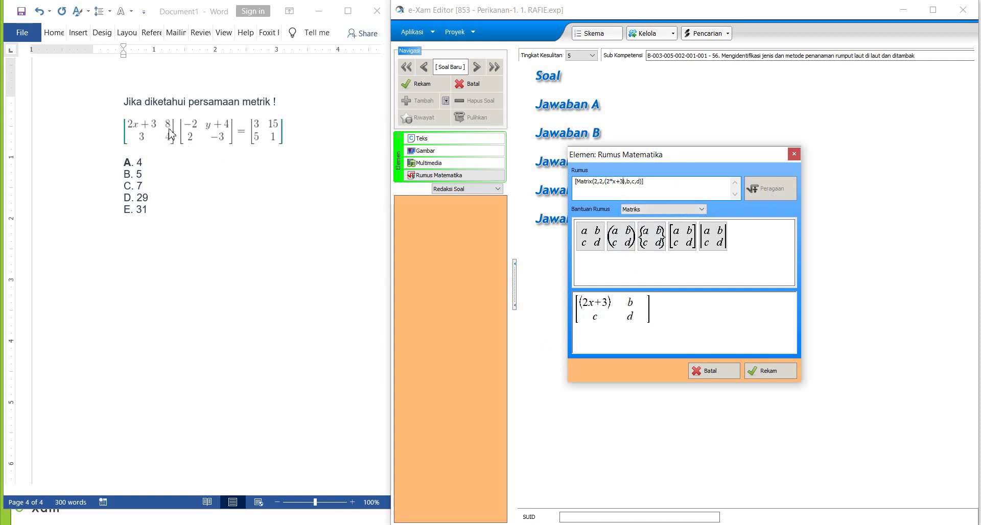
Replace the matrix's remaining entries b, c, d with 8, 3, 4 and preview the formula.
left_click(633, 183)
key("BackSpace")
type("8")
key("BackSpace")
type("3,")
key("BackSpace")
type("4")
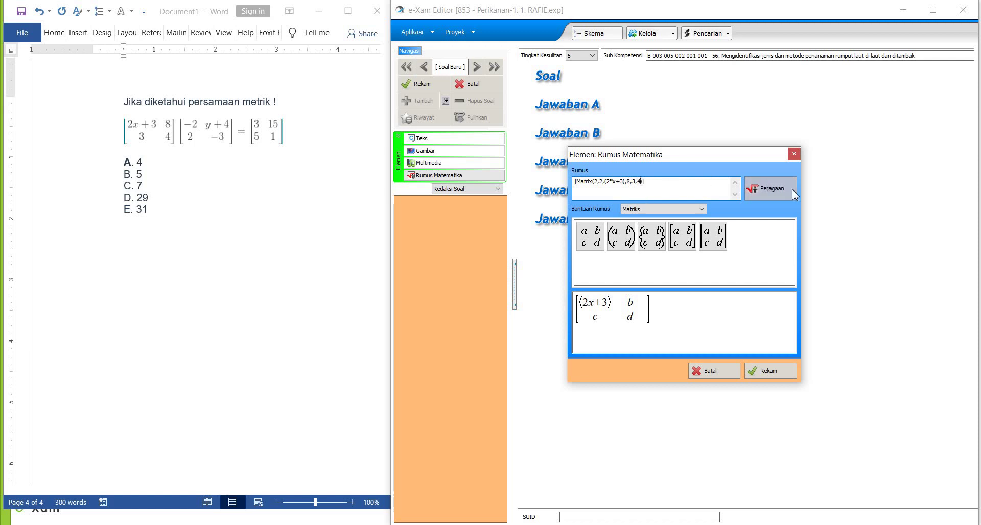
left_click(780, 194)
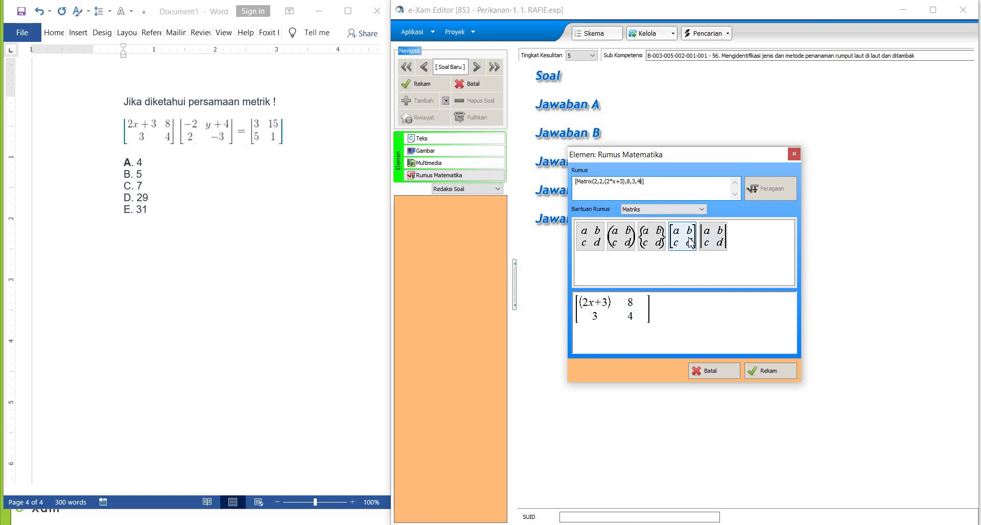
Add a second 2×2 square-bracket matrix, wrap each matrix in parentheses, join them with * and preview the product.
type(")")
left_click(683, 240)
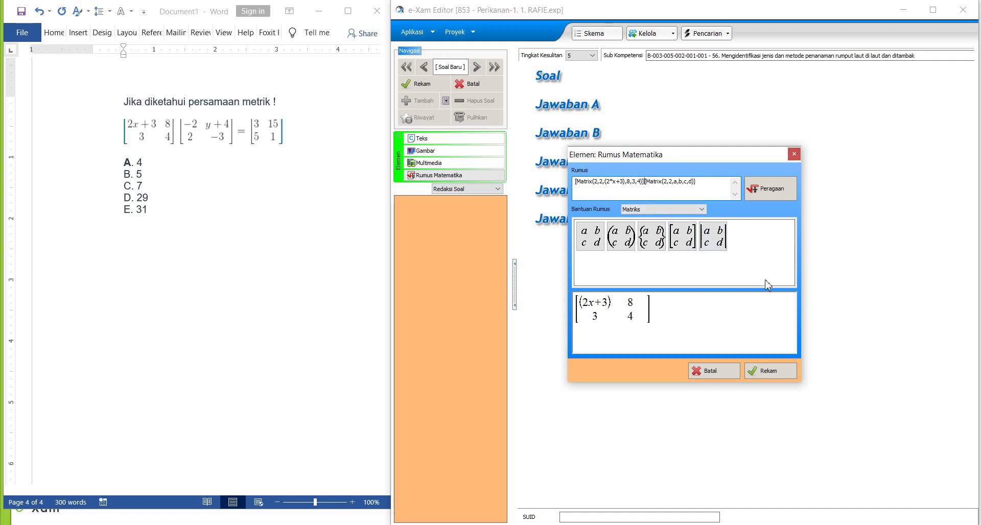
type(")")
type("(")
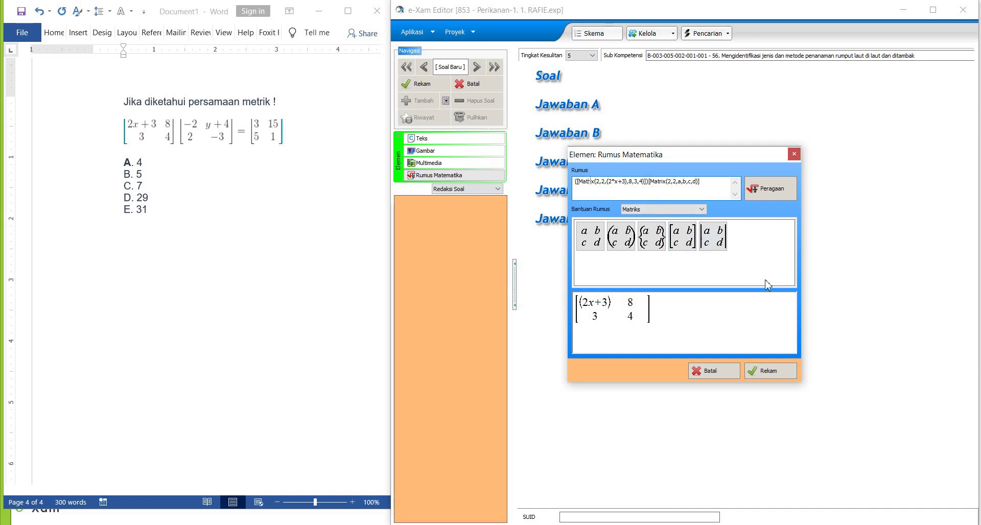
key("Right")
key("Right")
key("Right")
key("Right")
key("Right")
key("Right")
key("Right")
key("Right")
key("Right")
key("Right")
key("Right")
key("Right")
key("Right")
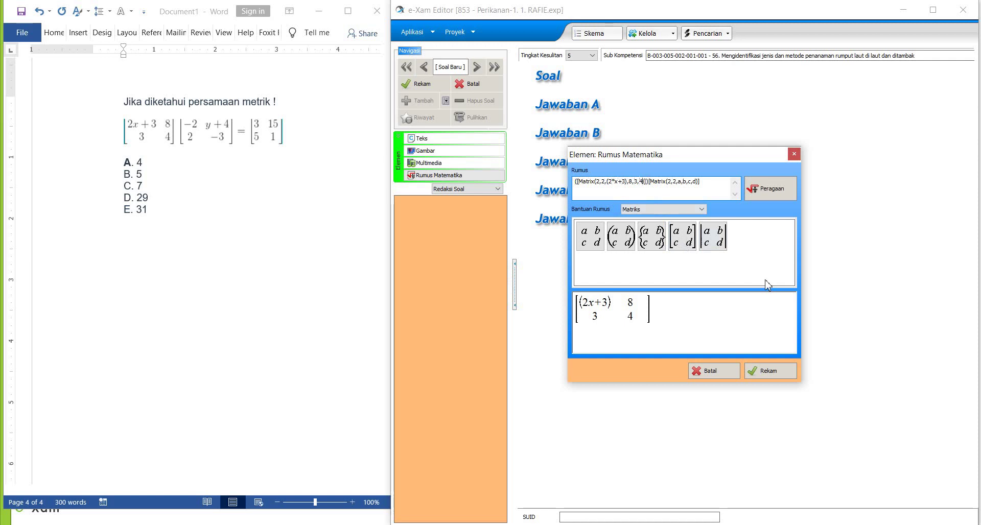
type("(")
type(")")
type("*")
left_click(778, 193)
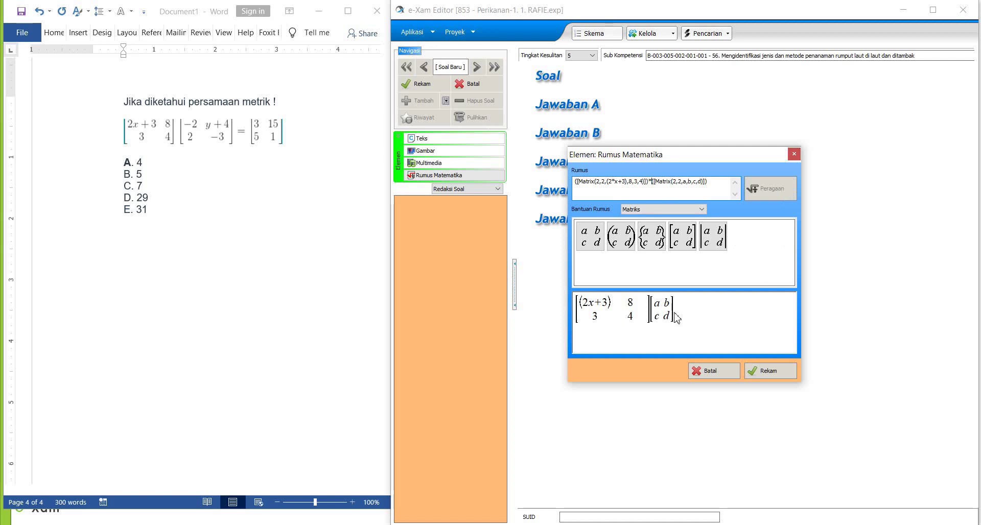
Fill the second matrix with the entries (-2*y), +4, 2, -3 and preview the formula.
left_click(686, 183)
key("BackSpace")
type("(-2*y)")
key("Delete")
type("+4,")
key("Delete")
type("2,")
key("Delete")
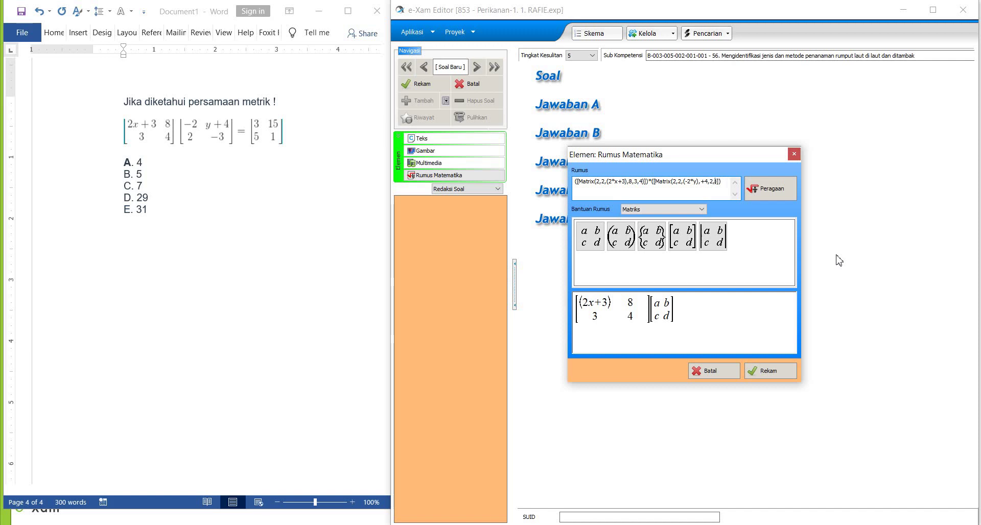
type("-3")
left_click(770, 187)
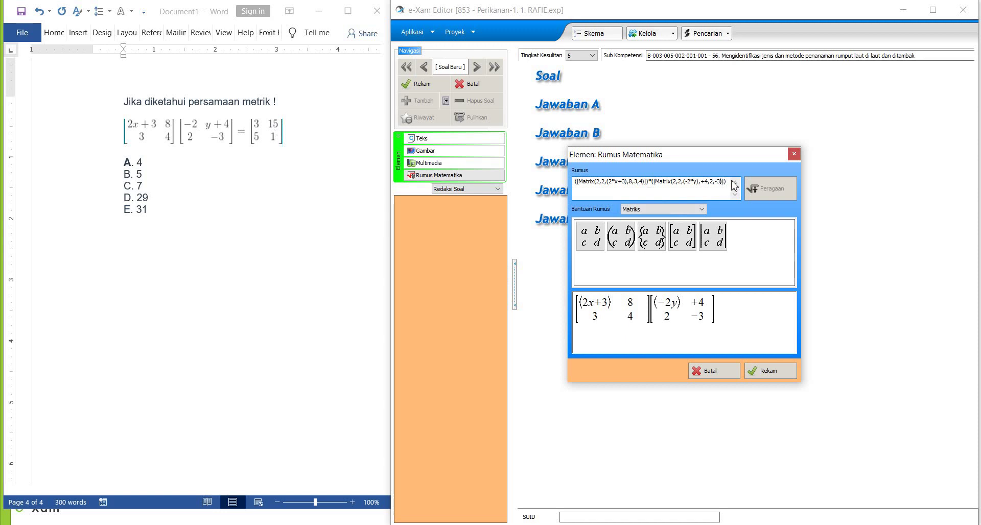
Append an equals sign and a third 2×2 square-bracket matrix enclosed in parentheses, and preview the equation.
type(")=()")
left_click(681, 240)
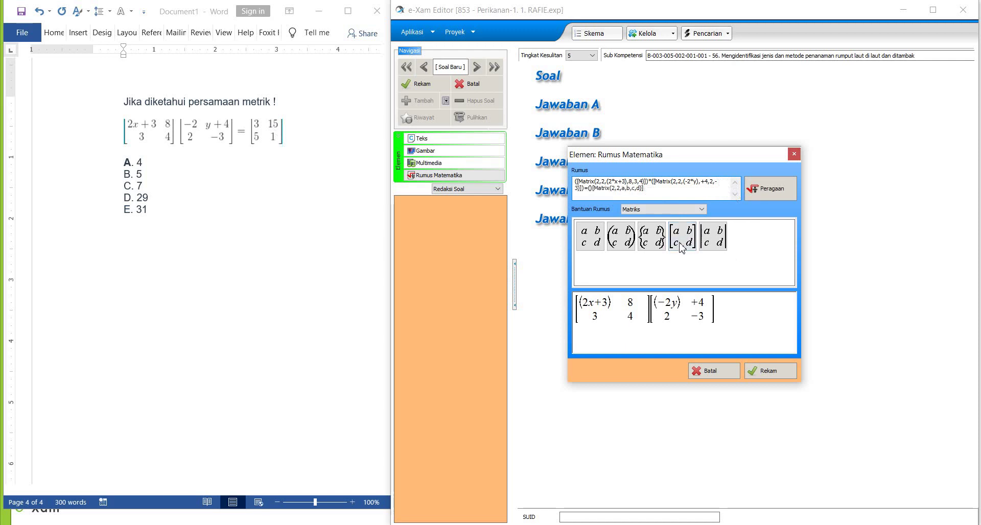
left_click(767, 201)
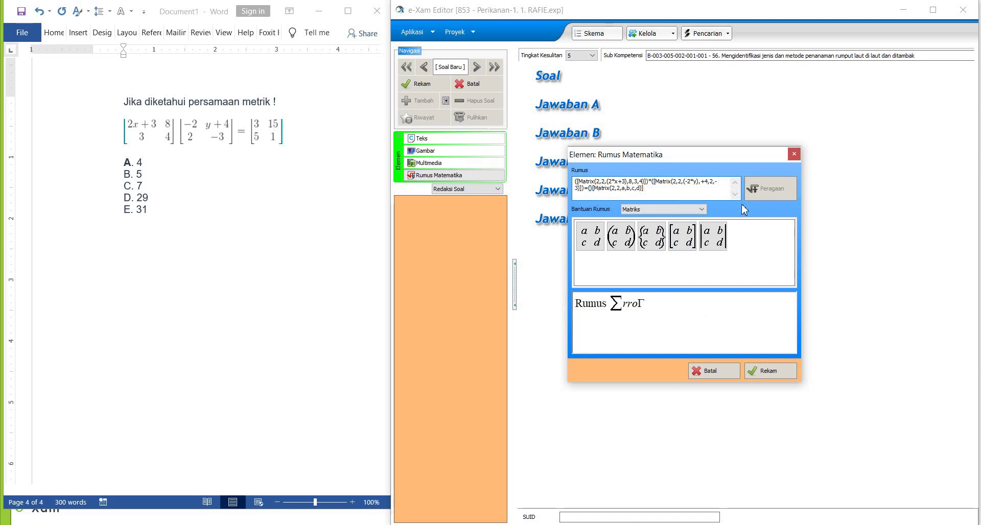
key("Delete")
type("]")
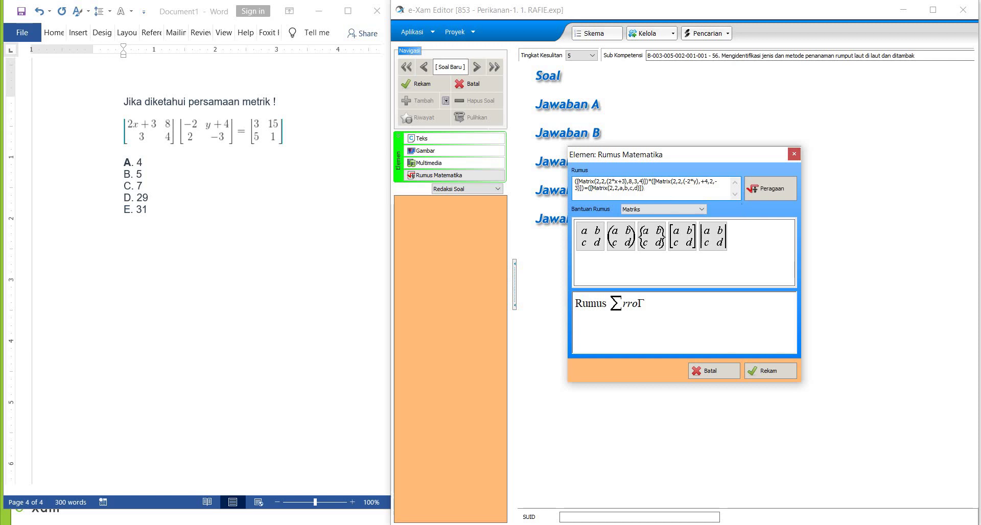
left_click(778, 193)
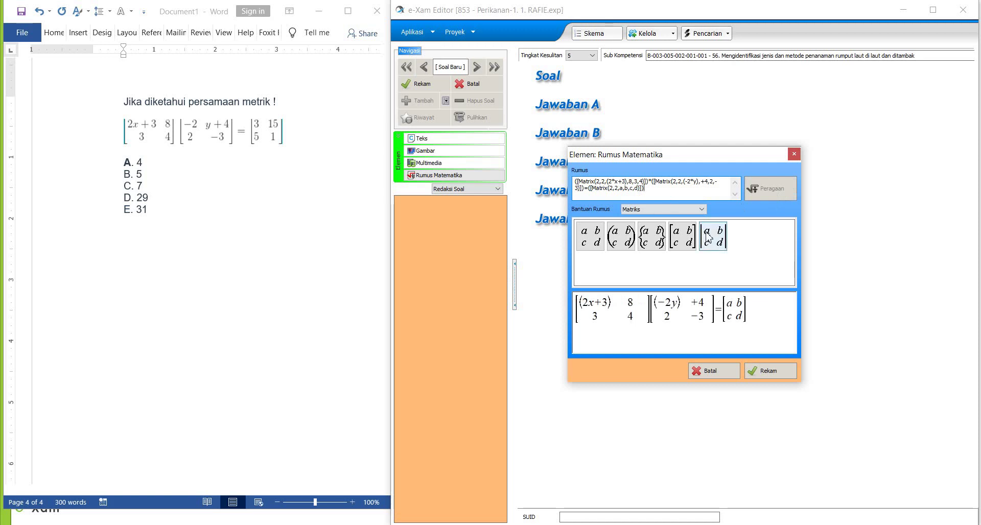
Fill the third matrix with the entries 3, 15, 5, 1 and save the formula element.
double_click(622, 189)
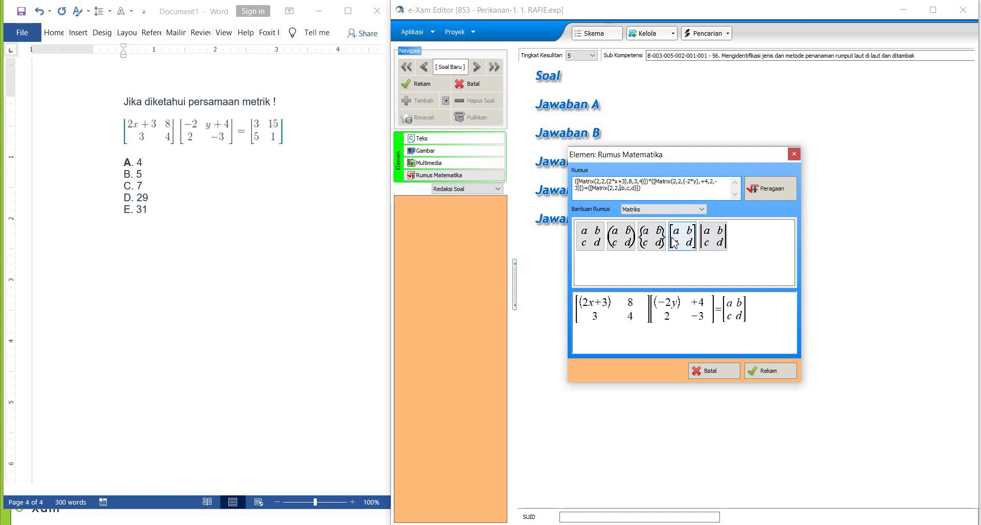
type("3,15,5,1")
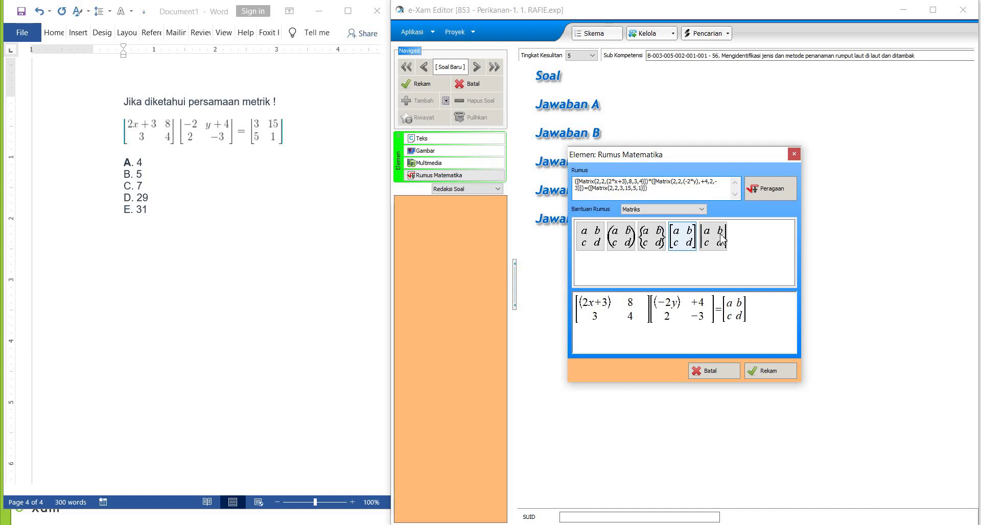
left_click(769, 373)
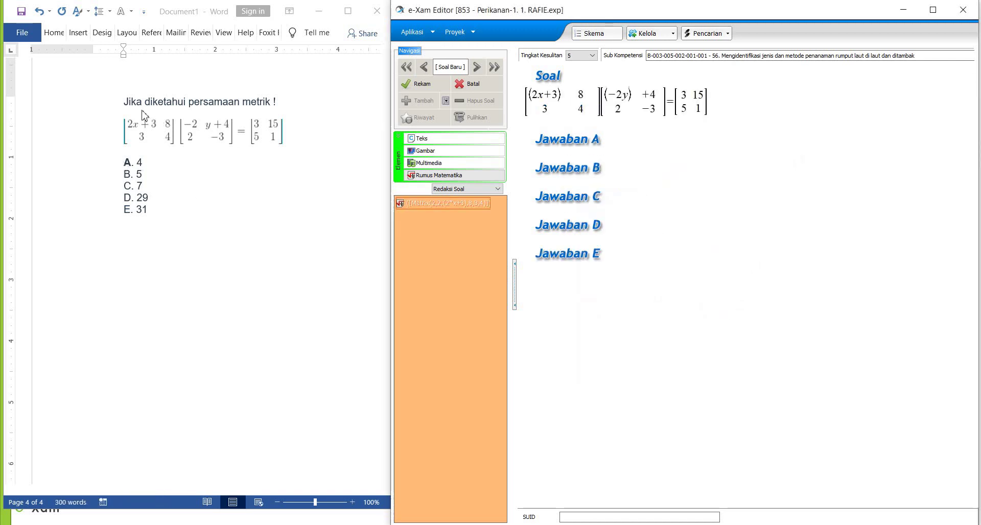
Add "Jika diketahui persamaan matriks !" as a text element of the question's Soal.
left_click(123, 99)
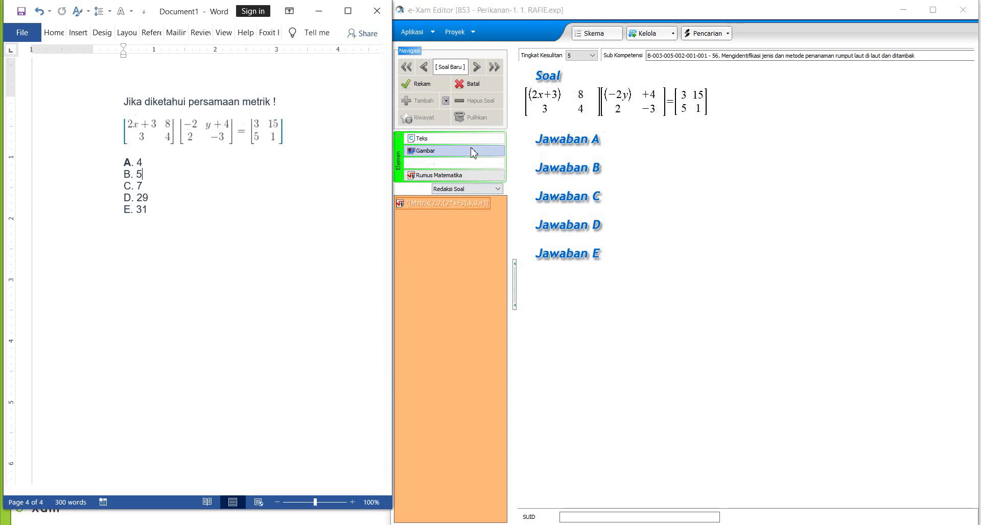
left_click(449, 138)
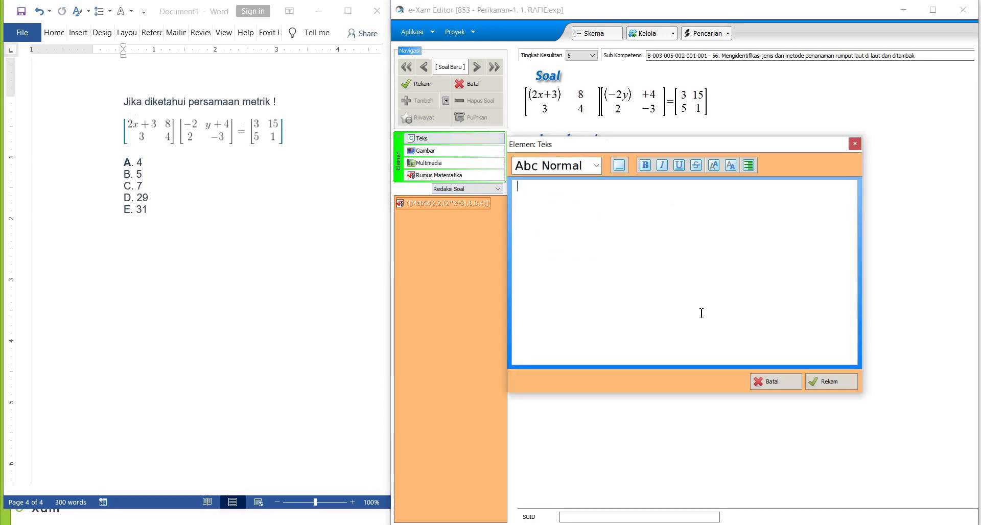
type("Jika dike")
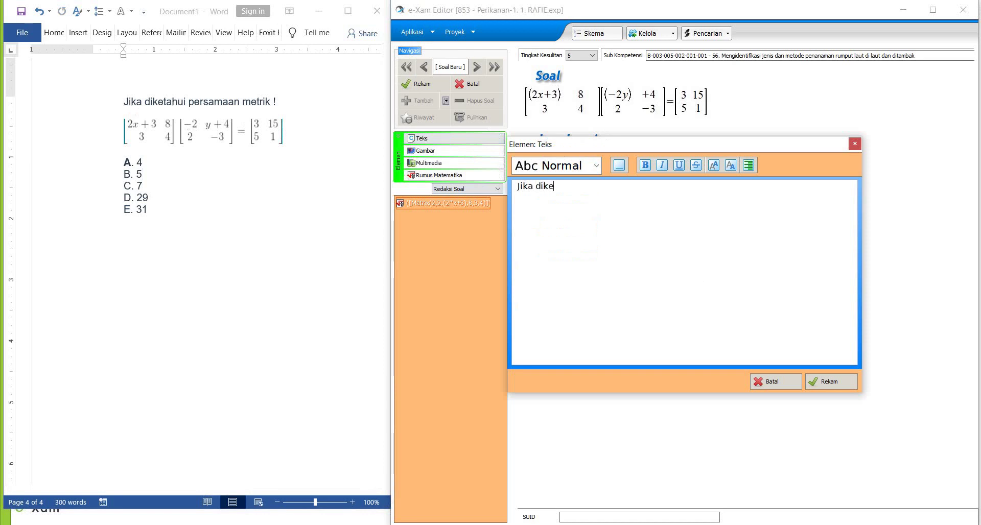
type("tahui persamaan matriks")
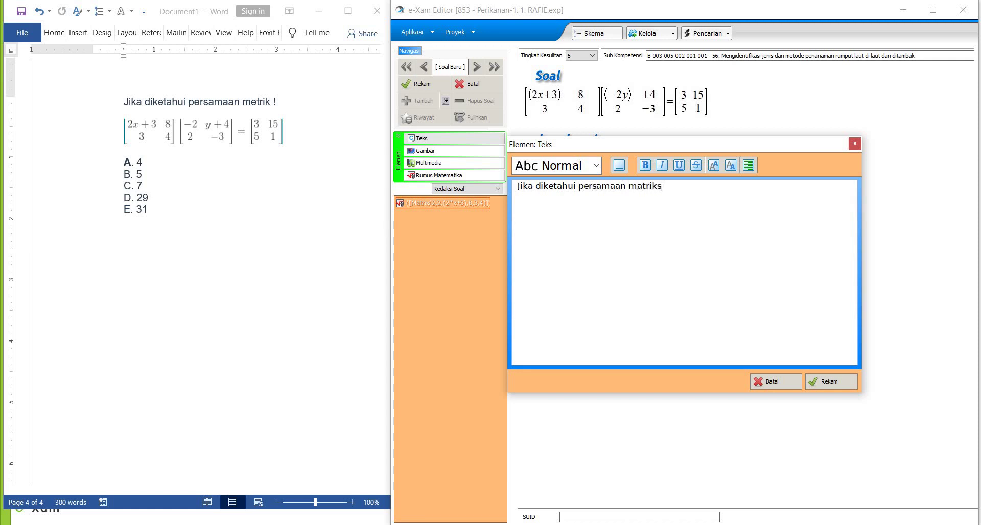
type("!")
left_click(826, 386)
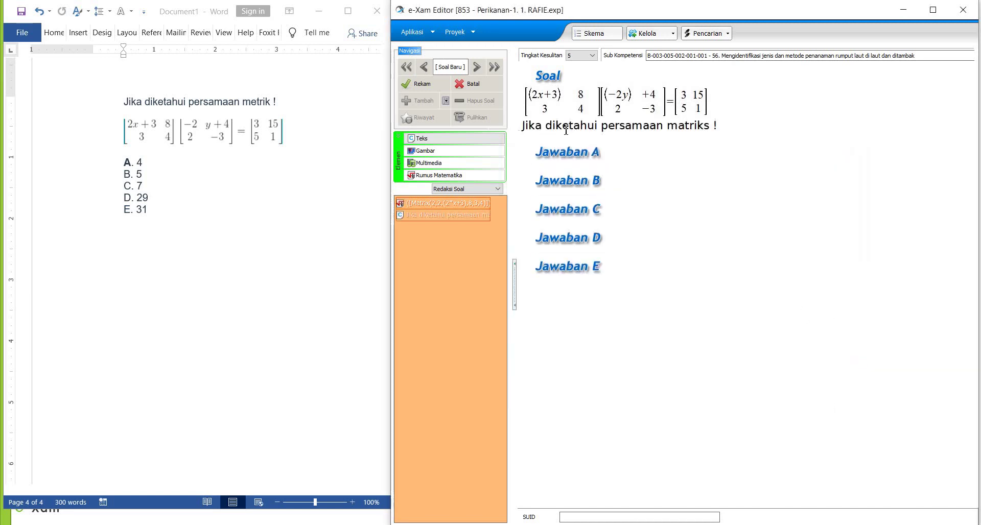
Move the "Jika diketahui persamaan matriks !" text element above the matrix formula in the Soal.
left_click(444, 218)
right_click(444, 219)
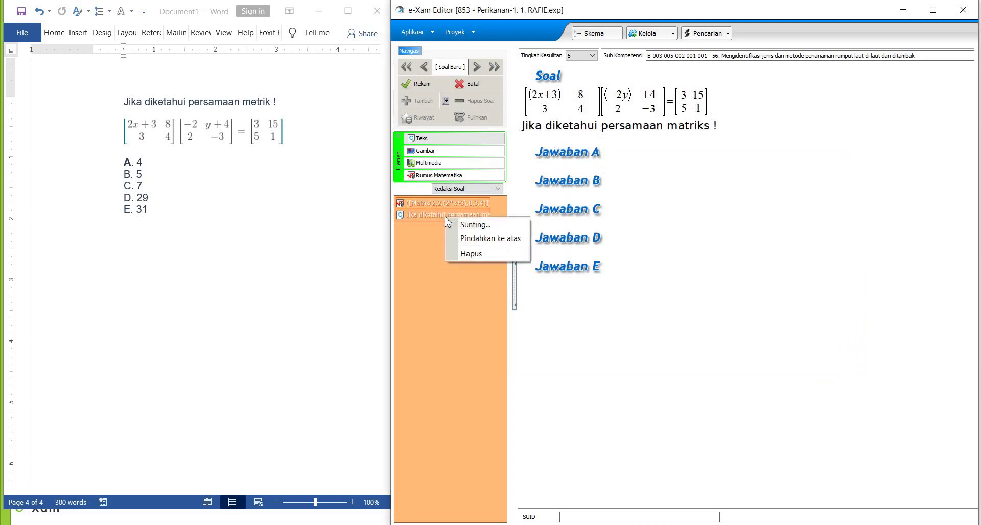
left_click(493, 239)
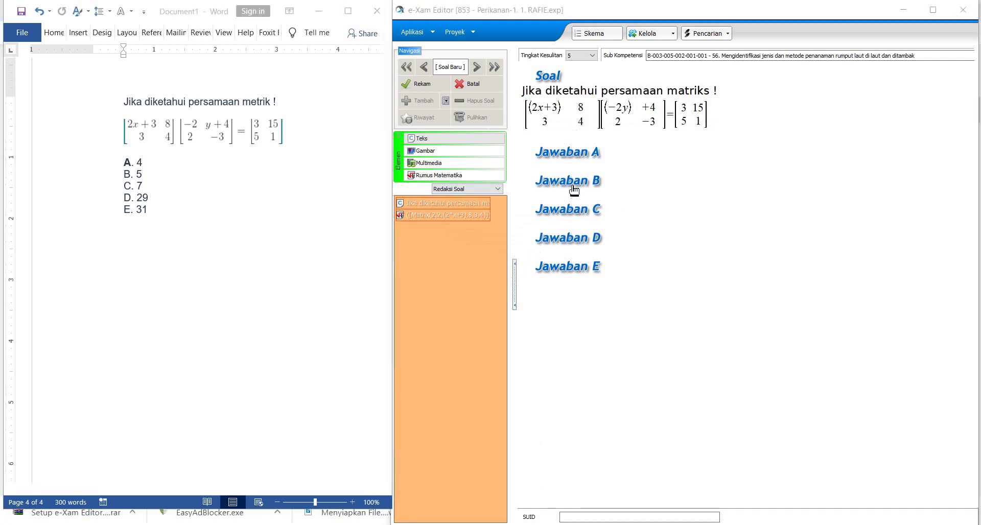
Add the text element 4 to Jawaban A and the text element 5 to Jawaban B.
left_click(561, 158)
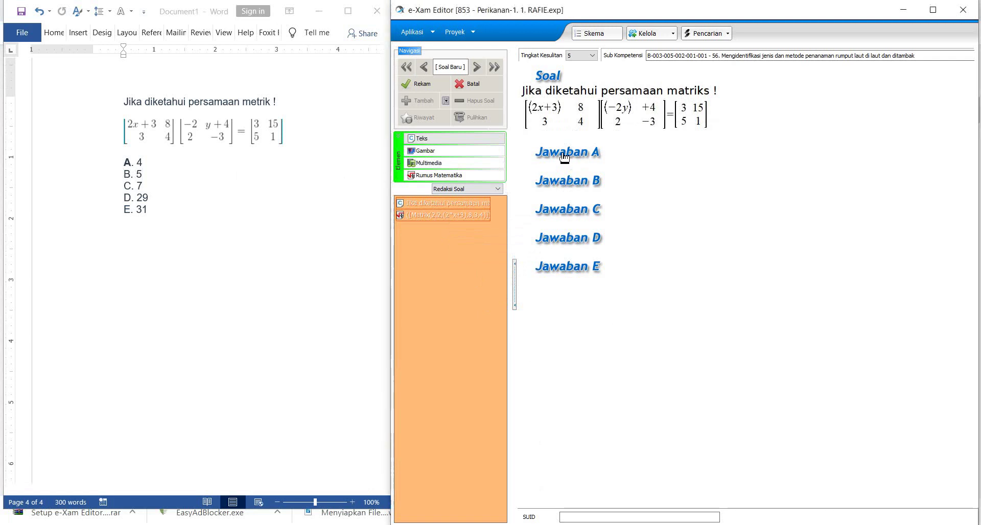
left_click(447, 145)
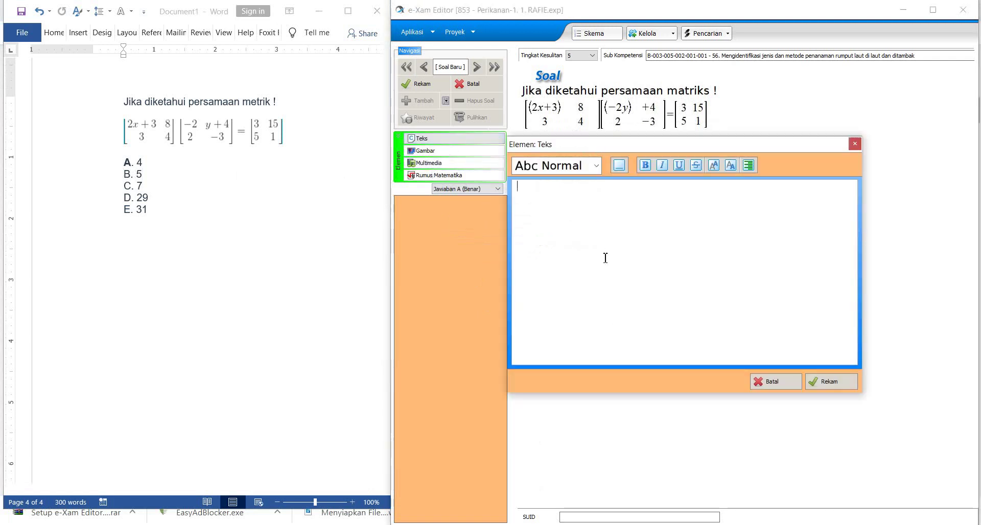
type("4")
left_click(829, 381)
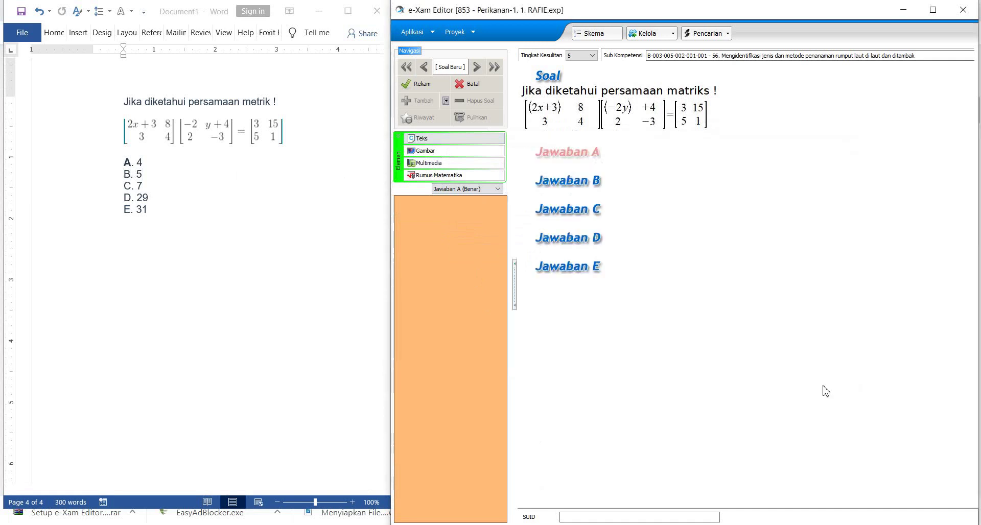
left_click(581, 195)
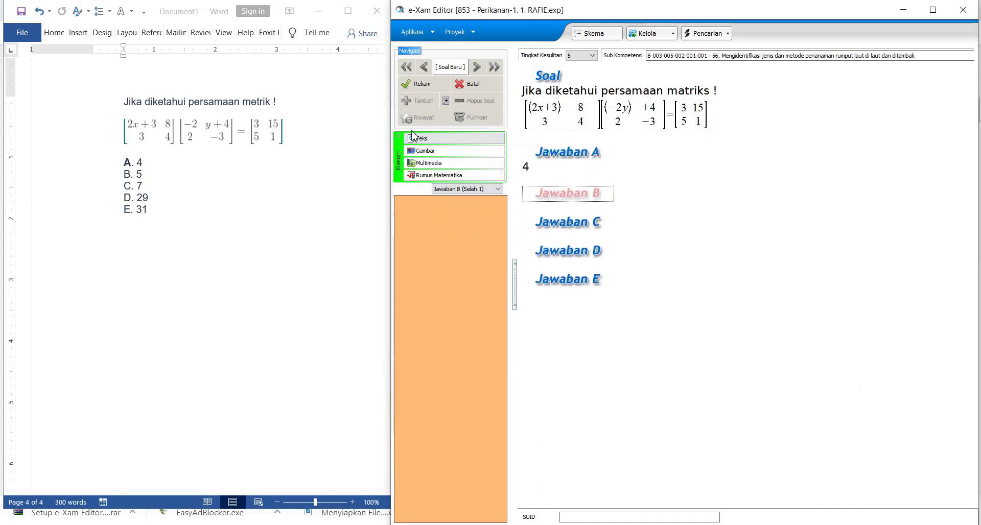
left_click(414, 138)
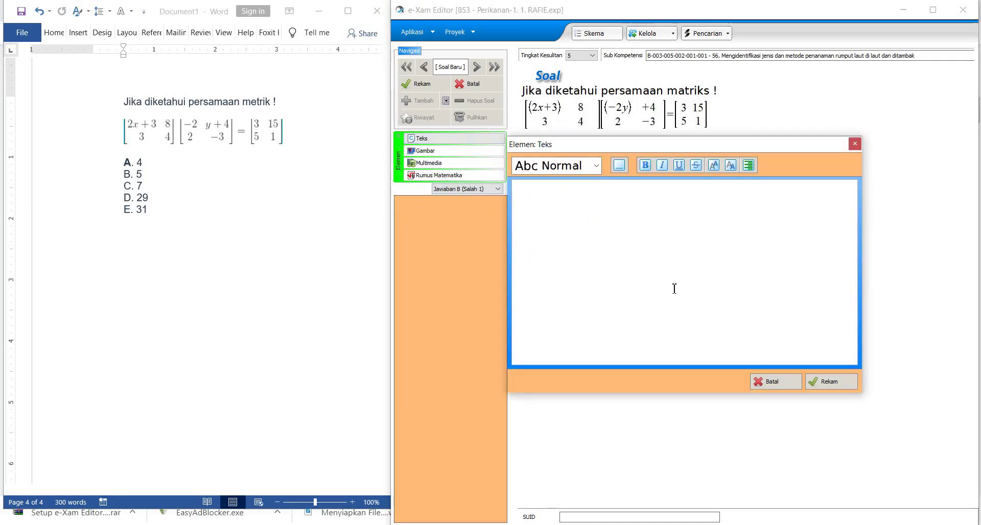
type("5")
left_click(826, 383)
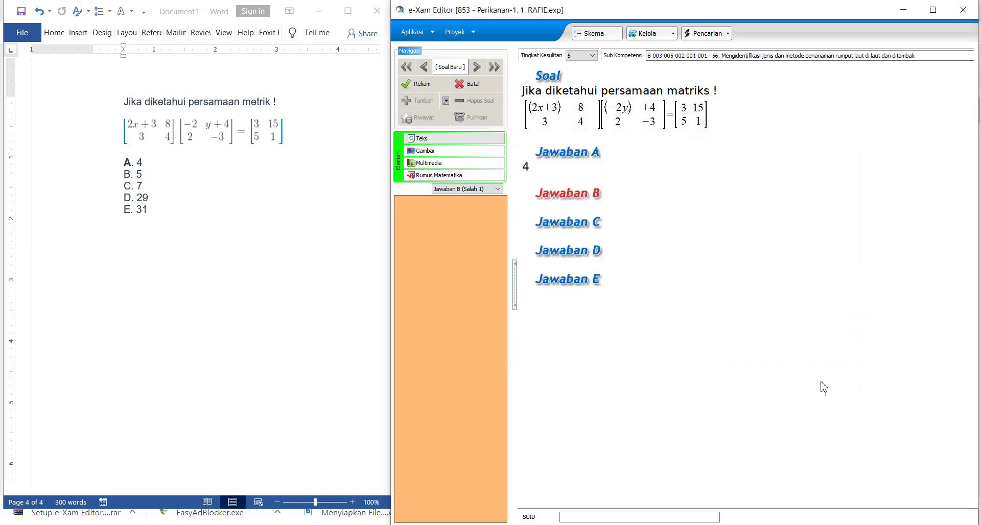
Add a text element with the value 7 to Jawaban C.
left_click(567, 235)
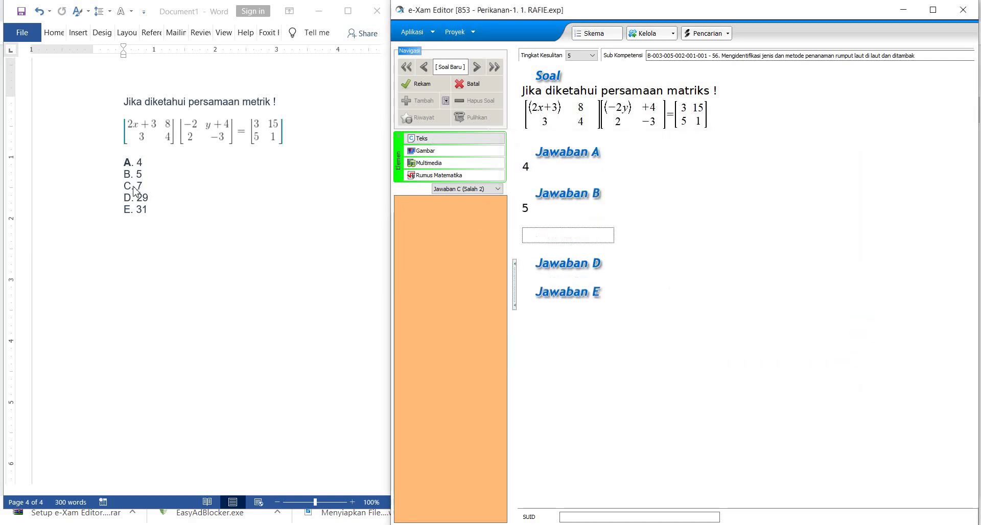
left_click(434, 139)
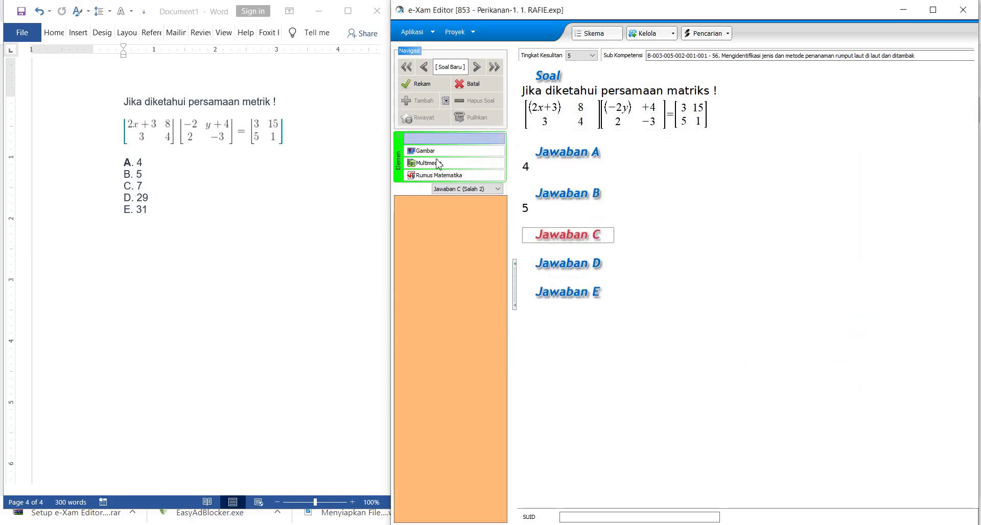
left_click(429, 141)
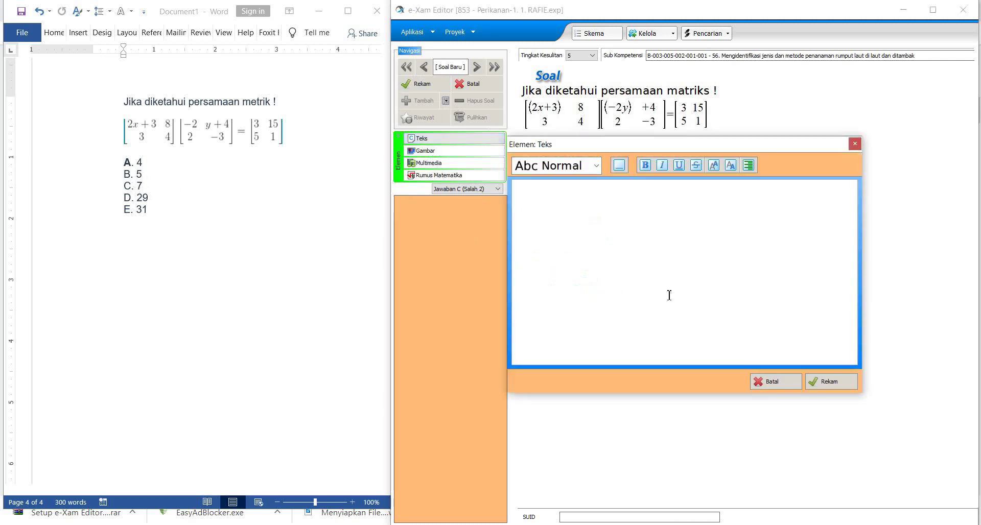
type("7")
left_click(832, 381)
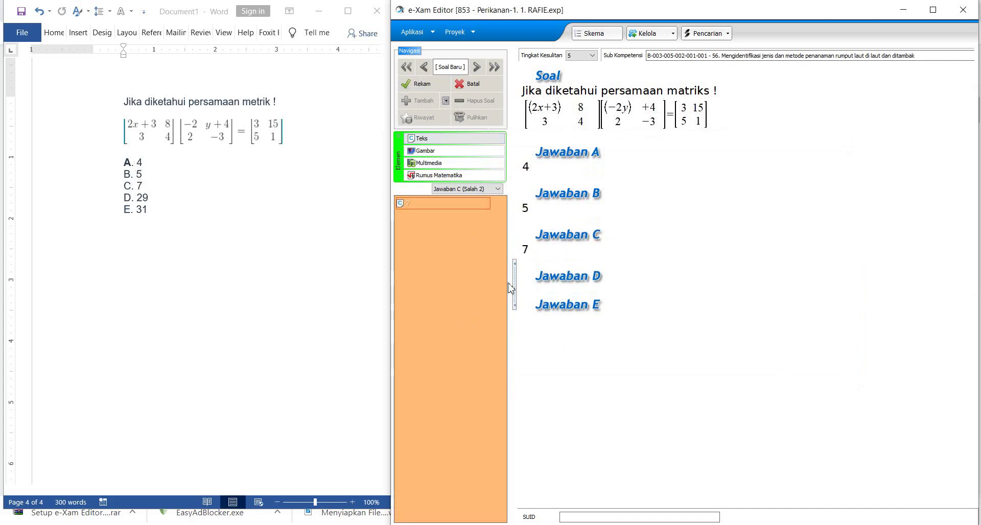
Add the text element 29 to Jawaban D and the text element 31 to Jawaban E.
left_click(566, 281)
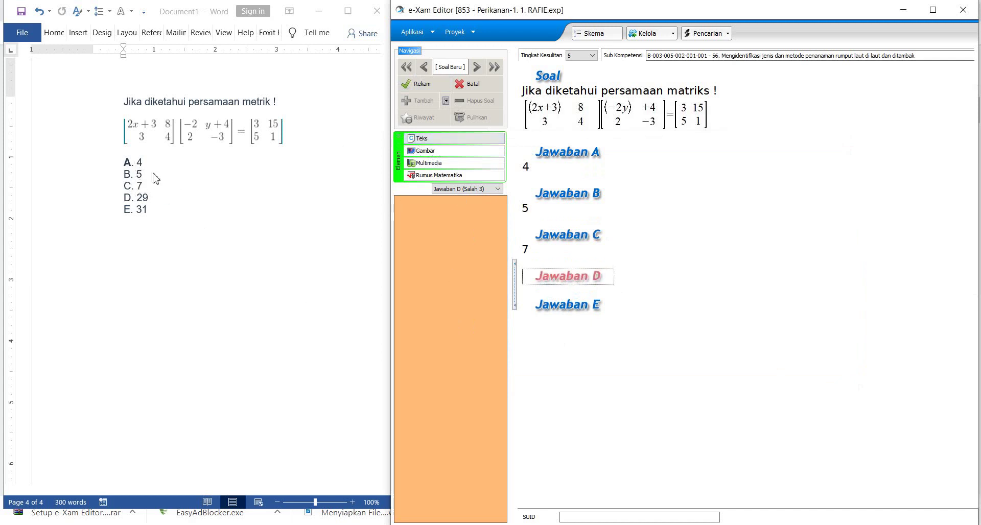
left_click(449, 138)
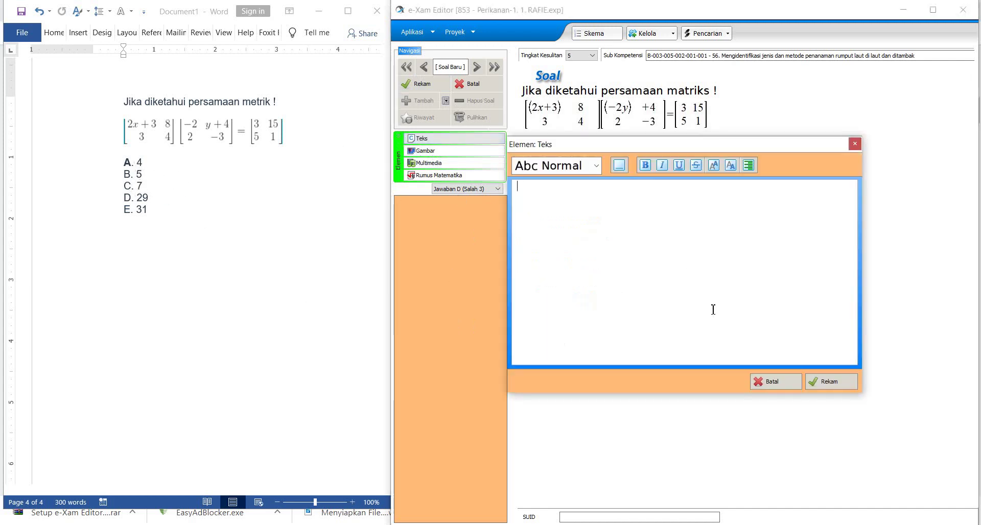
type("29")
left_click(830, 382)
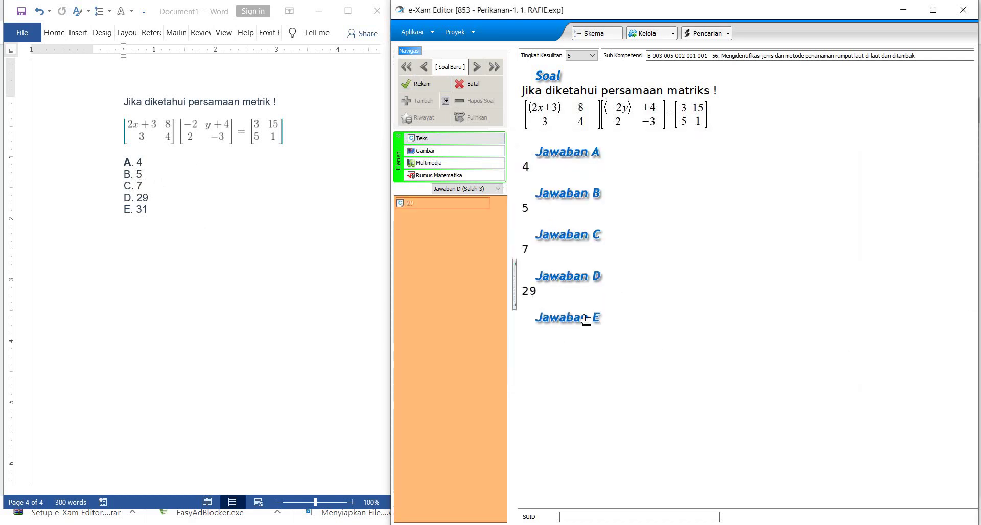
left_click(573, 319)
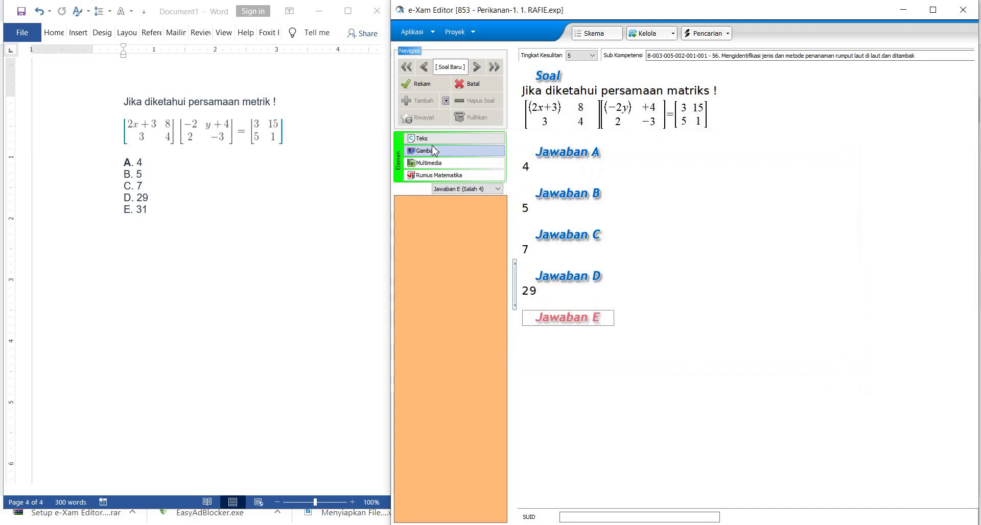
type("31")
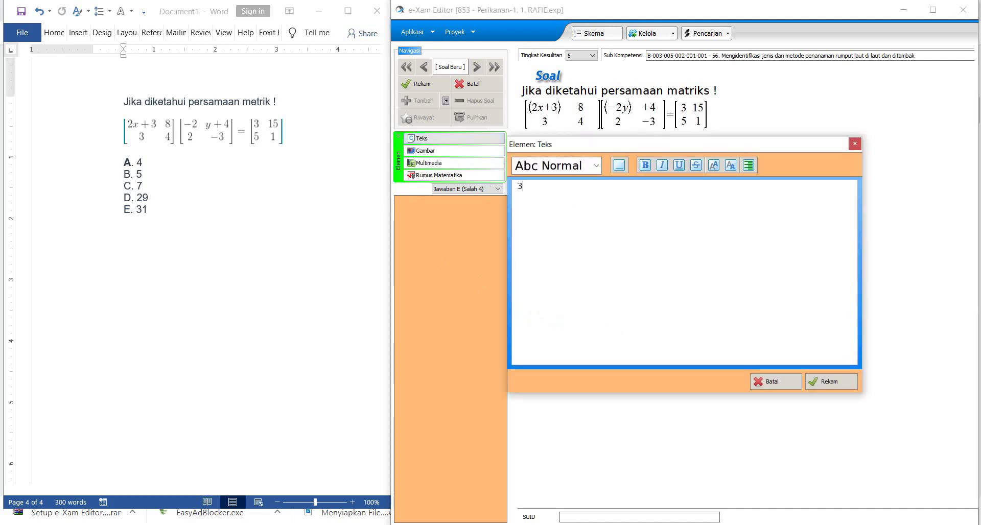
left_click(817, 384)
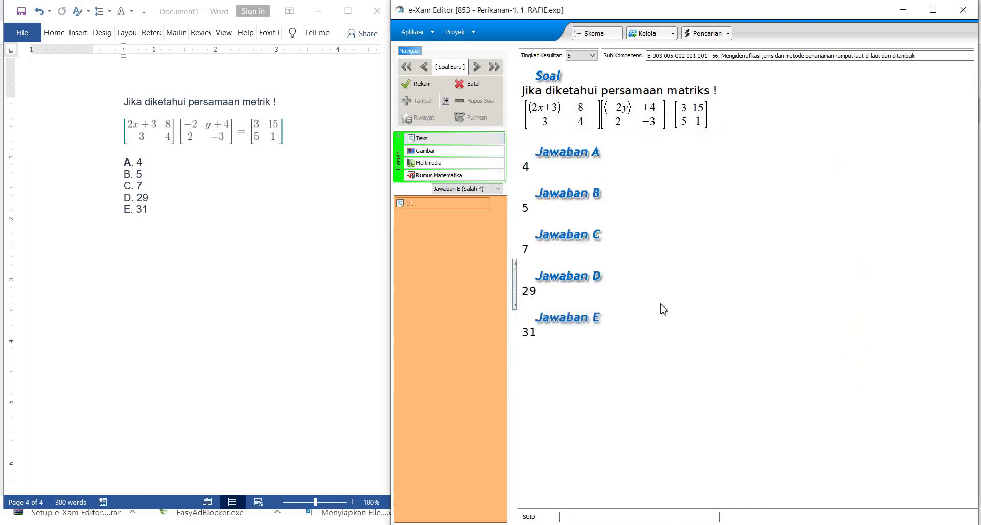
Set the question's Sub Kompetensi to "60. Menganalisis teknik dan tipe filletting dan bentuk potongan daging ikan".
left_click(683, 59)
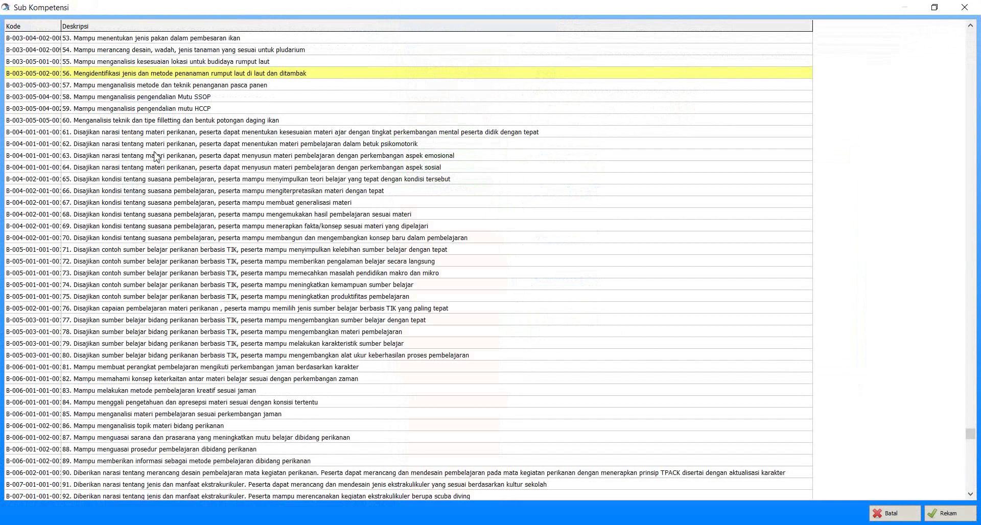
left_click(146, 124)
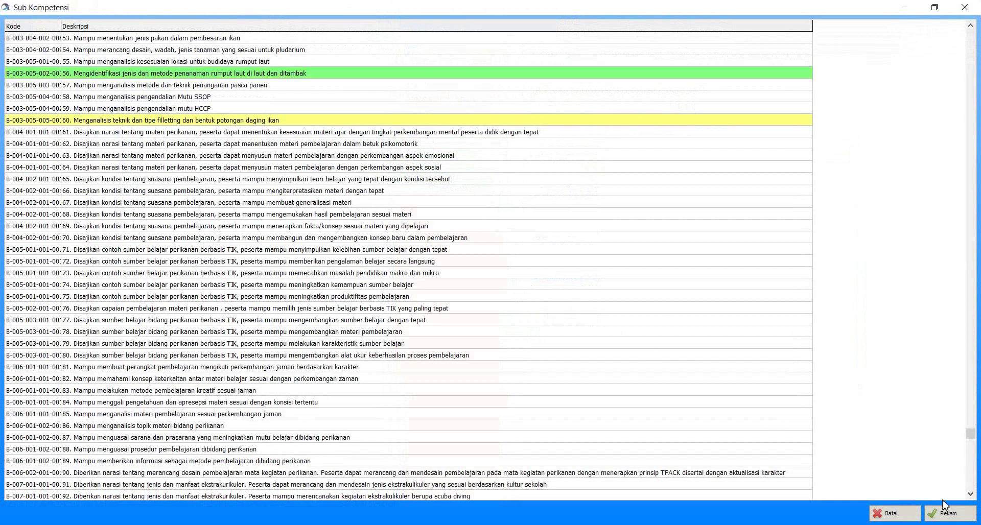
left_click(950, 513)
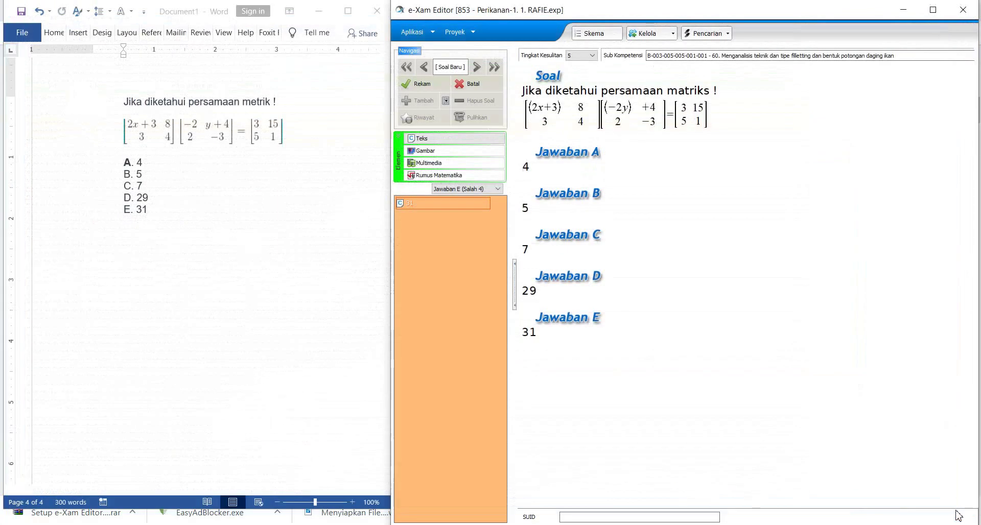
Set the question's Tingkat Kesulitan to 4 and save the matrix question.
left_click(578, 57)
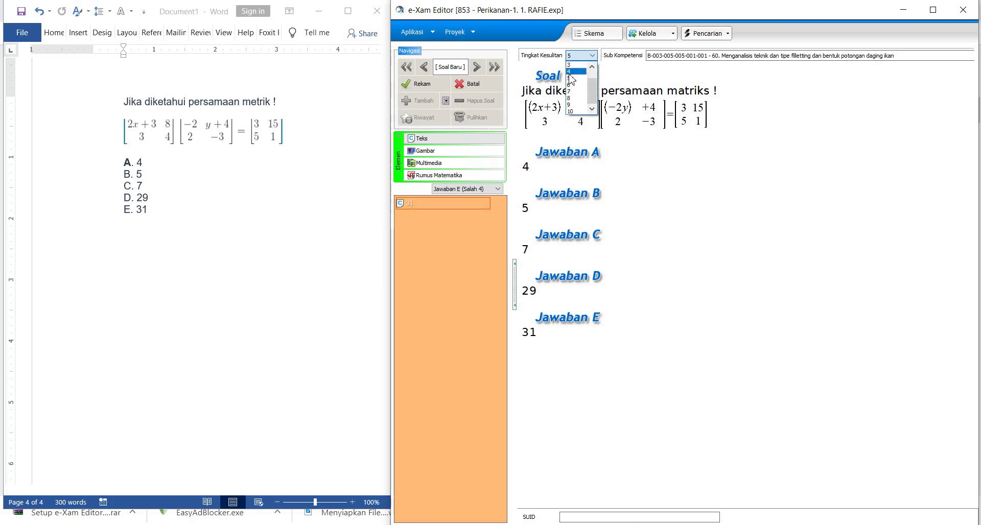
left_click(570, 72)
left_click(422, 90)
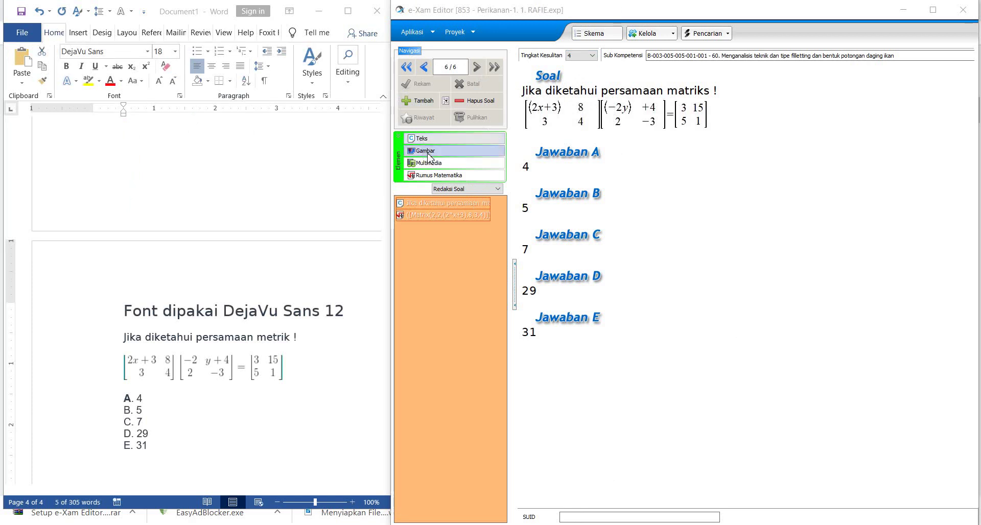
Save the current question and start a new blank question.
left_click(437, 175)
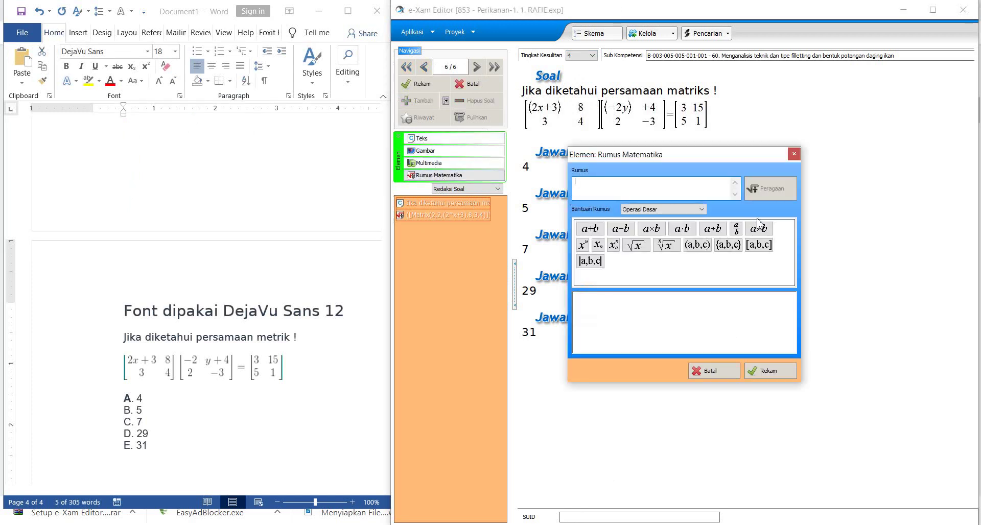
left_click(795, 155)
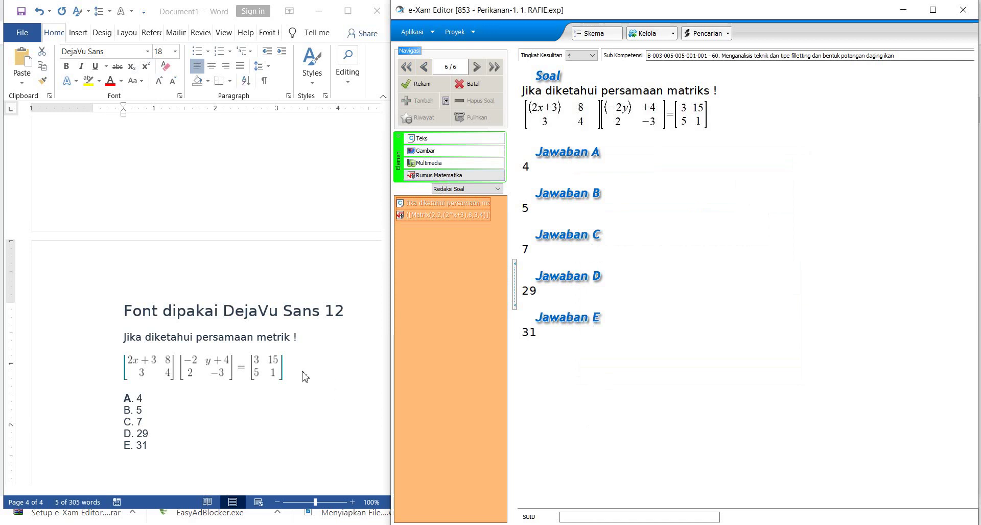
left_click(421, 90)
left_click(423, 100)
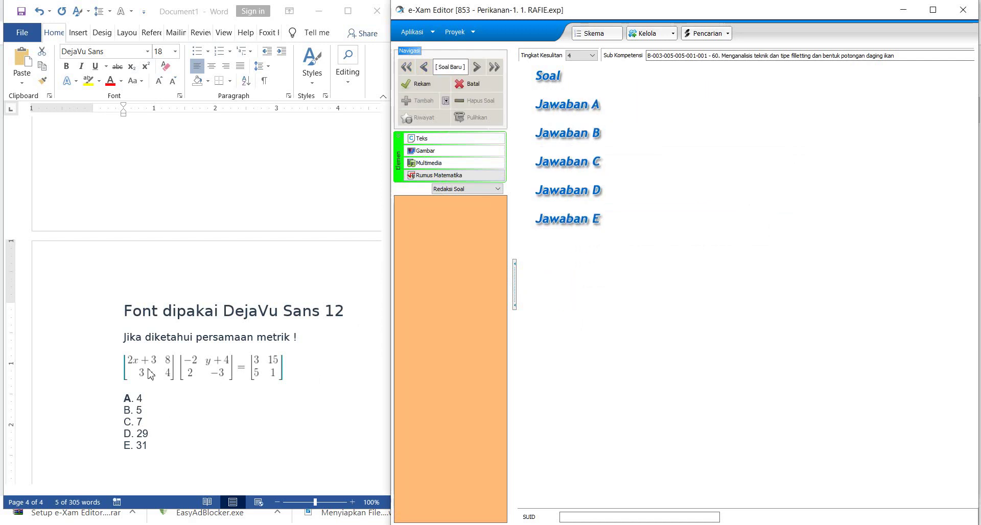
Switch to Snipping Tool and capture the "Jika diketahui persamaan metrik !" line with its matrix equation from the Word document.
left_click(295, 524)
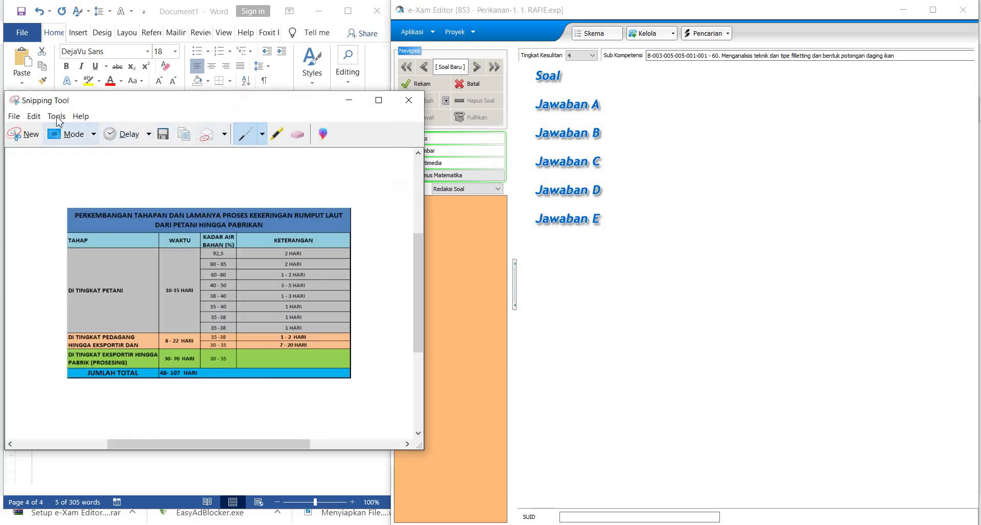
left_click(23, 136)
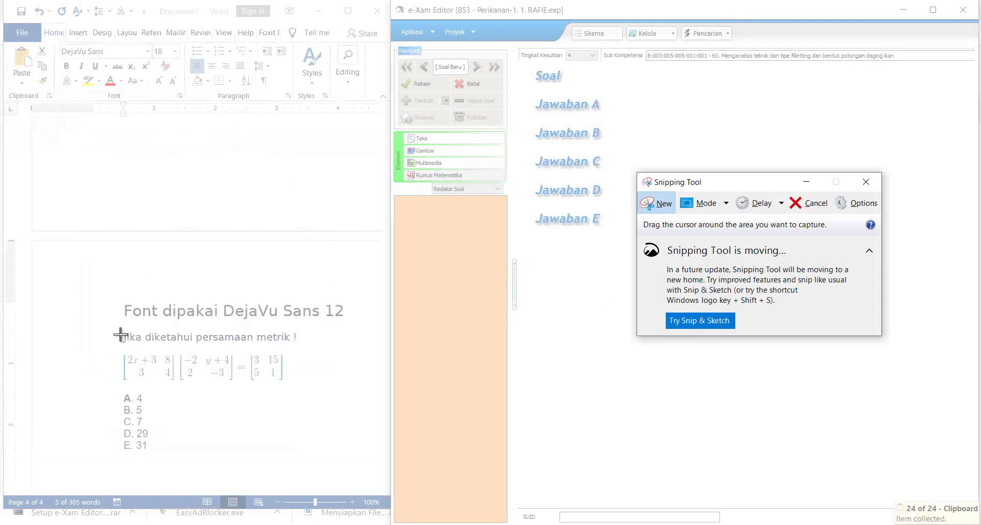
left_click_drag(121, 332, 308, 388)
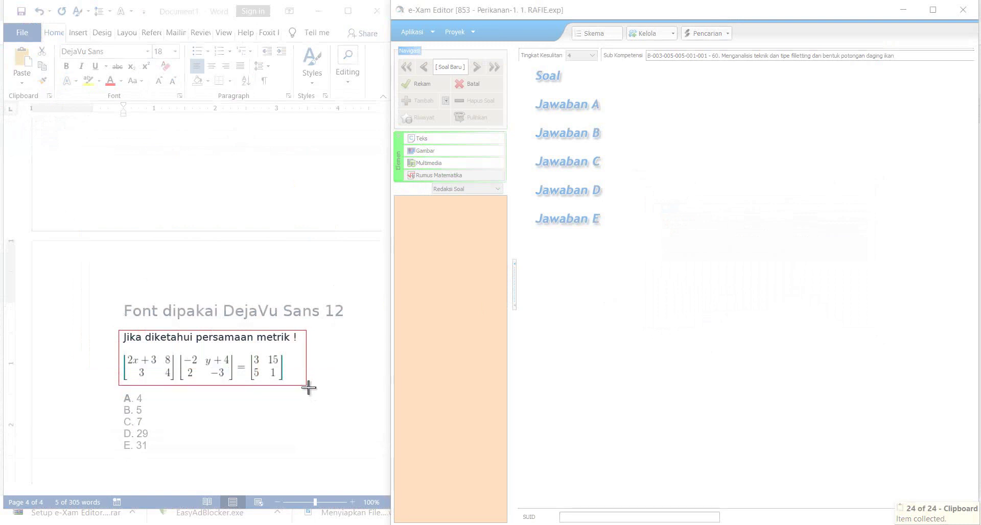
mouse_move(308, 387)
left_mouse_down()
mouse_move(317, 387)
mouse_move(302, 386)
left_mouse_up()
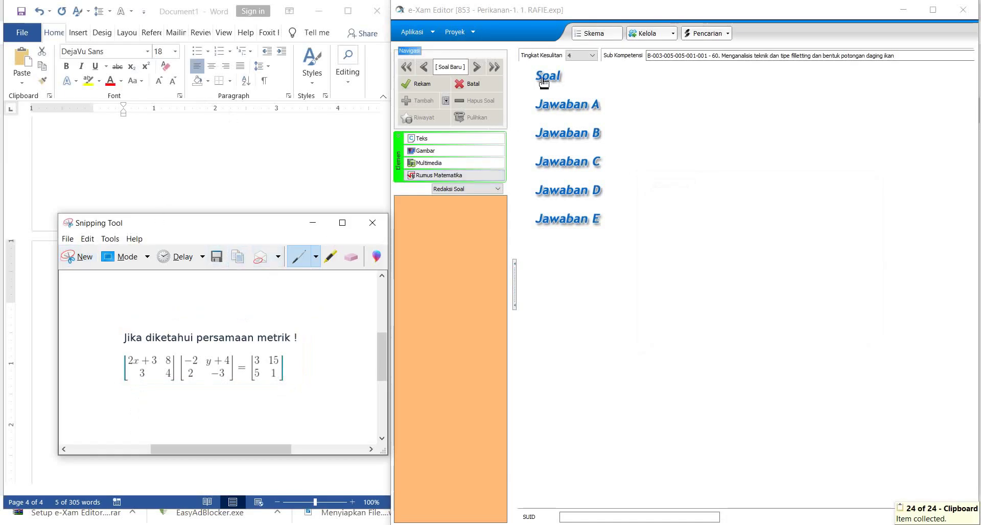
Insert the captured snip from the clipboard as an image element of the Soal, and close Snipping Tool.
left_click(444, 152)
left_click(589, 362)
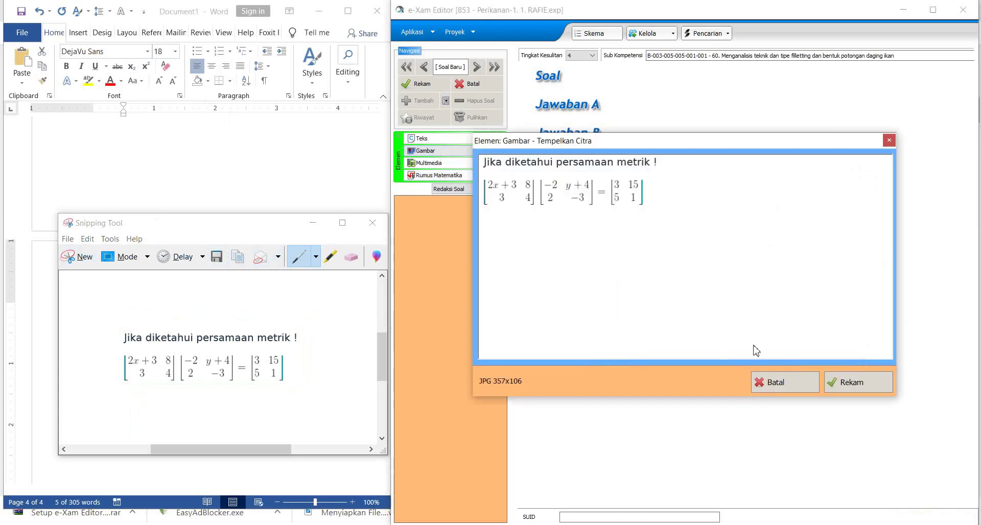
left_click(840, 386)
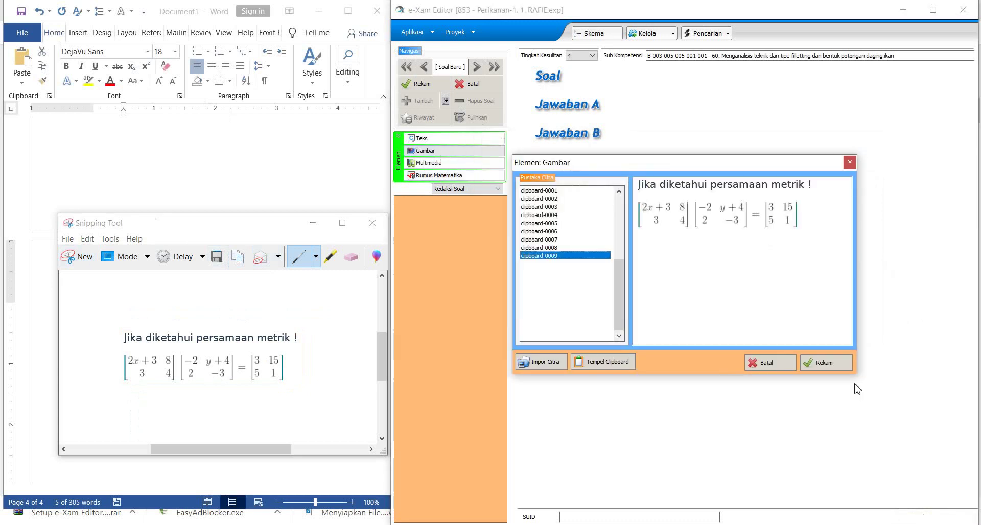
left_click(826, 364)
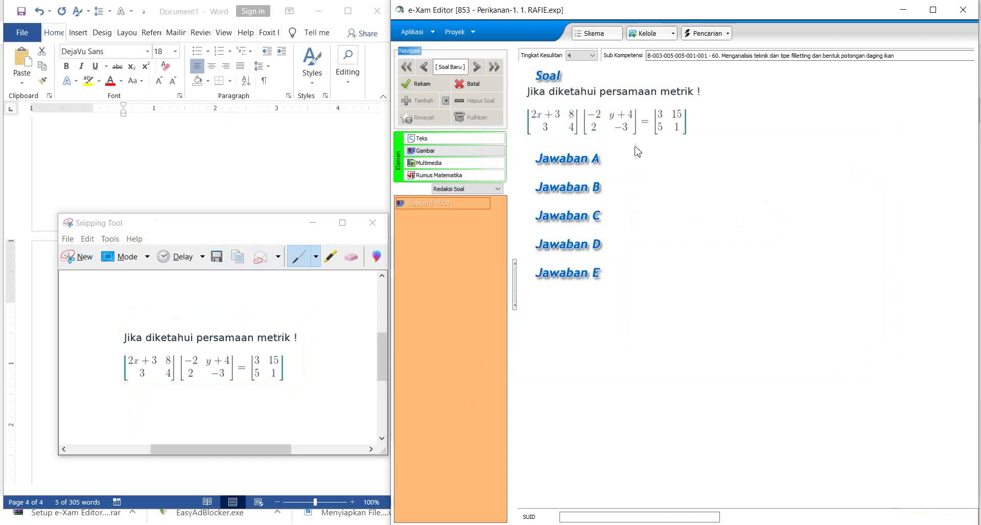
left_click(372, 223)
left_click(276, 349)
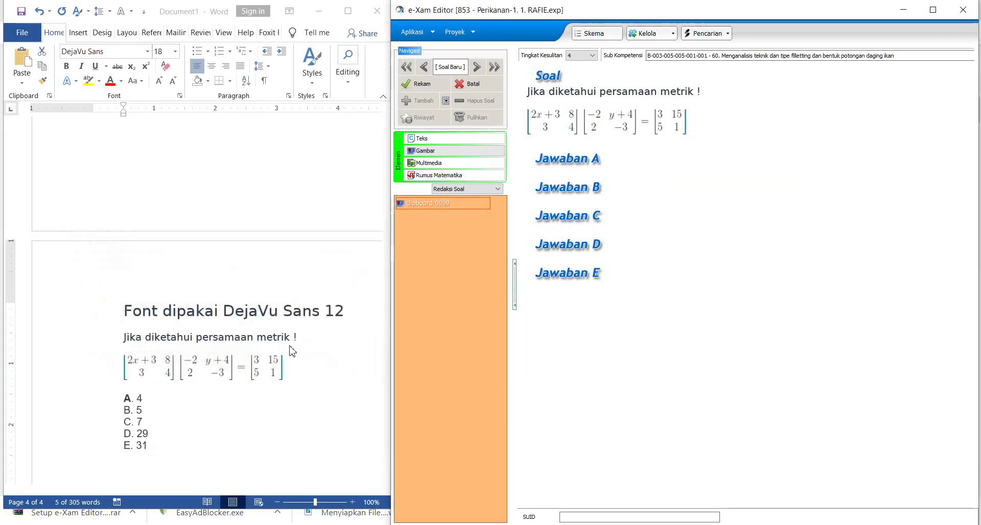
Add text elements with the answer 4 to Jawaban A and the answer 5 to Jawaban B.
left_click(560, 162)
left_click(436, 138)
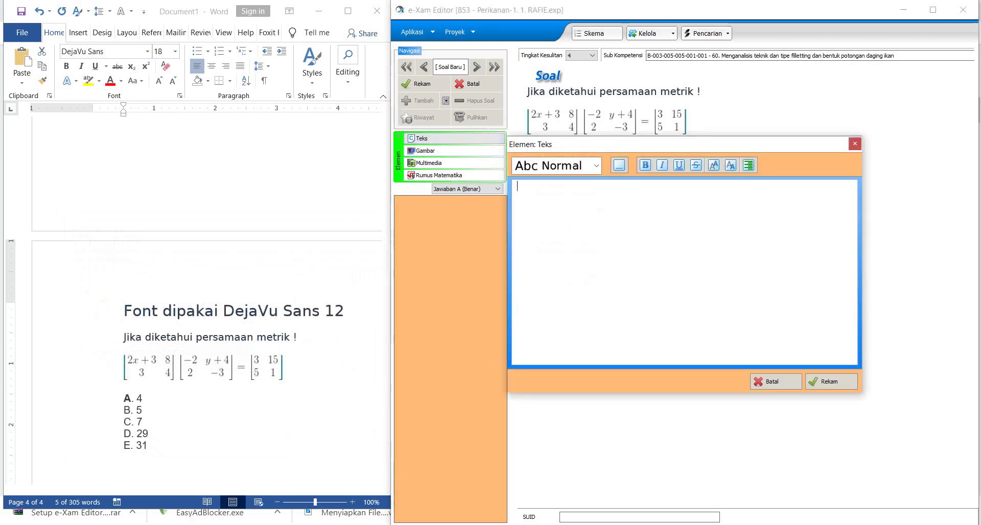
type("4")
left_click(833, 383)
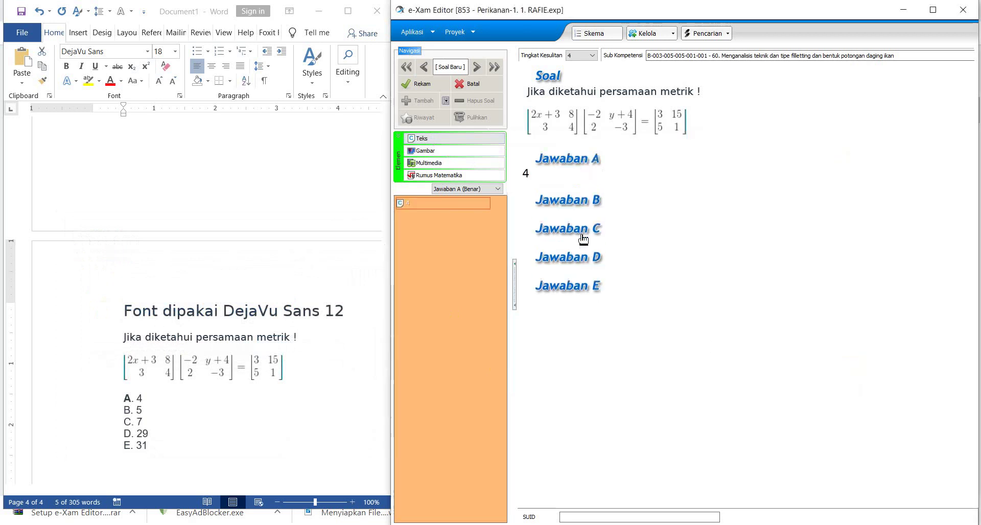
left_click(562, 204)
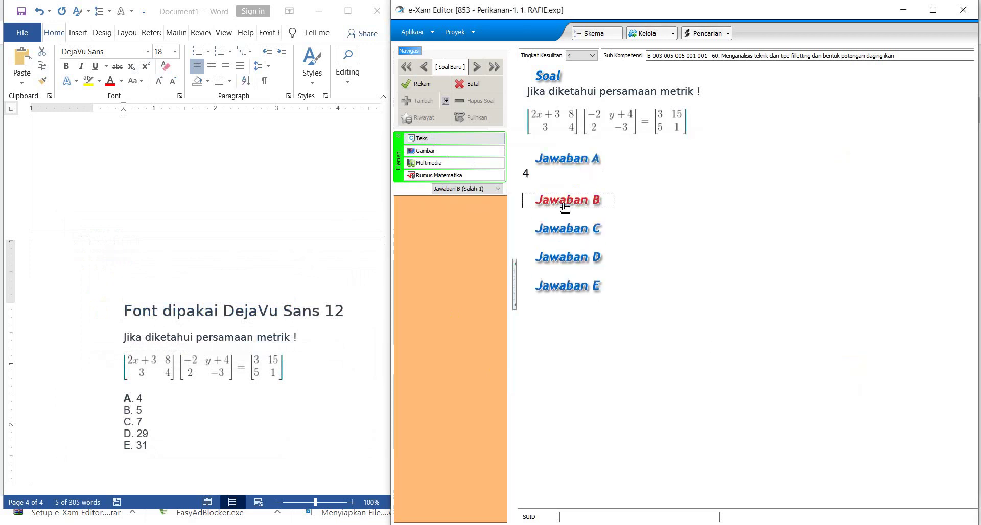
left_click(437, 139)
type("5")
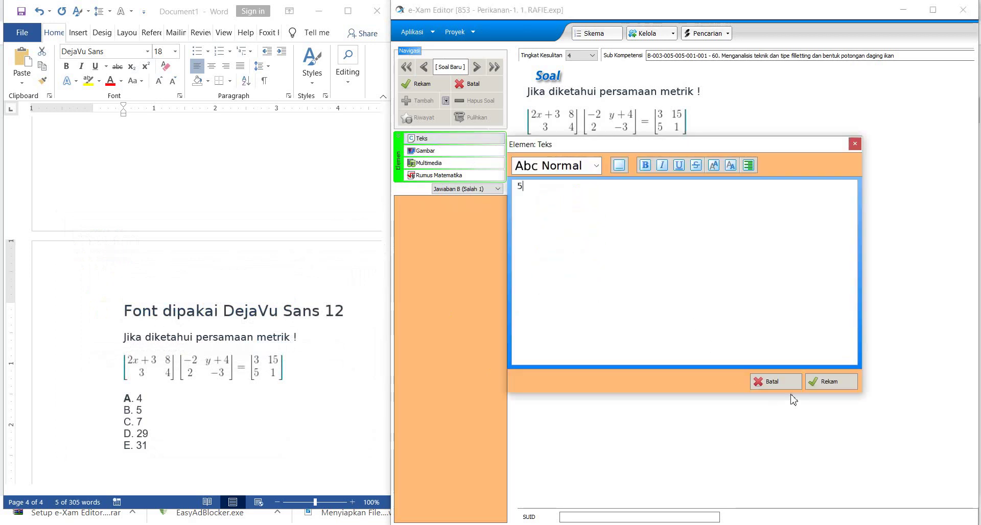
left_click(823, 384)
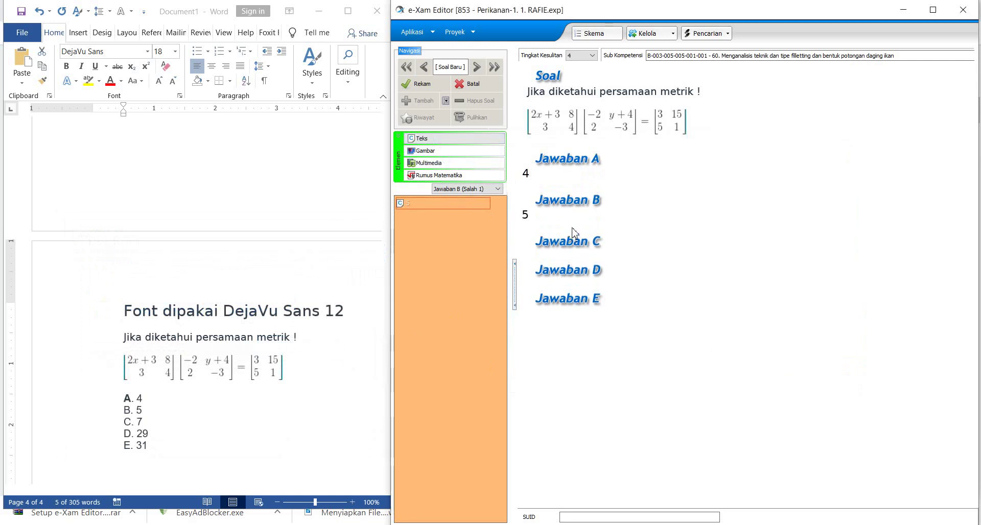
Add text elements with the answer 7 to Jawaban C and the answer 29 to Jawaban D.
left_click(560, 246)
left_click(449, 139)
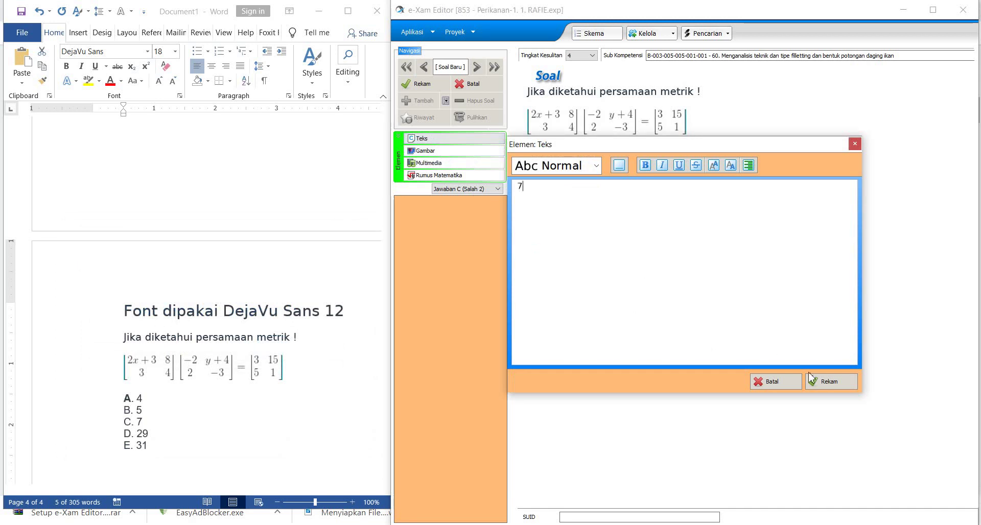
left_click(830, 384)
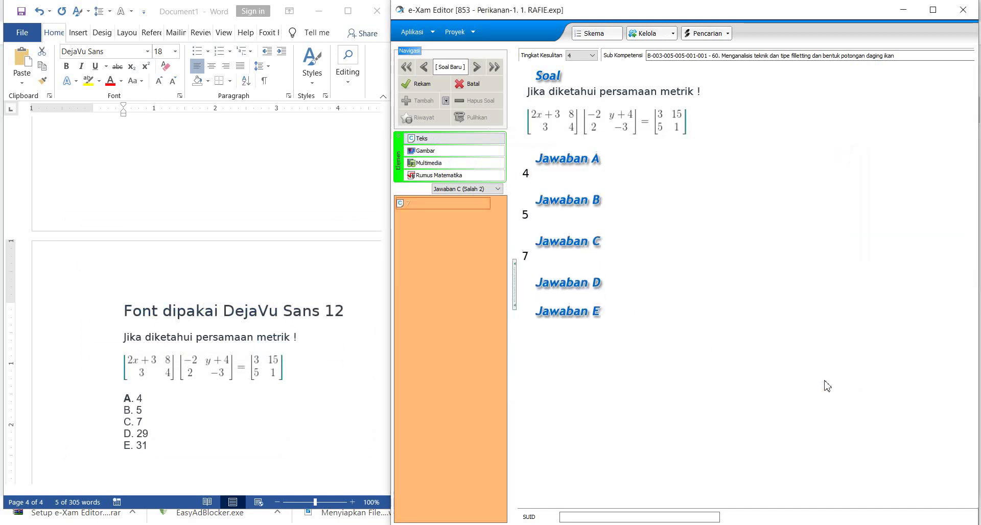
left_click(580, 290)
left_click(456, 137)
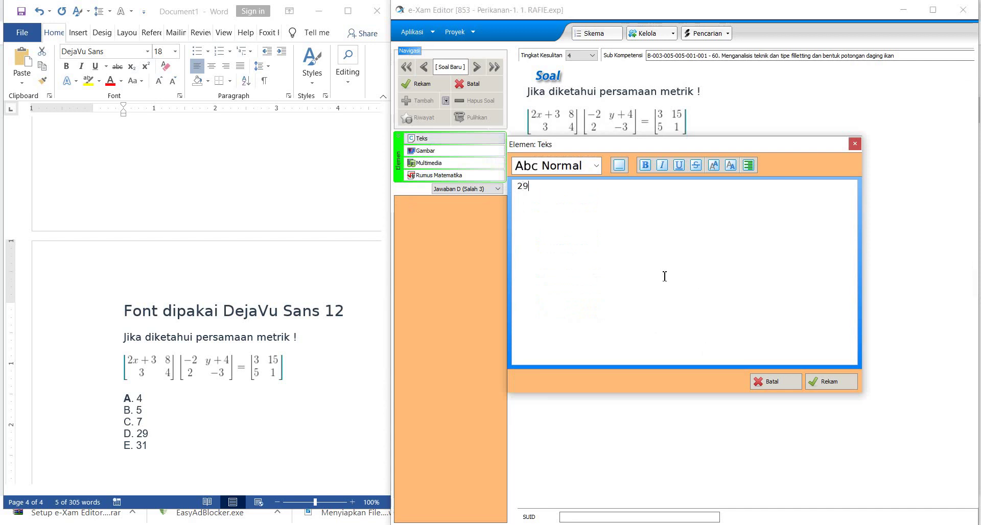
left_click(841, 384)
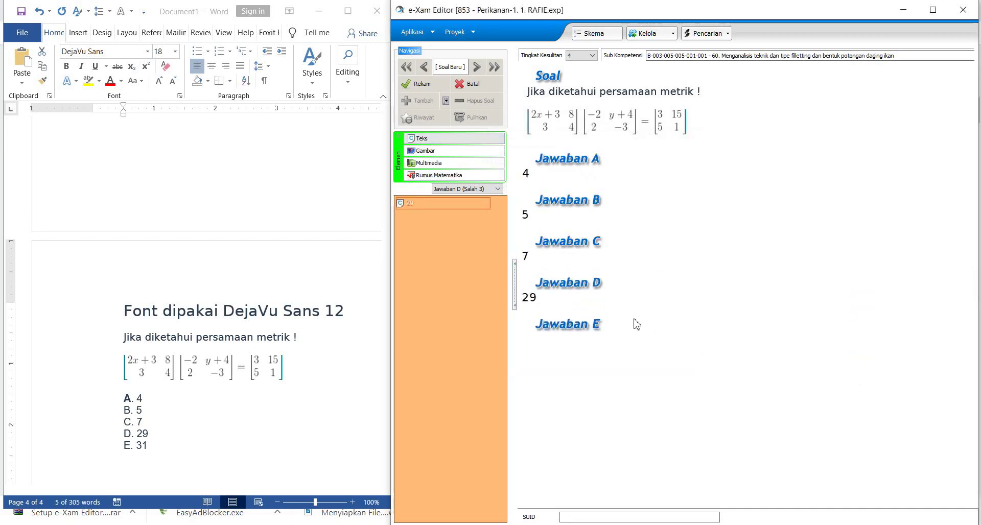
Add a text element with the answer 31 to Jawaban E and save the question.
left_click(576, 326)
left_click(457, 139)
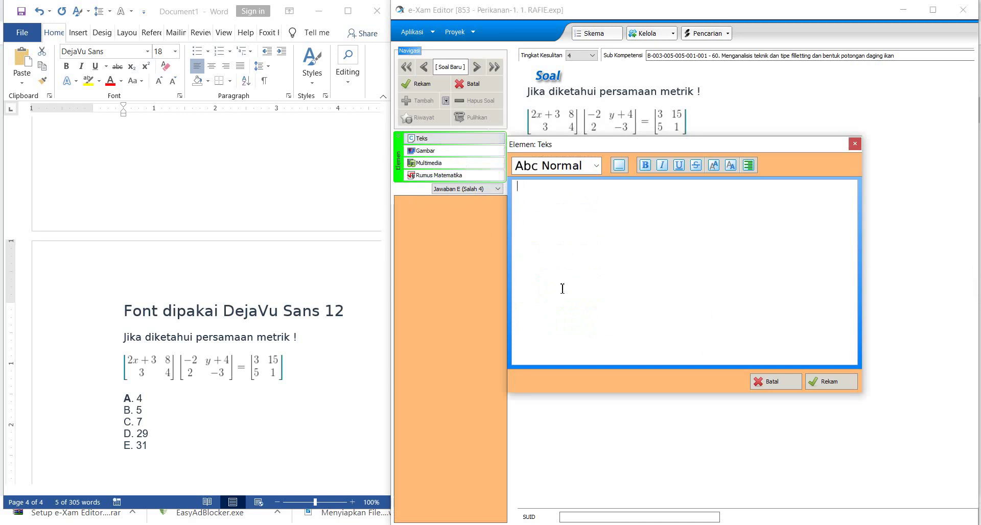
left_click(831, 381)
left_click(424, 84)
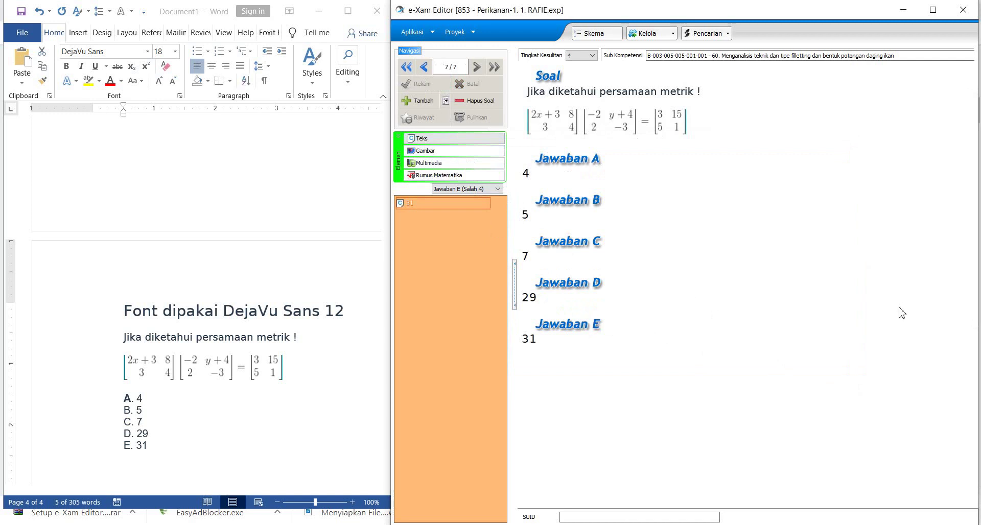